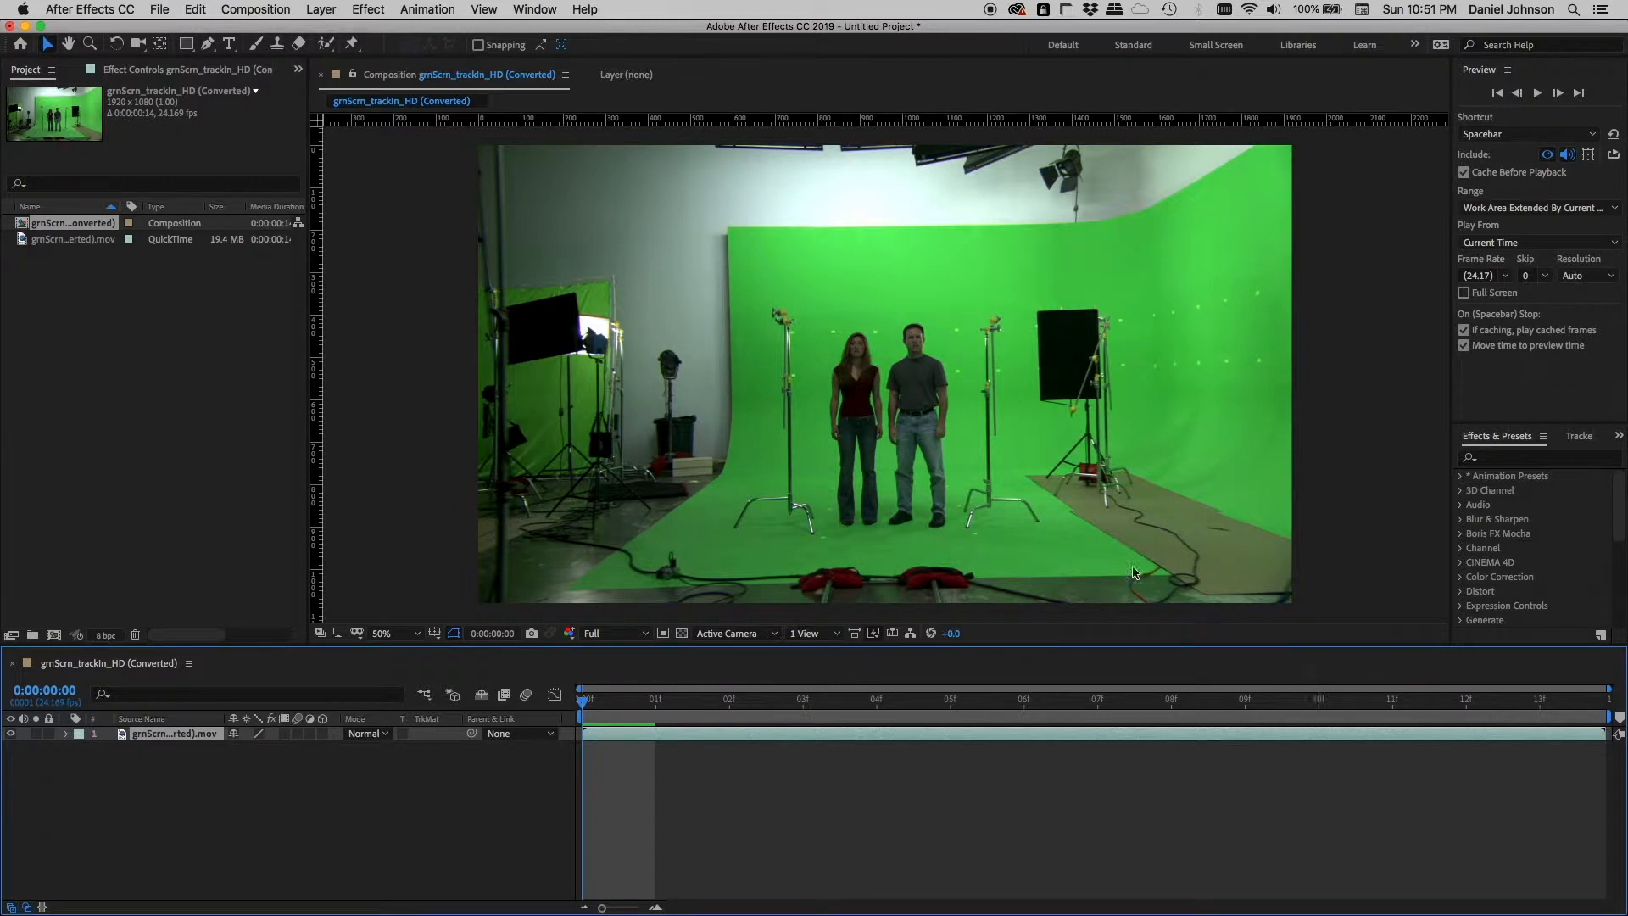
pyautogui.press('super+Tab')
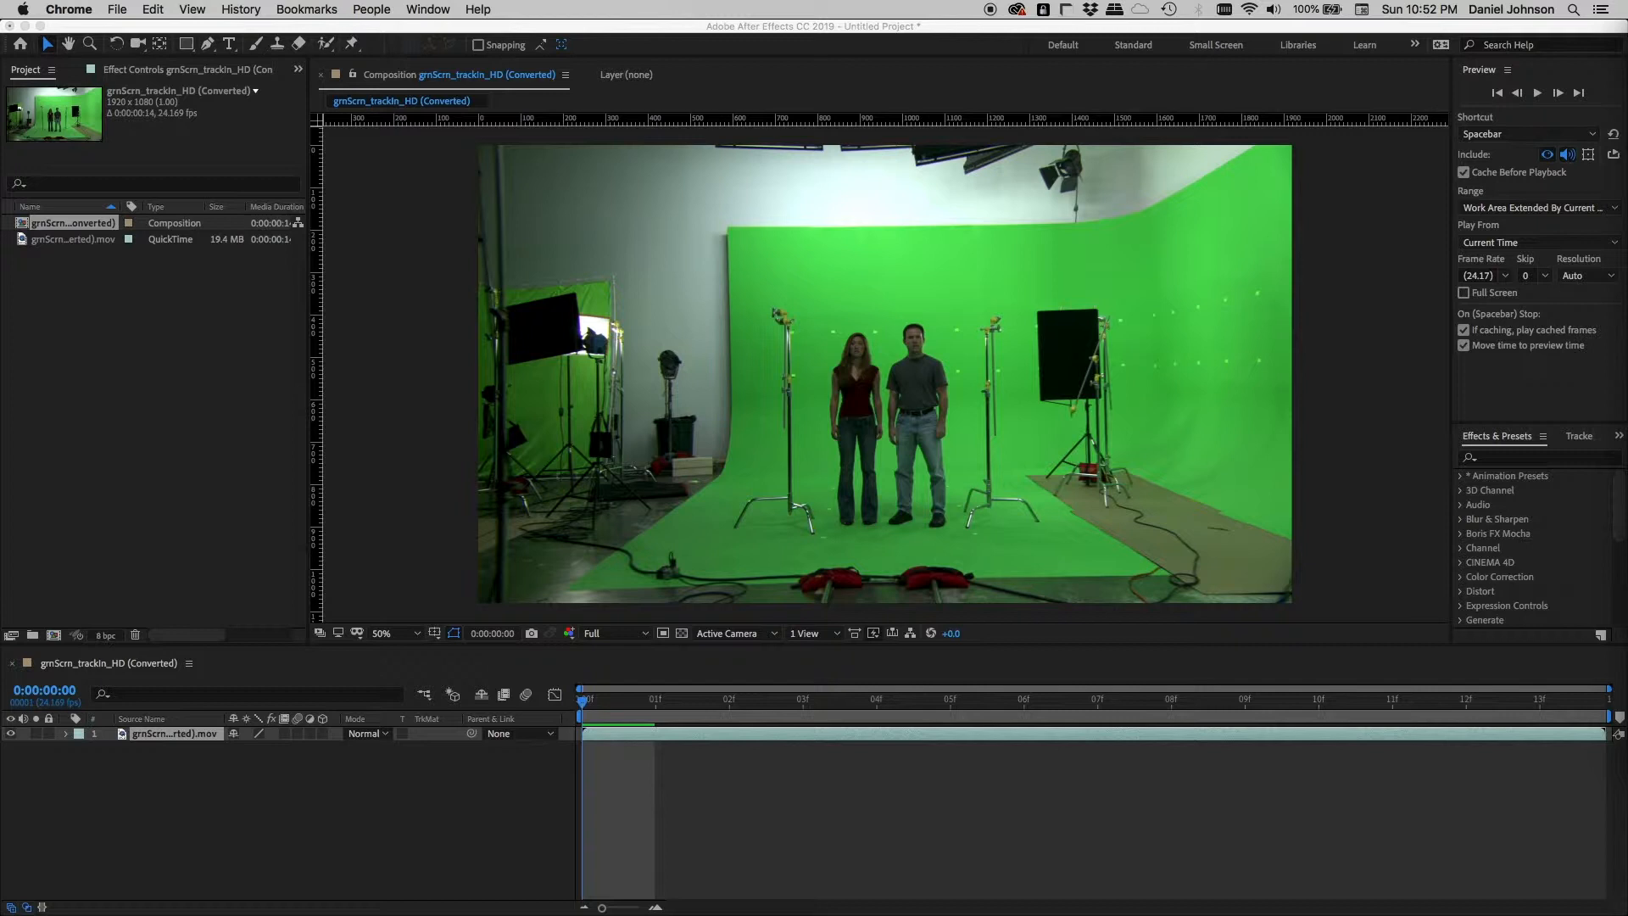
pyautogui.click(687, 38)
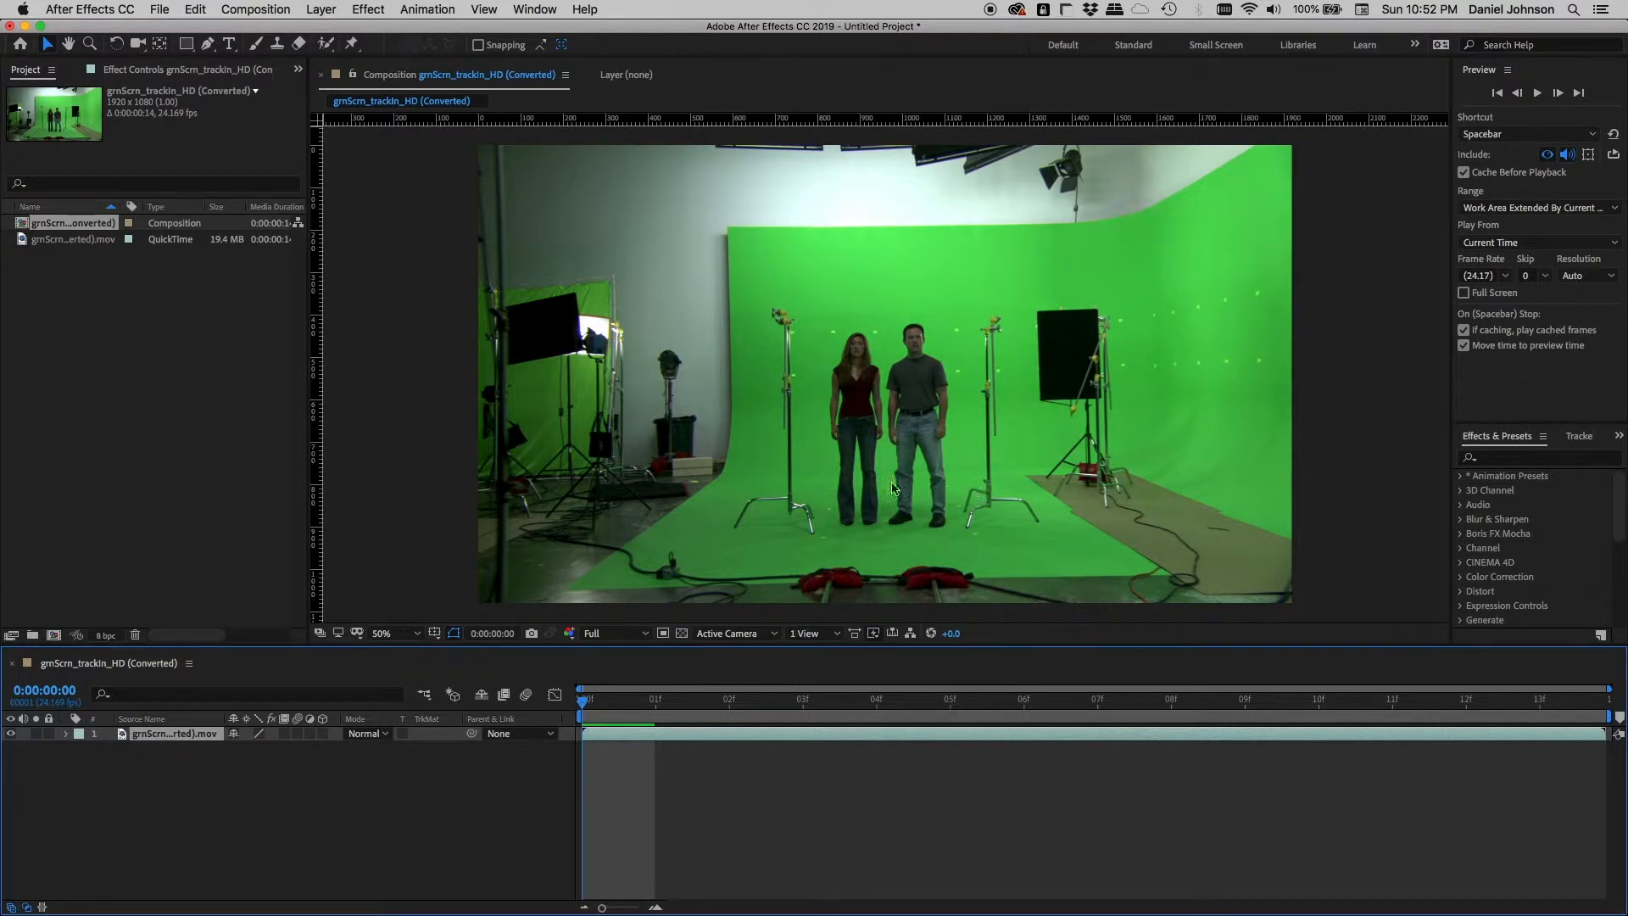
# Bring up the motion tracker controls and scrub the green-screen clip, ending on its first frame.
pyautogui.moveTo(582, 702)
pyautogui.mouseDown()
pyautogui.moveTo(1551, 719)
pyautogui.moveTo(589, 690)
pyautogui.moveTo(1511, 734)
pyautogui.moveTo(537, 690)
pyautogui.moveTo(1508, 707)
pyautogui.moveTo(1363, 720)
pyautogui.moveTo(628, 682)
pyautogui.moveTo(585, 697)
pyautogui.mouseUp()
pyautogui.click(1577, 436)
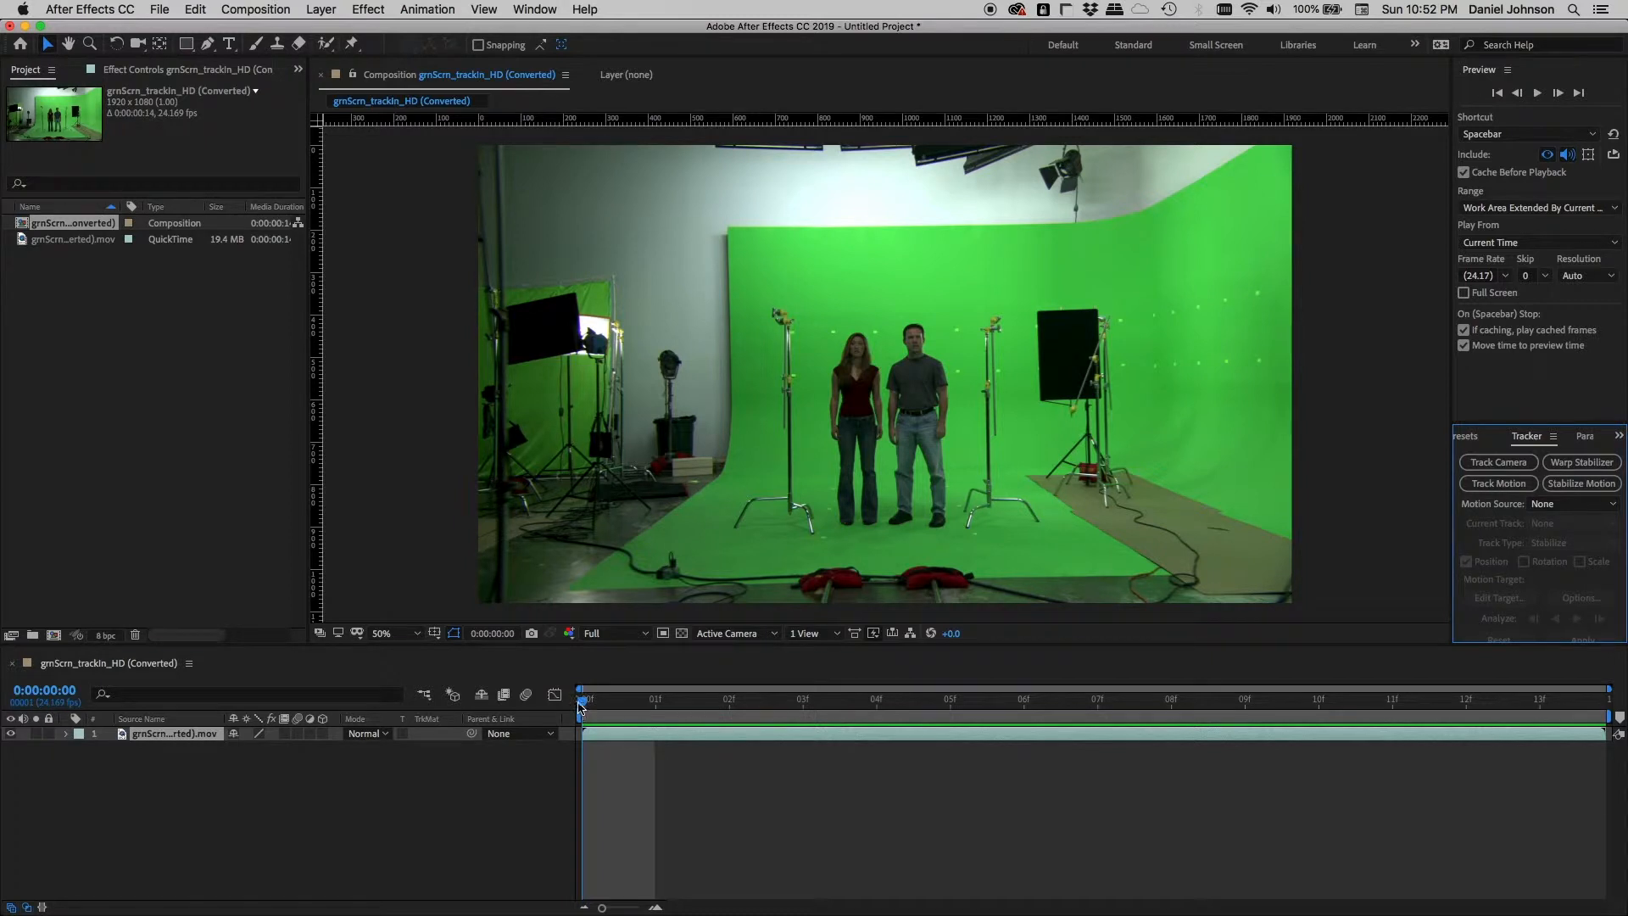
pyautogui.moveTo(580, 706); pyautogui.dragTo(534, 686)
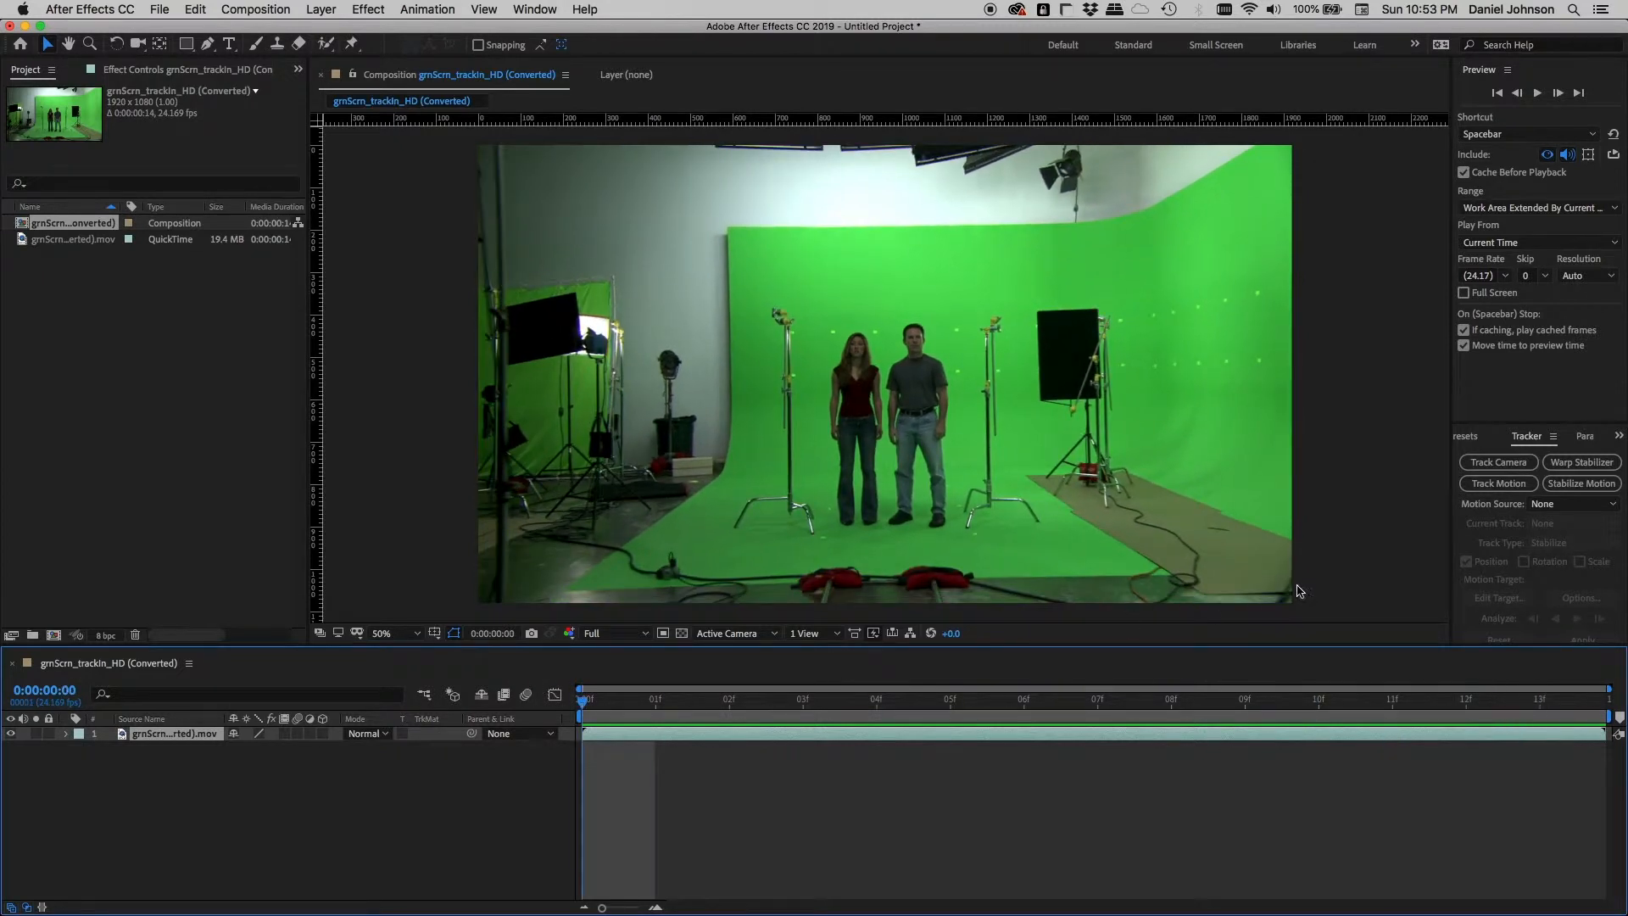
# Inspect the clamps and wall markers in the green-screen footage and start a motion track on the clip's layer.
pyautogui.click(1492, 490)
pyautogui.press('.')
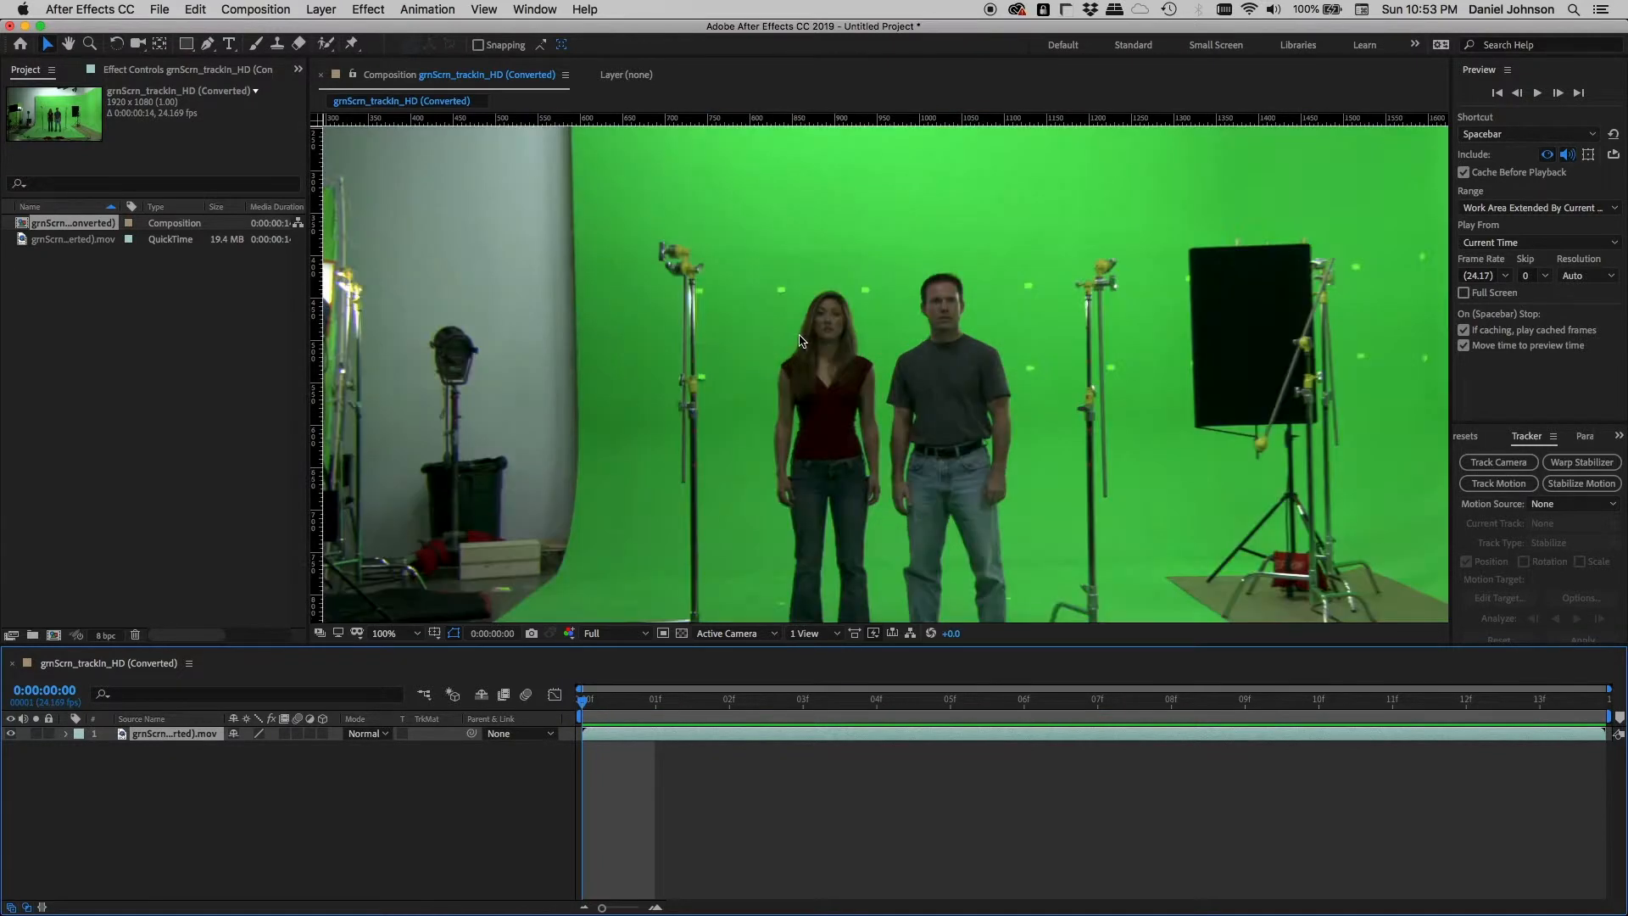
pyautogui.press('space')
pyautogui.moveTo(950, 315); pyautogui.dragTo(752, 389)
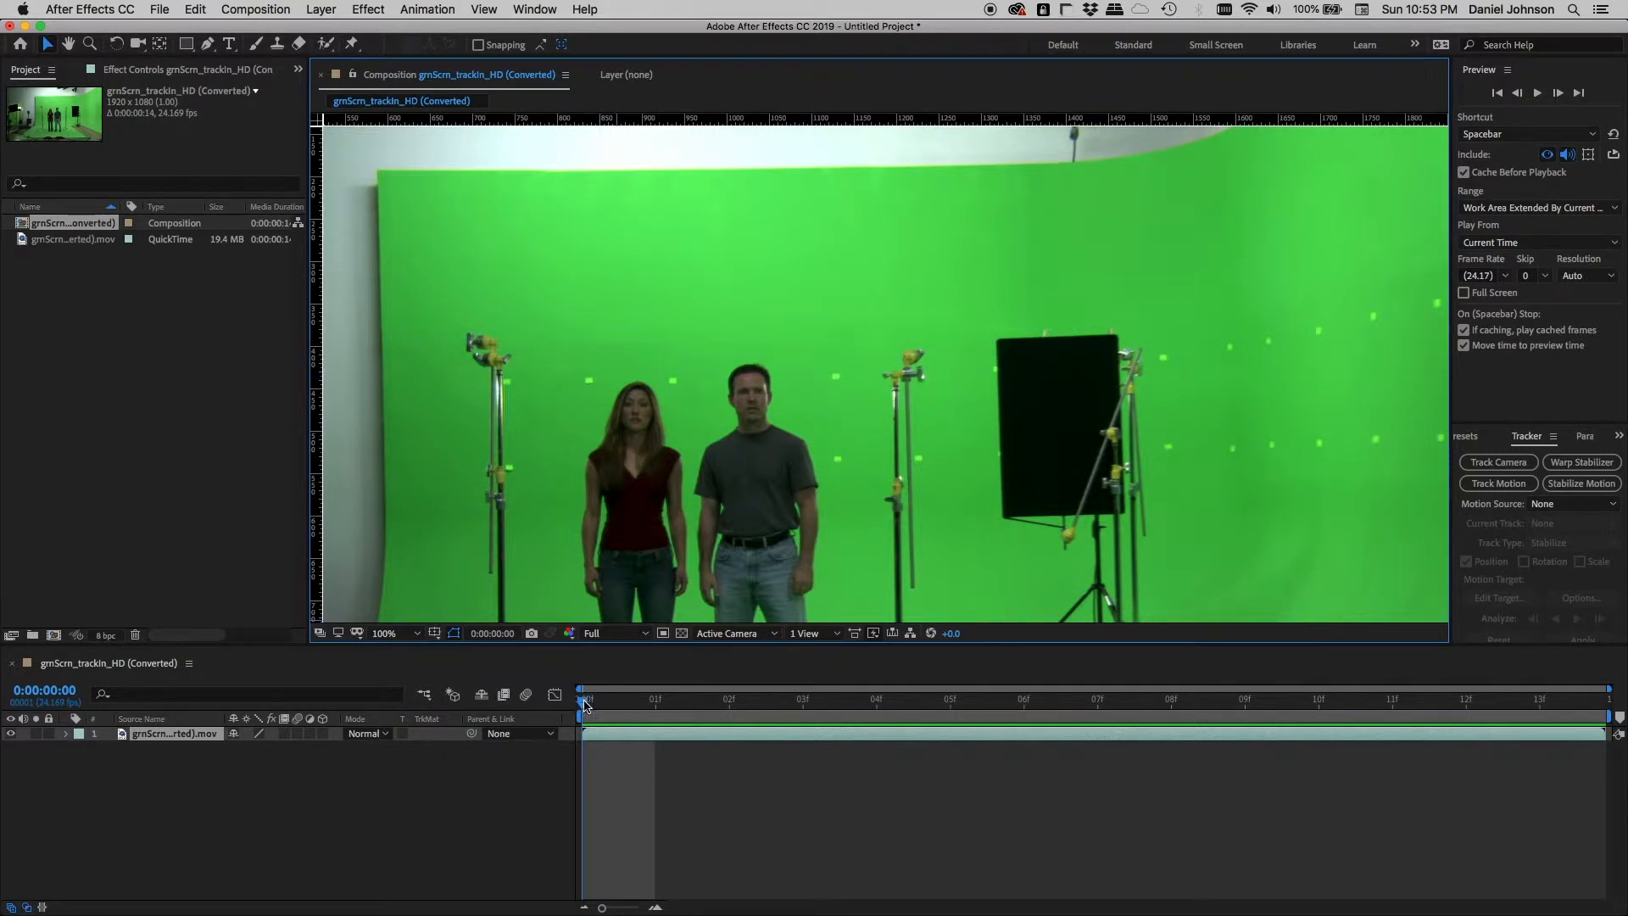
pyautogui.moveTo(587, 700); pyautogui.dragTo(491, 654)
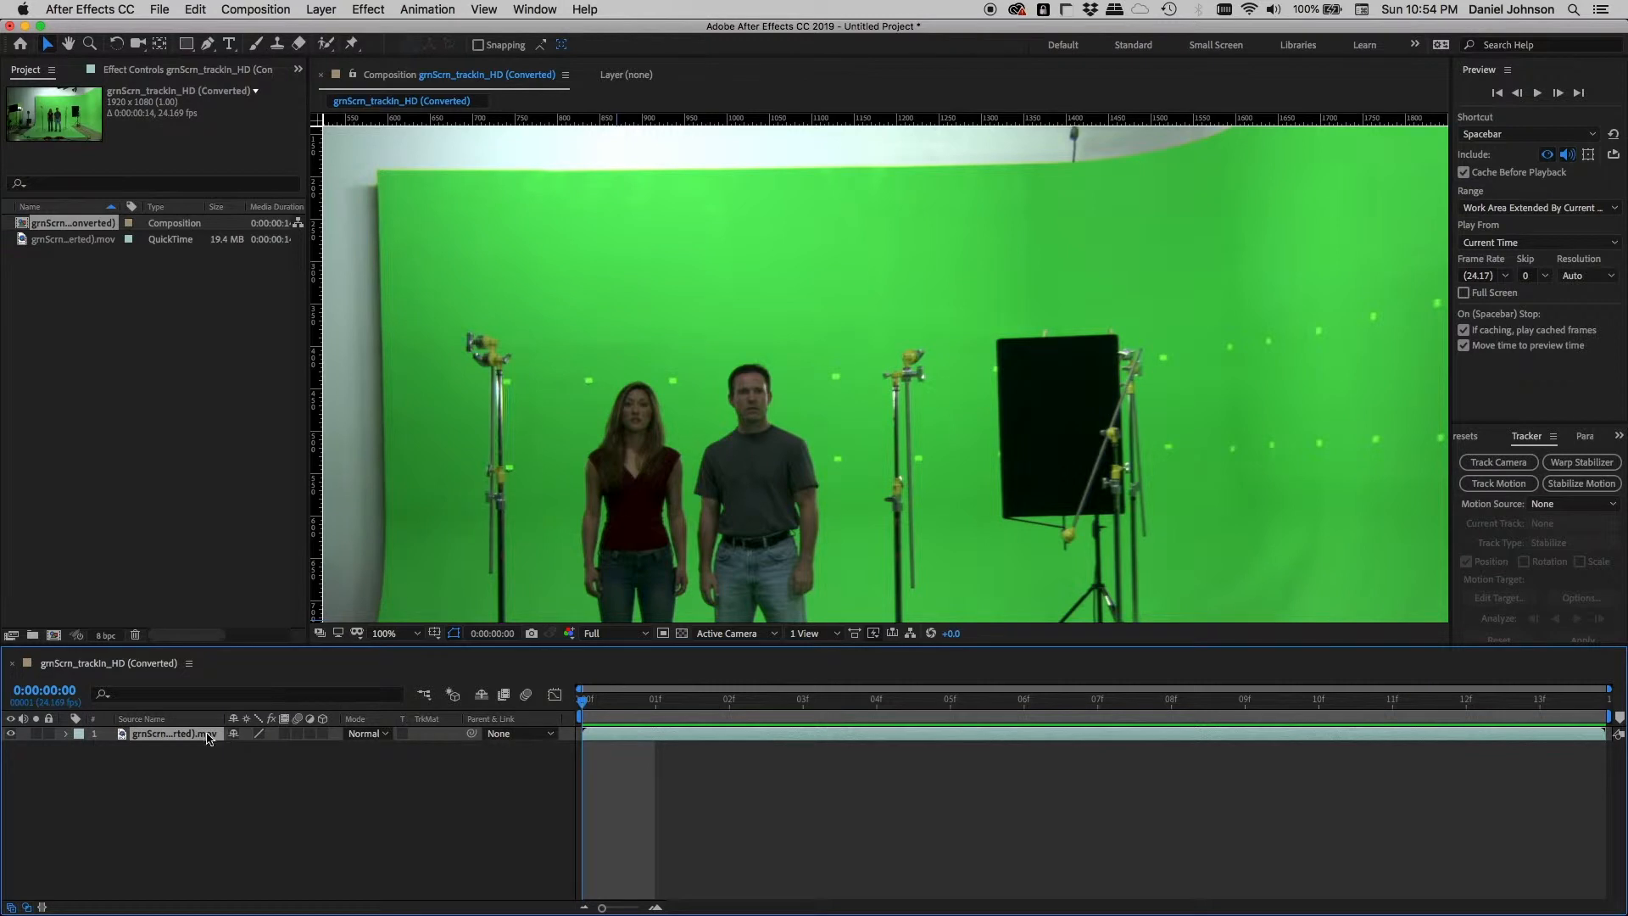
pyautogui.click(1500, 483)
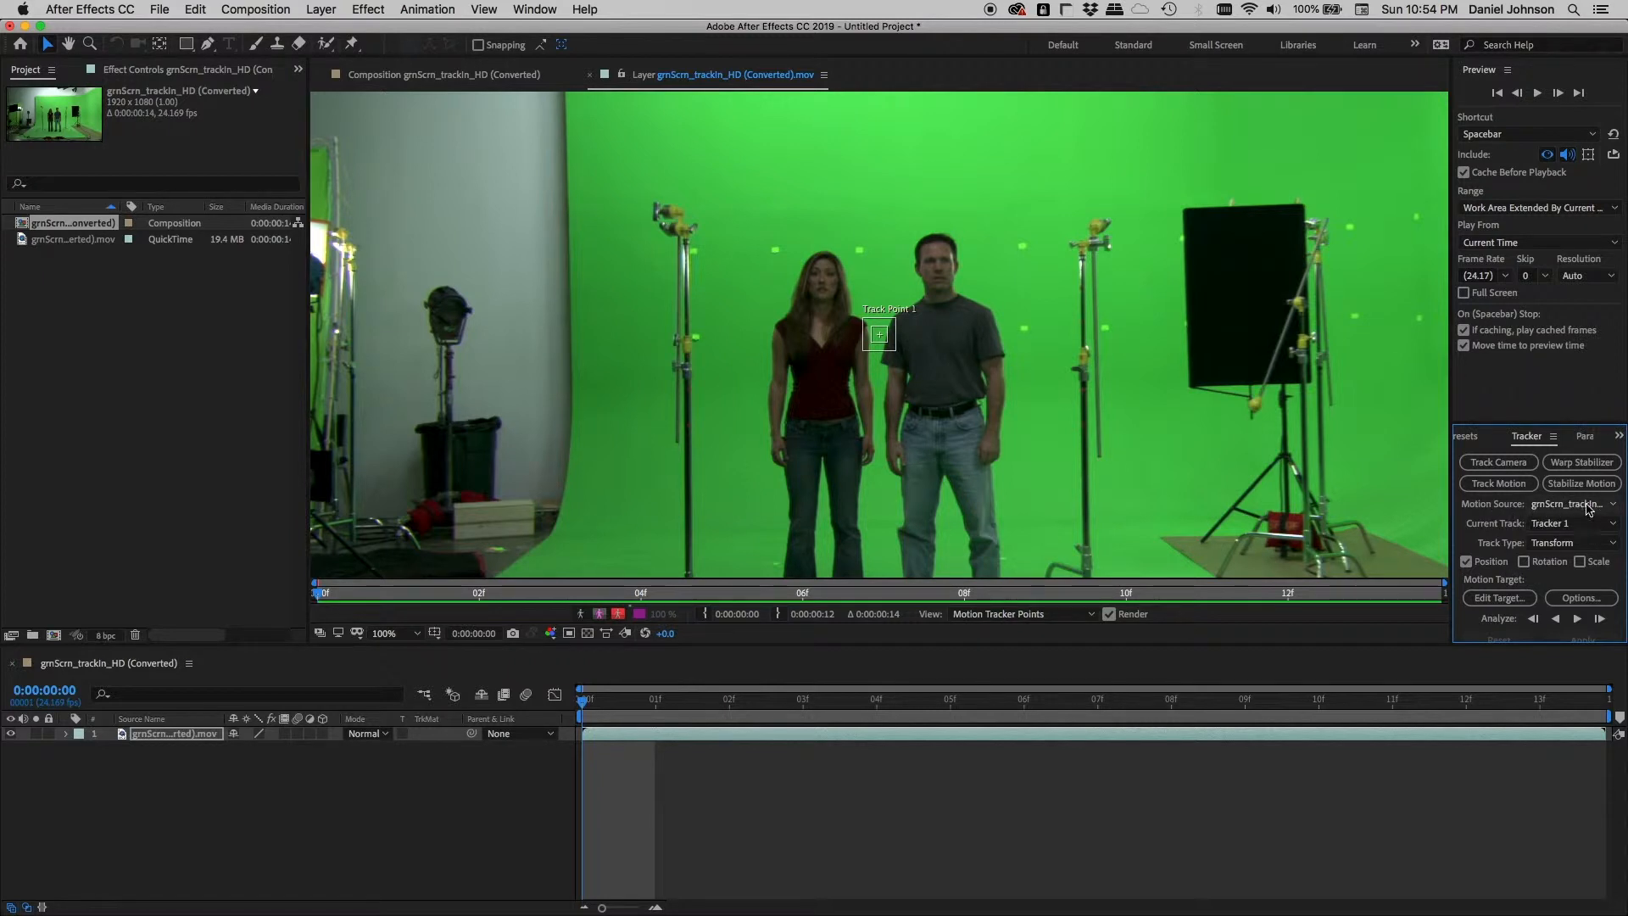
# Review the motion tracker options for channel, subpixel positioning and adapt feature, accepting them as they are.
pyautogui.click(1572, 602)
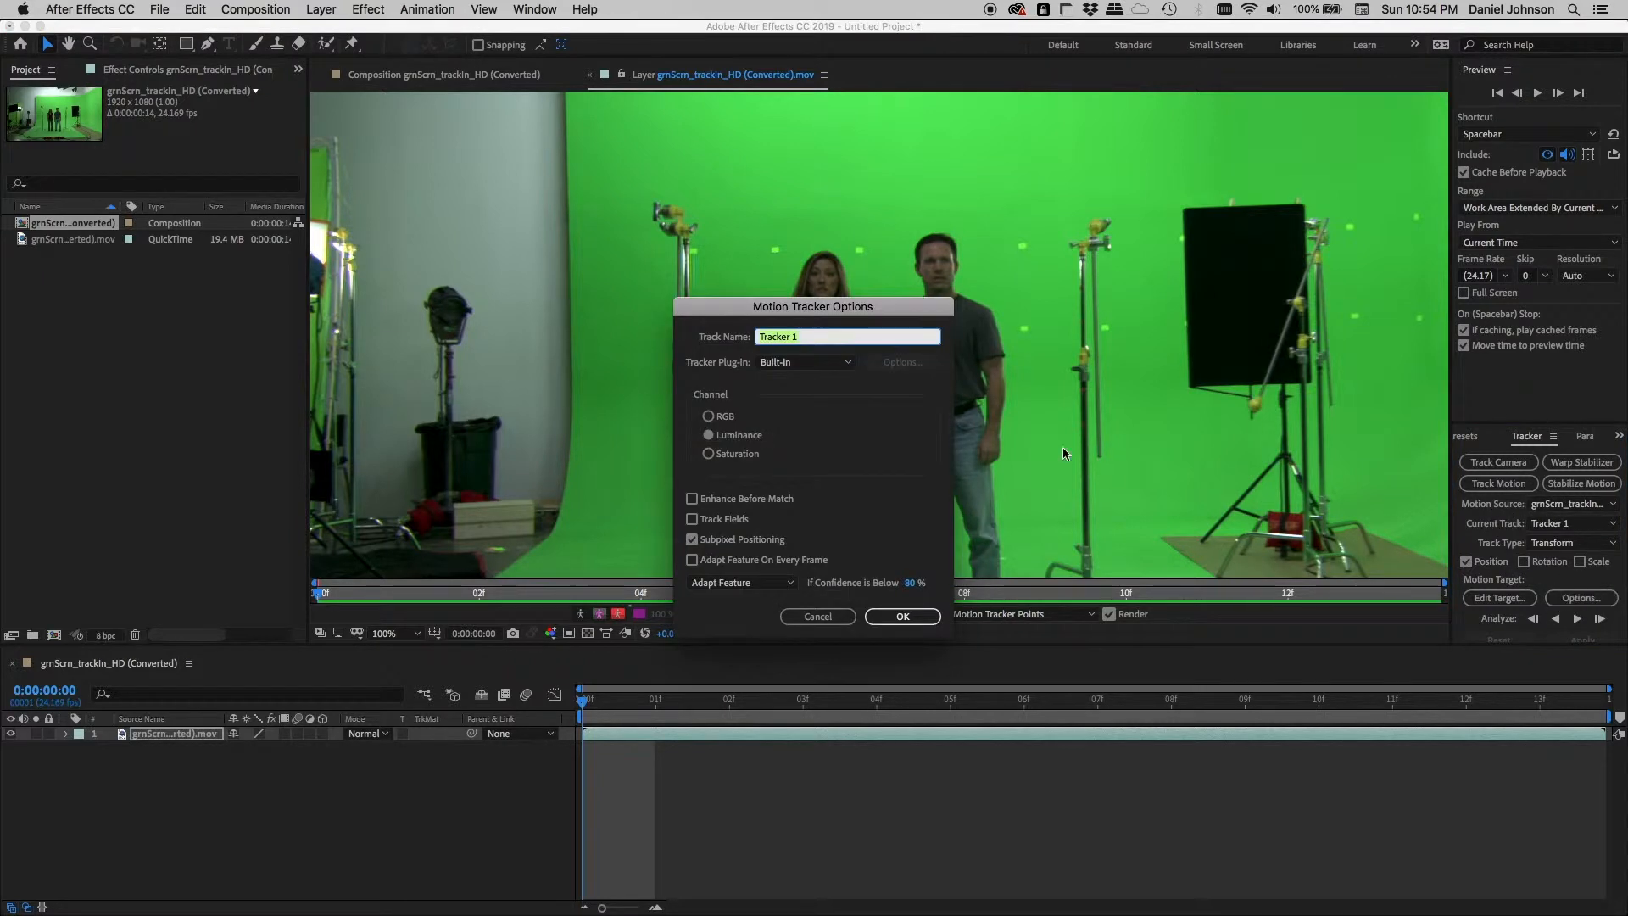
pyautogui.moveTo(854, 309); pyautogui.dragTo(1183, 257)
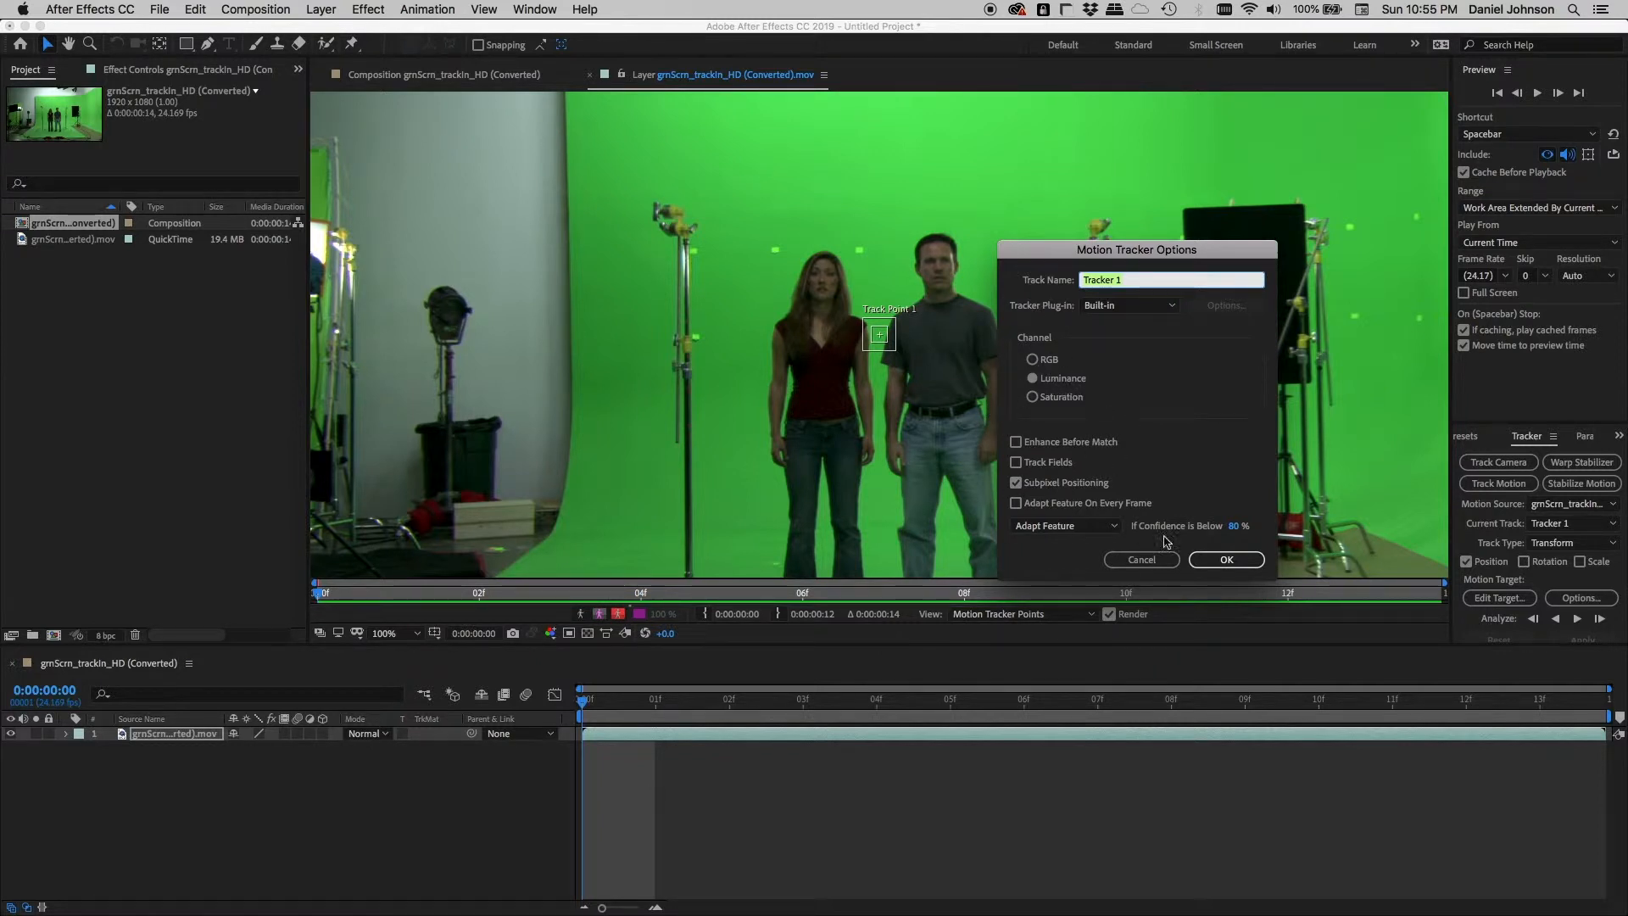
pyautogui.click(1206, 558)
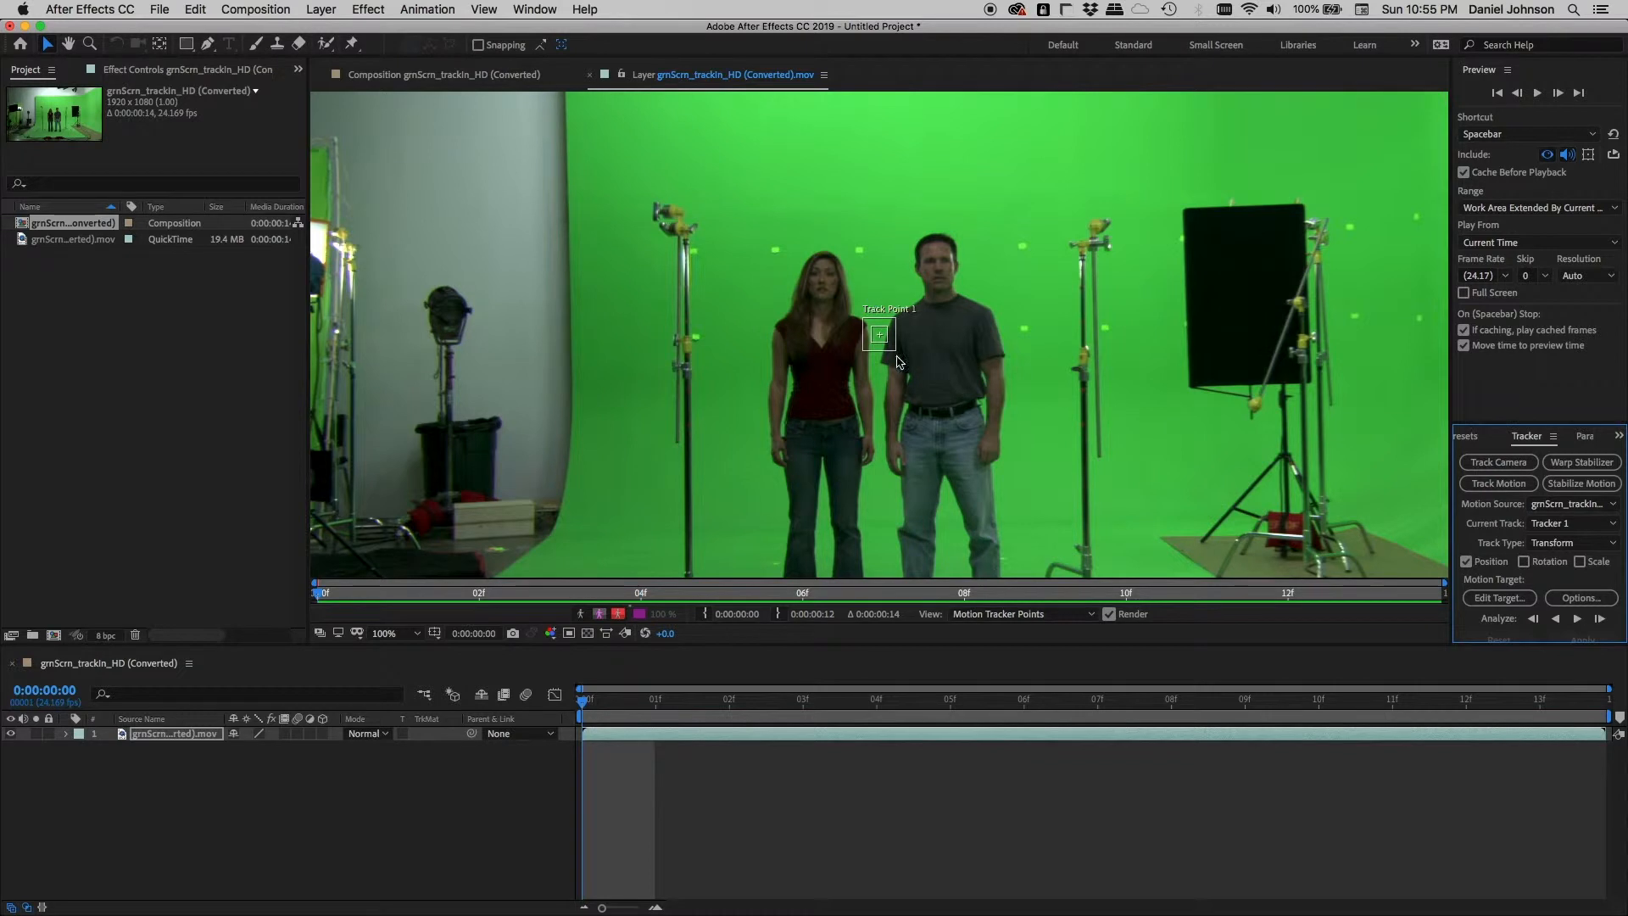
# Place Track Point 1 on the tip of the clamp atop the stand beside the woman and fit its feature region tightly around it.
pyautogui.press('.')
pyautogui.press('.')
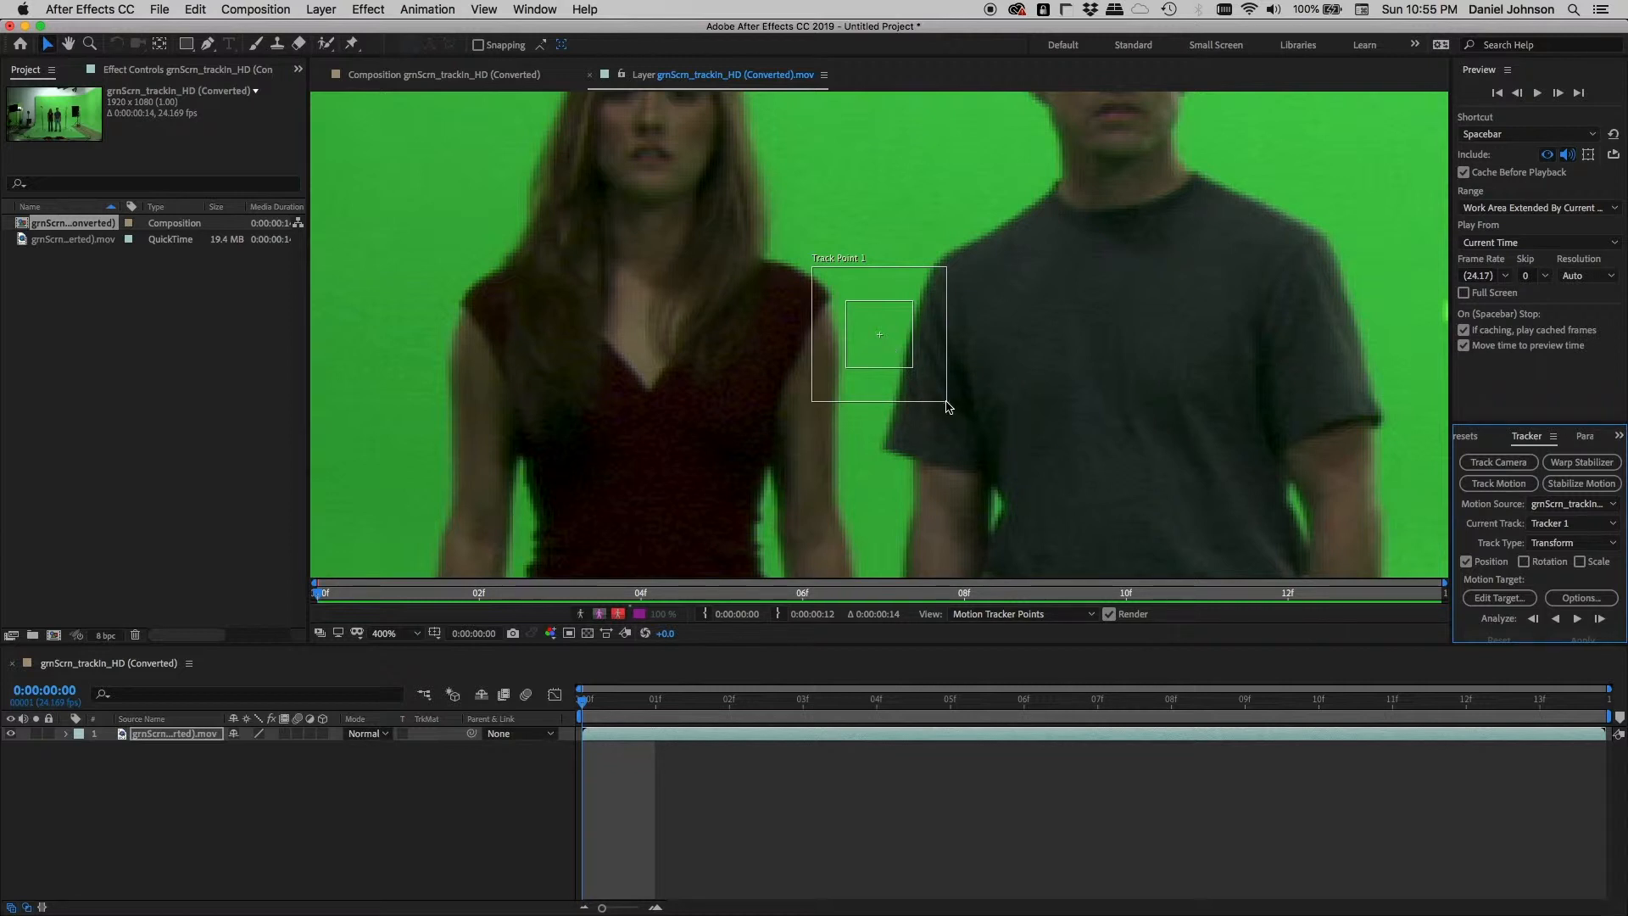
pyautogui.press('.')
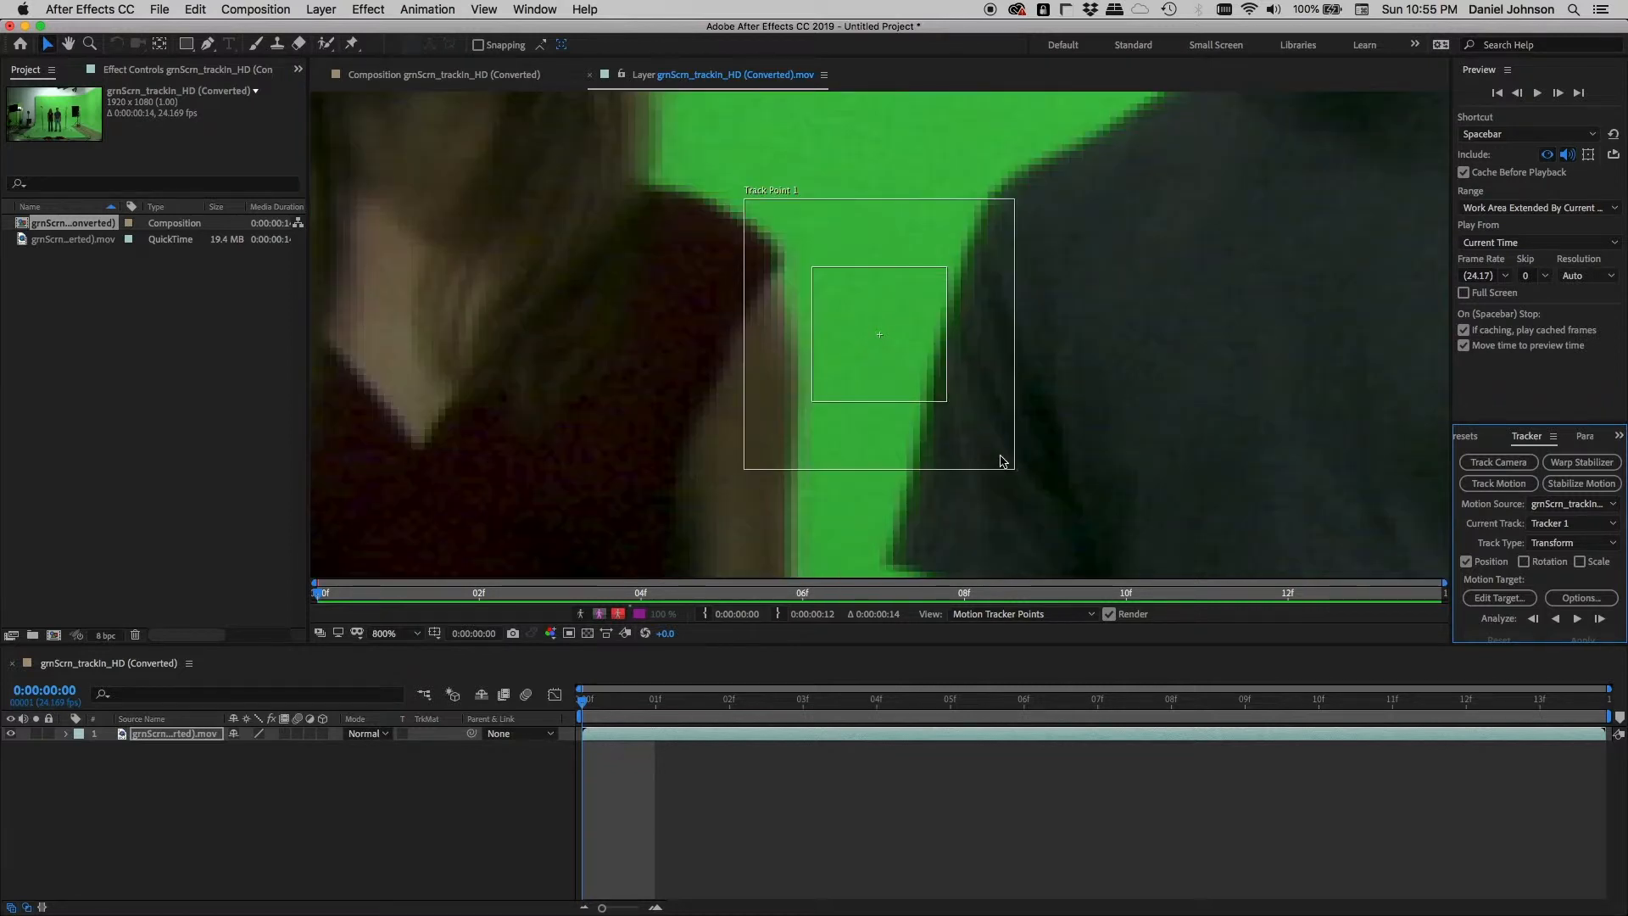
pyautogui.press(',')
pyautogui.press(',')
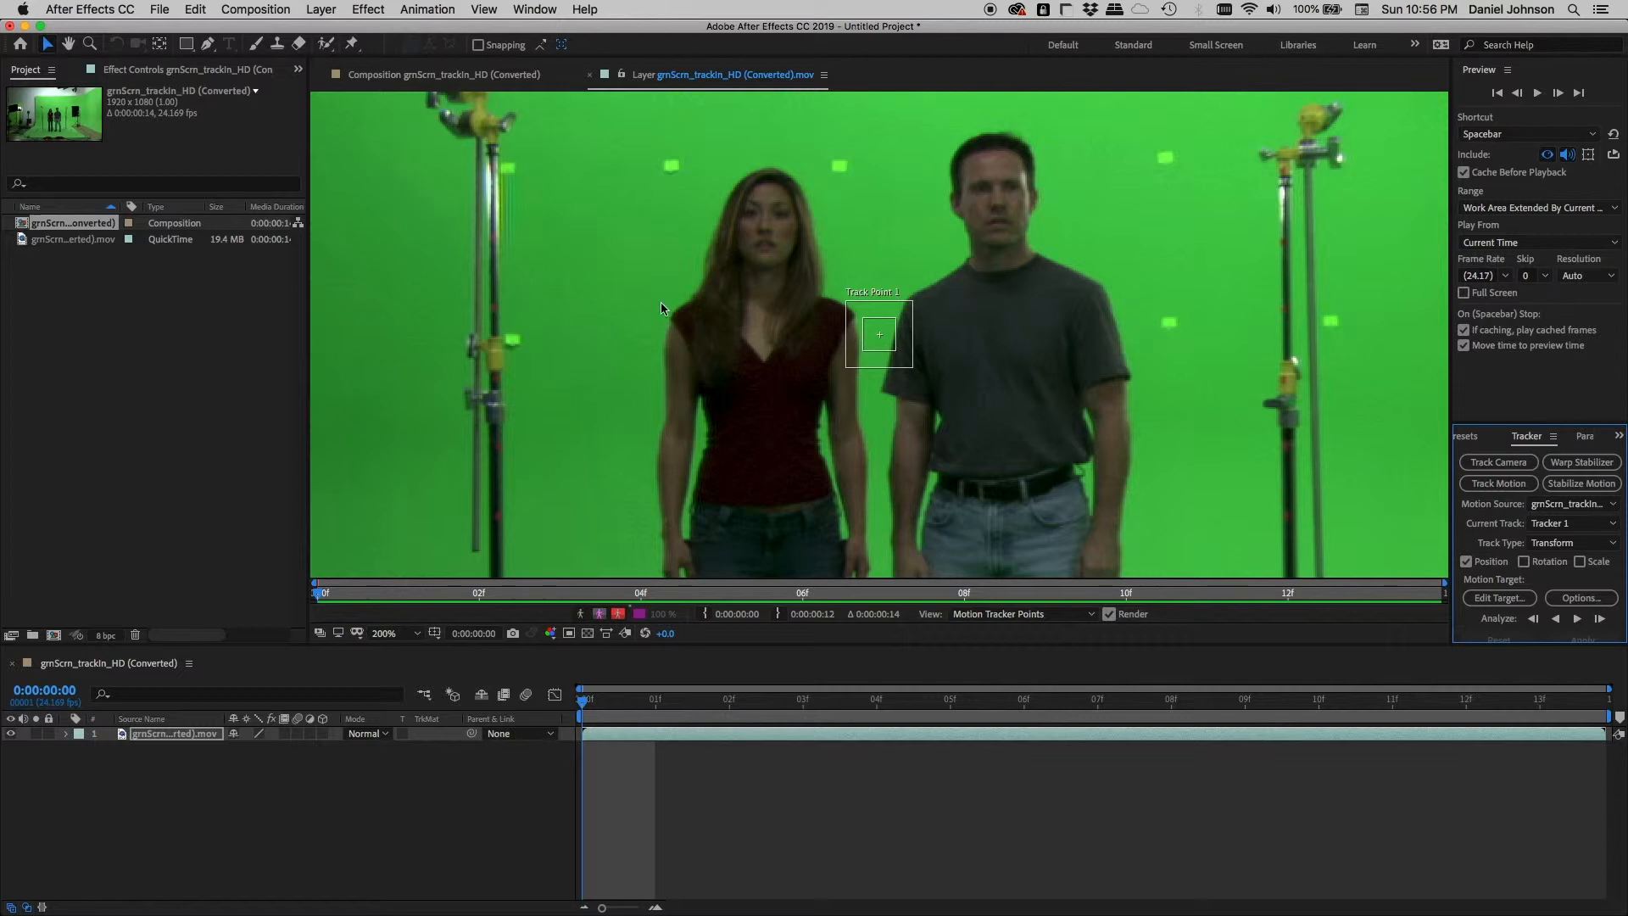
pyautogui.moveTo(578, 274); pyautogui.dragTo(666, 340)
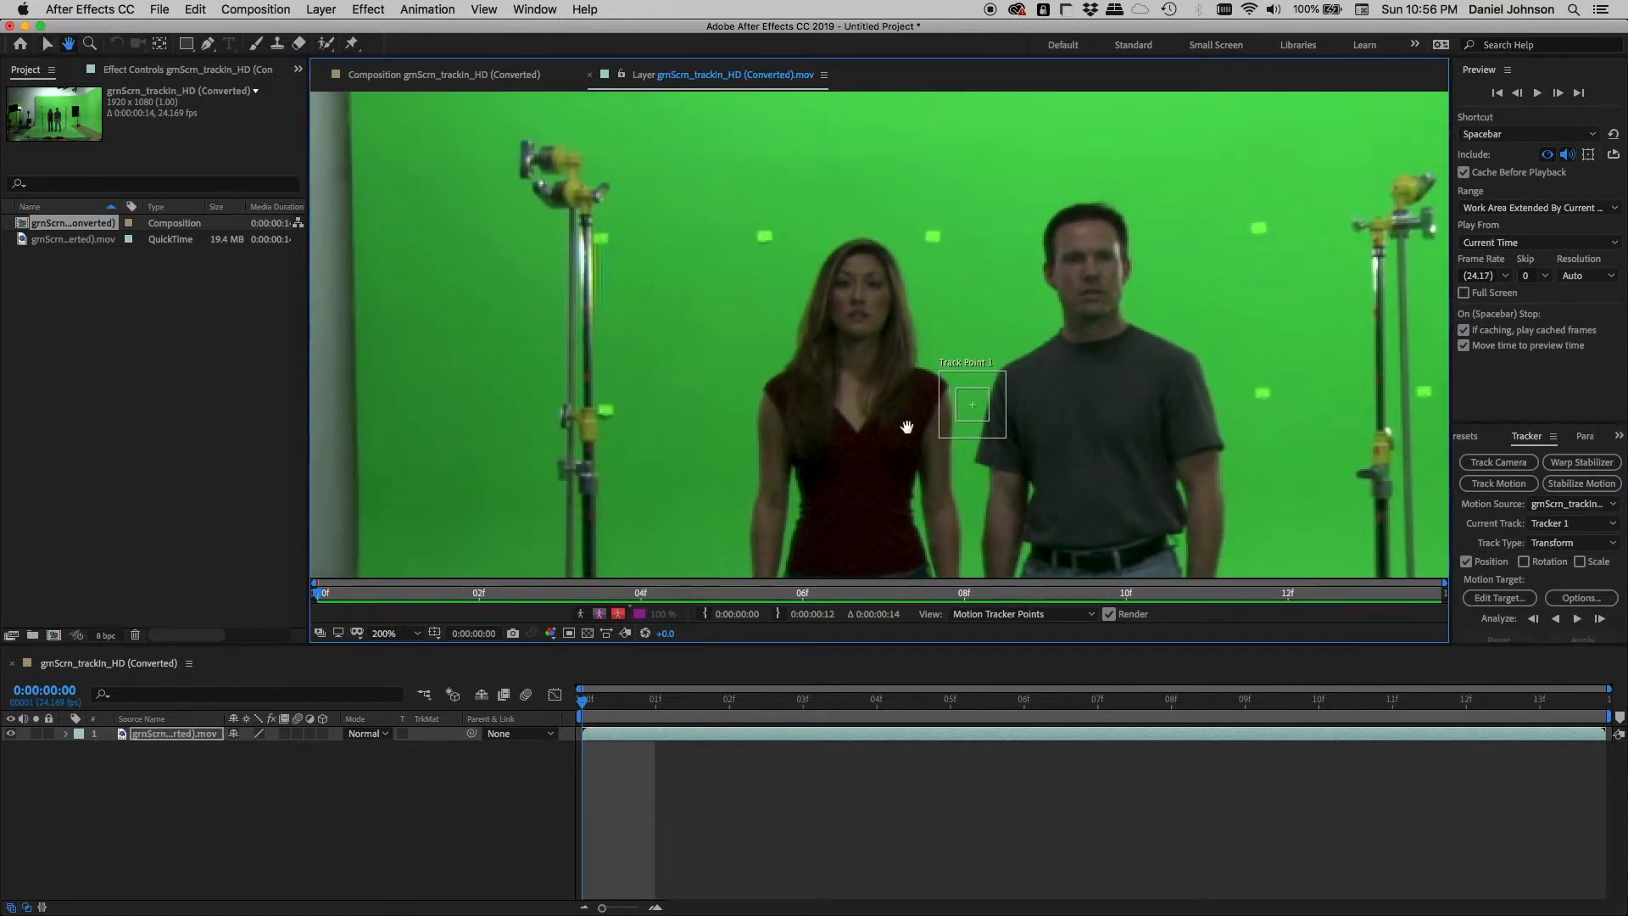
pyautogui.moveTo(982, 420)
pyautogui.mouseDown()
pyautogui.moveTo(620, 255)
pyautogui.moveTo(535, 158)
pyautogui.mouseUp()
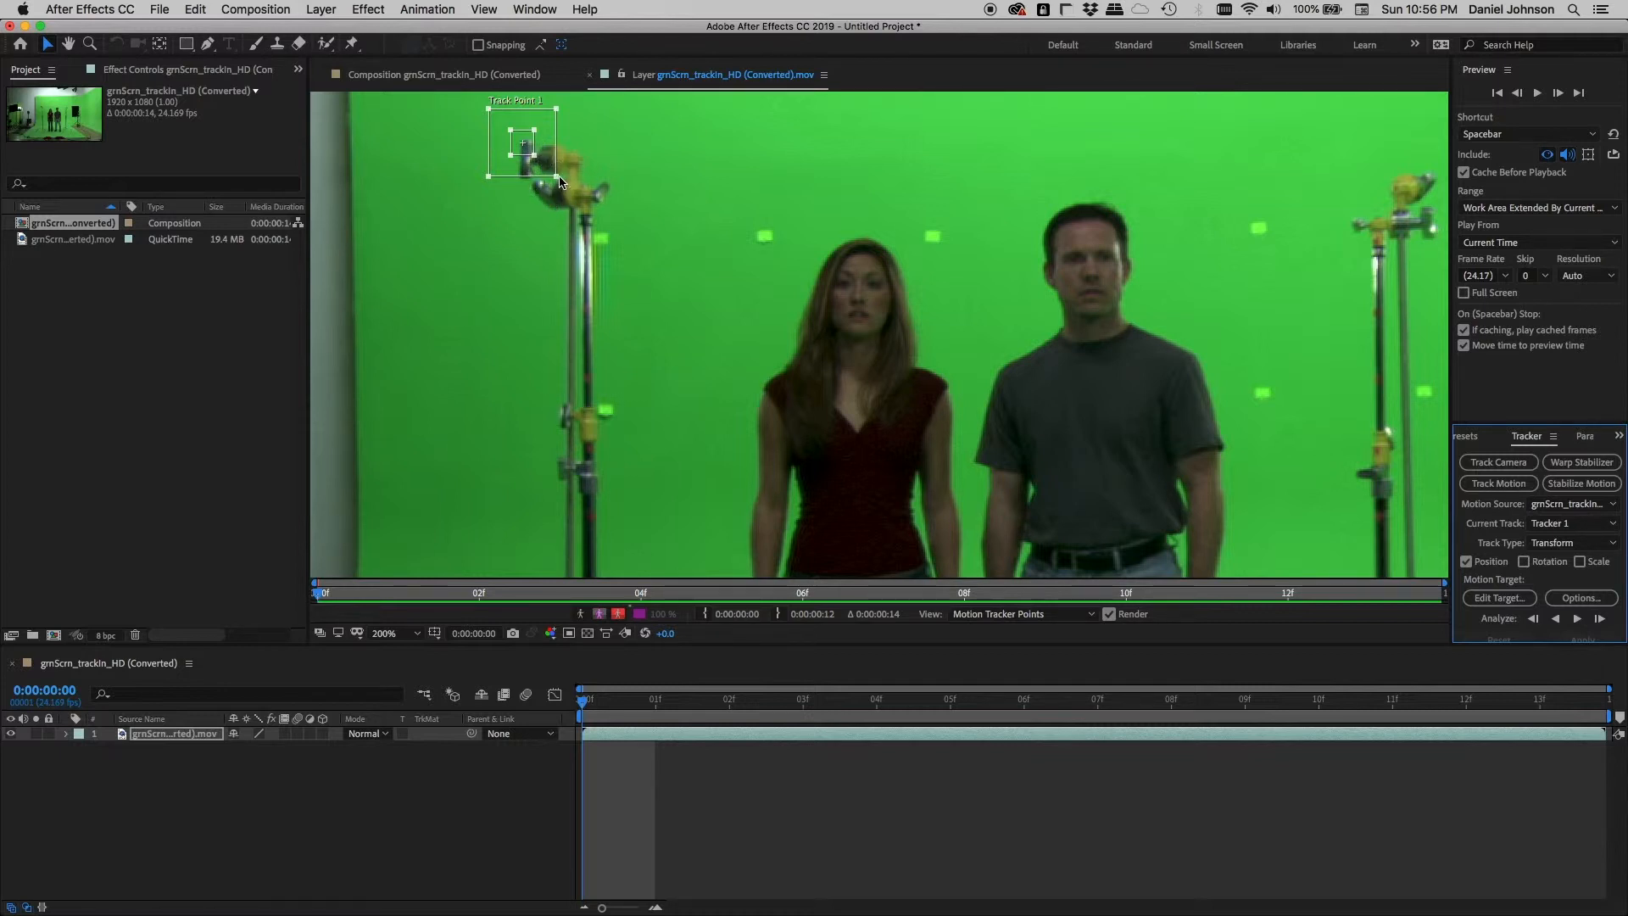
pyautogui.moveTo(559, 180)
pyautogui.mouseDown()
pyautogui.moveTo(580, 201)
pyautogui.moveTo(541, 170)
pyautogui.moveTo(555, 179)
pyautogui.mouseUp()
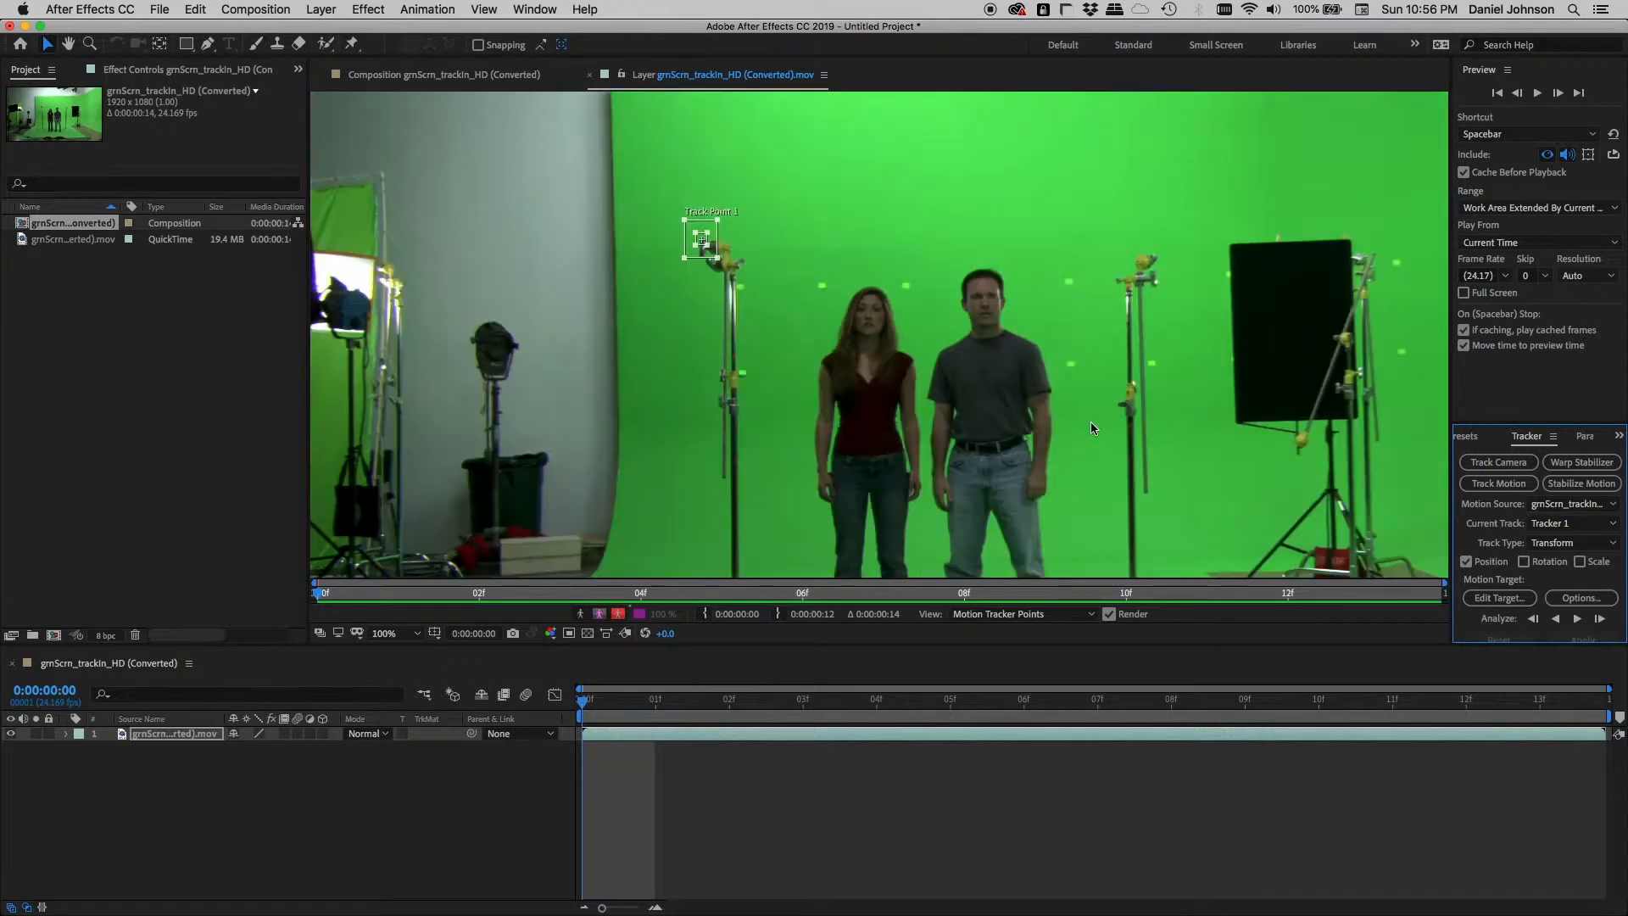
# Scrub through the clip to examine how the clamp moves relative to Track Point 1, returning to the first frame.
pyautogui.press(',')
pyautogui.click(664, 703)
pyautogui.moveTo(664, 703); pyautogui.dragTo(1167, 703)
pyautogui.press('space')
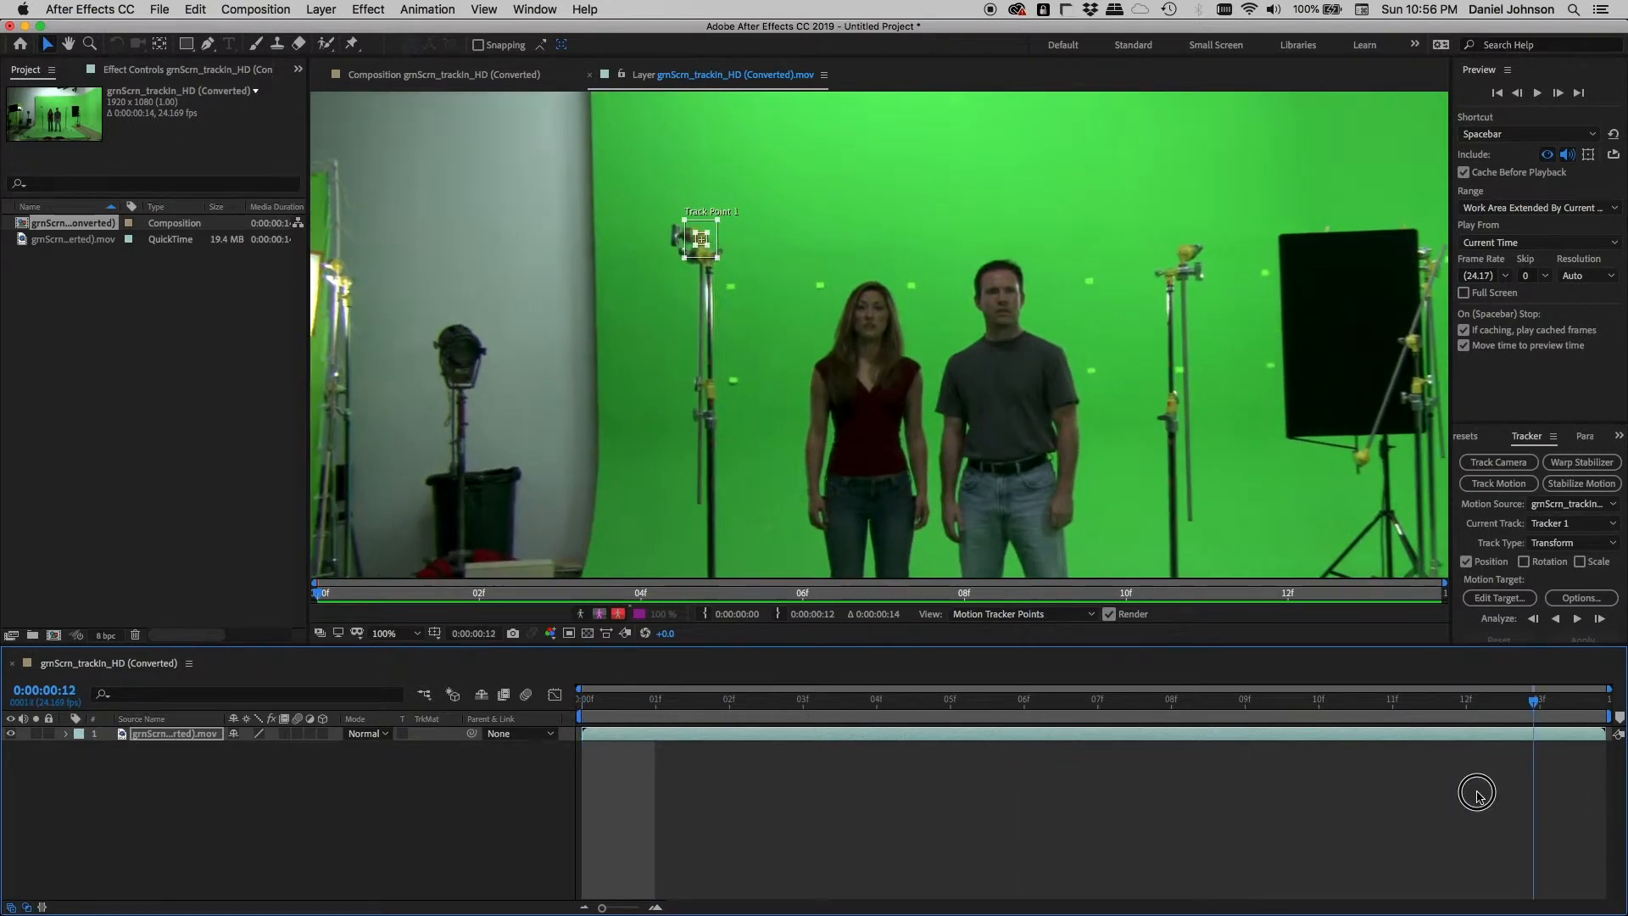
pyautogui.moveTo(487, 703); pyautogui.dragTo(431, 688)
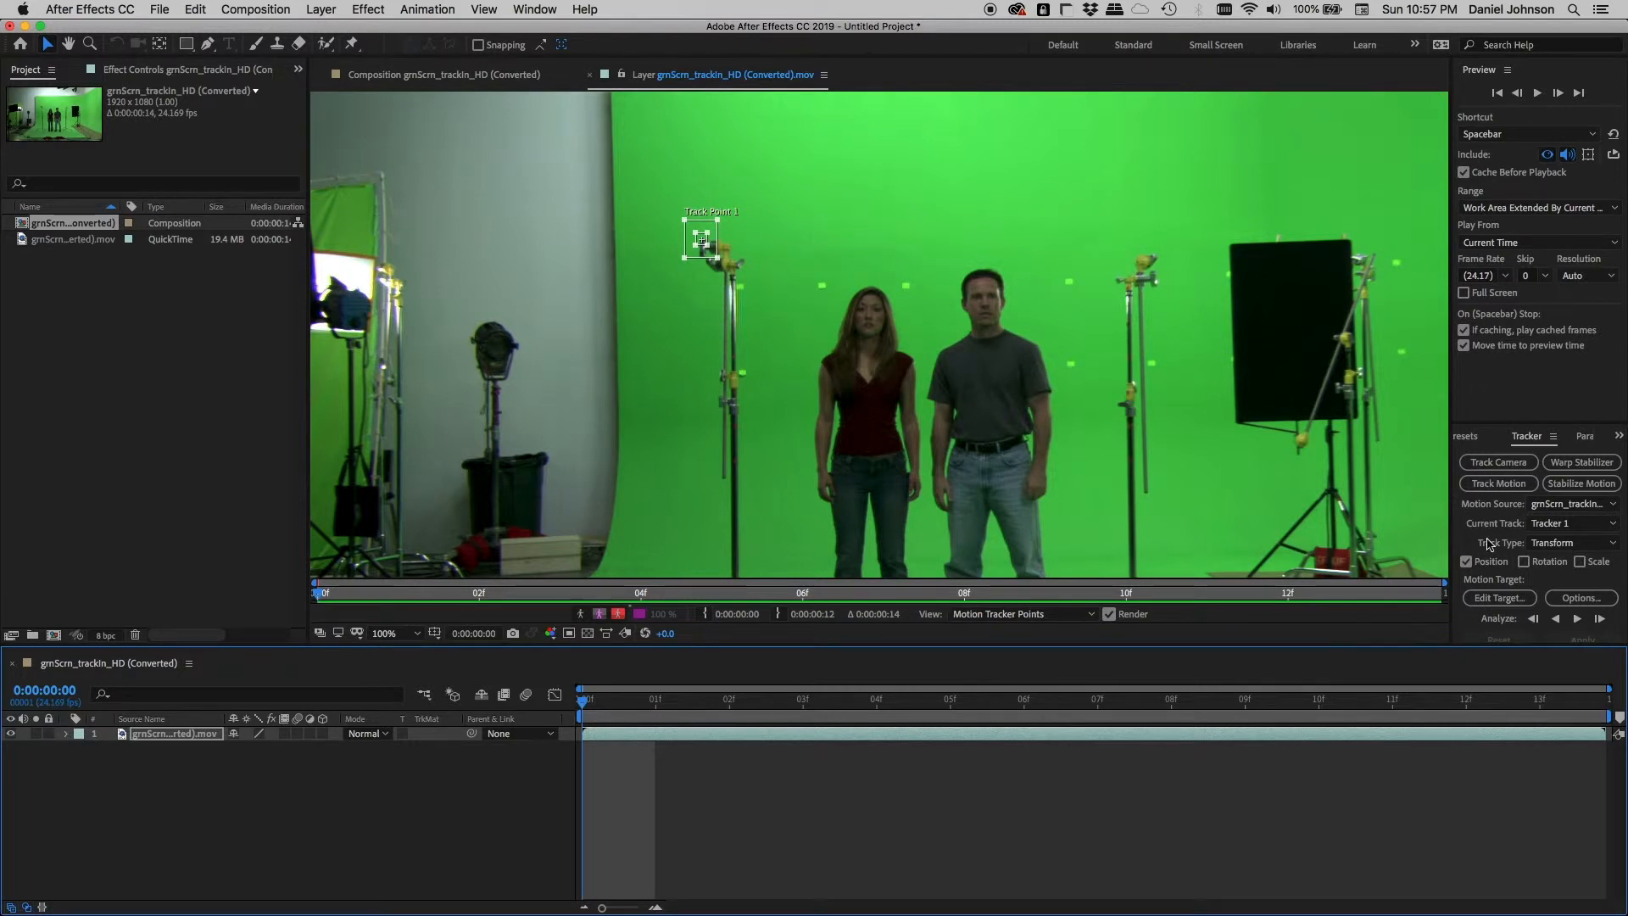
# Enable scale tracking and place Track Point 2 on the tip of the clamp atop the stand beside the man.
pyautogui.click(1579, 562)
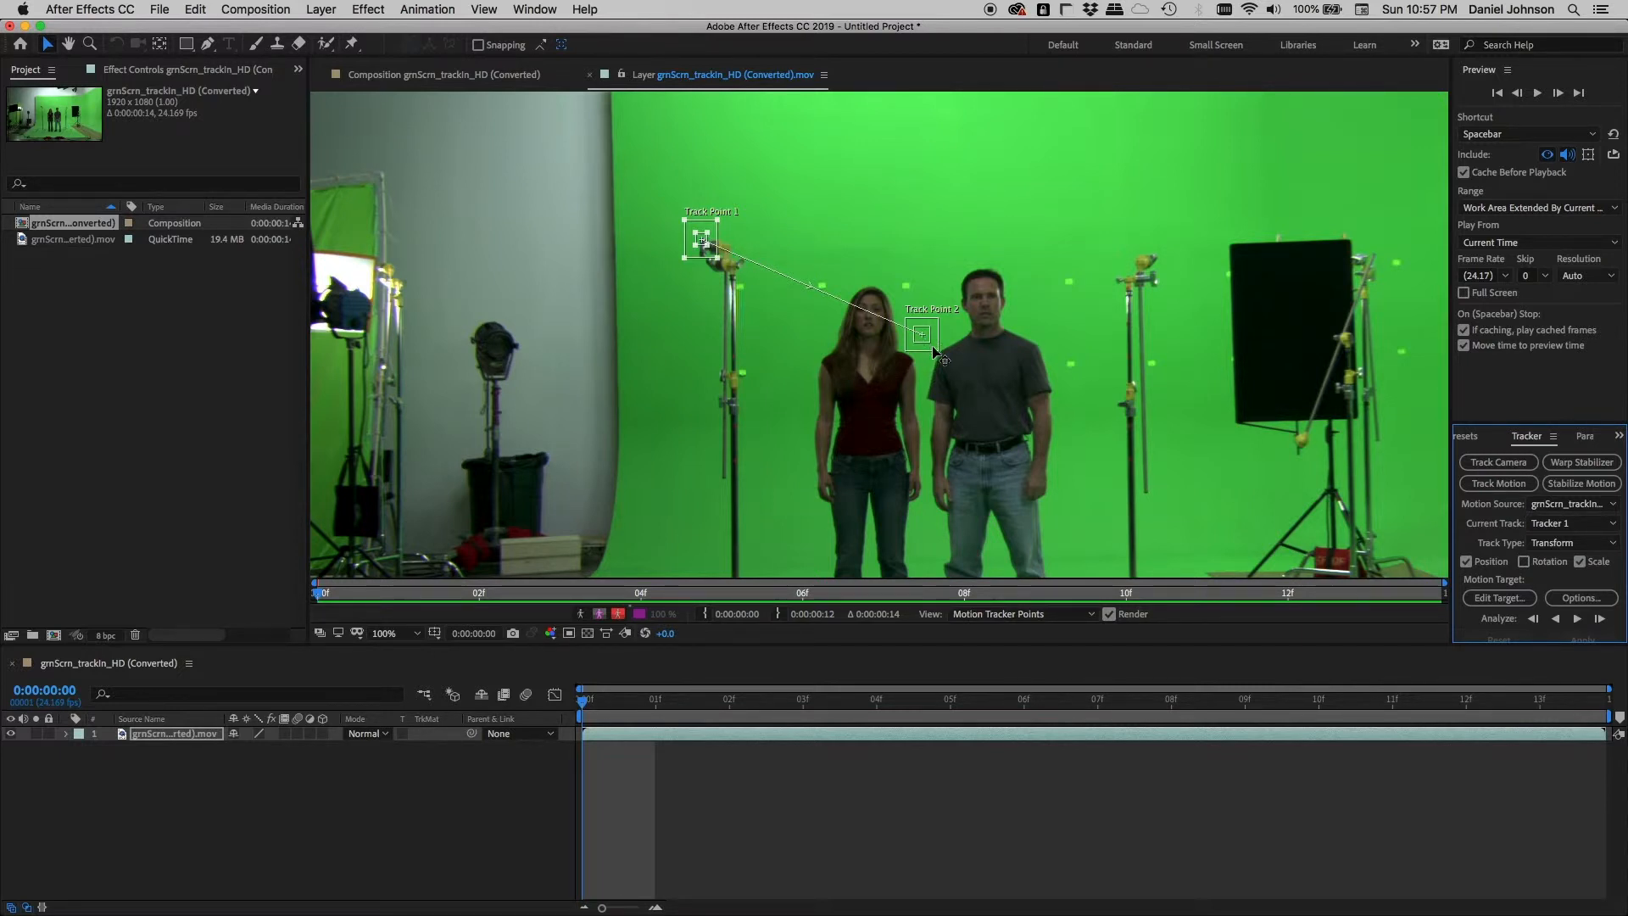
pyautogui.moveTo(926, 346); pyautogui.dragTo(1165, 274)
pyautogui.press('.')
pyautogui.press('.')
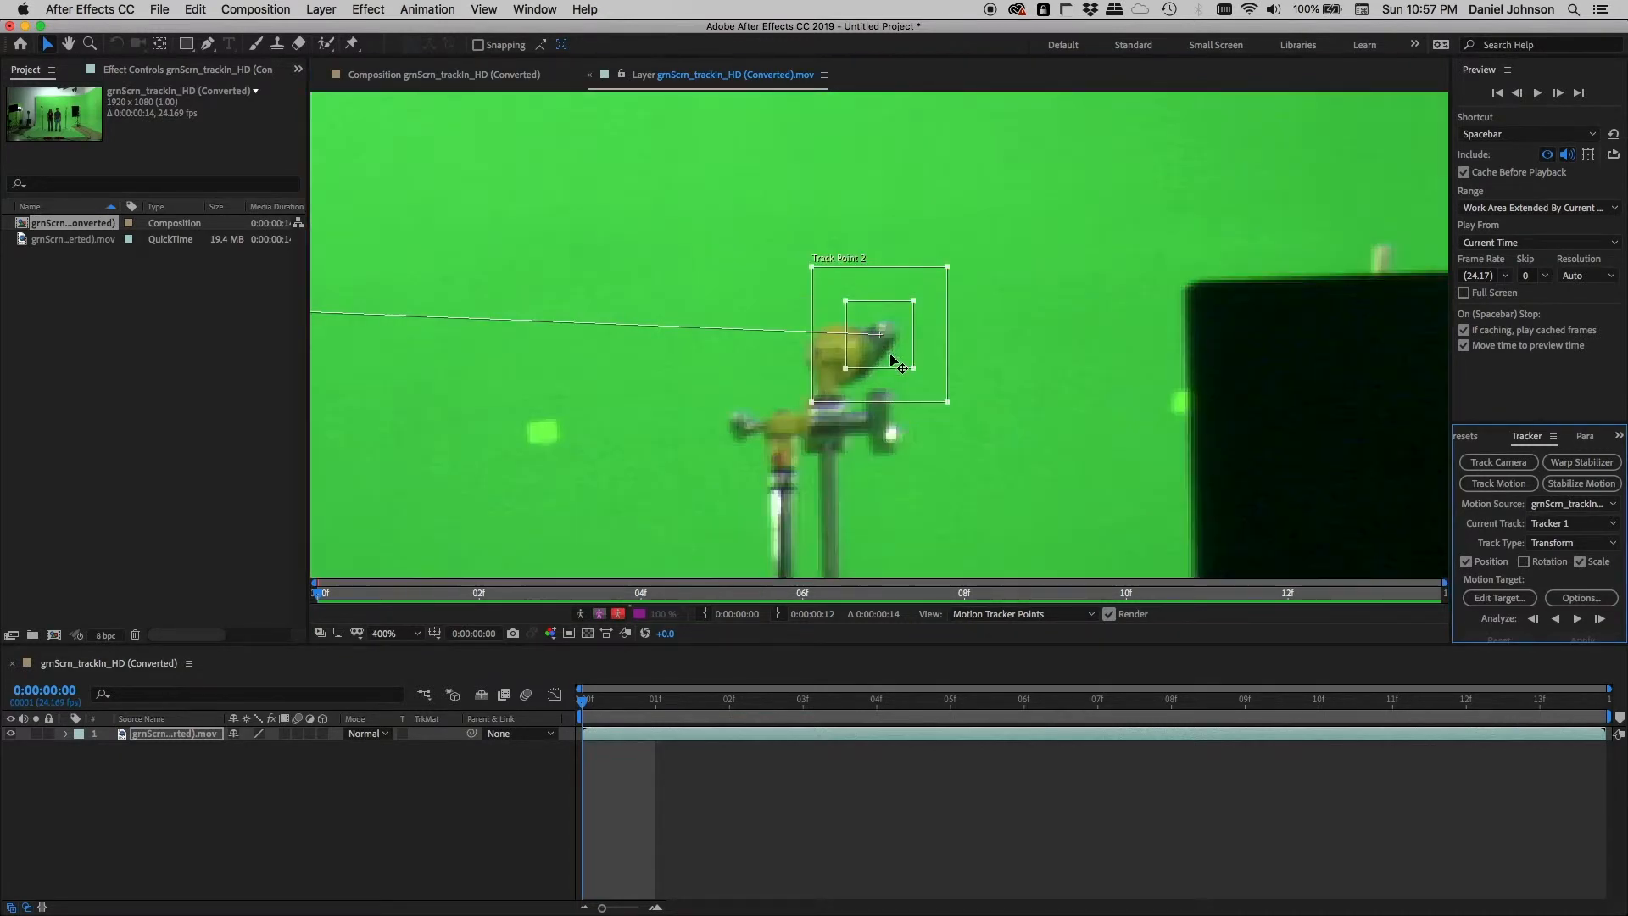
# Shrink Track Point 2's feature region around the clamp tip, undo the last attach point shift and narrow the search region.
pyautogui.moveTo(913, 368); pyautogui.dragTo(881, 330)
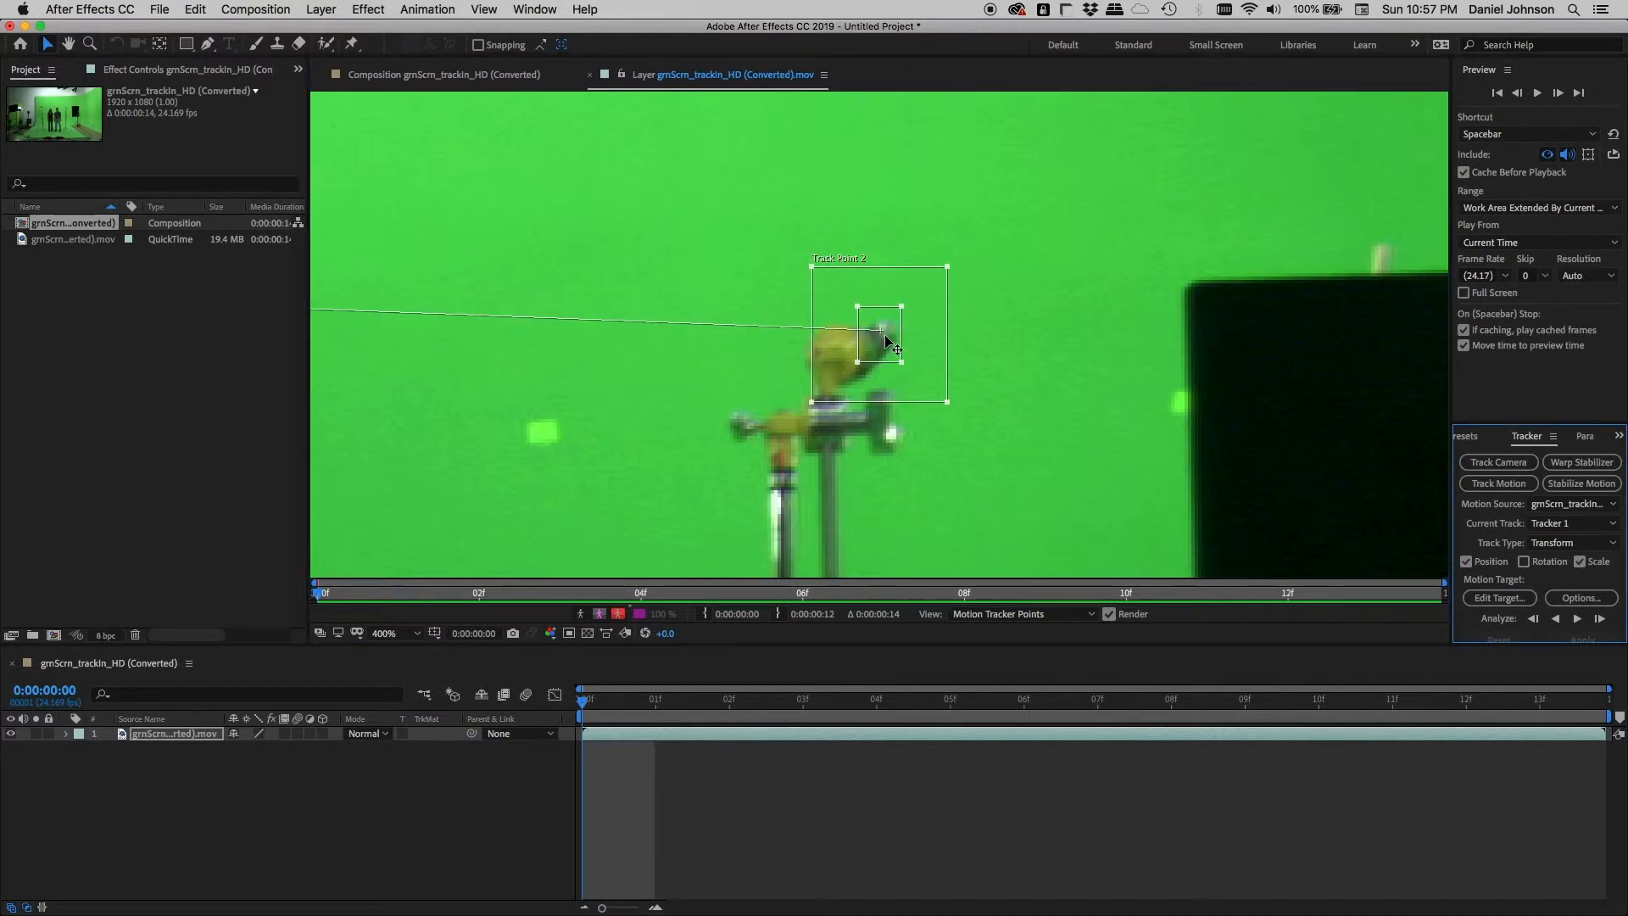
pyautogui.press('super+z')
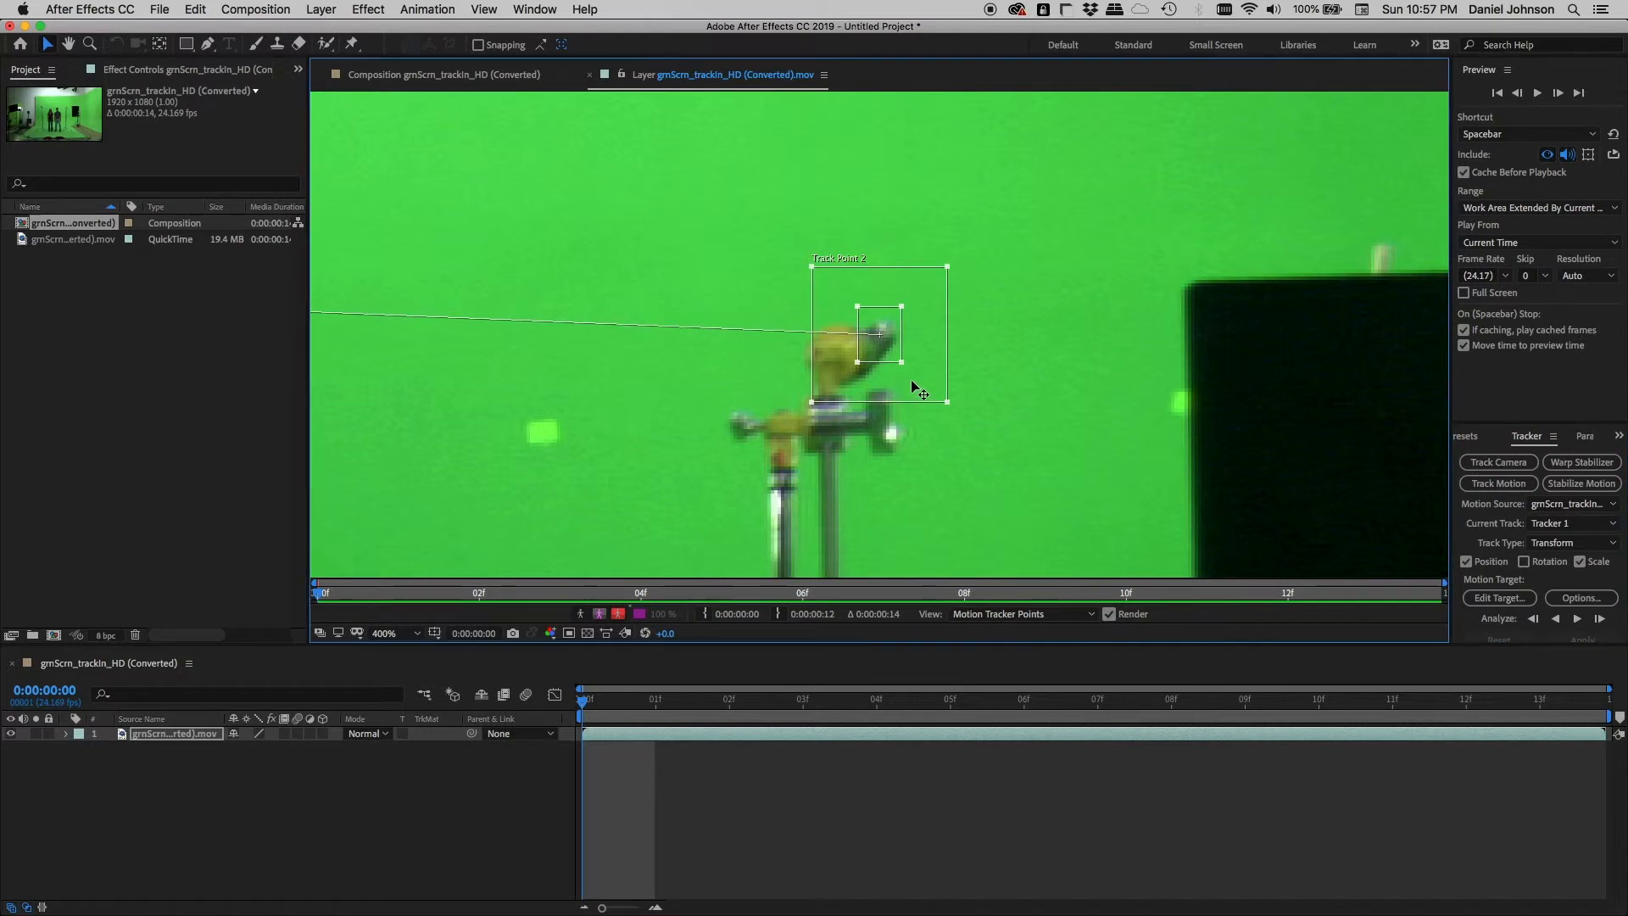
pyautogui.moveTo(912, 383); pyautogui.dragTo(947, 421)
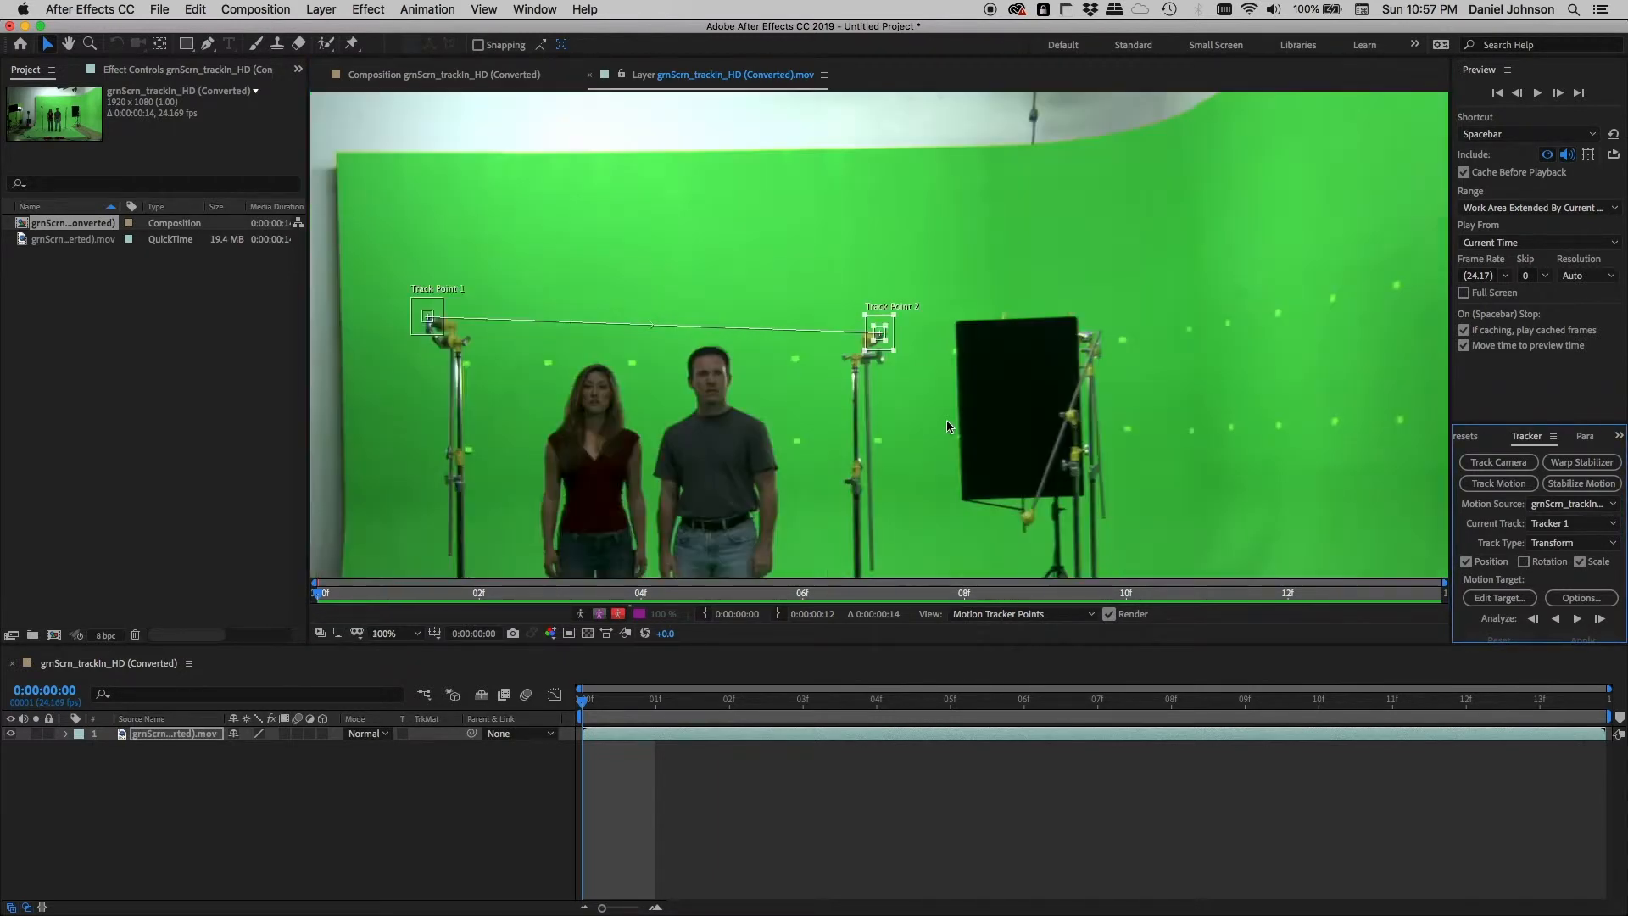
# Analyze both track points forward from the first frame to the end of the clip.
pyautogui.press('h')
pyautogui.moveTo(841, 446); pyautogui.dragTo(886, 336)
pyautogui.press('v')
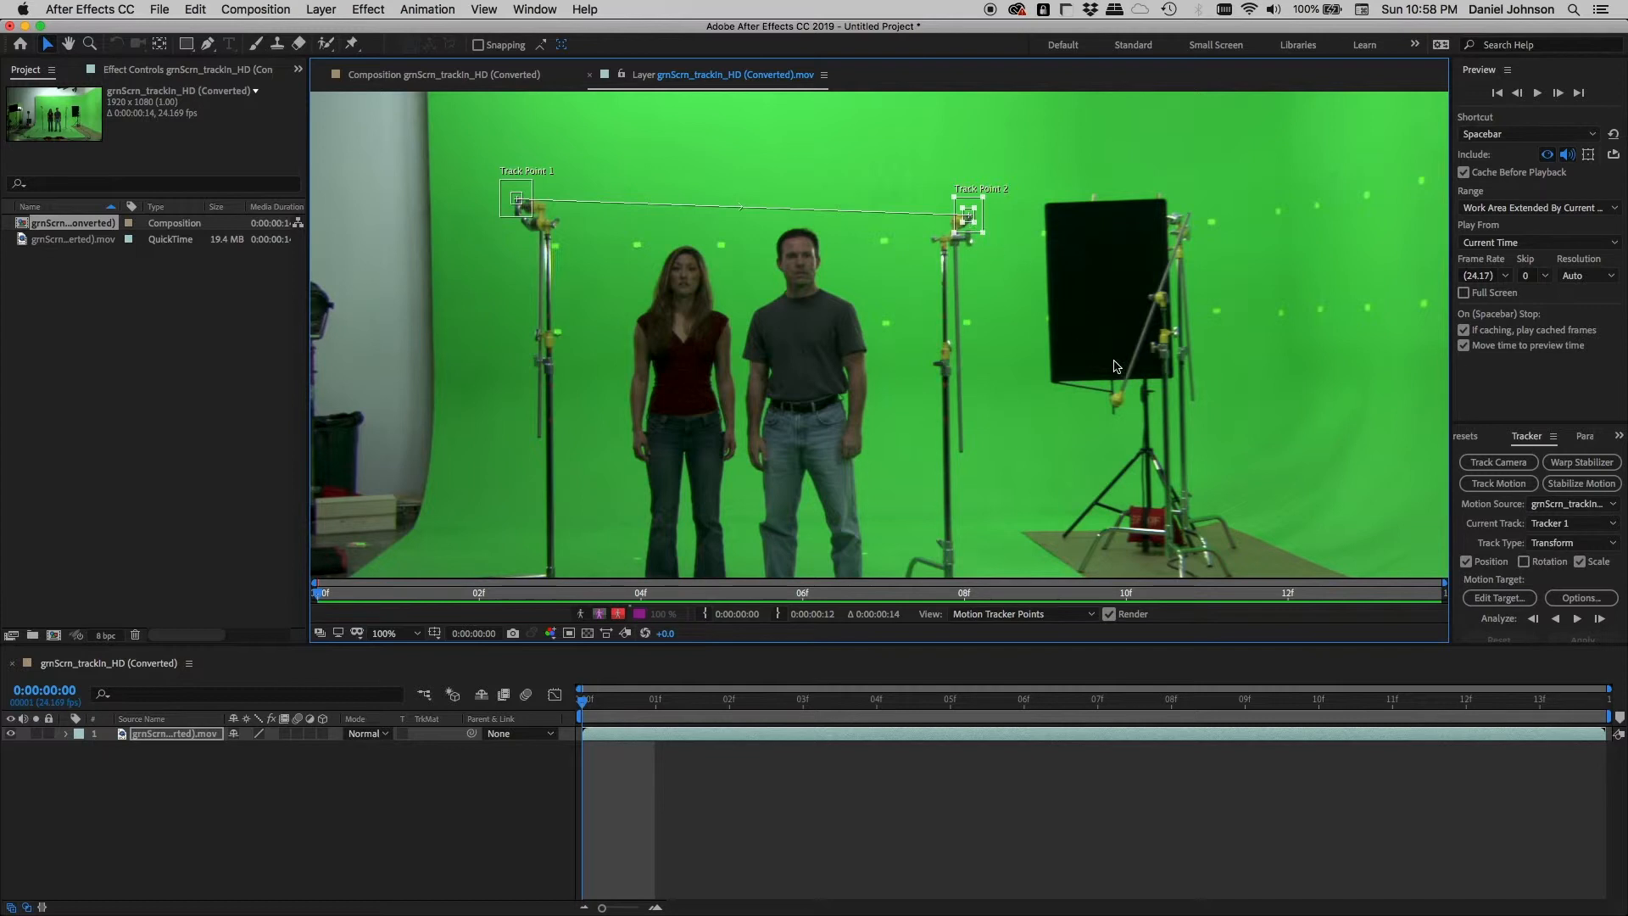
pyautogui.click(1576, 620)
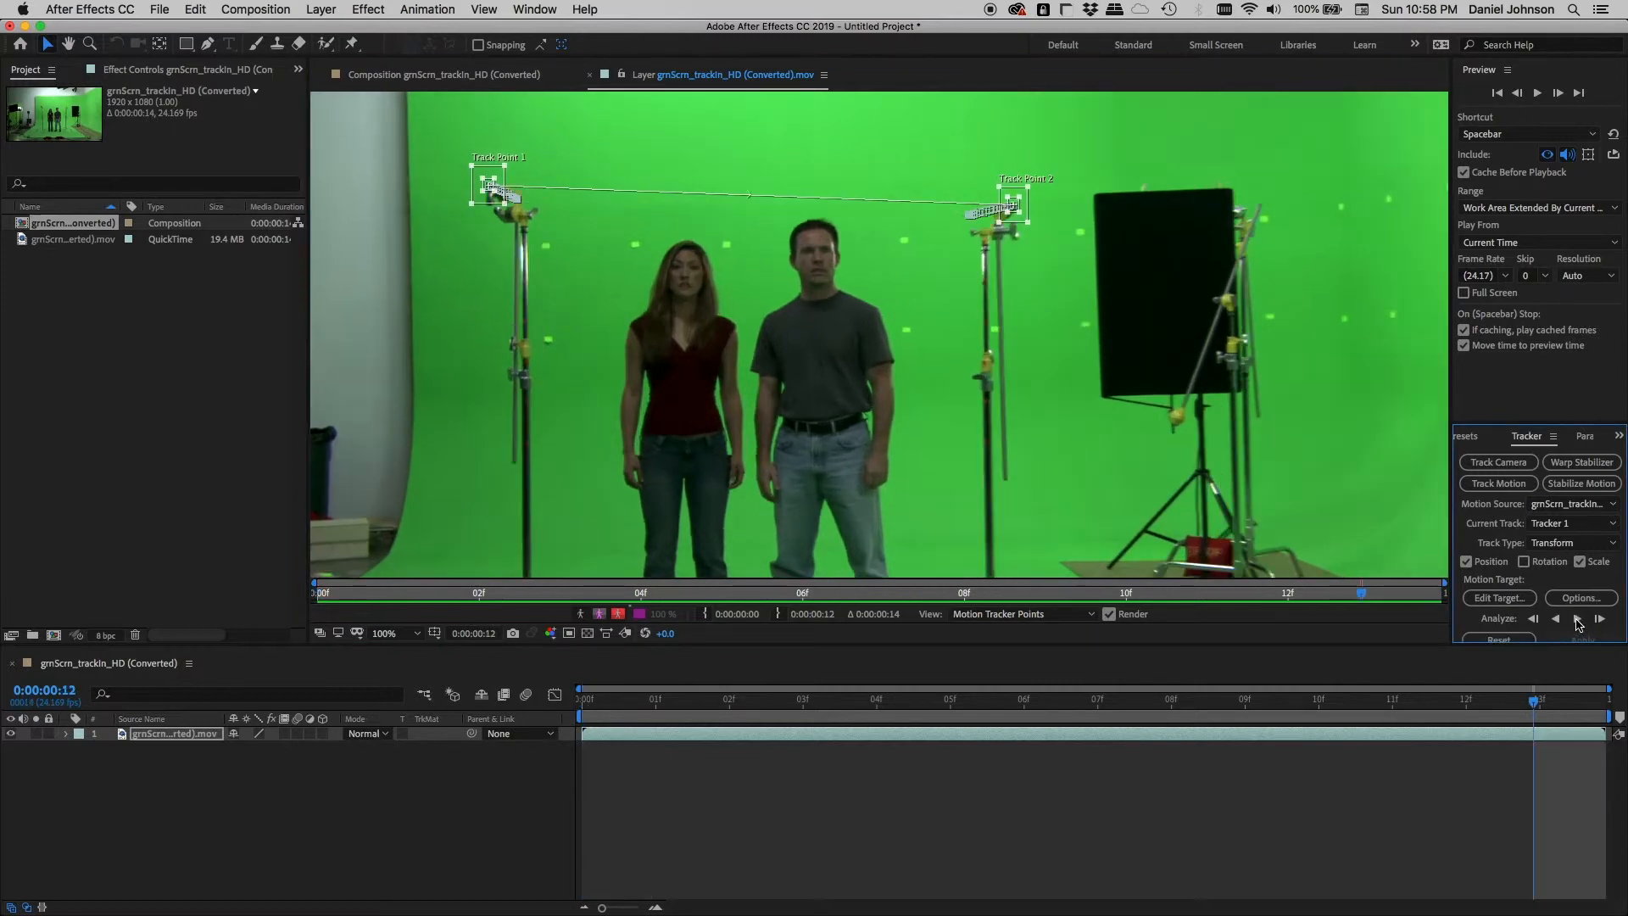
# Step back and forth through the analyzed frames up close to check how accurately Track Point 1 follows its clamp, ending on the first frame.
pyautogui.scroll(4, 727, 389)
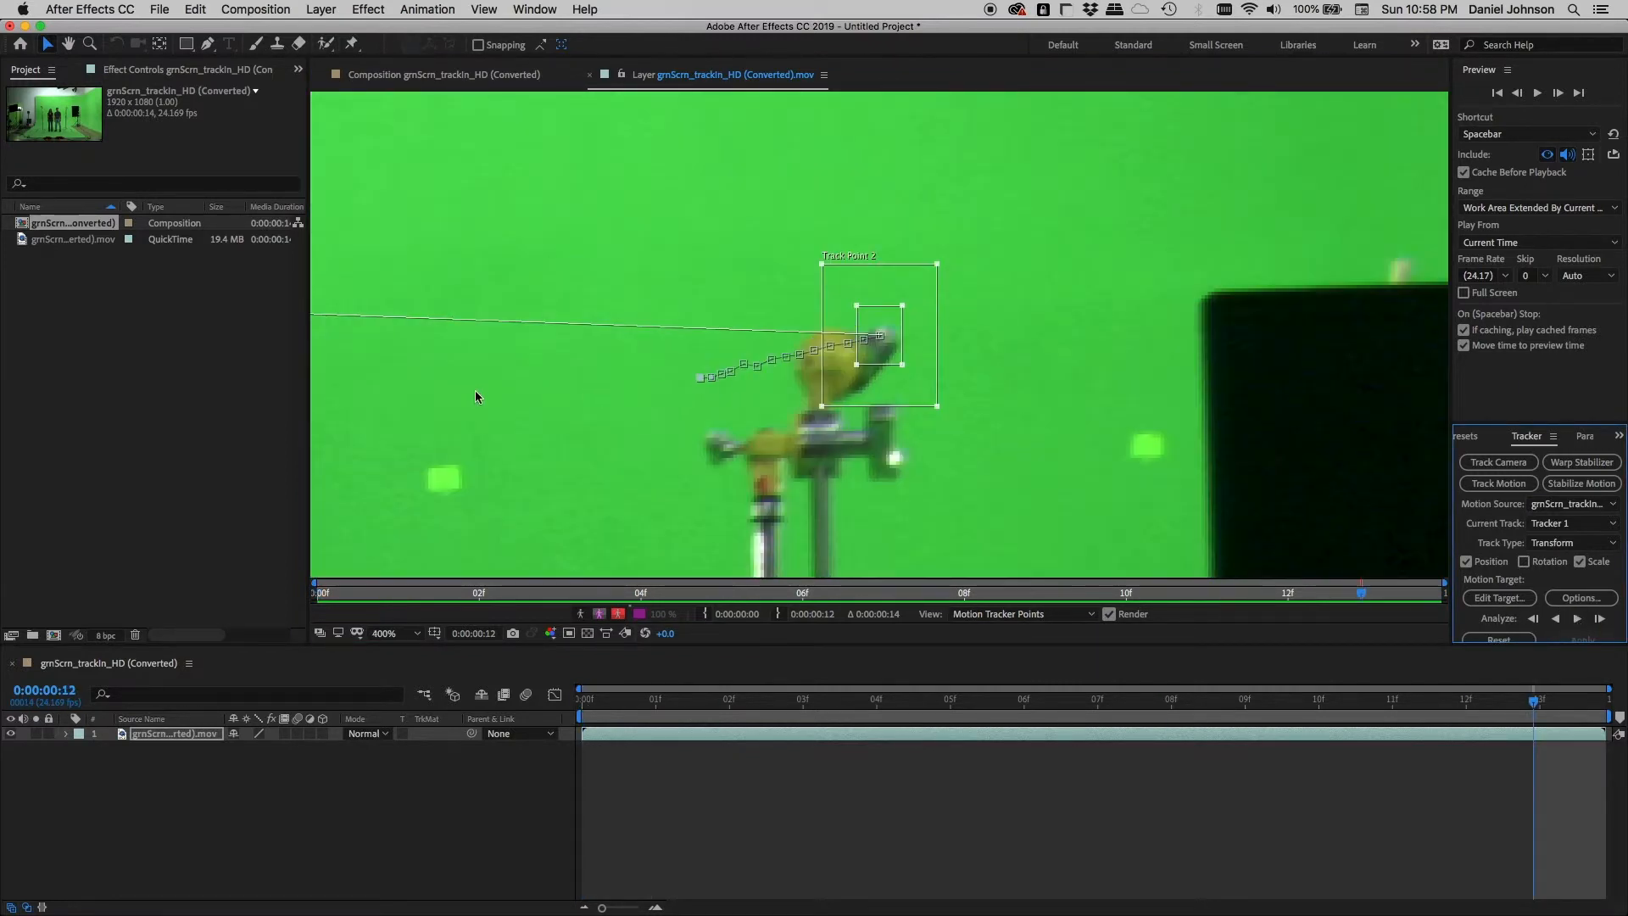
pyautogui.moveTo(465, 391); pyautogui.dragTo(1139, 389)
pyautogui.moveTo(622, 378); pyautogui.dragTo(1268, 393)
pyautogui.moveTo(721, 353); pyautogui.dragTo(1099, 387)
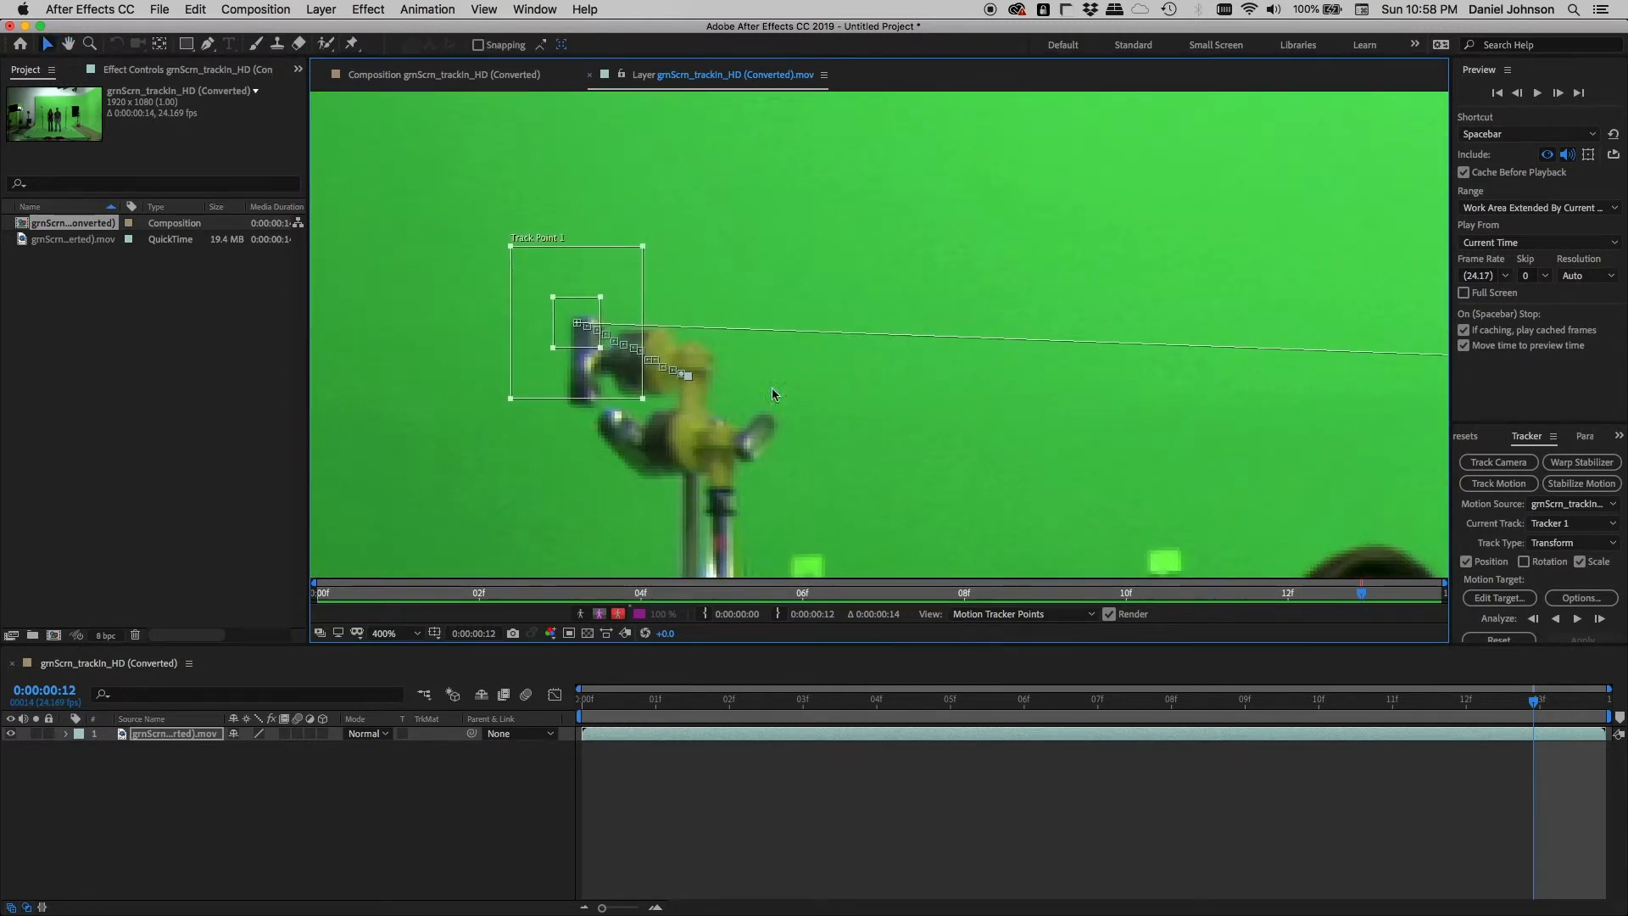
pyautogui.press('pageup')
pyautogui.press('pageup')
pyautogui.press('pageup')
pyautogui.press('pageup')
pyautogui.press('pageup')
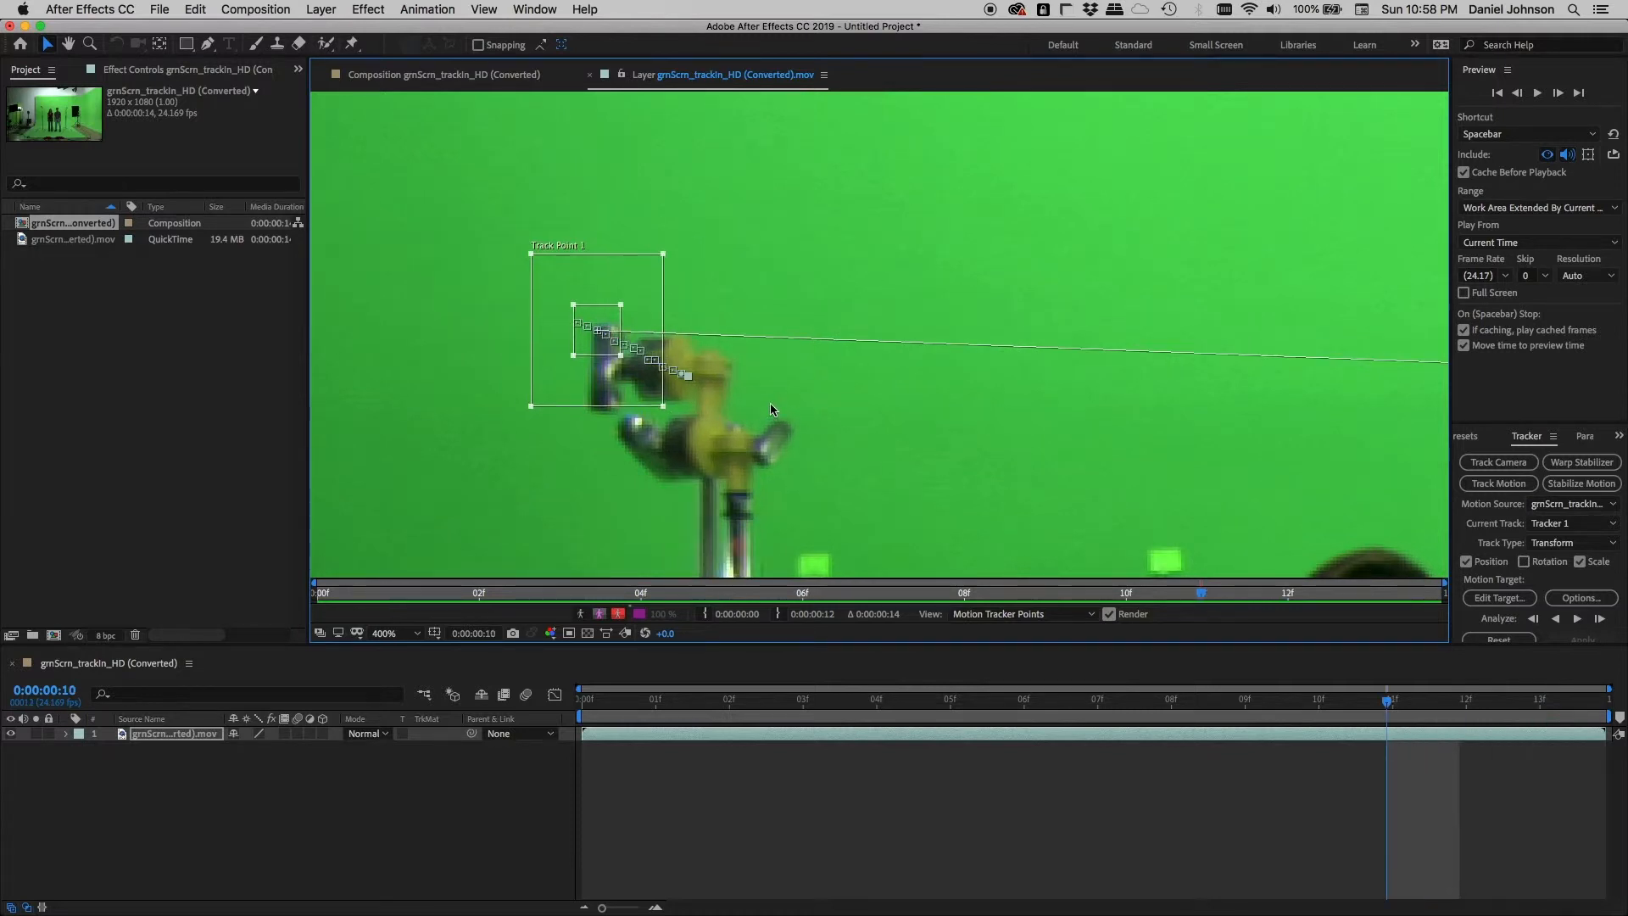
pyautogui.press('pageup')
pyautogui.press('pageup')
pyautogui.press('pageup')
pyautogui.press('pageup')
pyautogui.press('pageup')
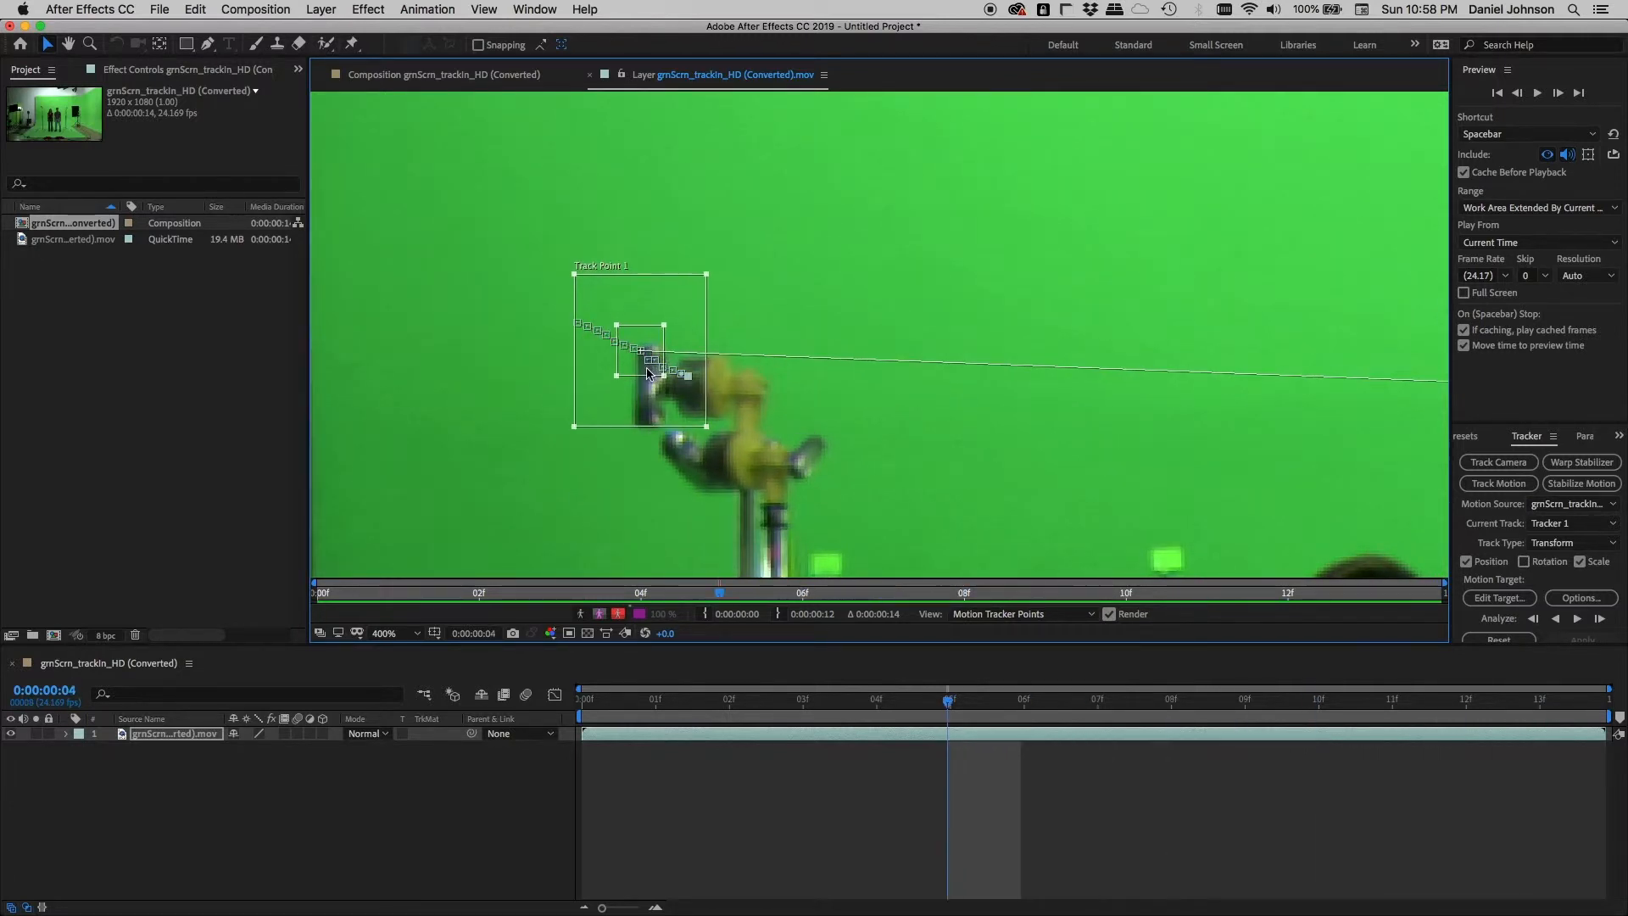
pyautogui.press('pageup')
pyautogui.press('pageup')
pyautogui.press('pageup')
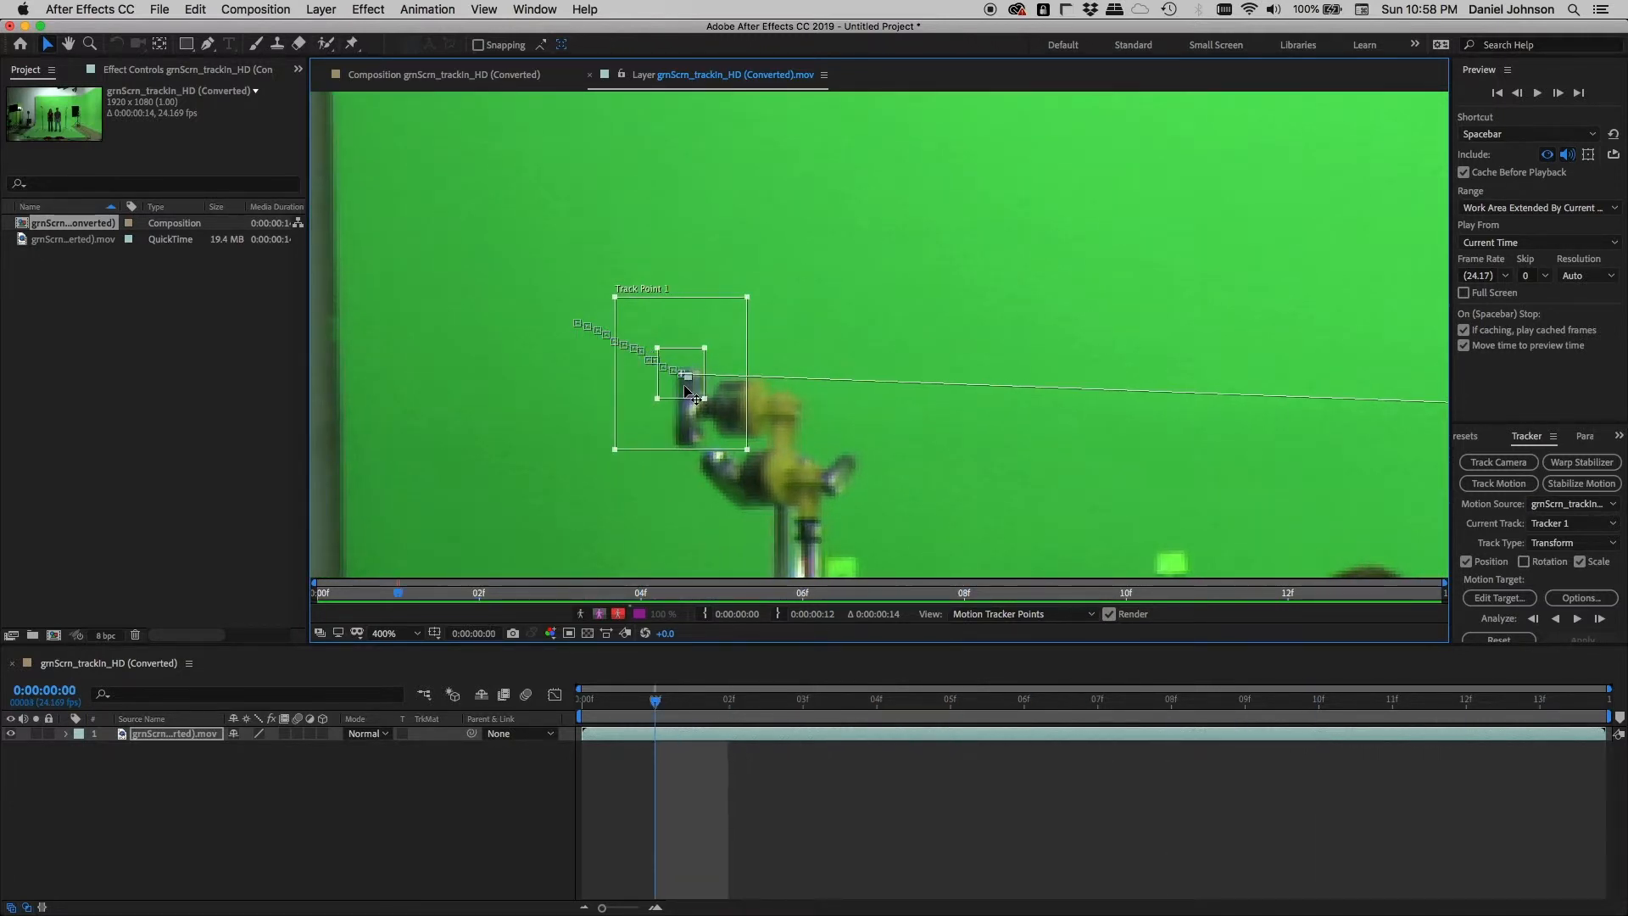
pyautogui.press('pagedown')
pyautogui.press('pagedown')
pyautogui.press('pagedown')
pyautogui.press('pagedown')
pyautogui.press('pagedown')
pyautogui.press('pagedown')
pyautogui.press('pagedown')
pyautogui.press('pagedown')
pyautogui.press('pagedown')
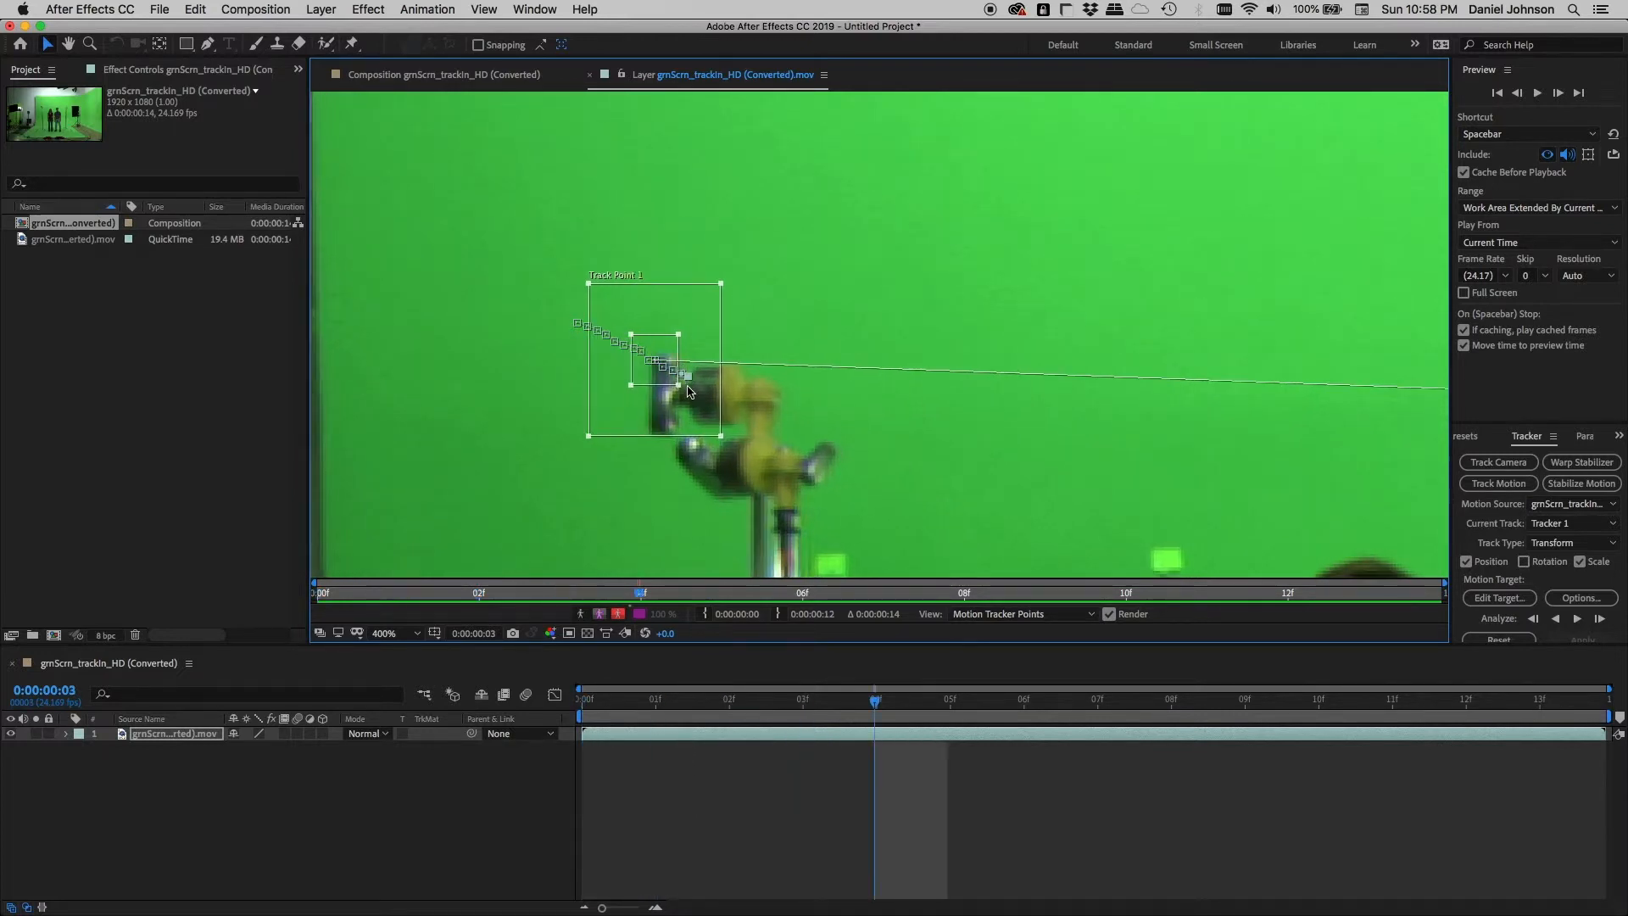
pyautogui.press('pageup')
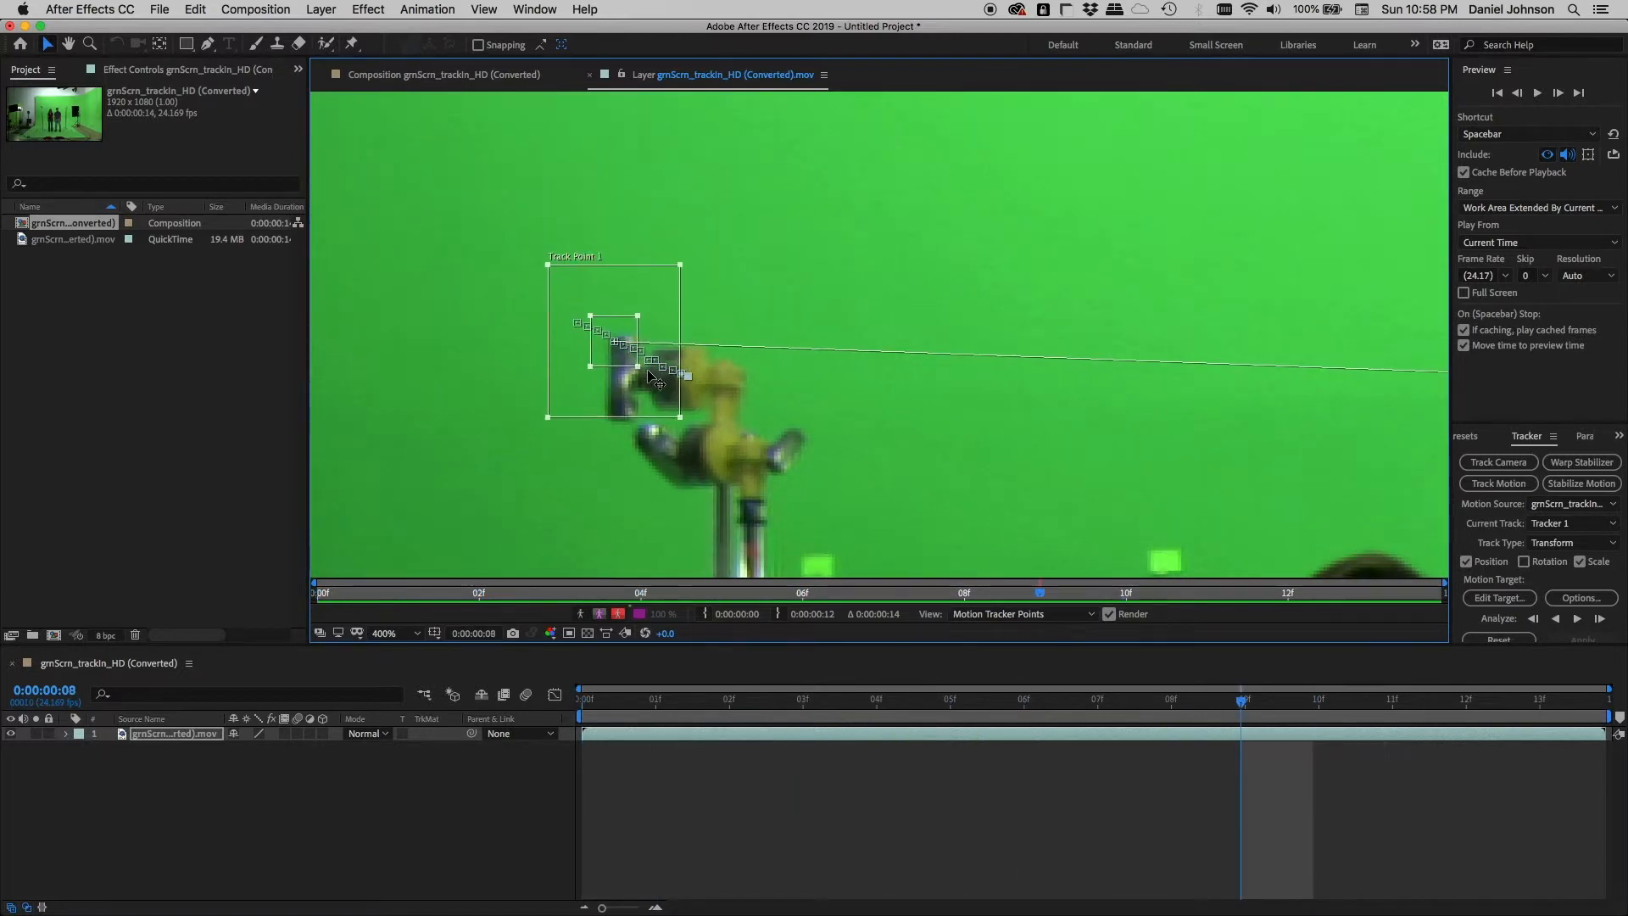
pyautogui.press('pagedown')
pyautogui.press('pagedown')
pyautogui.press('pagedown')
pyautogui.press('pagedown')
pyautogui.press('pageup')
pyautogui.press('pageup')
pyautogui.press('pageup')
pyautogui.press('pageup')
pyautogui.press('pageup')
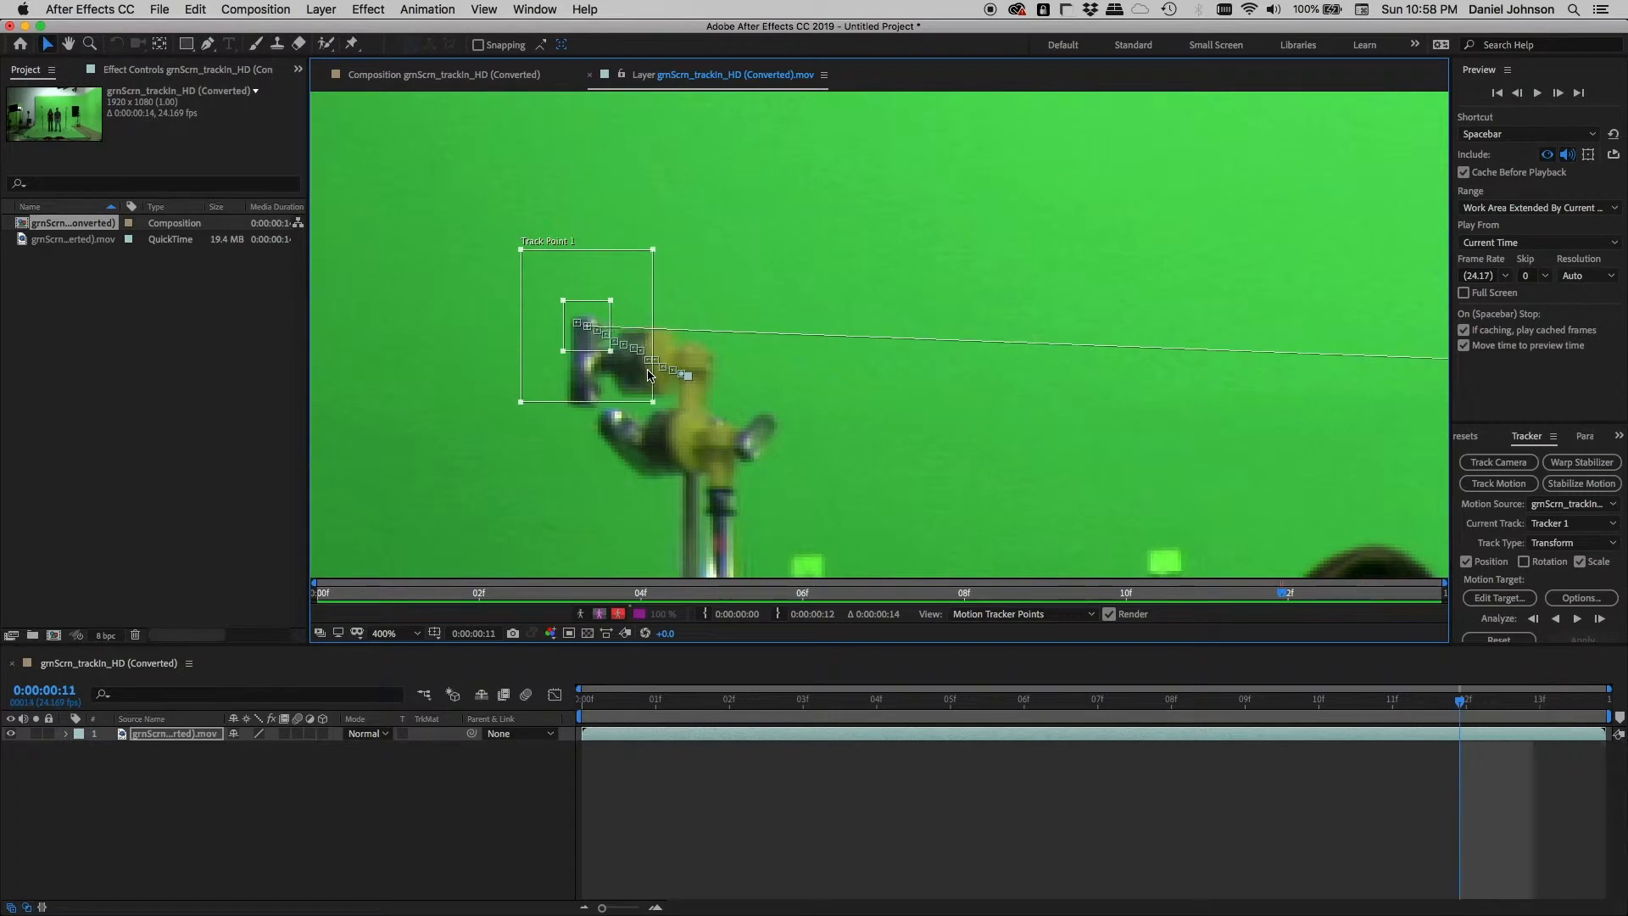
pyautogui.press('pageup')
pyautogui.press('pageup')
pyautogui.press('pageup')
pyautogui.press('pageup')
pyautogui.press('pageup')
pyautogui.press('pageup')
pyautogui.press('pageup')
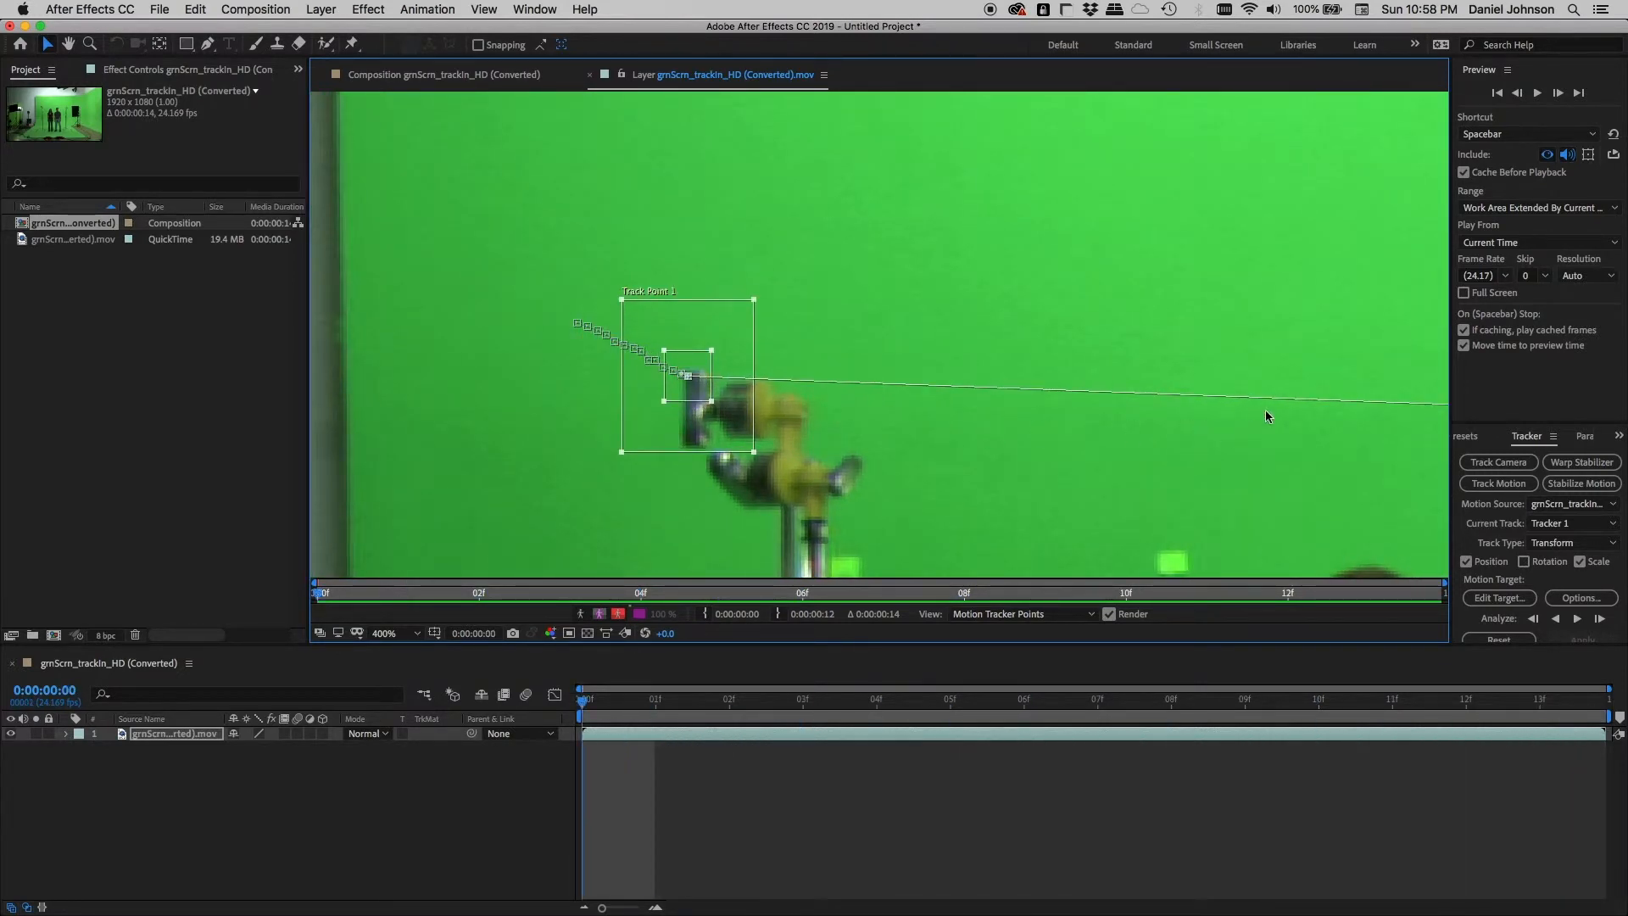
# Step back and forth through the analyzed frames up close to check how accurately Track Point 2 follows its clamp.
pyautogui.press('h')
pyautogui.moveTo(1266, 417); pyautogui.dragTo(639, 425)
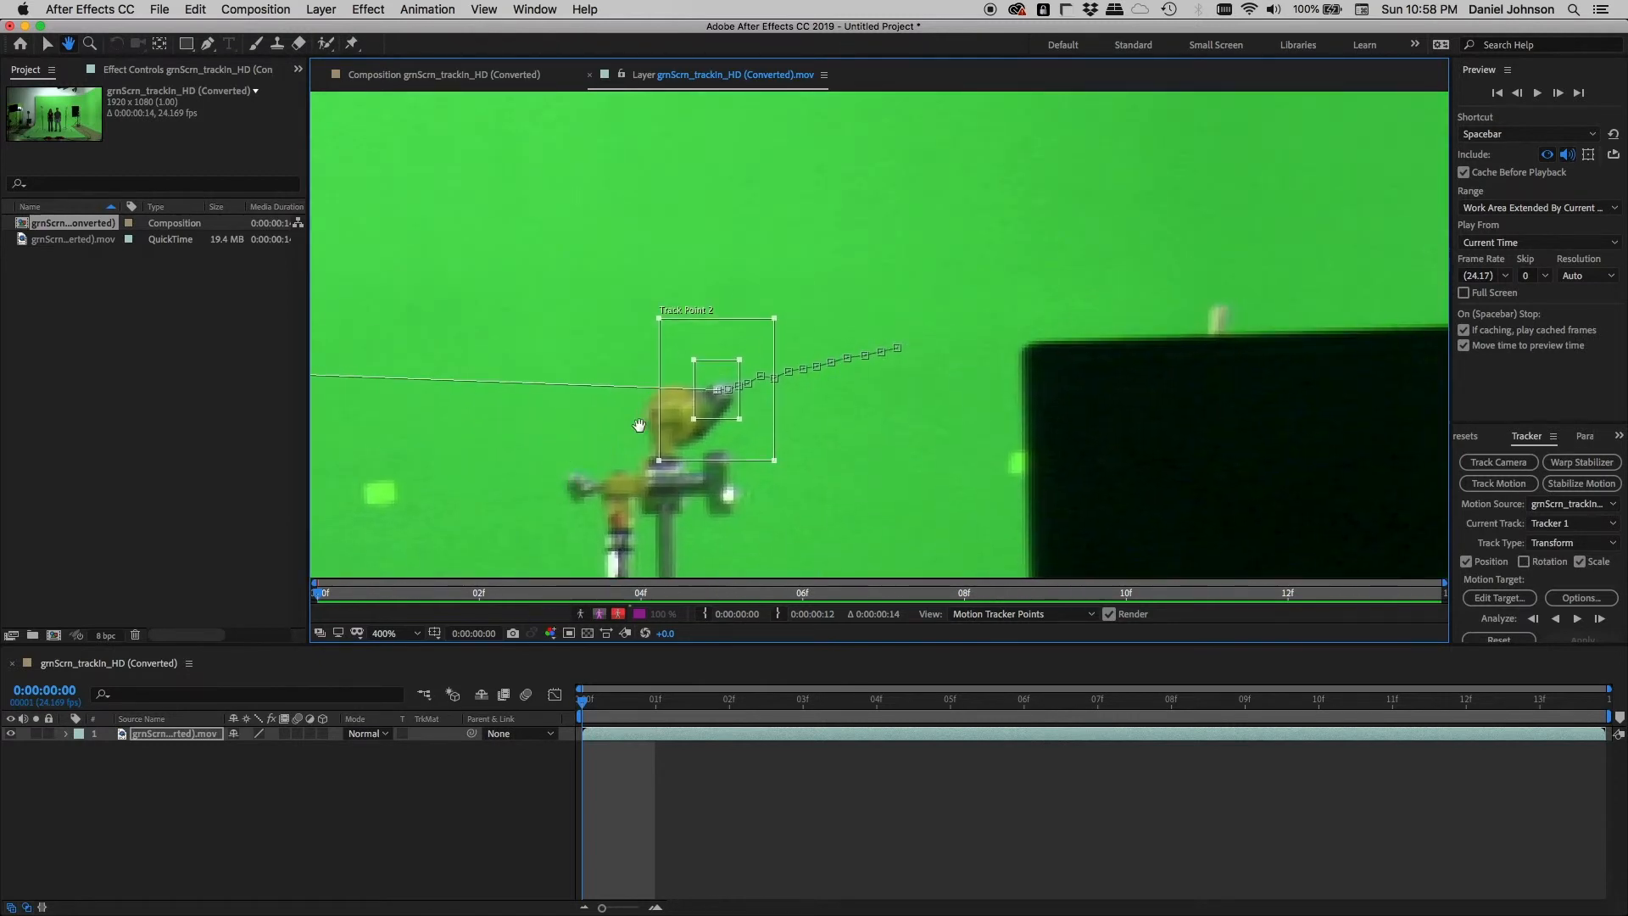
pyautogui.press('v')
pyautogui.press('pagedown')
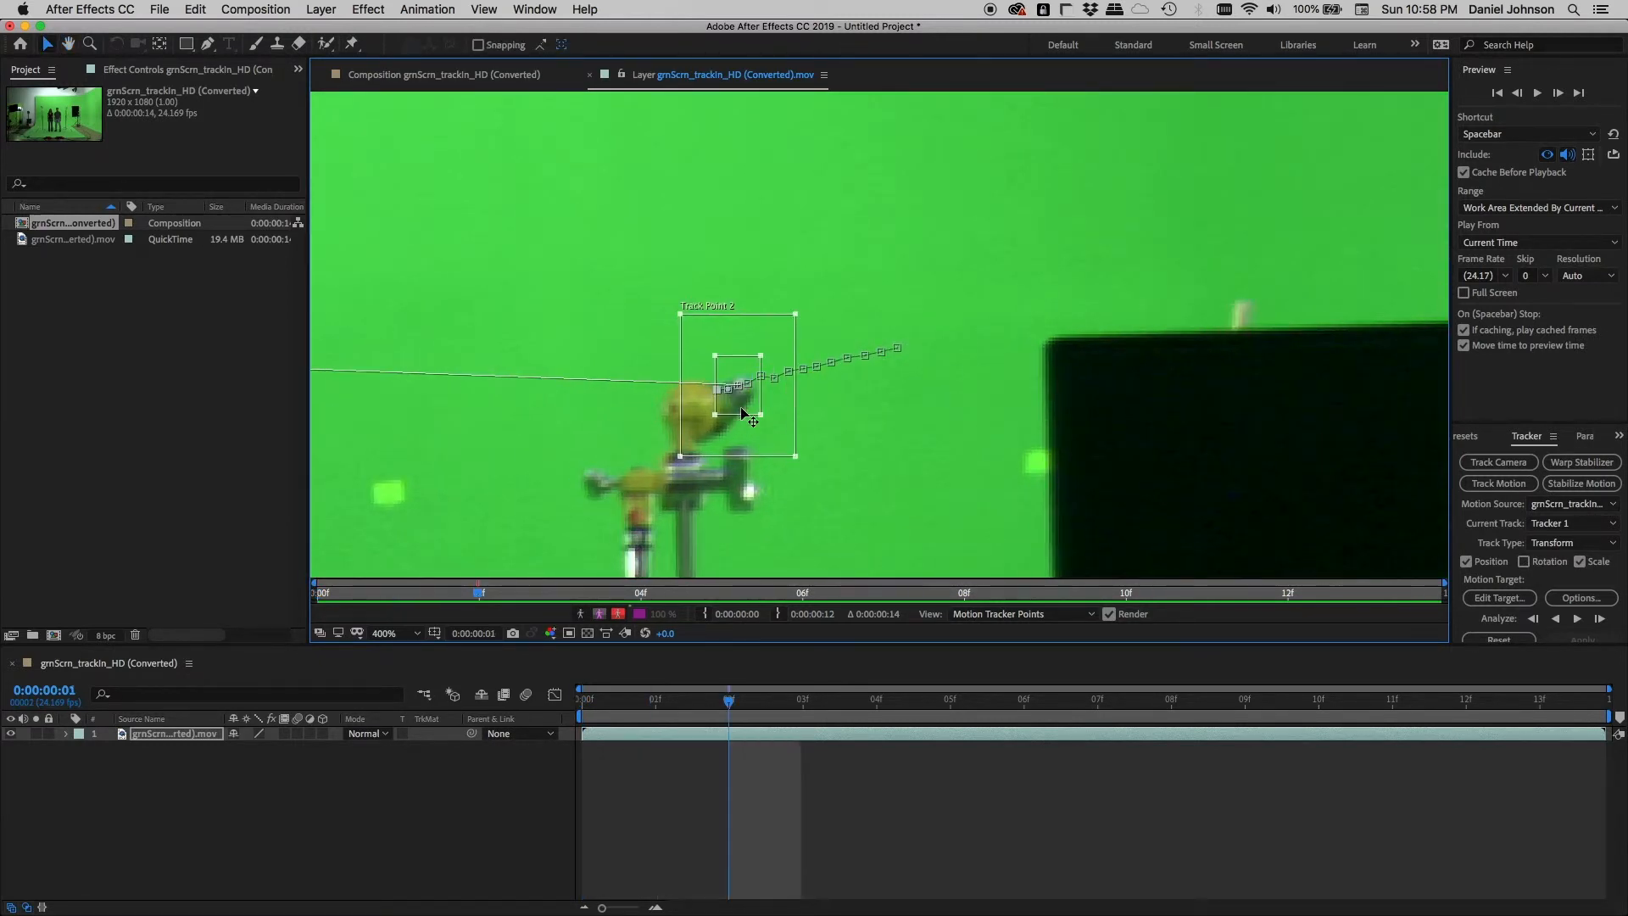
pyautogui.press('pagedown')
pyautogui.press('pagedown')
pyautogui.press('pagedown')
pyautogui.press('pagedown')
pyautogui.press('pagedown')
pyautogui.press('pagedown')
pyautogui.press('pagedown')
pyautogui.press('pagedown')
pyautogui.press('pagedown')
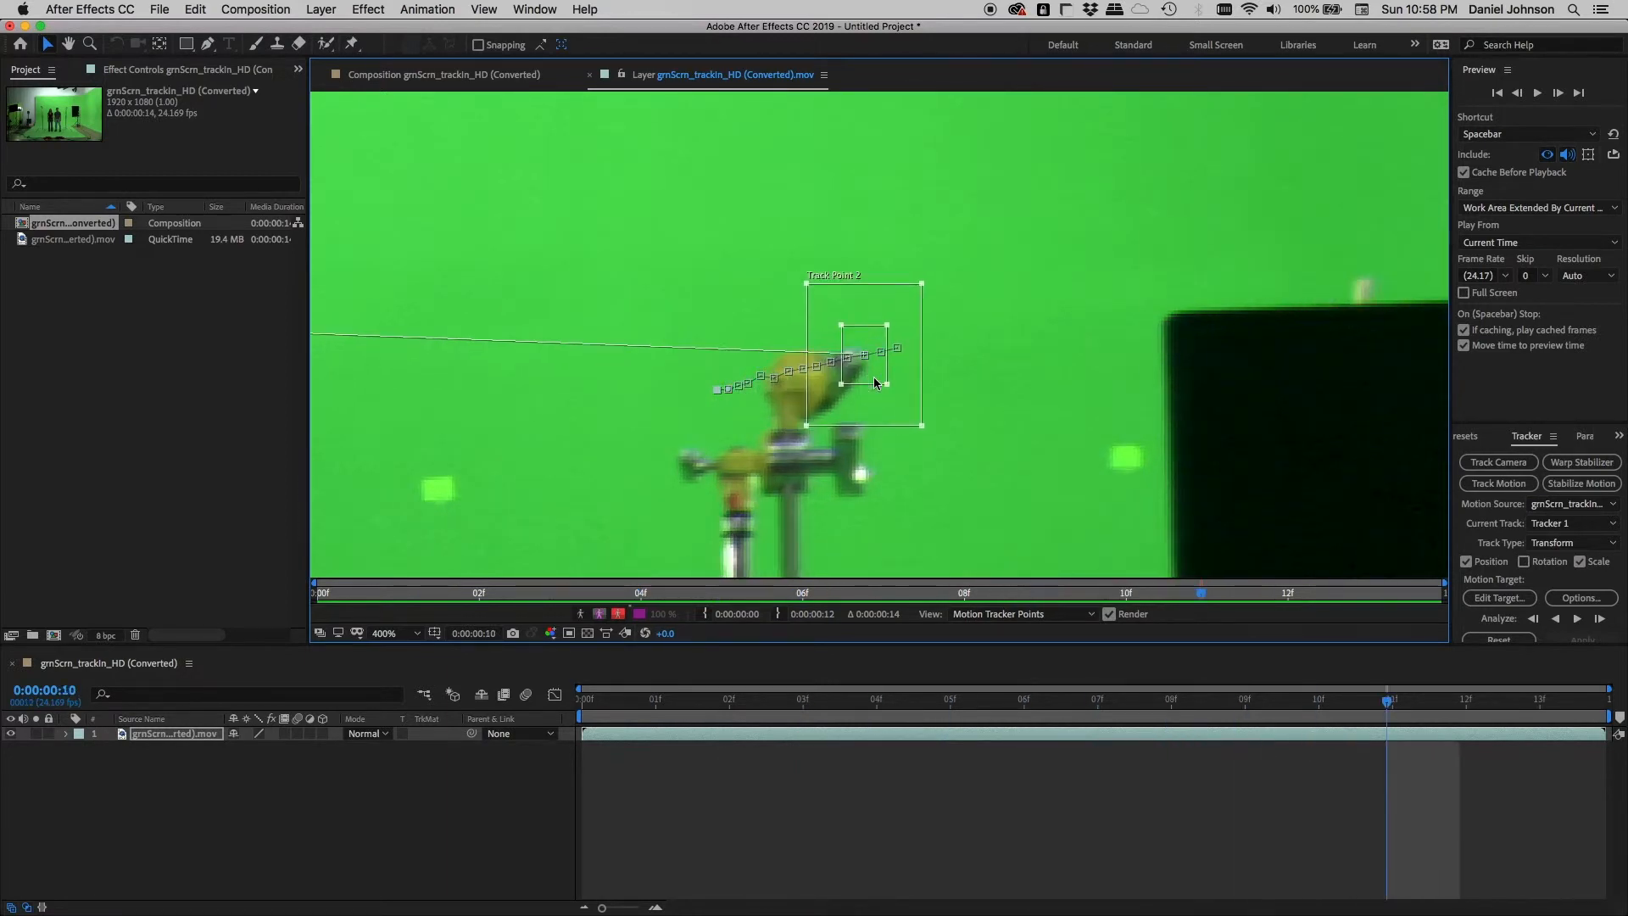
pyautogui.press('pagedown')
pyautogui.press('pagedown')
pyautogui.press('pageup')
pyautogui.press('pageup')
pyautogui.press('pageup')
pyautogui.press('pageup')
pyautogui.press('pageup')
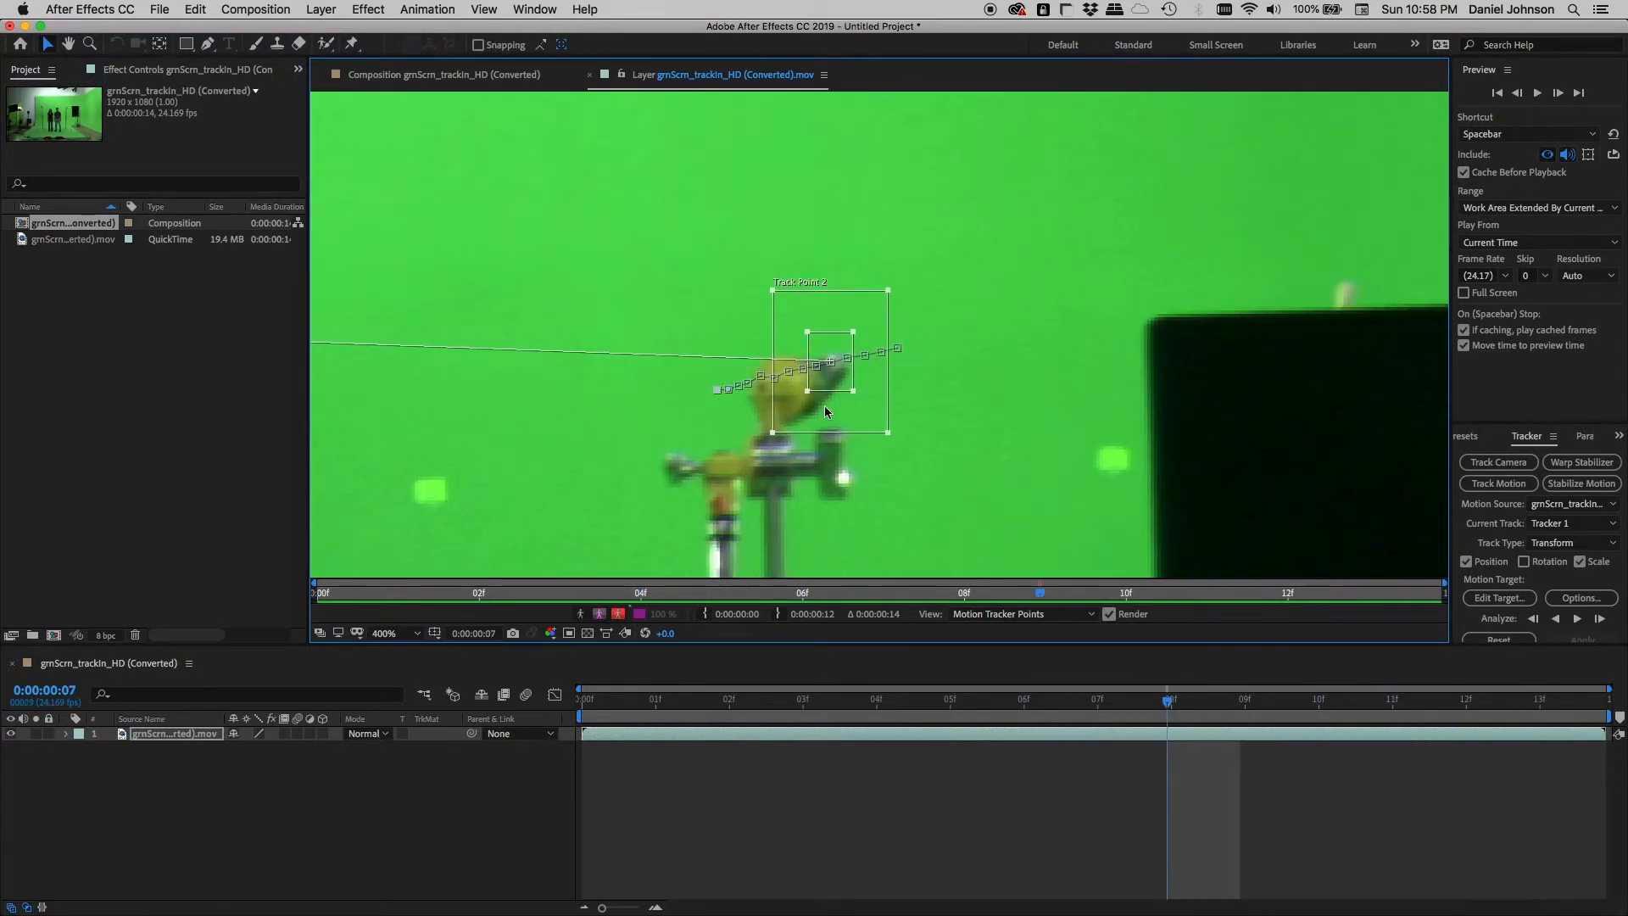
pyautogui.press('pageup')
pyautogui.press('pageup')
pyautogui.press('pageup')
pyautogui.press('pageup')
pyautogui.press('pageup')
pyautogui.press(',')
pyautogui.press(',')
pyautogui.press(',')
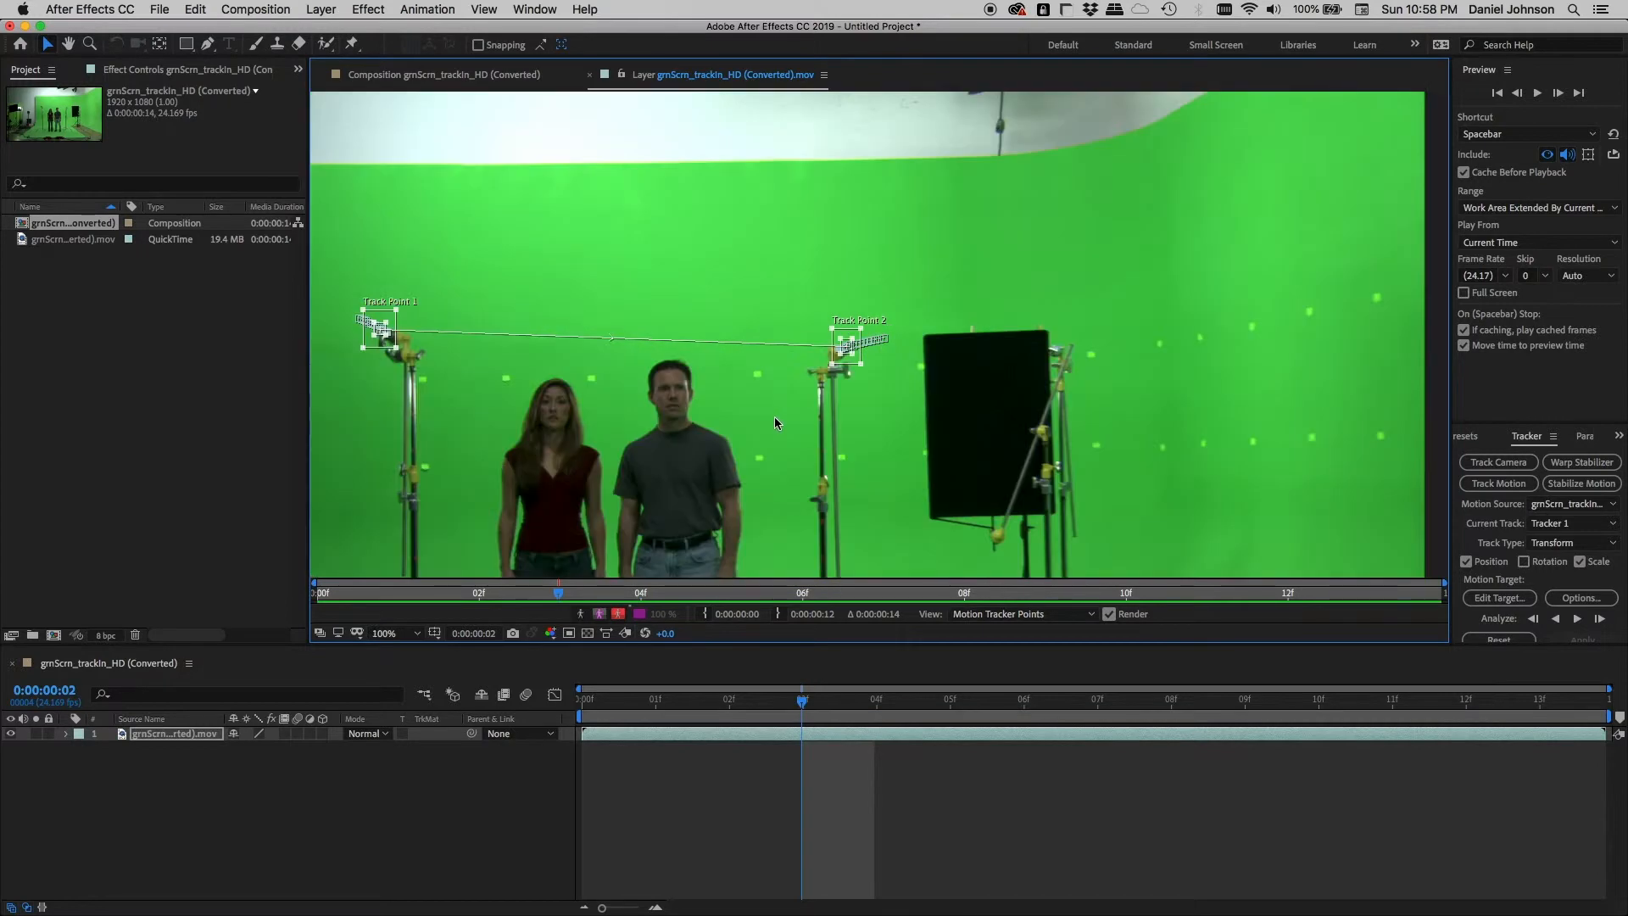
pyautogui.press(',')
pyautogui.press('h')
pyautogui.moveTo(735, 417); pyautogui.dragTo(730, 371)
pyautogui.press('v')
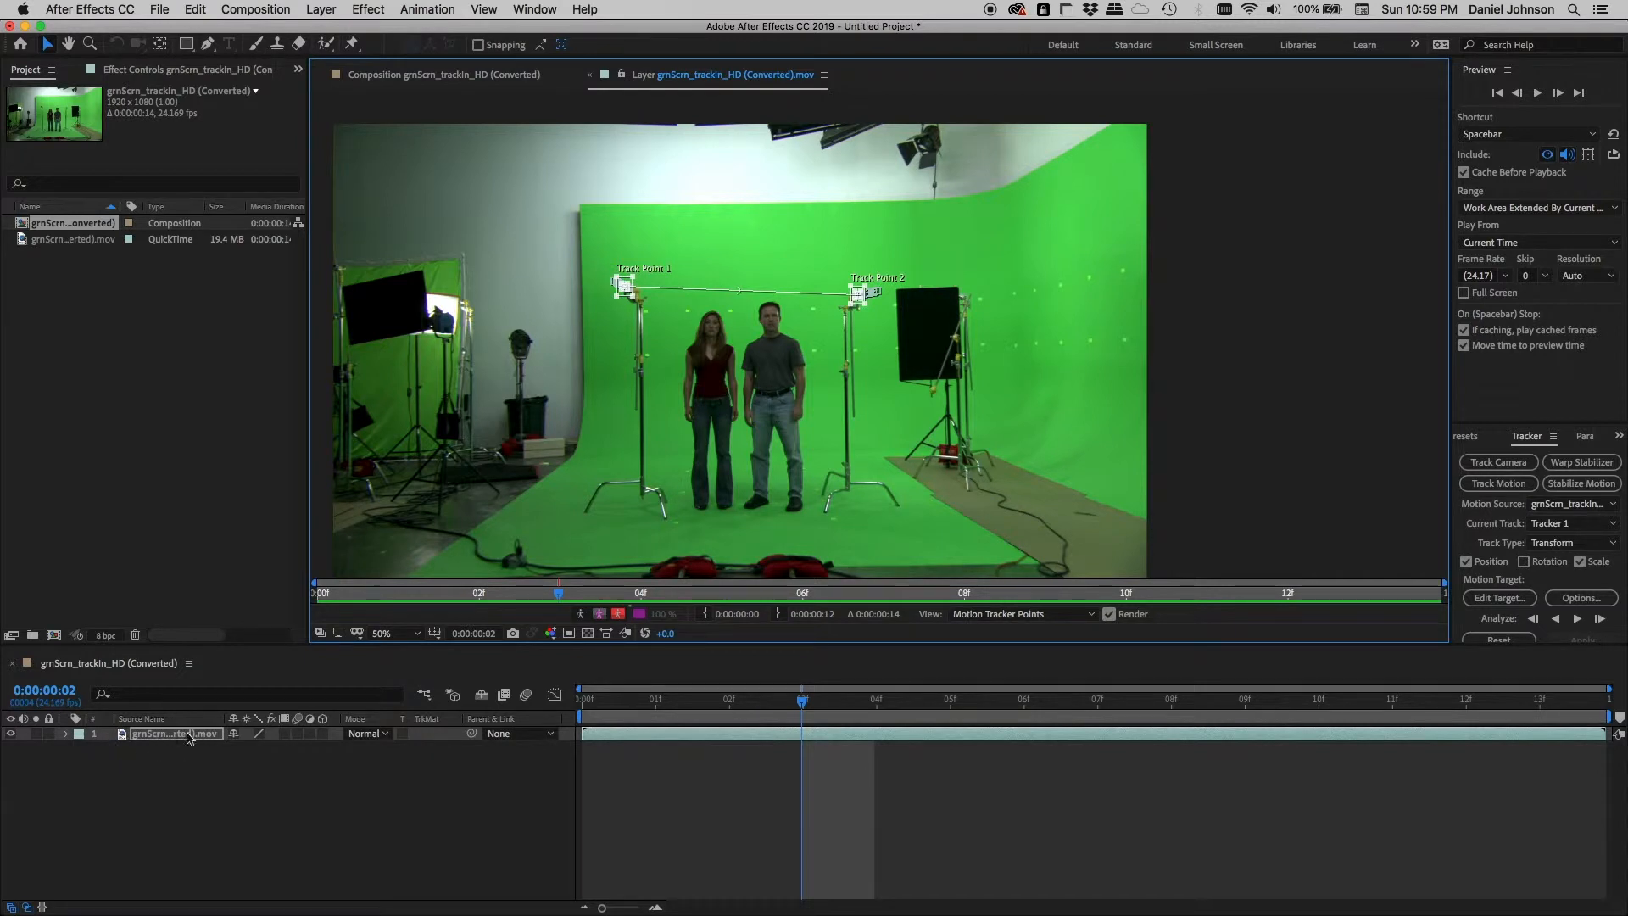
# Expand the footage layer's motion tracker data down to the properties of Track Point 1.
pyautogui.click(67, 734)
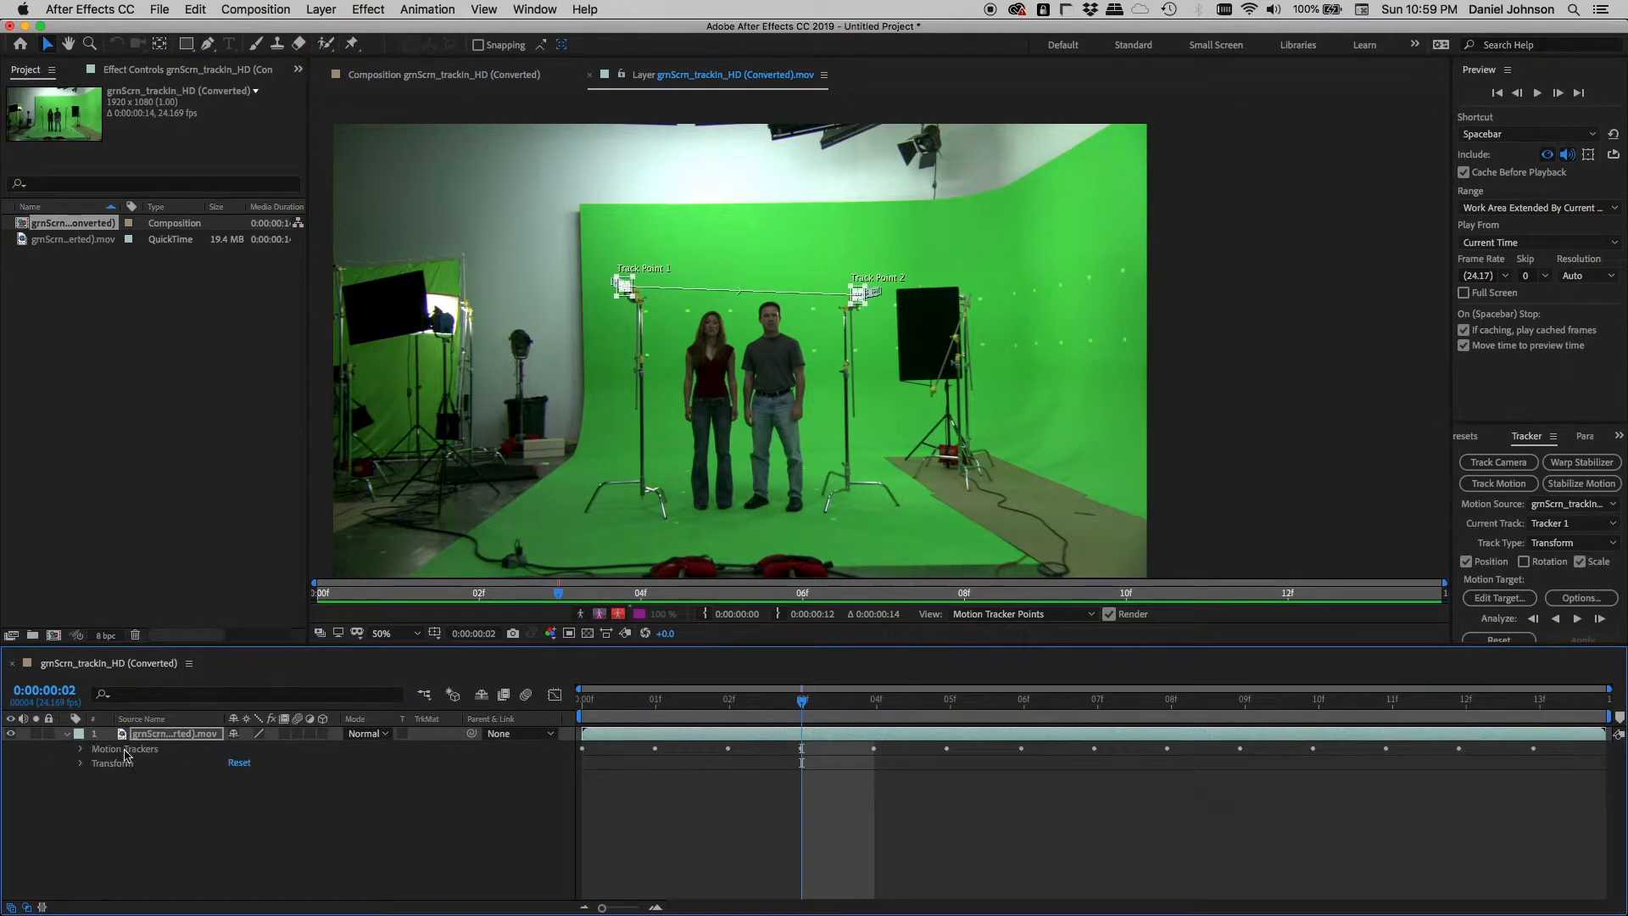
pyautogui.click(81, 749)
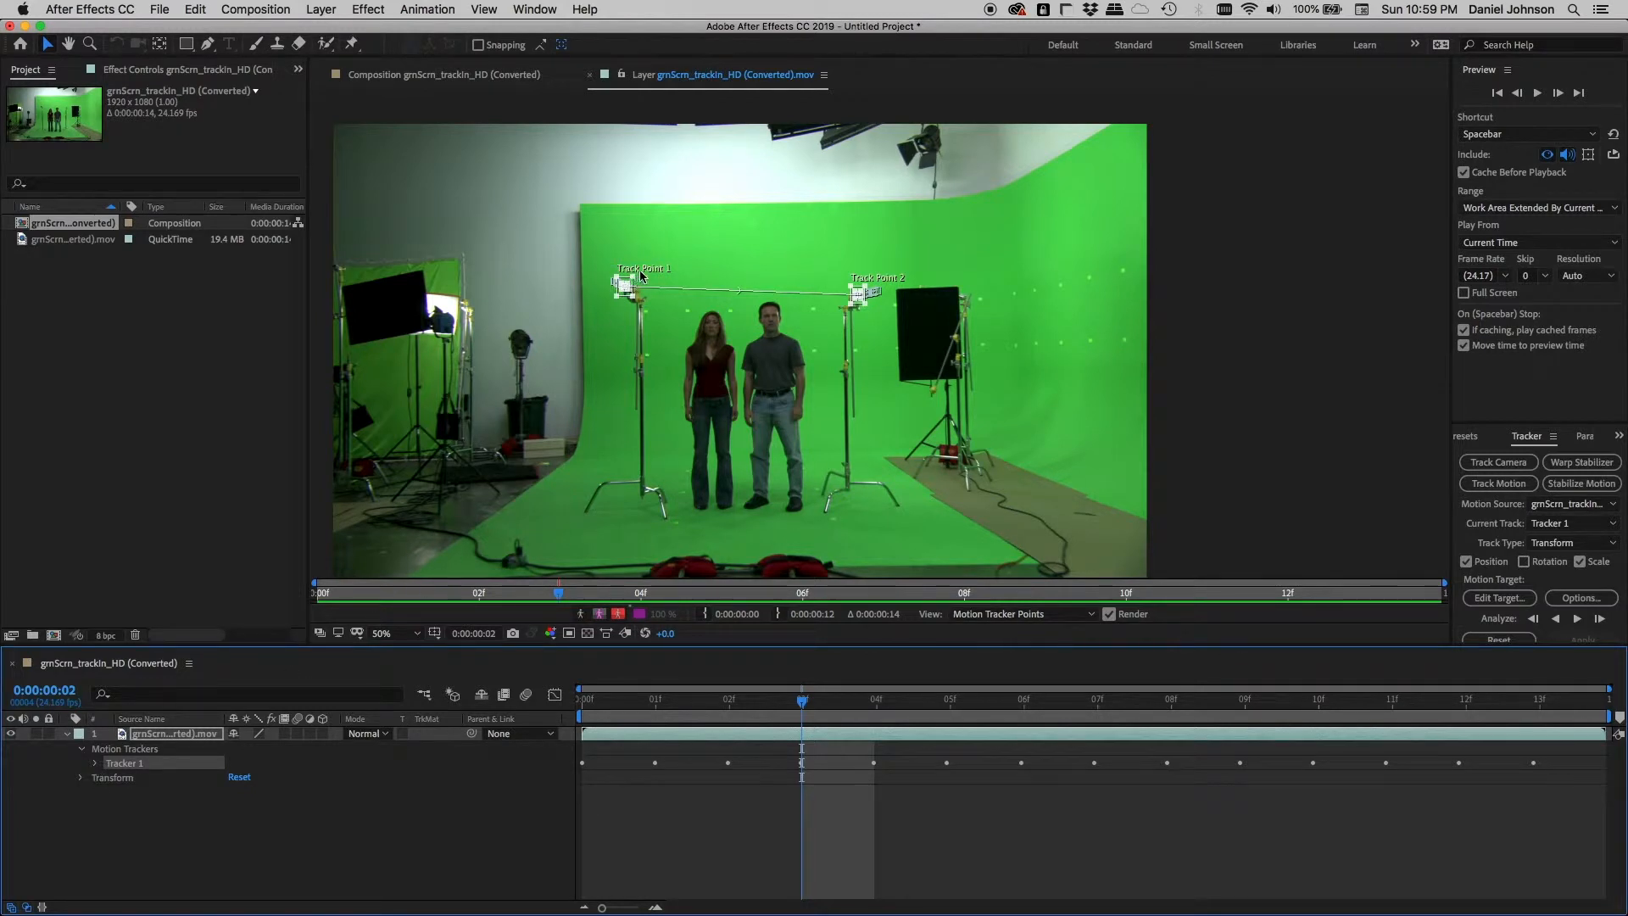
pyautogui.click(96, 763)
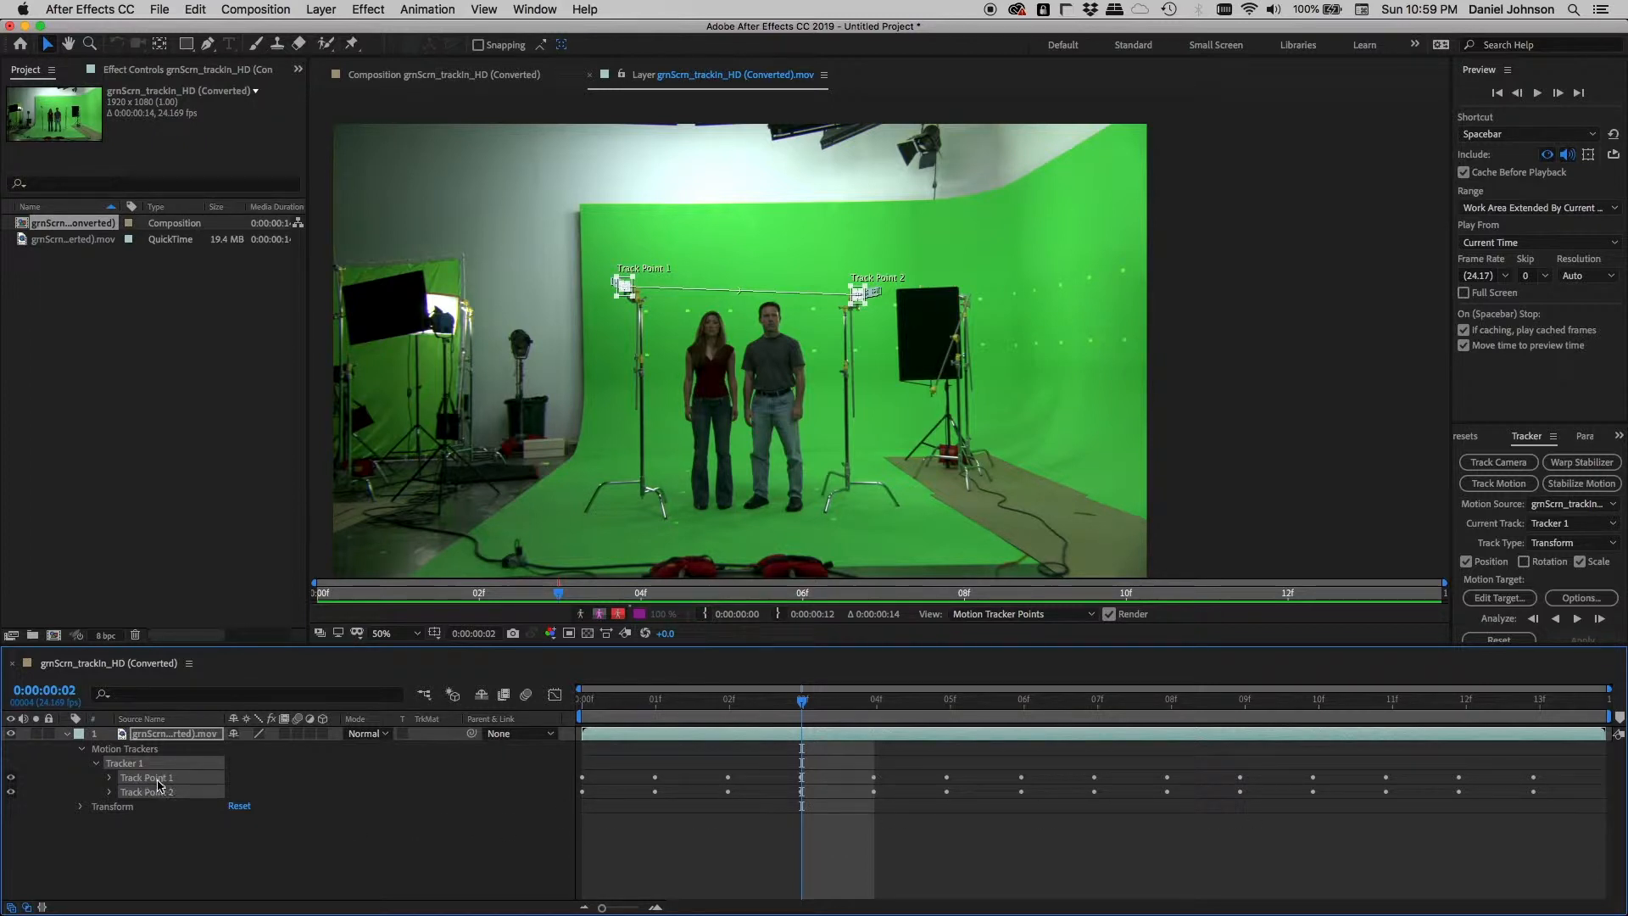
pyautogui.press('p')
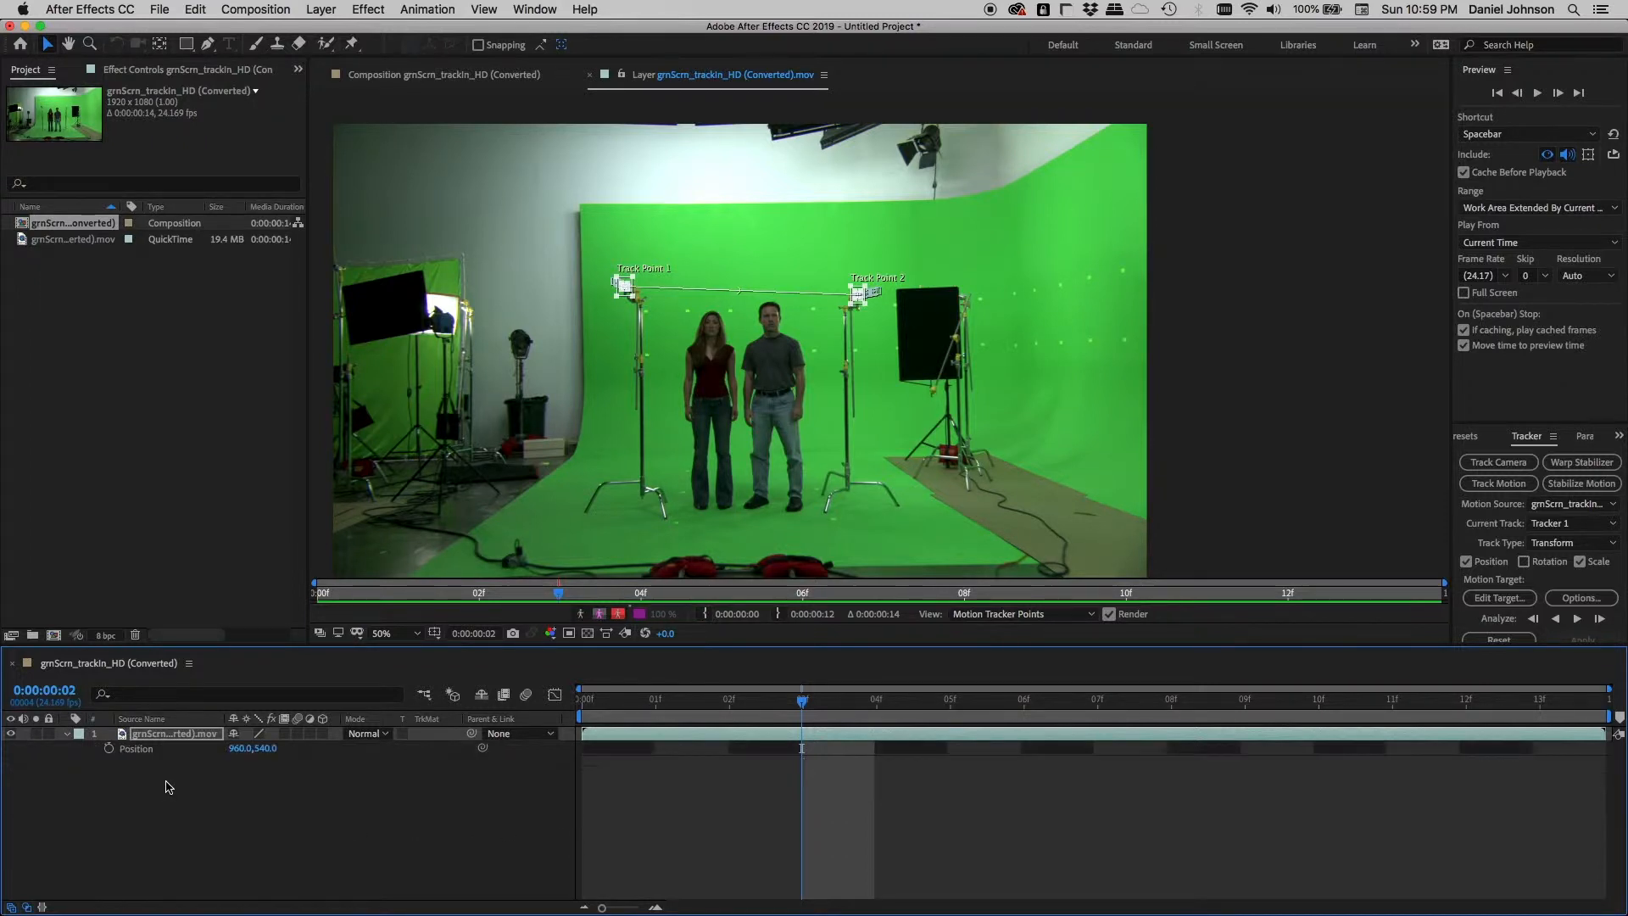
pyautogui.click(68, 734)
pyautogui.click(68, 734)
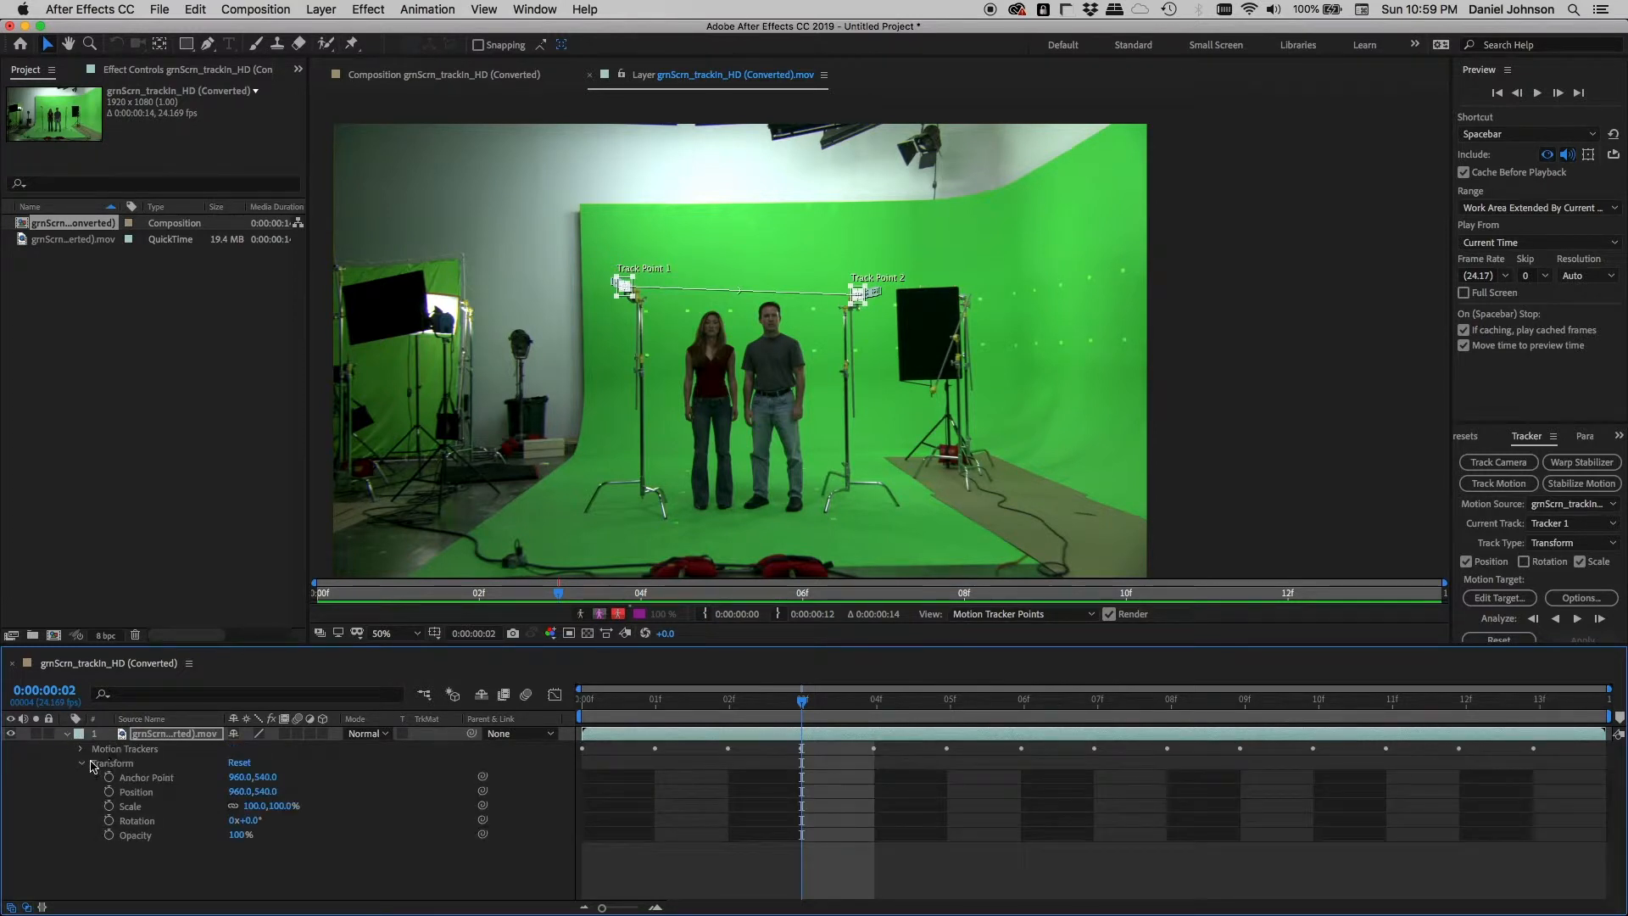
pyautogui.click(81, 749)
pyautogui.click(97, 763)
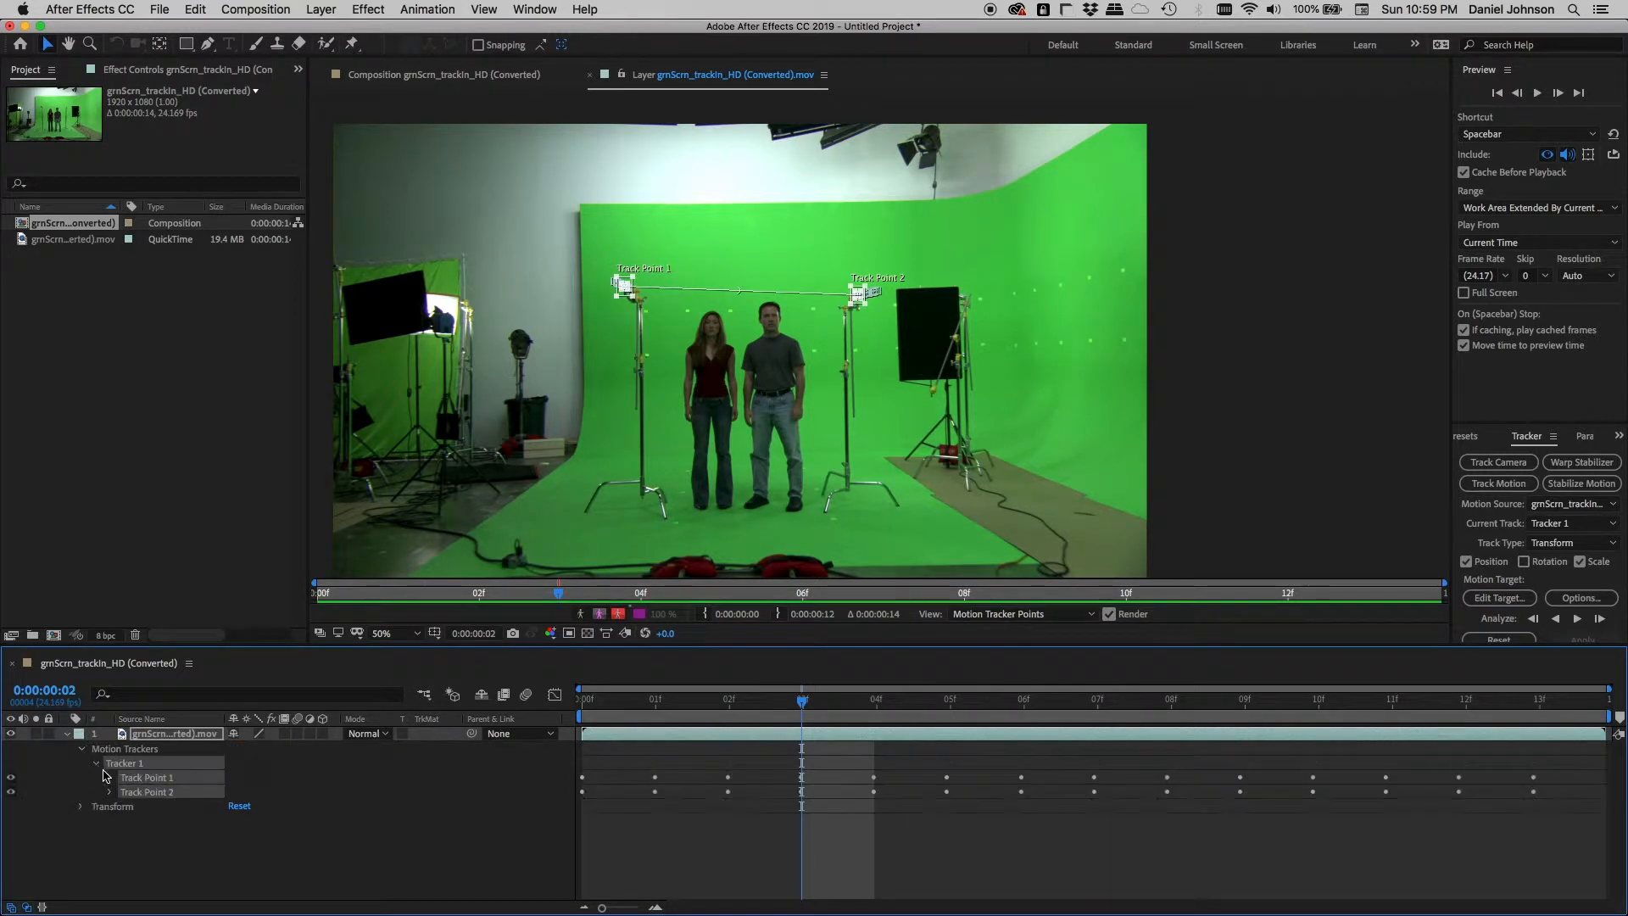
pyautogui.click(110, 778)
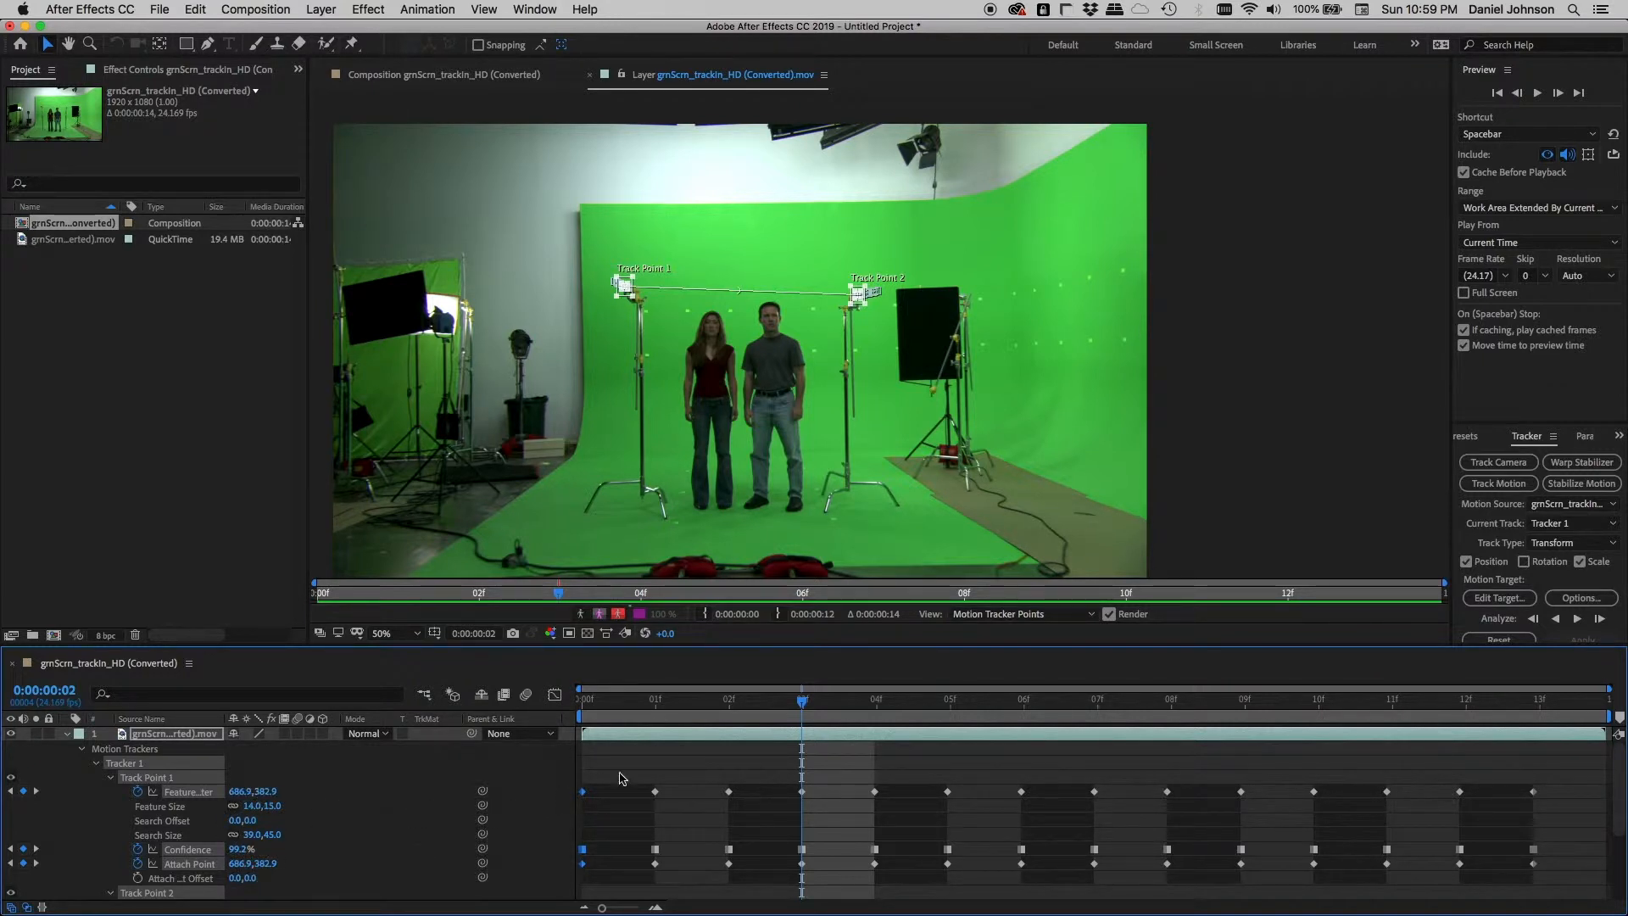
# Step through the frames to examine Track Point 1's feature center, confidence and attach point keyframes, and collapse the layer.
pyautogui.press('pageup')
pyautogui.press('pageup')
pyautogui.press('pageup')
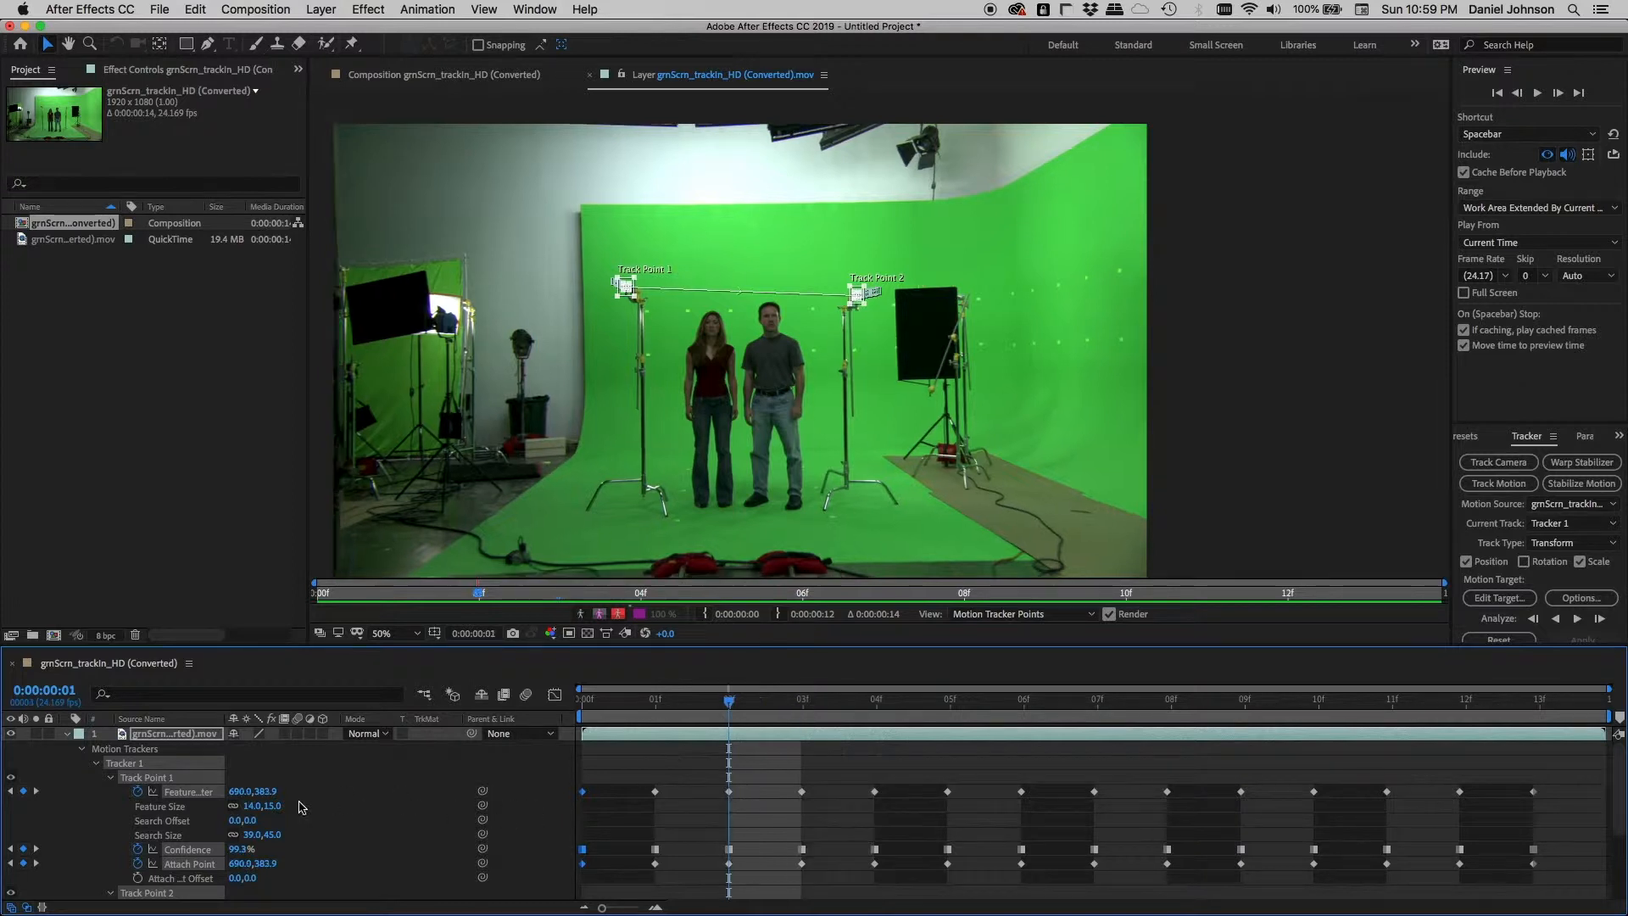
pyautogui.press('pagedown')
pyautogui.press('pagedown')
pyautogui.press('pagedown')
pyautogui.press('pagedown')
pyautogui.press('pagedown')
pyautogui.press('pagedown')
pyautogui.press('pagedown')
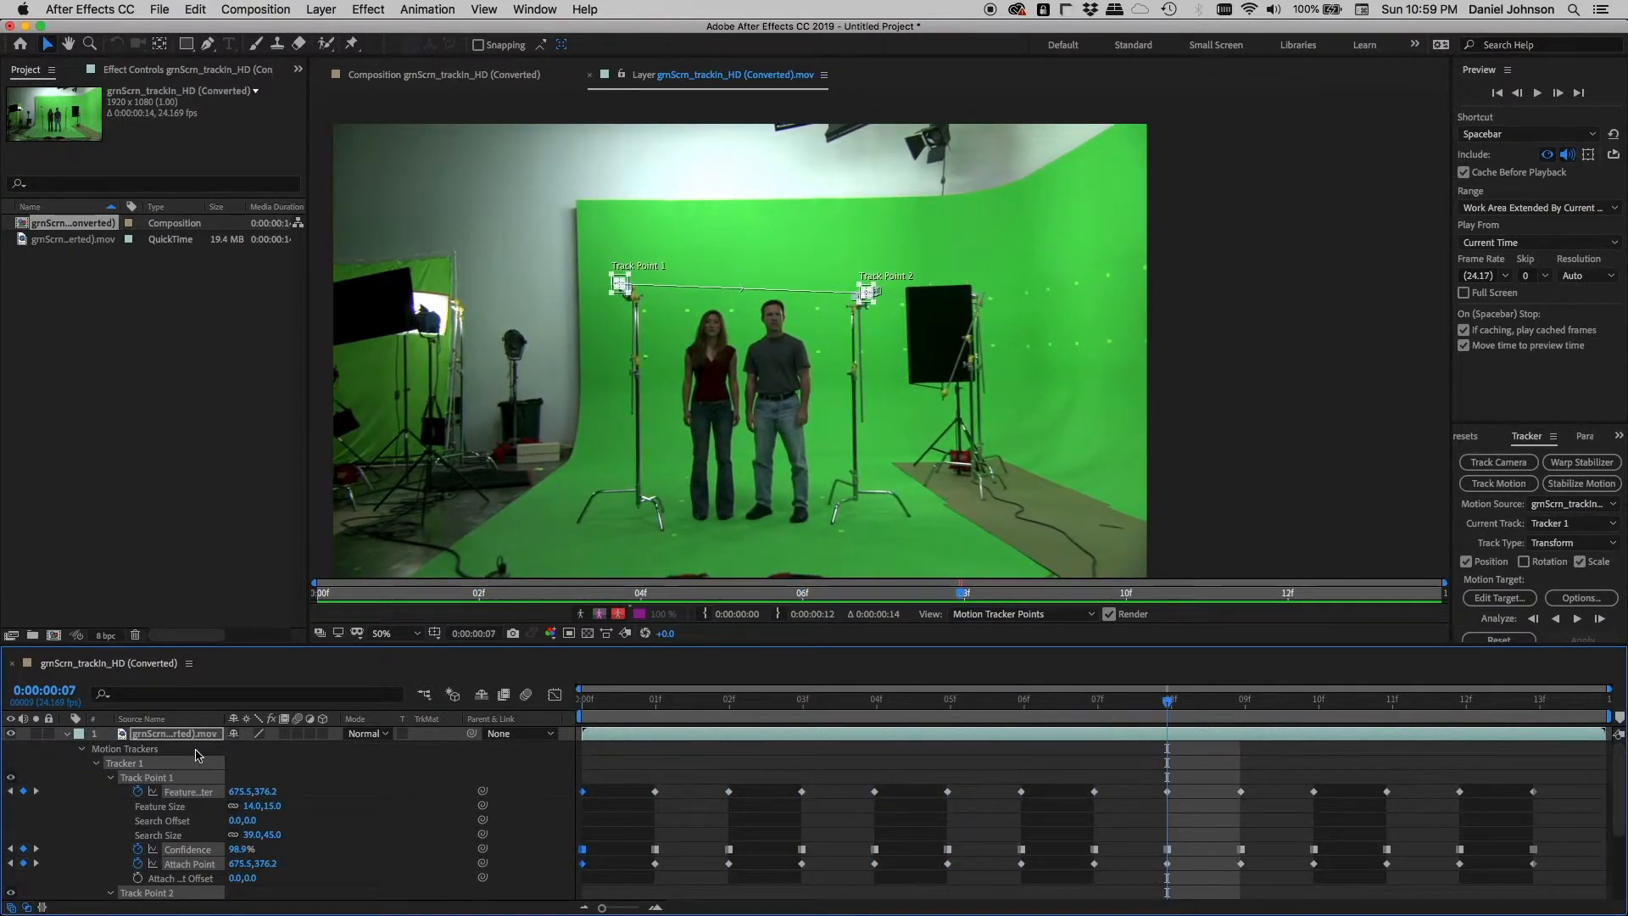
pyautogui.press('pageup')
pyautogui.click(80, 752)
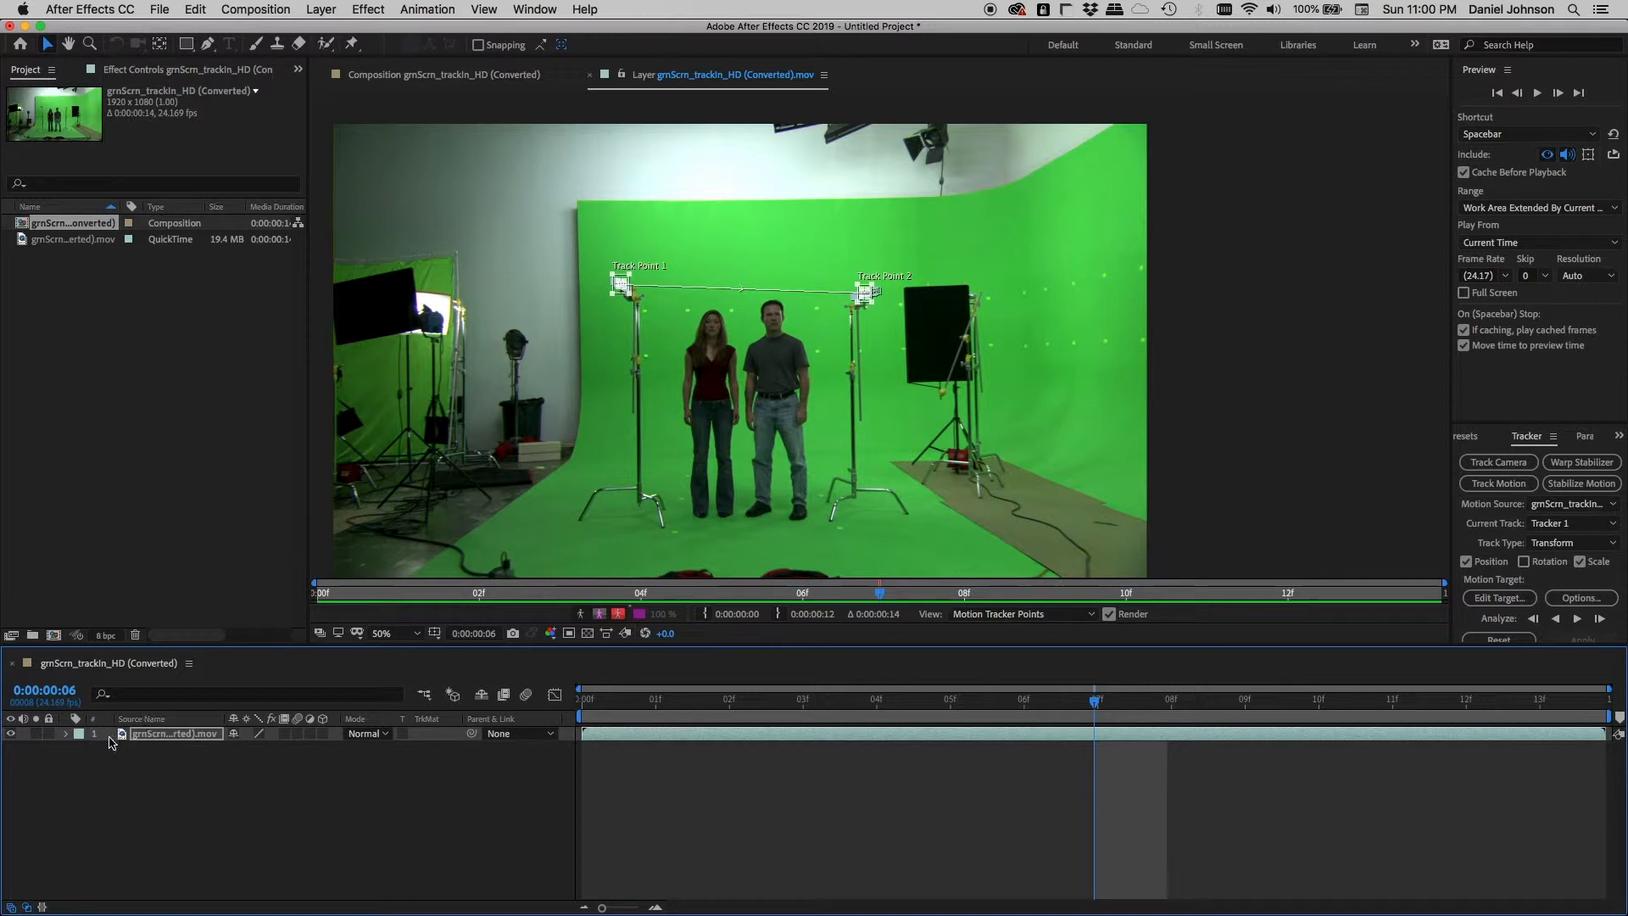
# Return to the composition view and add a new text layer reading "Track This!".
pyautogui.click(382, 80)
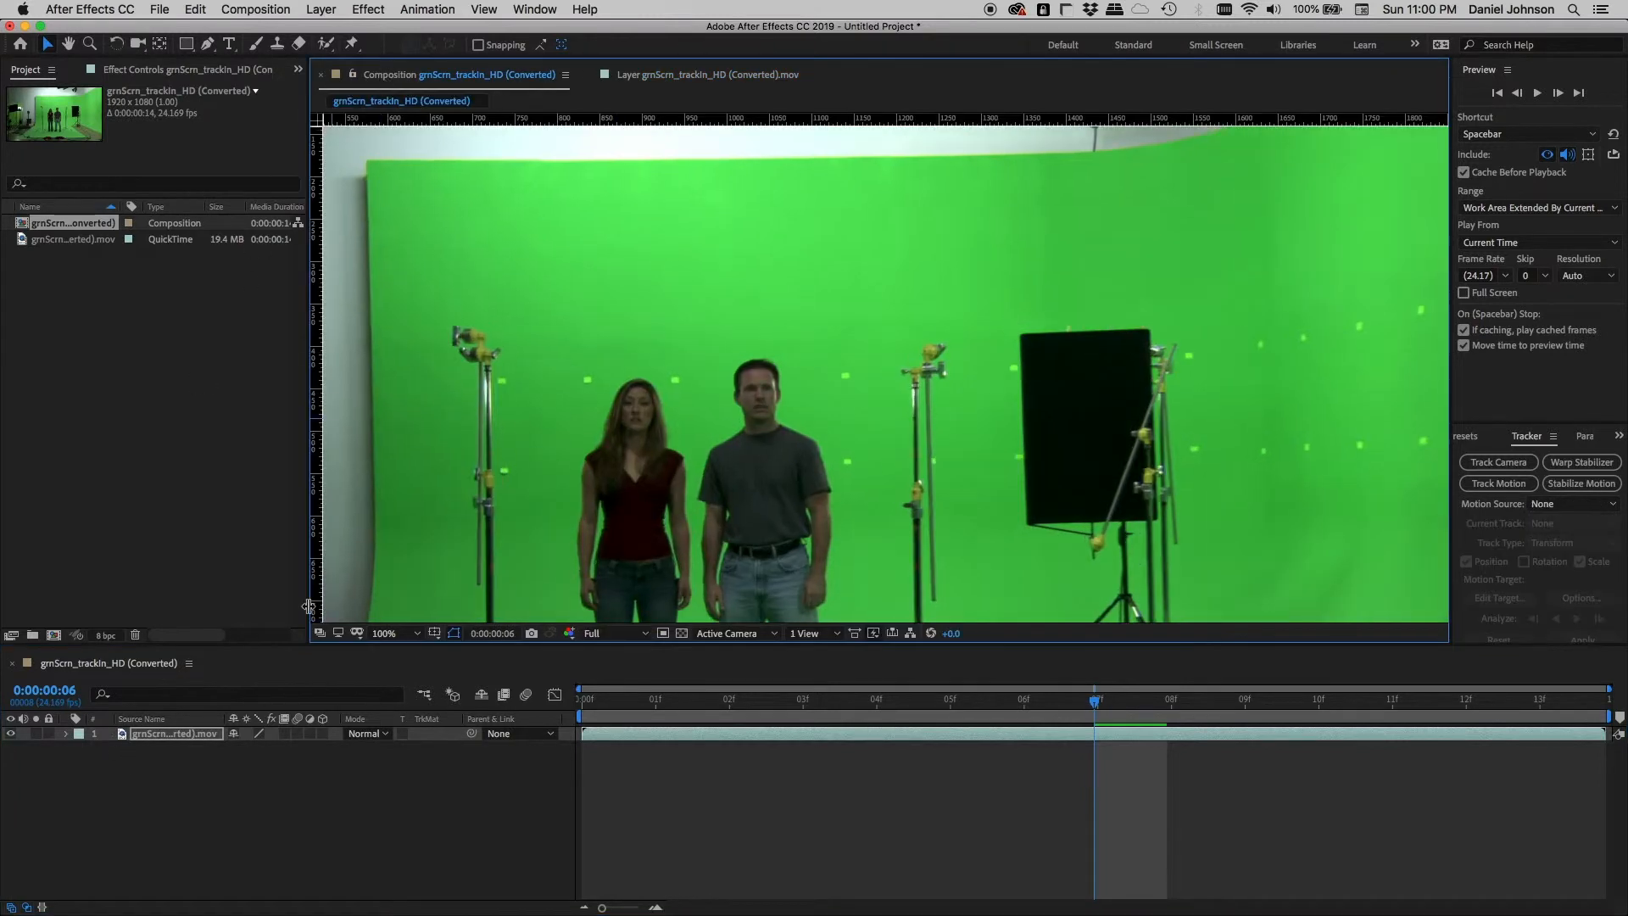
pyautogui.click(181, 736)
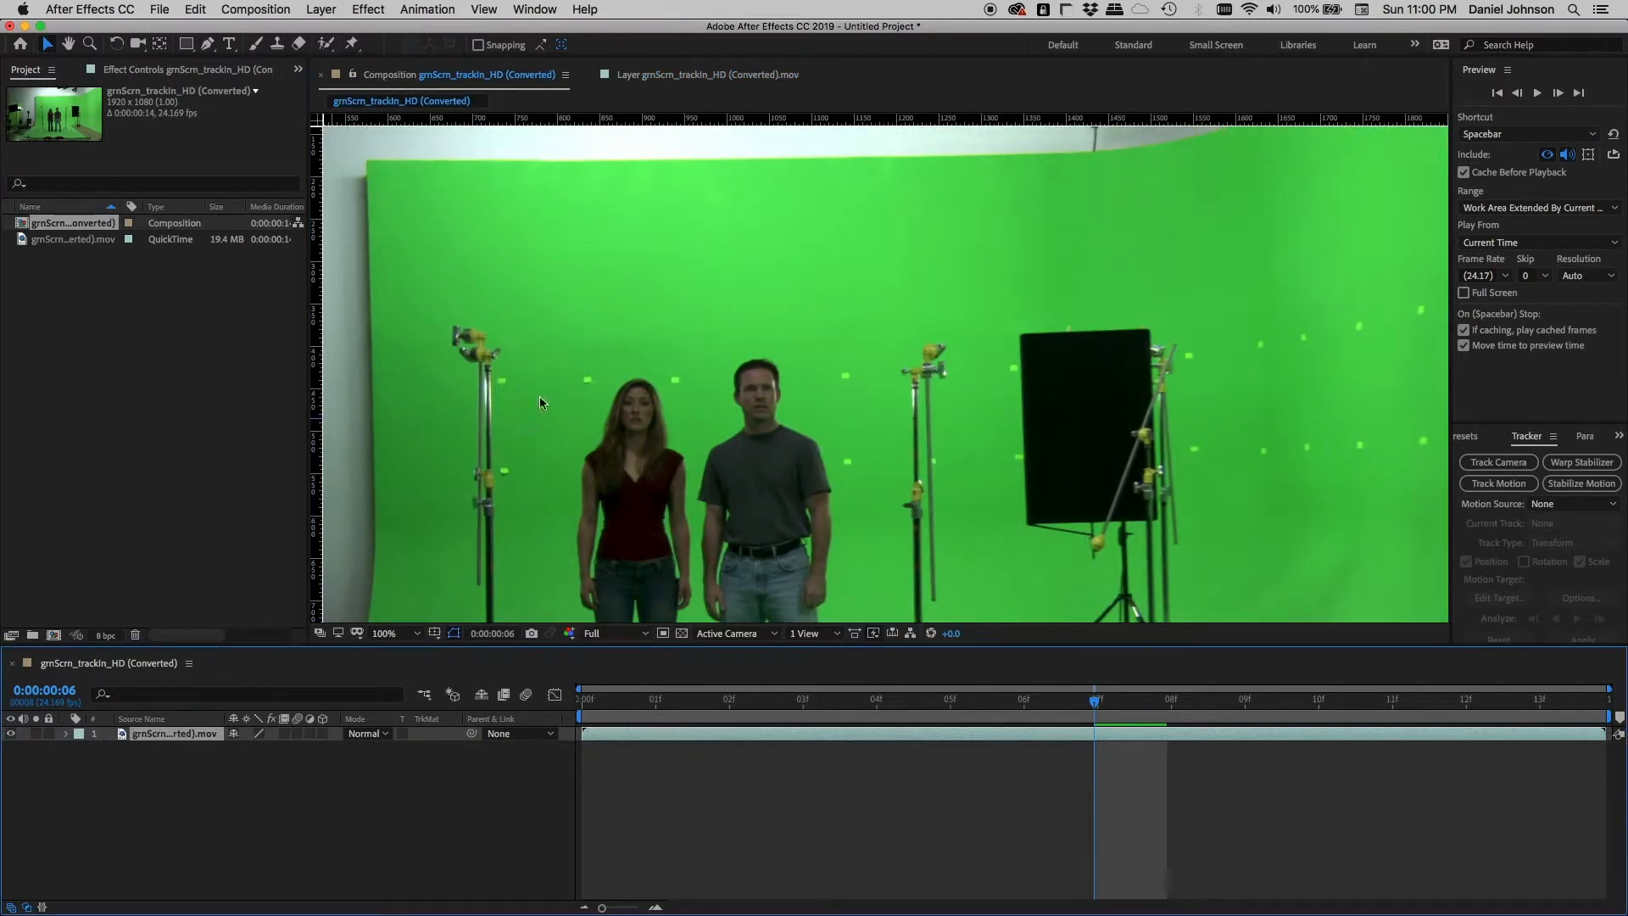
pyautogui.click(328, 8)
pyautogui.moveTo(339, 26)
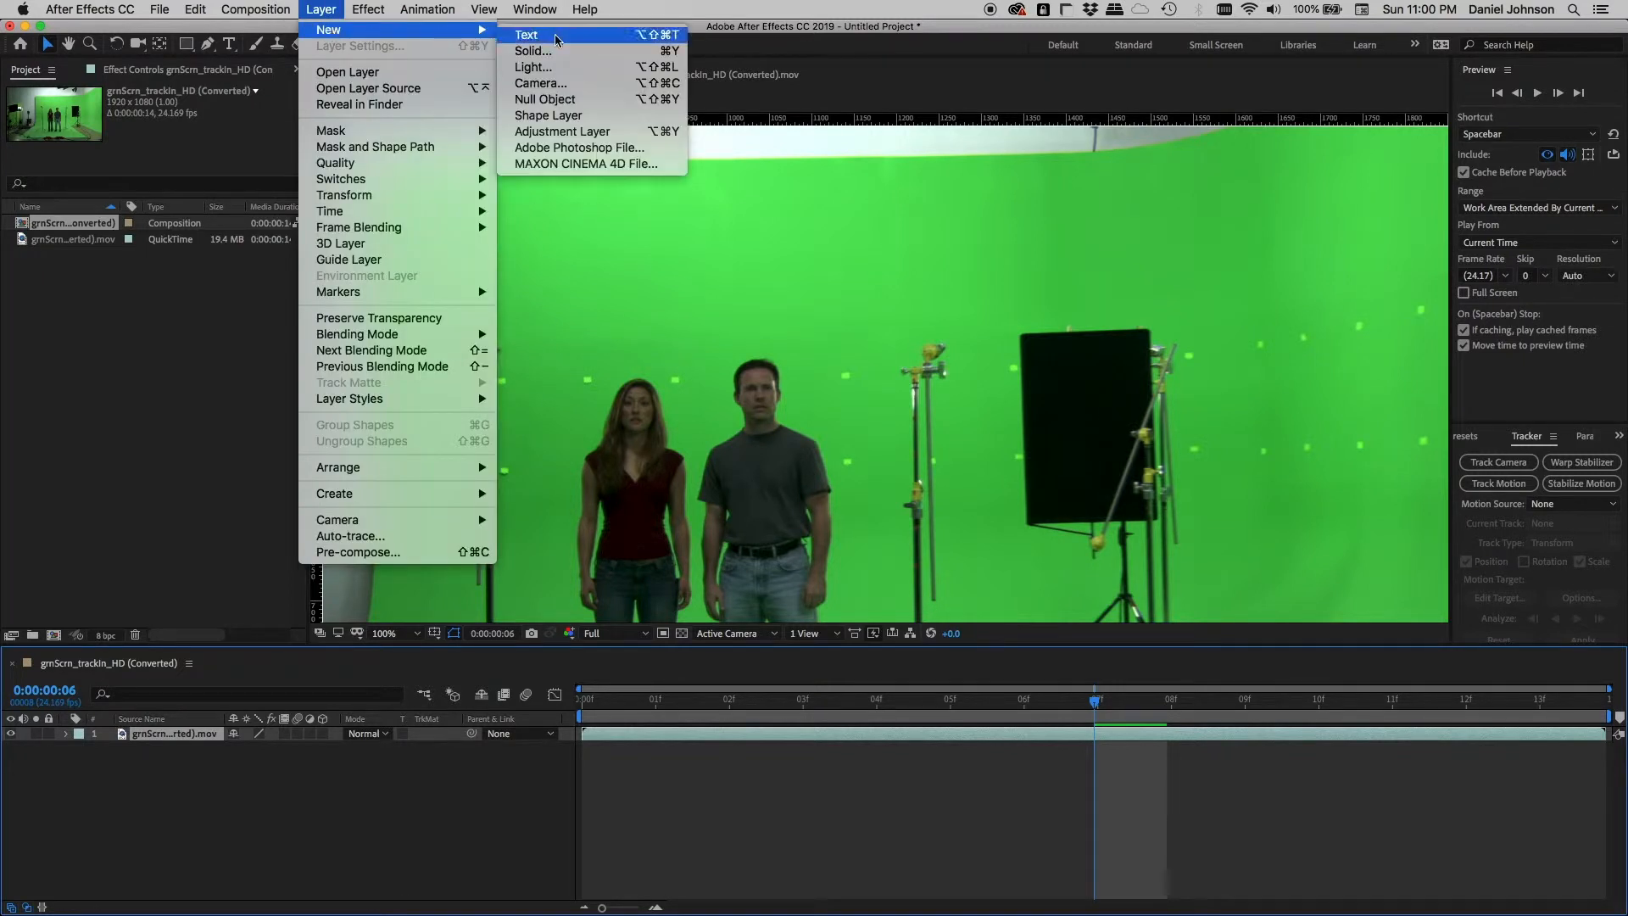
pyautogui.click(526, 33)
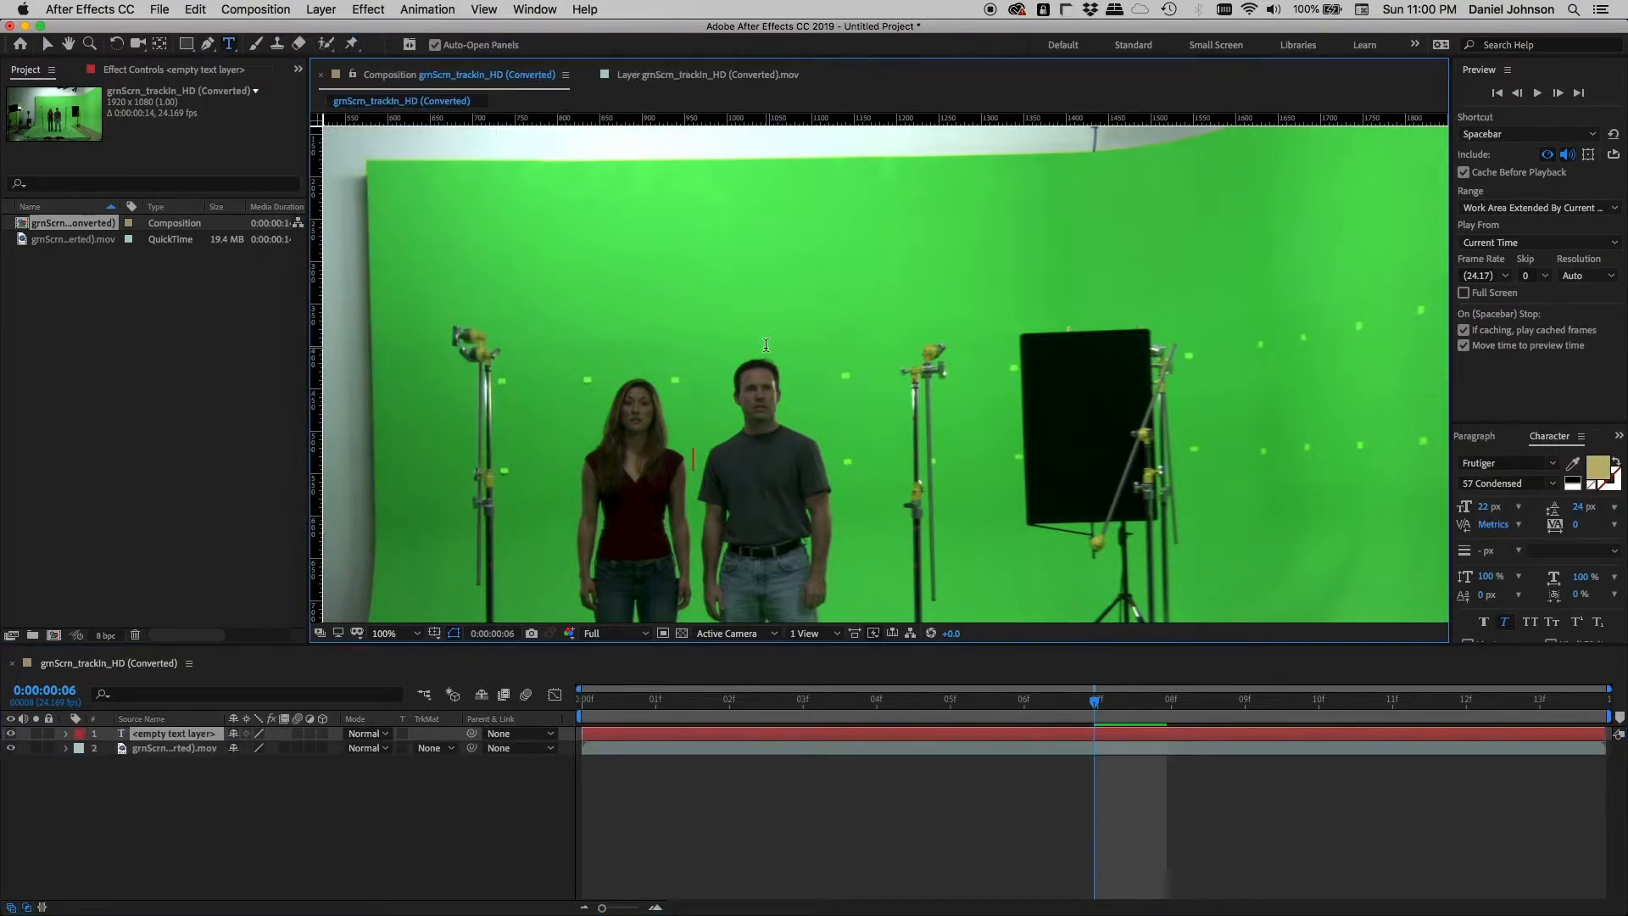
pyautogui.write('Track')
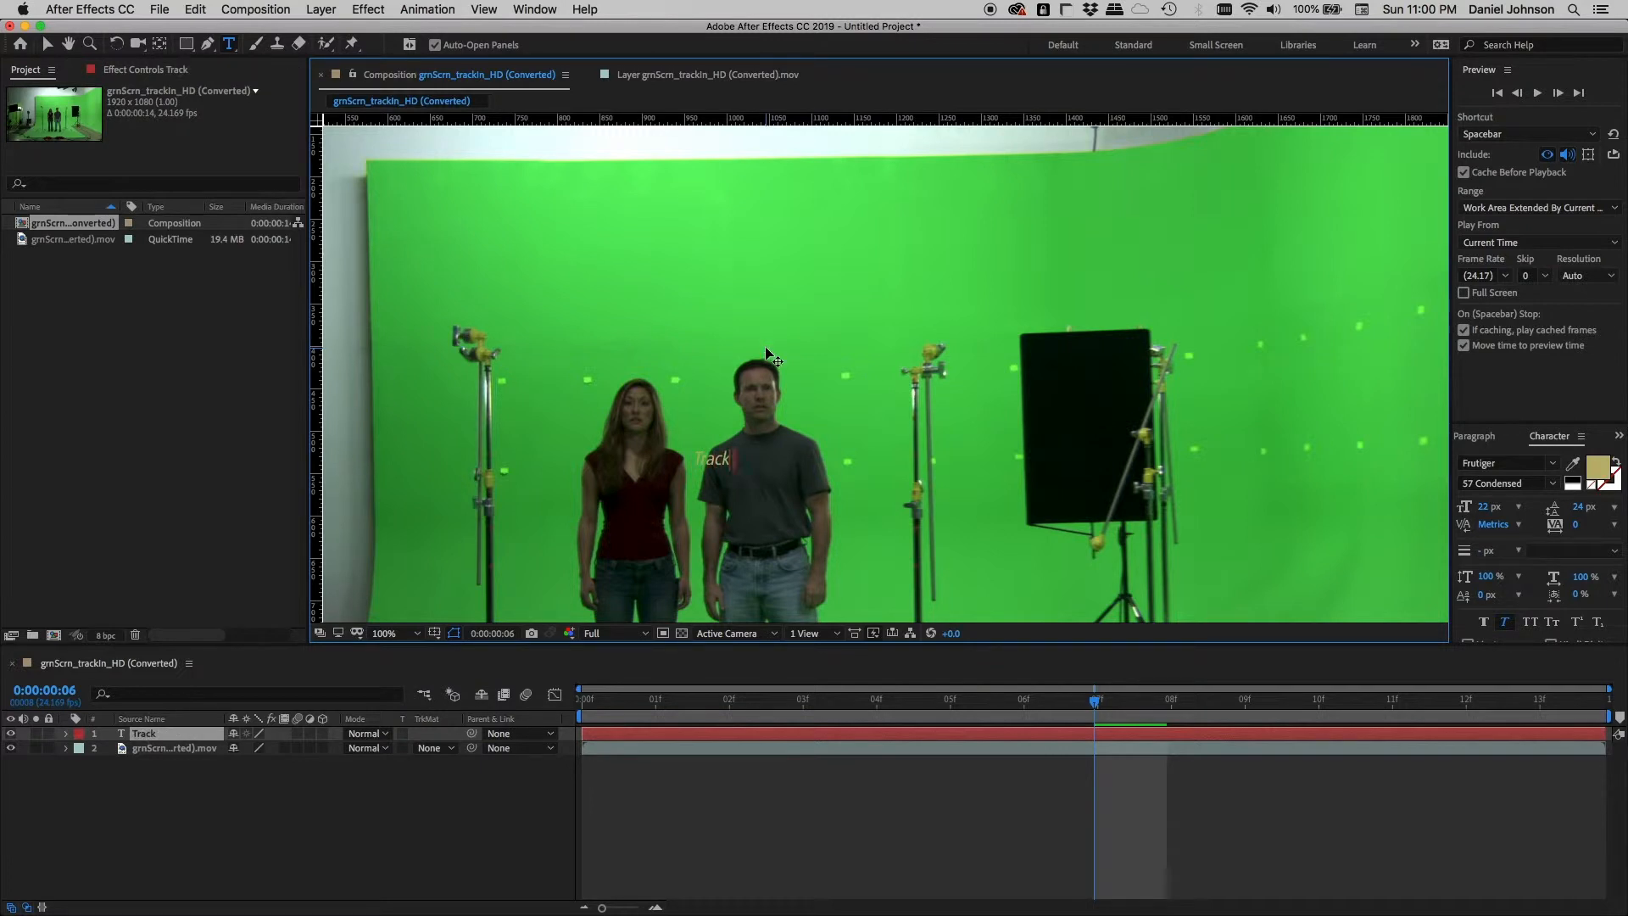
pyautogui.write(' This!')
# Change the fill color of the whole "Track This!" text to near-black.
pyautogui.tripleClick(717, 457)
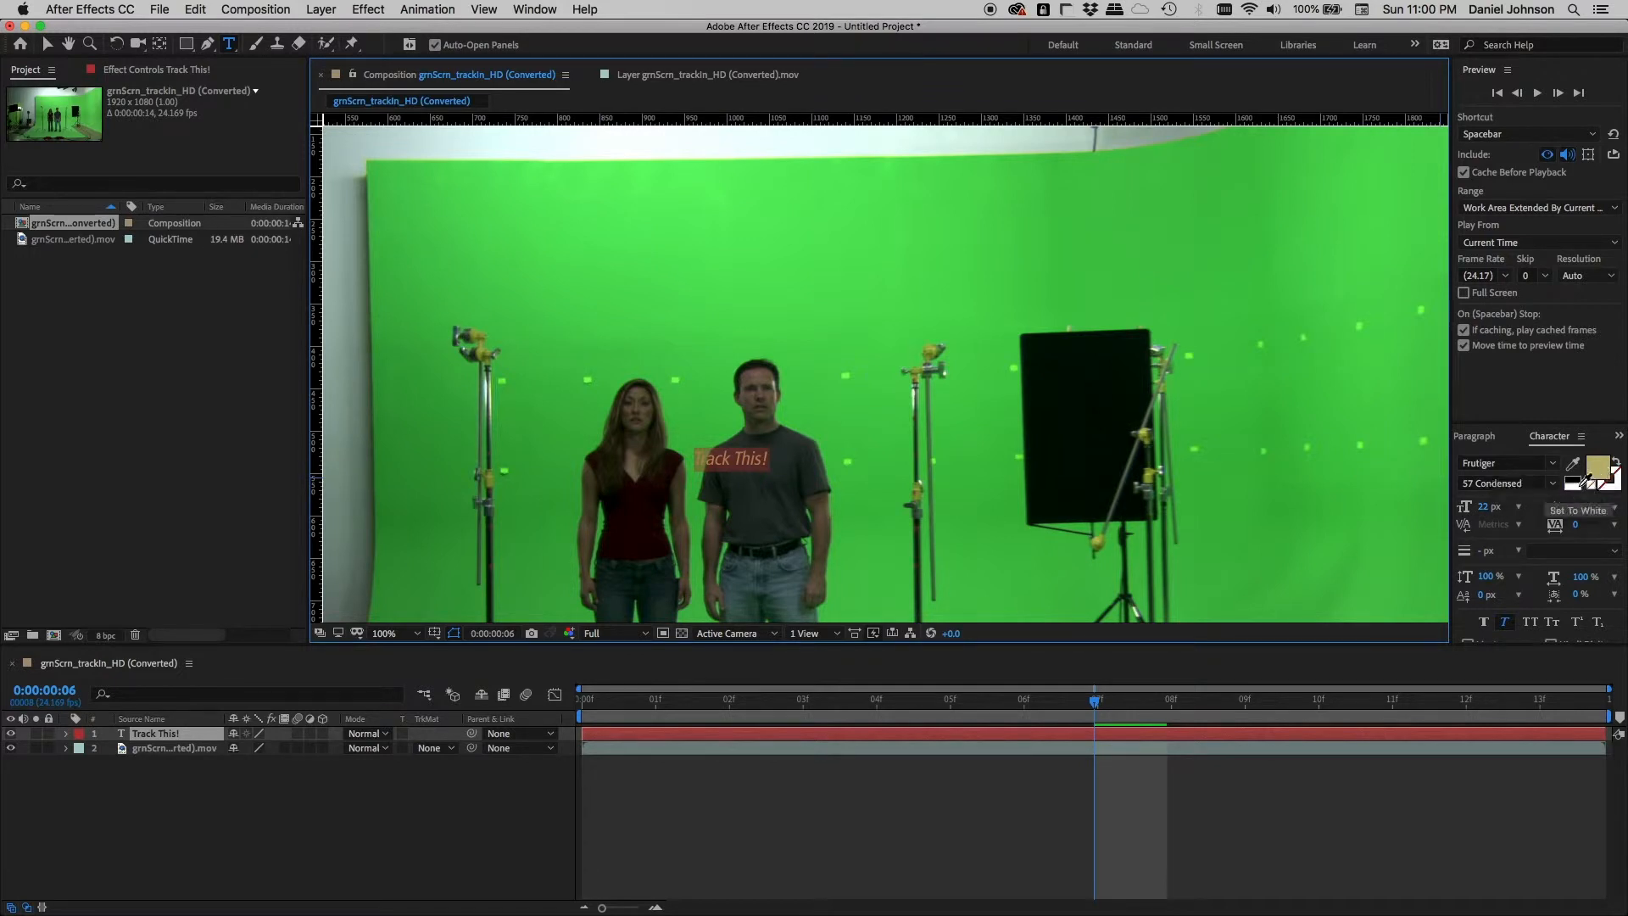
pyautogui.click(1599, 471)
pyautogui.moveTo(195, 257); pyautogui.dragTo(211, 325)
pyautogui.click(386, 133)
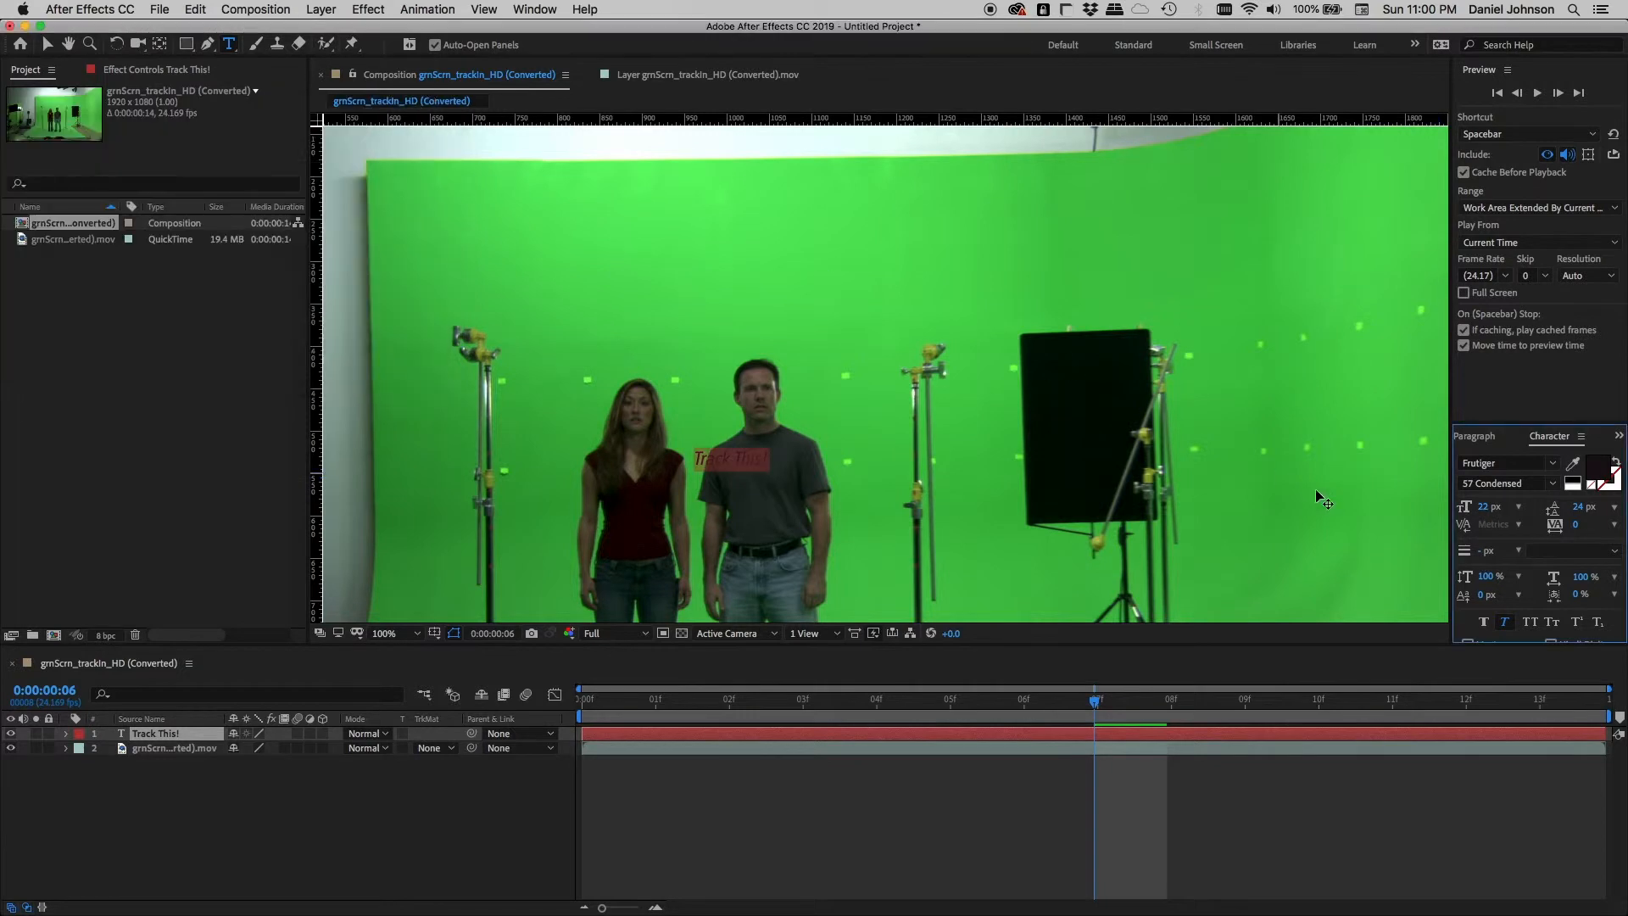
# Set the text to 66 Bold Italic at 60 px and move it above the couple's heads.
pyautogui.click(1552, 483)
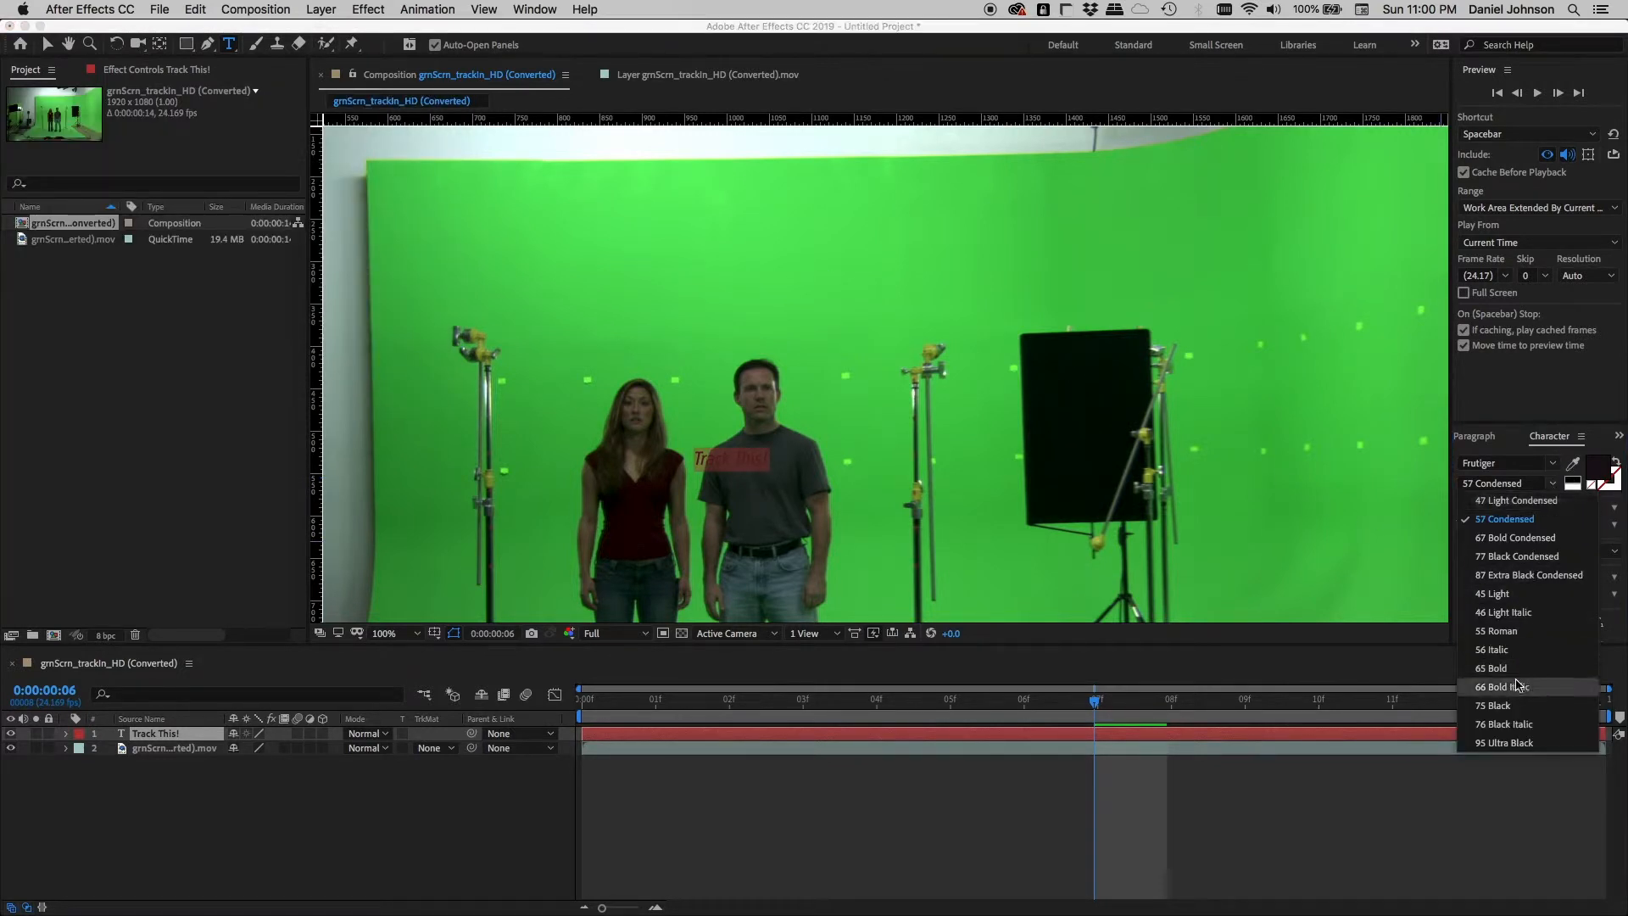
pyautogui.click(1517, 686)
pyautogui.click(1518, 507)
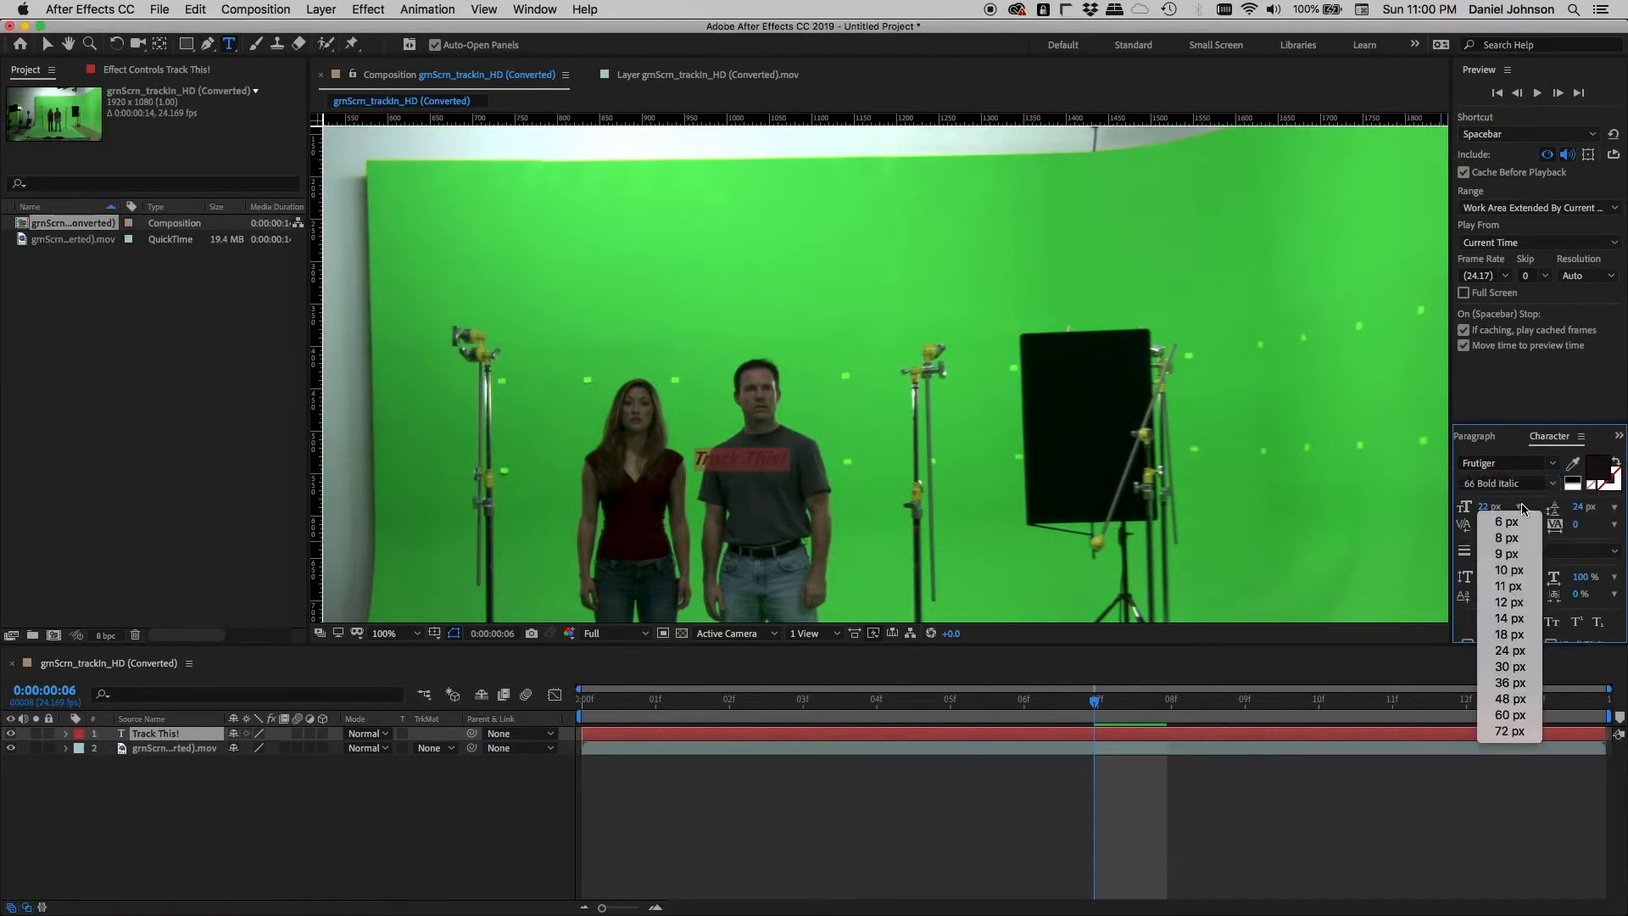
pyautogui.click(1508, 712)
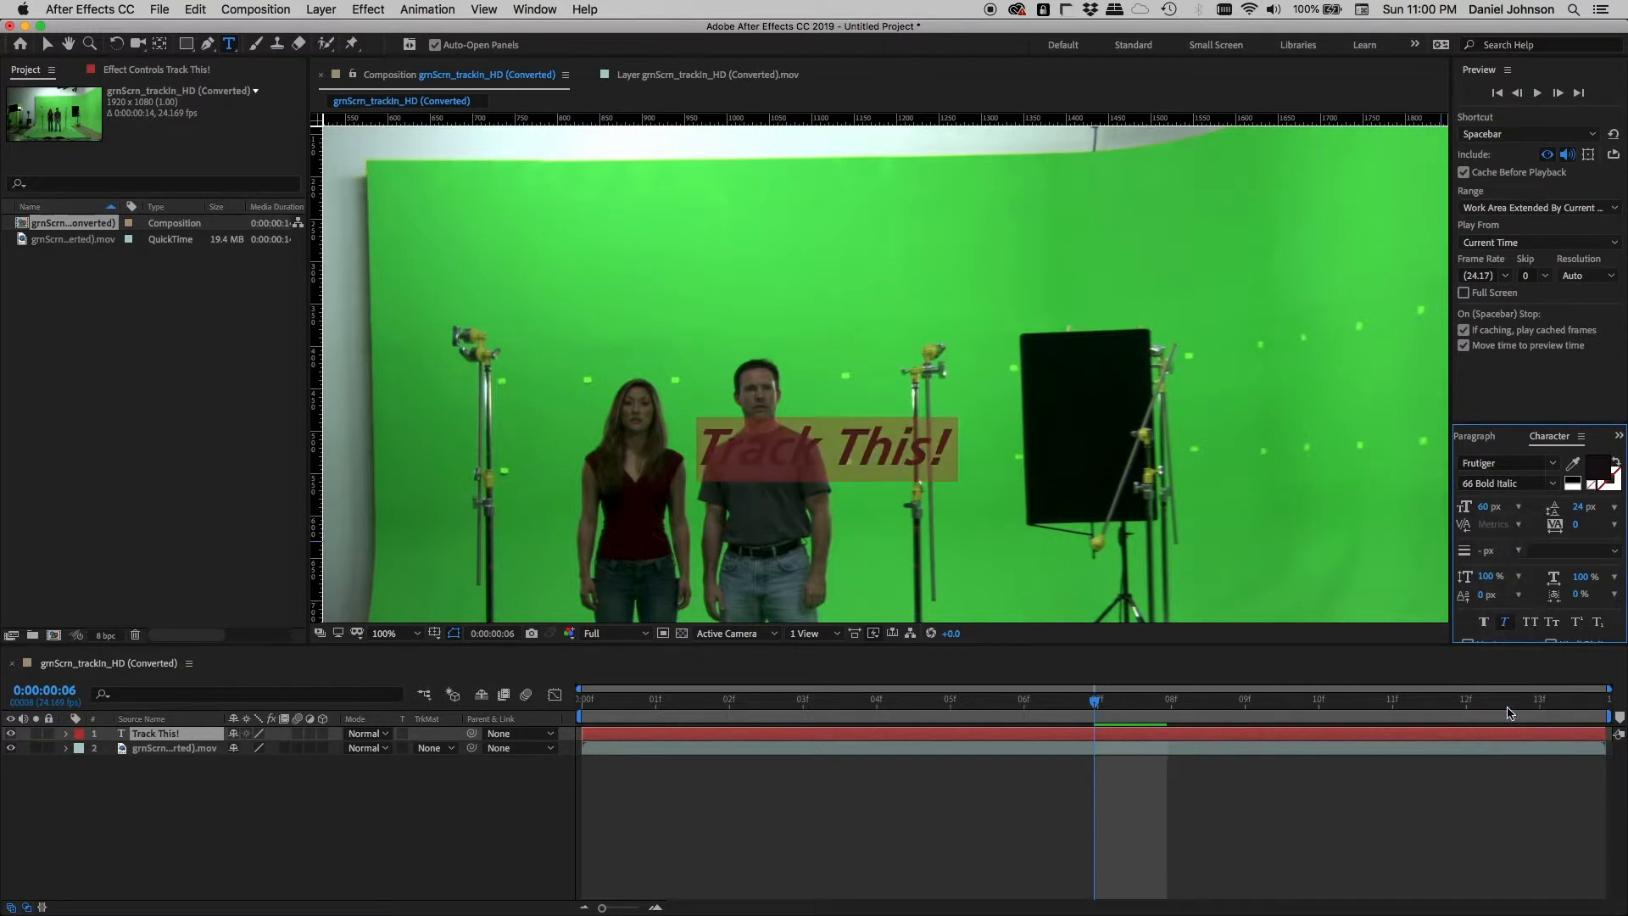
pyautogui.moveTo(863, 524); pyautogui.dragTo(731, 373)
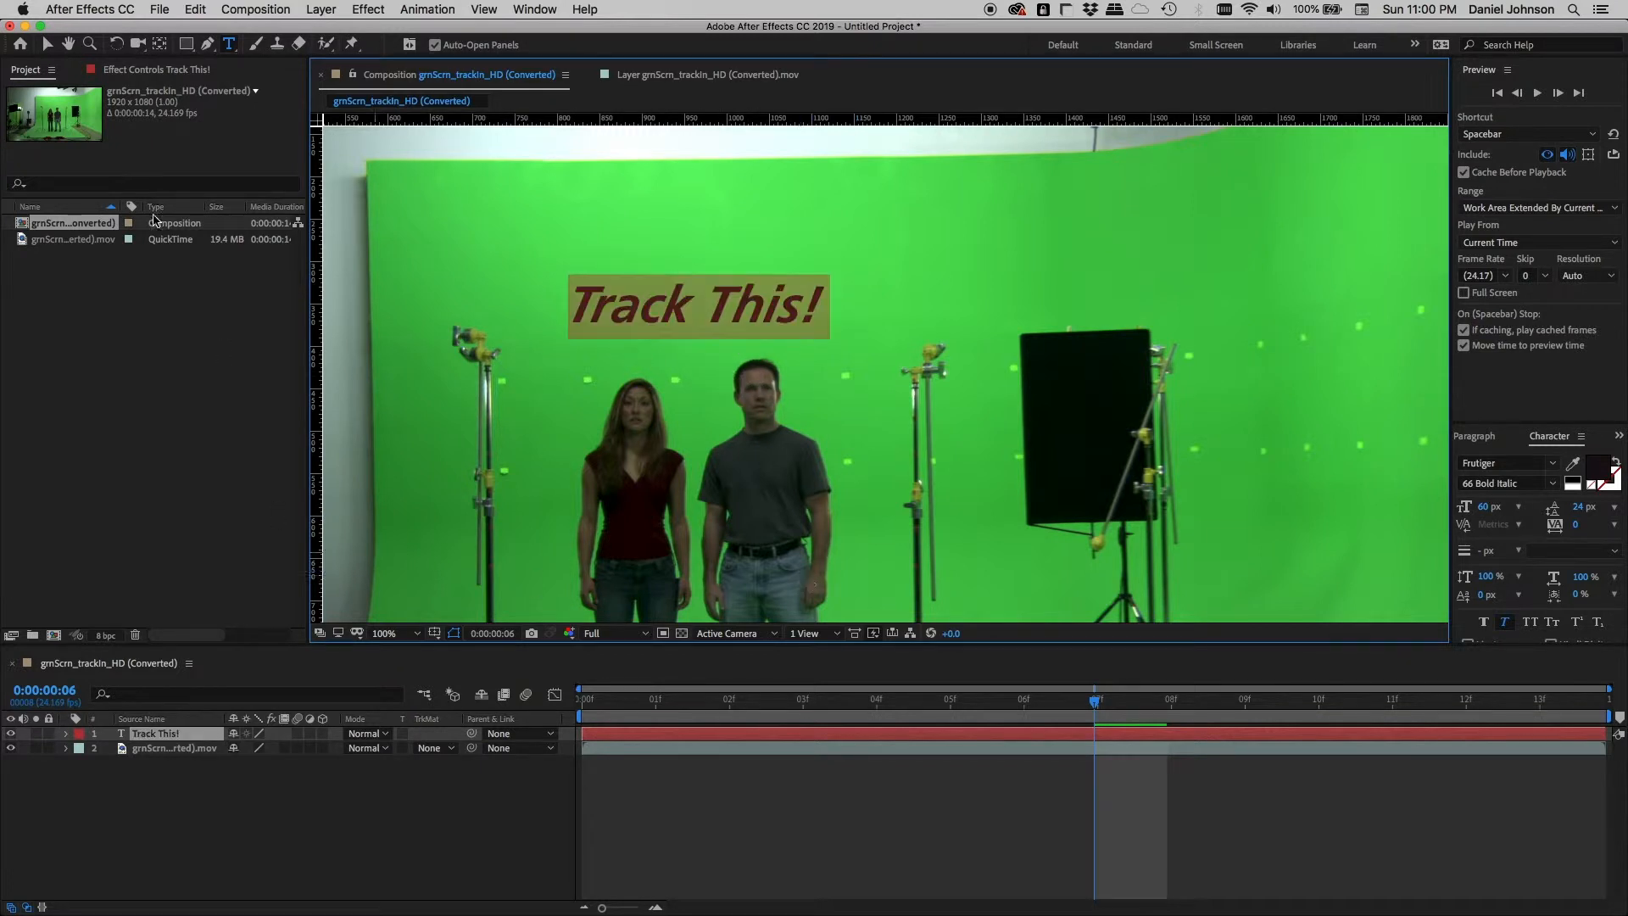
pyautogui.click(47, 43)
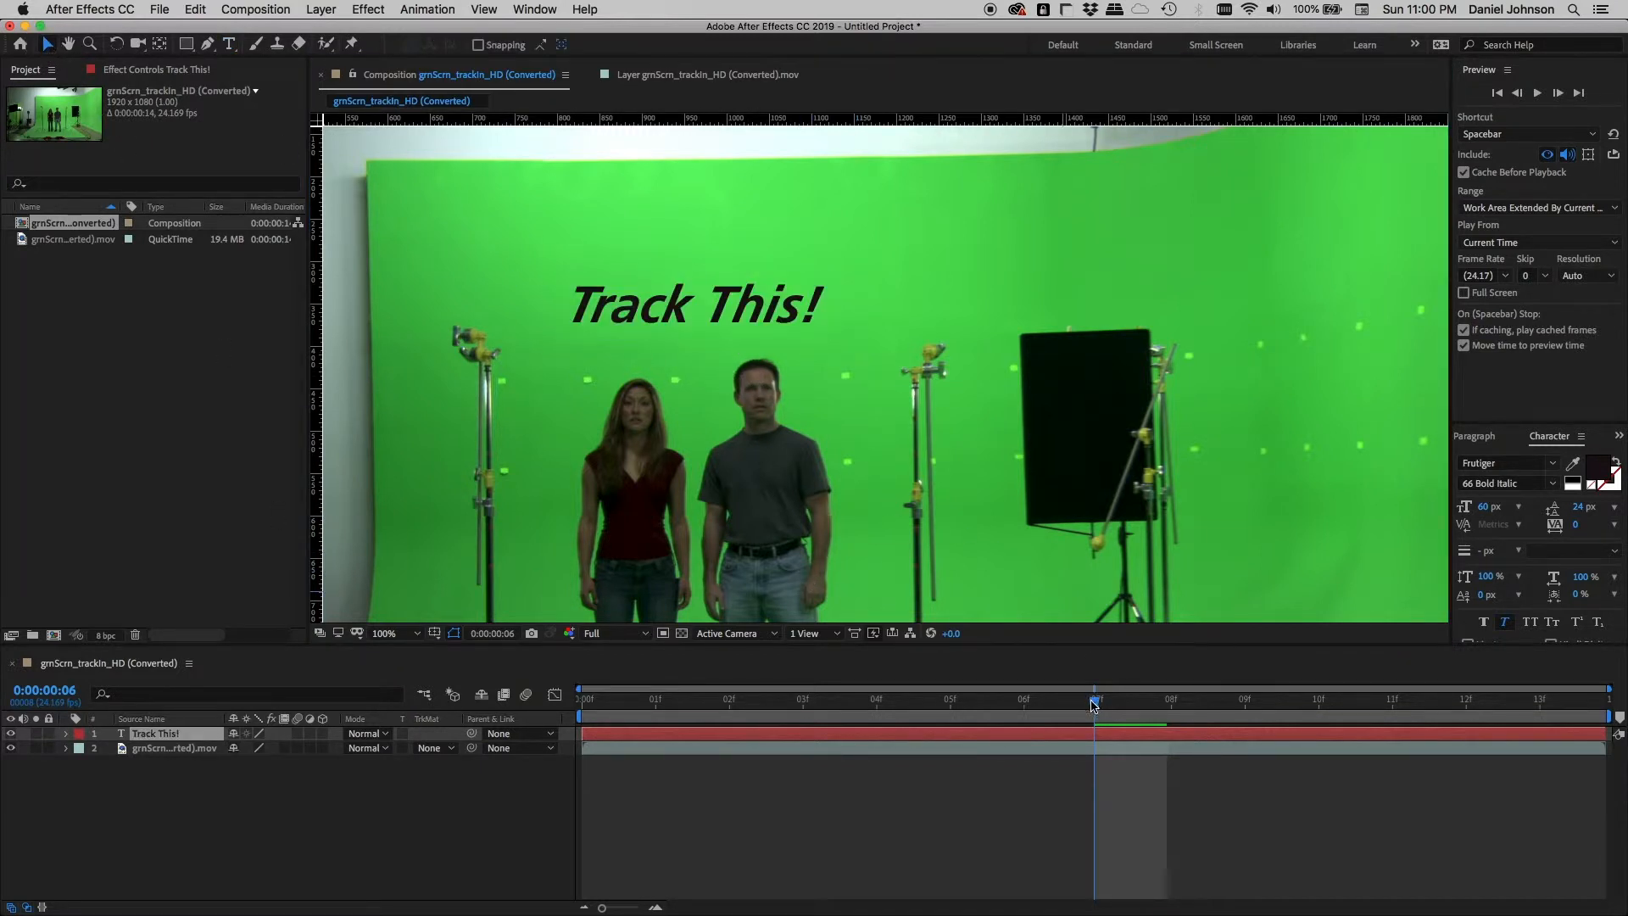
# Go back to the first frame and add a new null object layer.
pyautogui.moveTo(1092, 702); pyautogui.dragTo(520, 676)
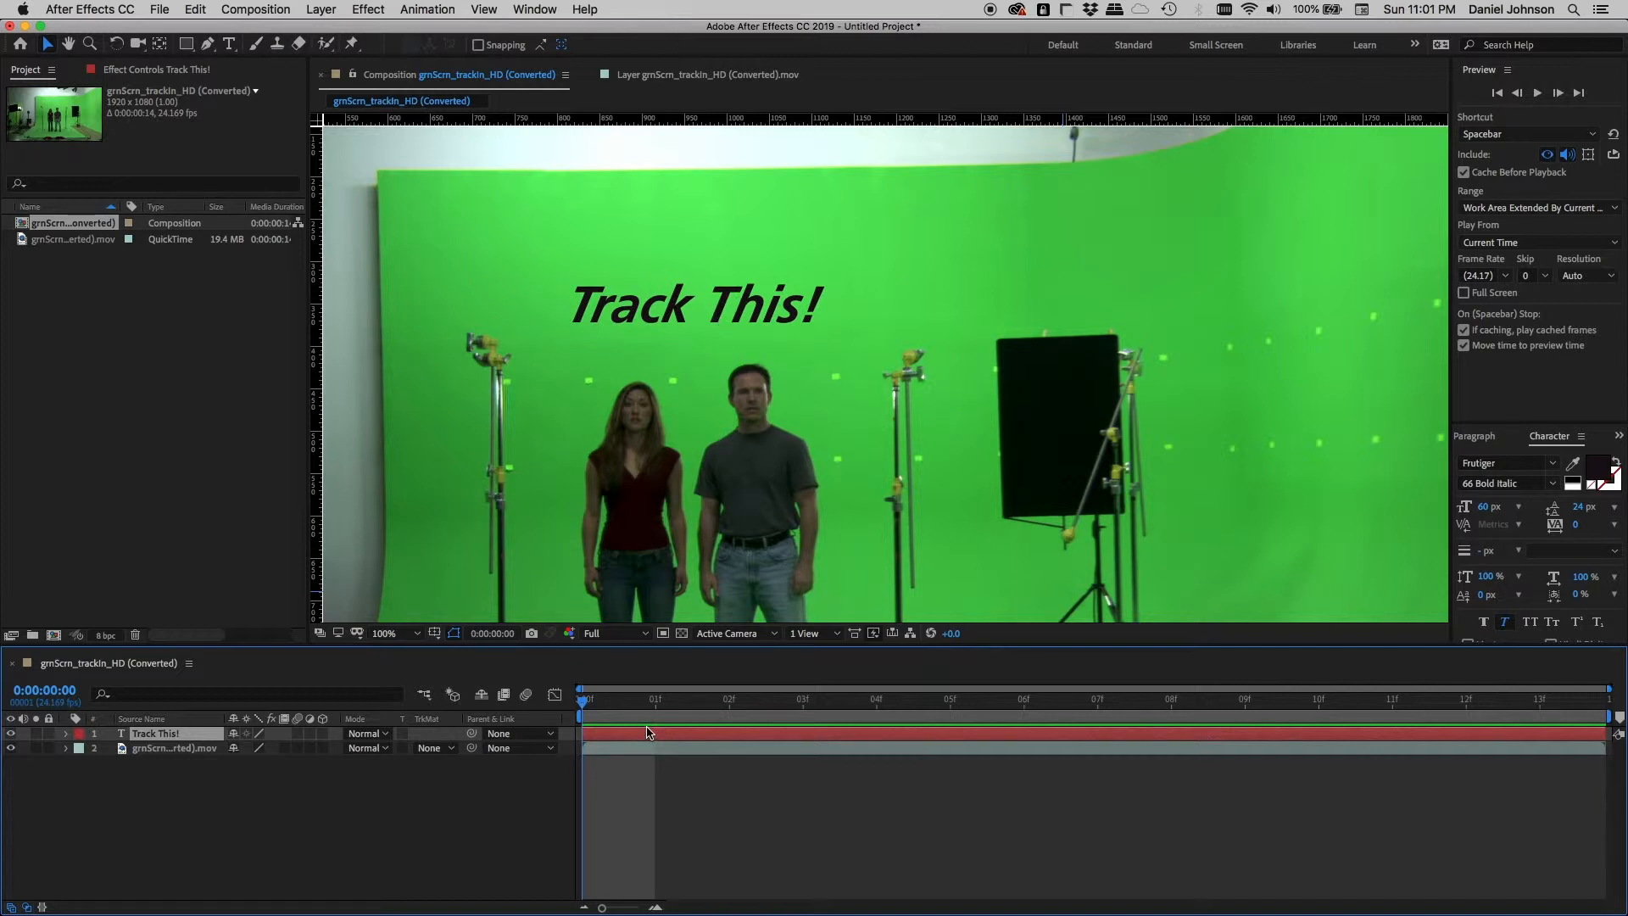
pyautogui.click(310, 8)
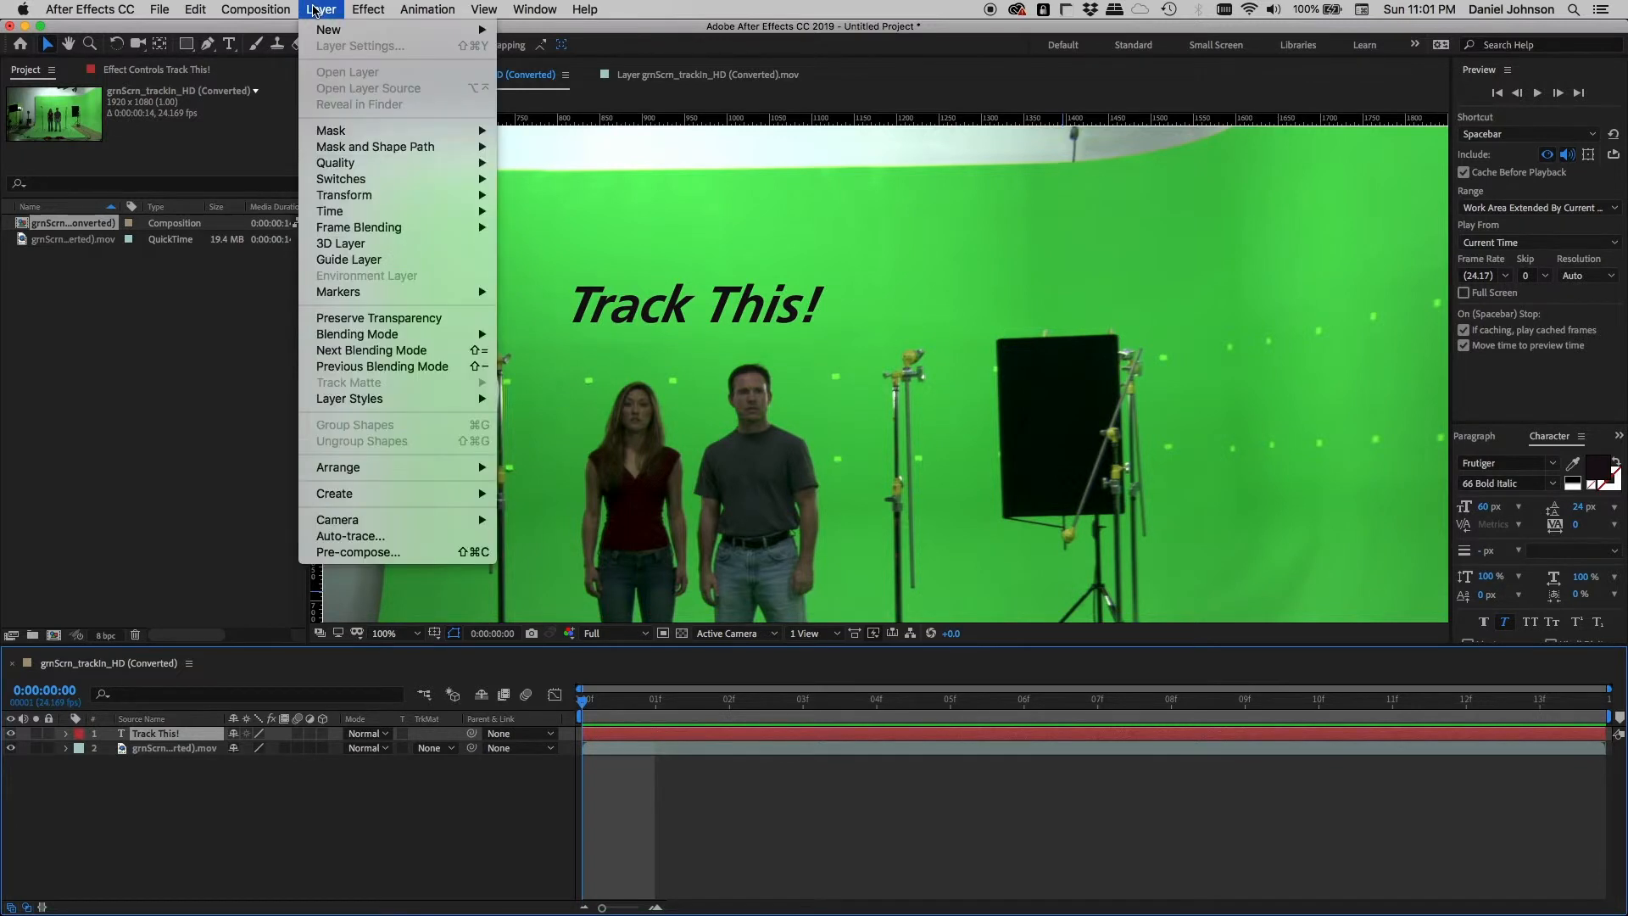
pyautogui.moveTo(331, 30)
pyautogui.click(565, 101)
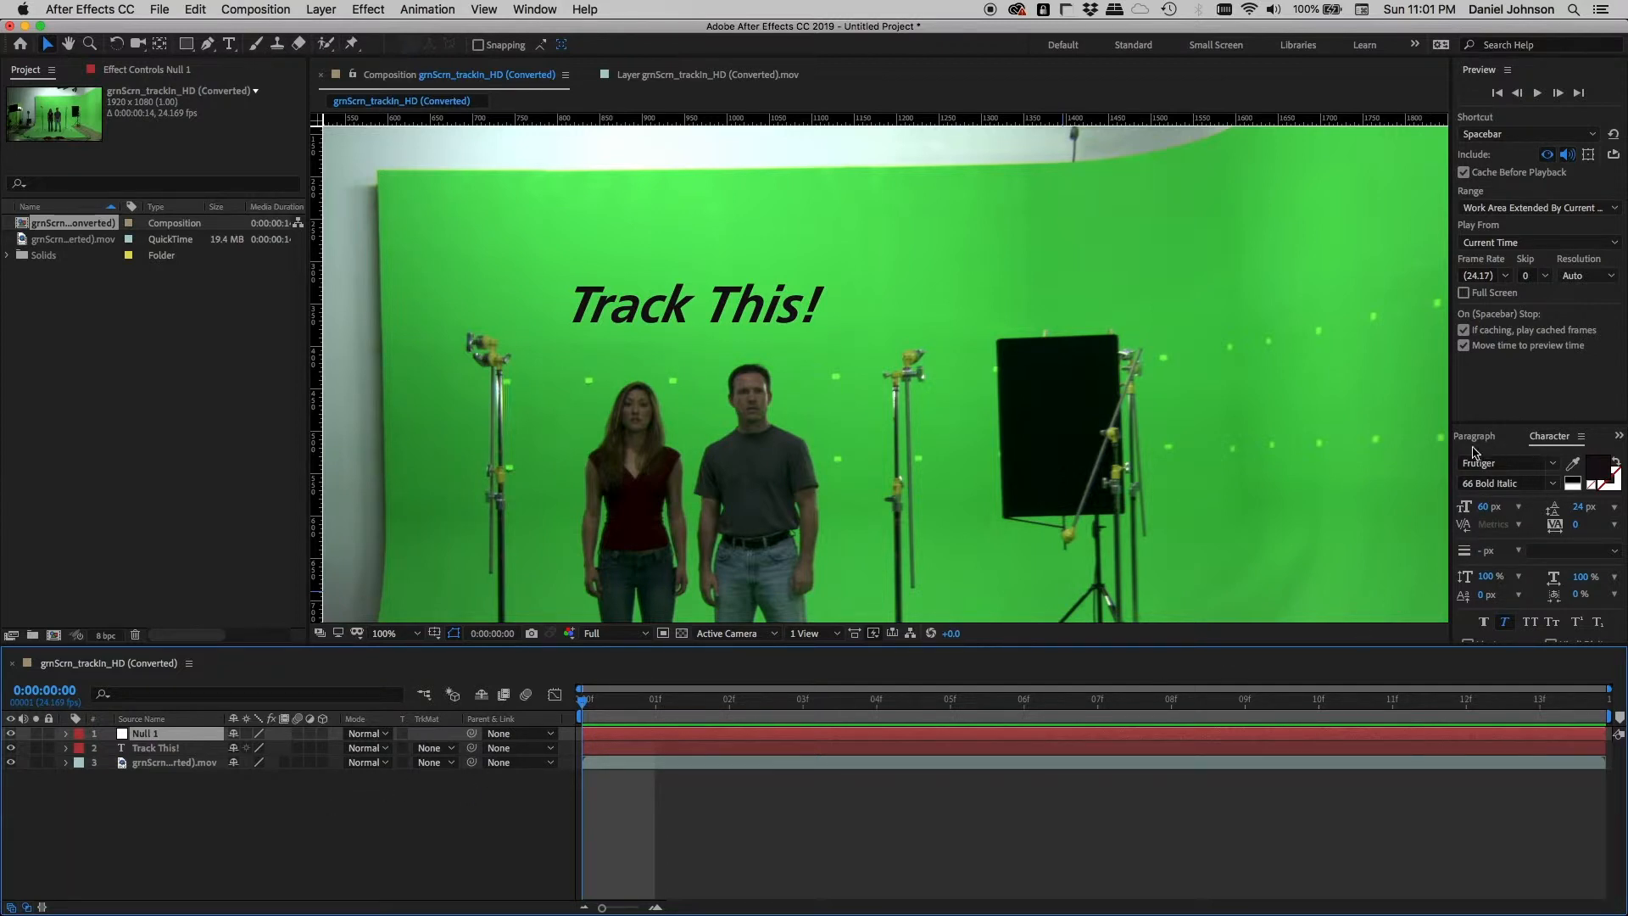
# Reopen the Tracker settings, choose the green-screen footage layer as the motion source and enlarge the area to show all tracking controls.
pyautogui.click(1618, 435)
pyautogui.click(1568, 557)
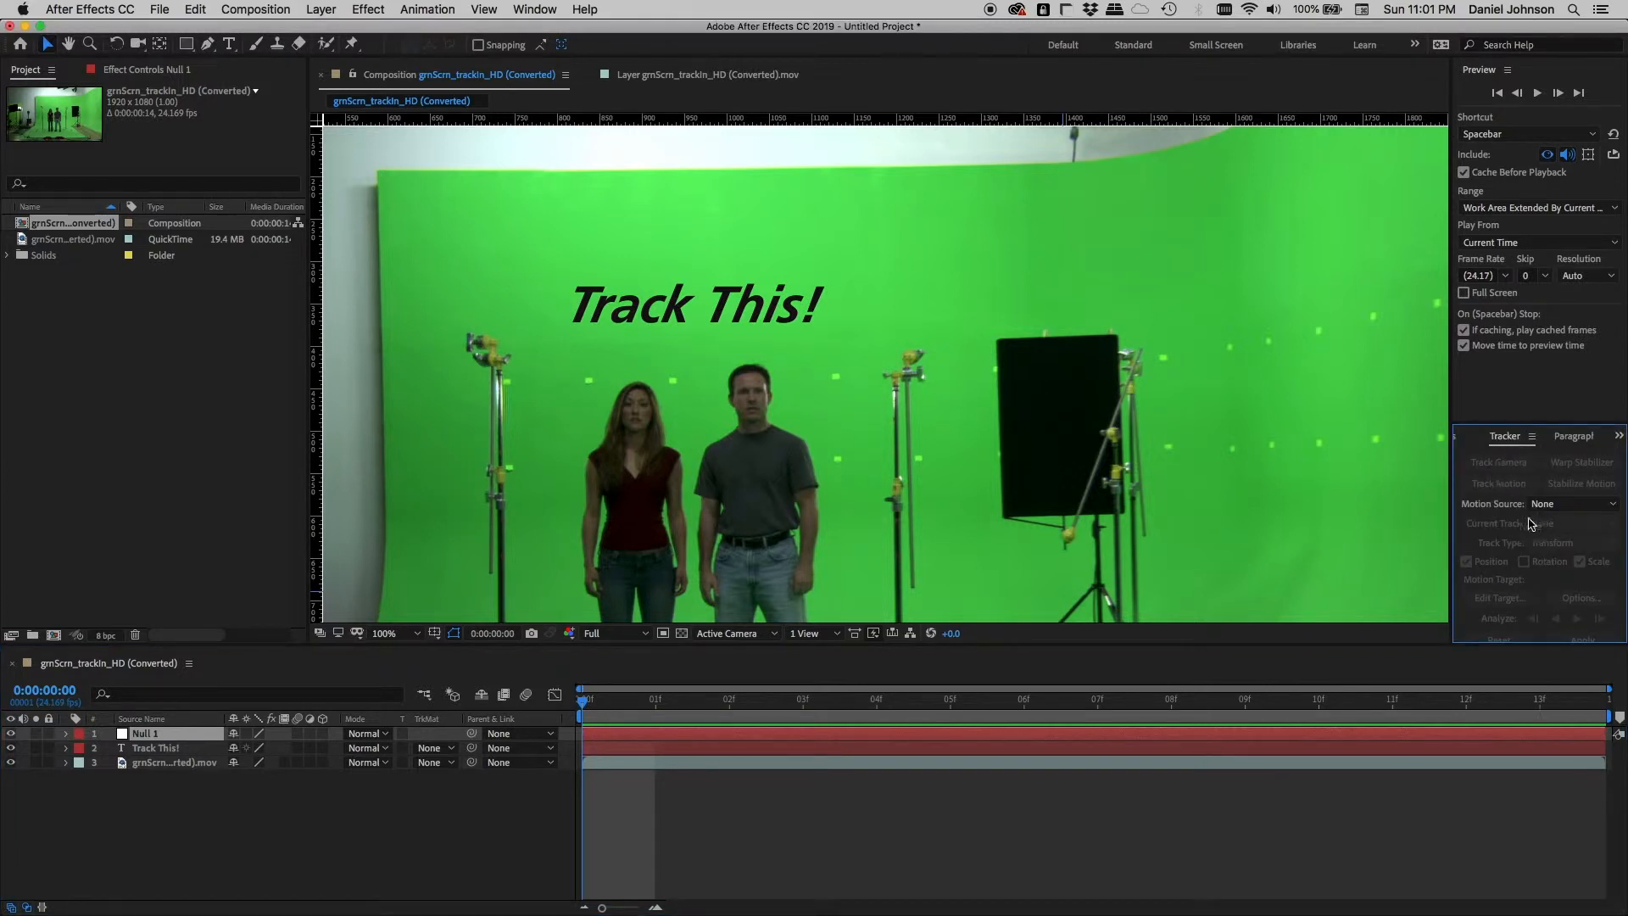
pyautogui.click(158, 765)
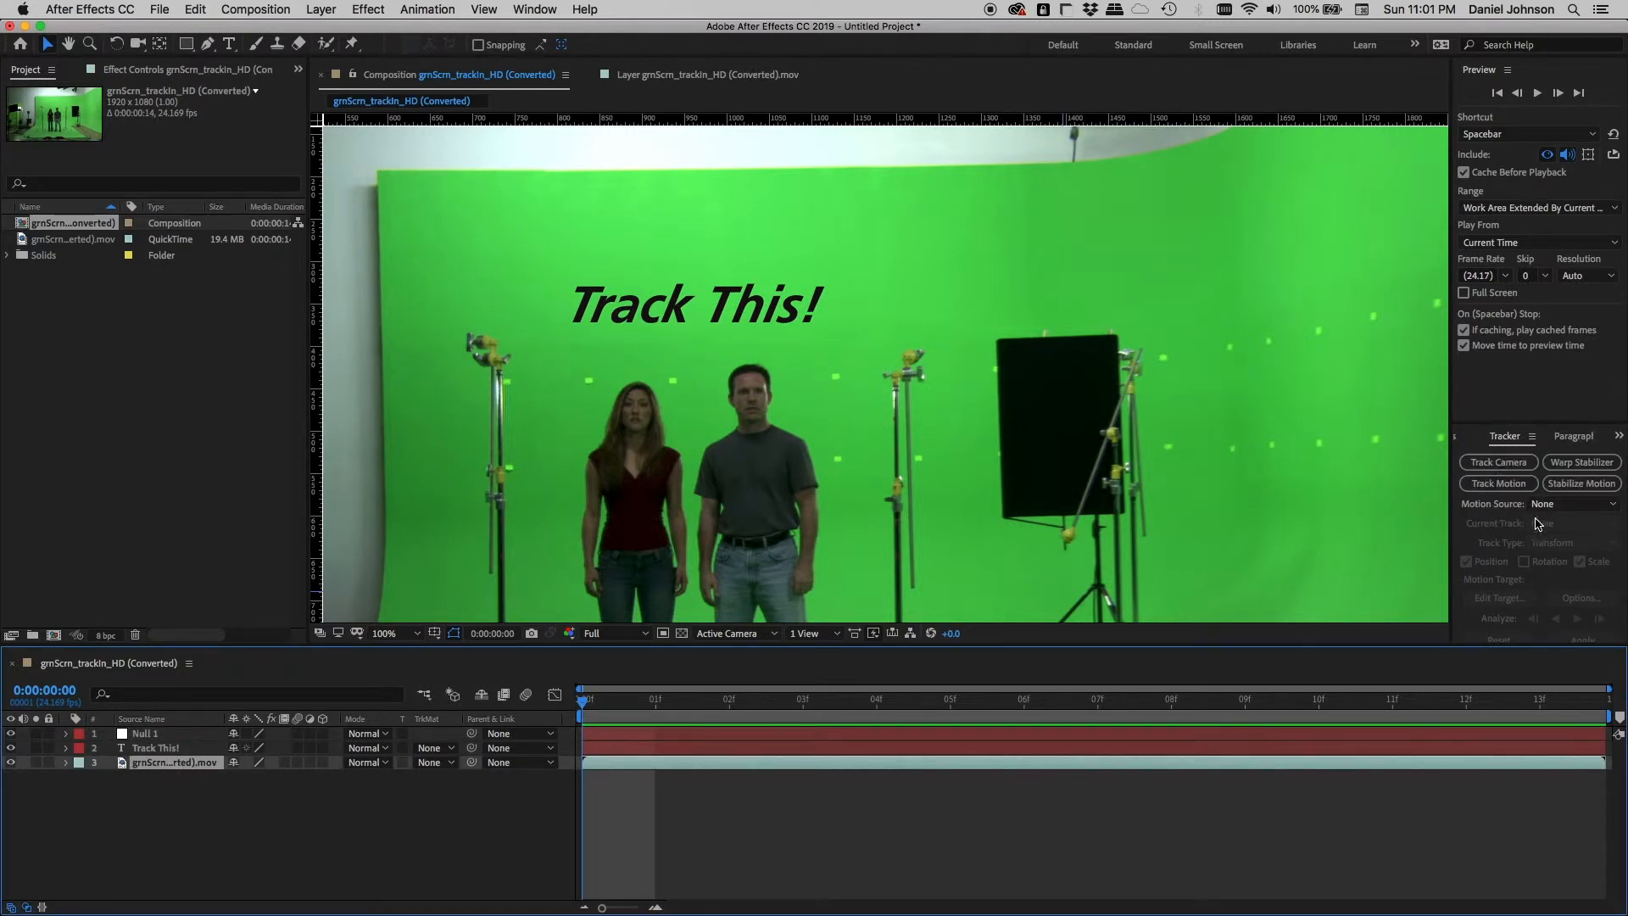
pyautogui.click(1564, 505)
pyautogui.click(1531, 583)
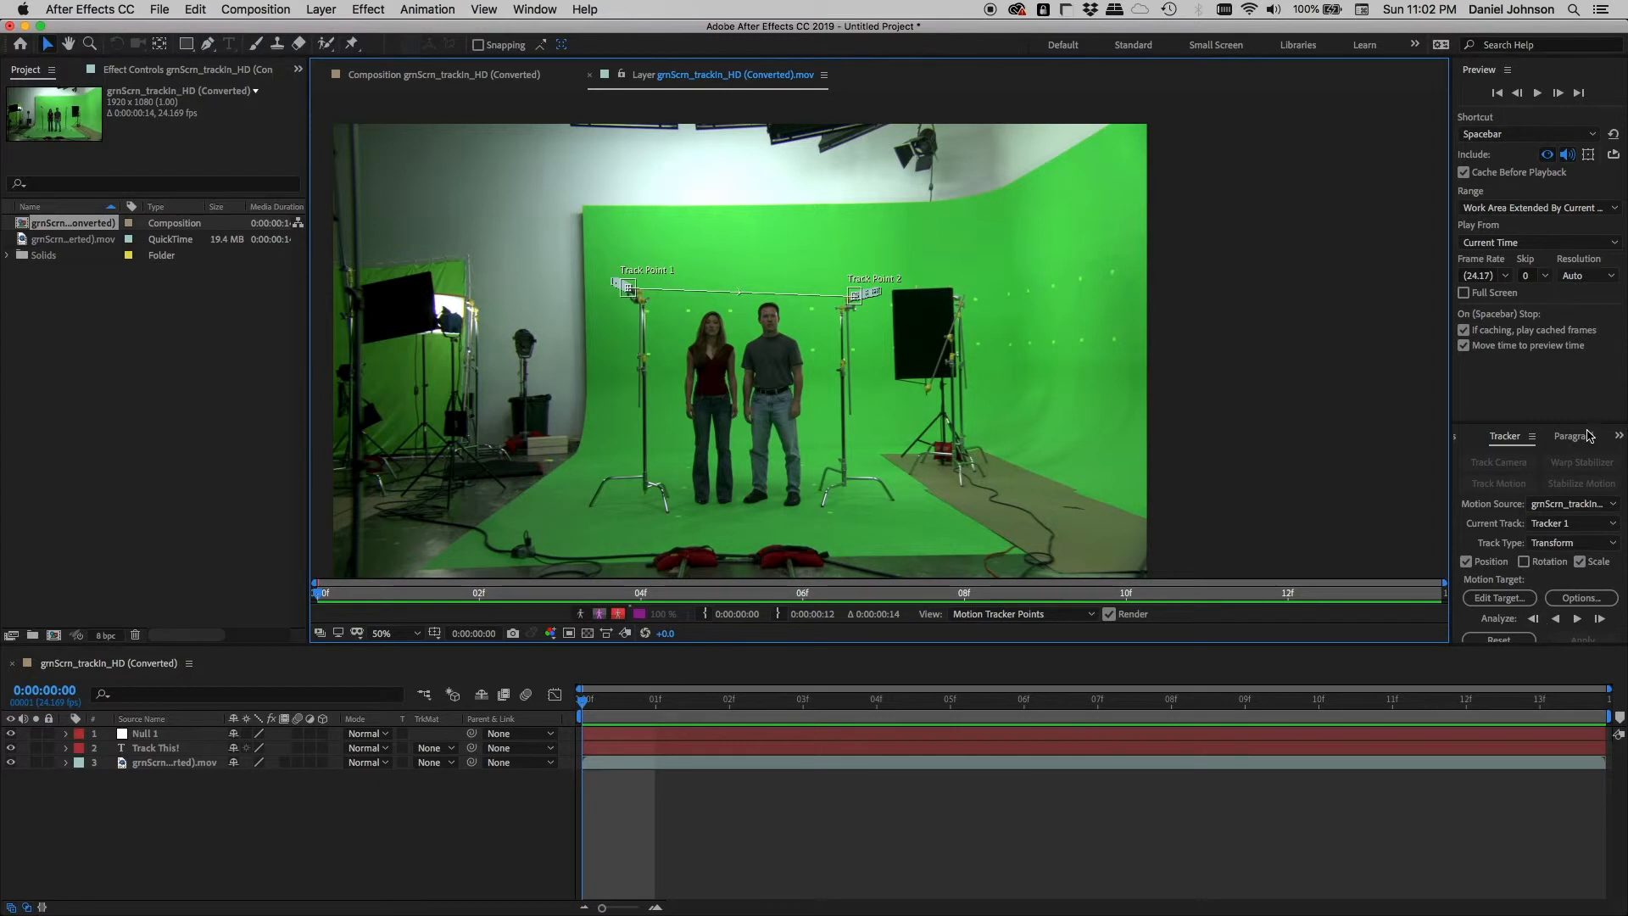
pyautogui.moveTo(1571, 411); pyautogui.dragTo(1569, 388)
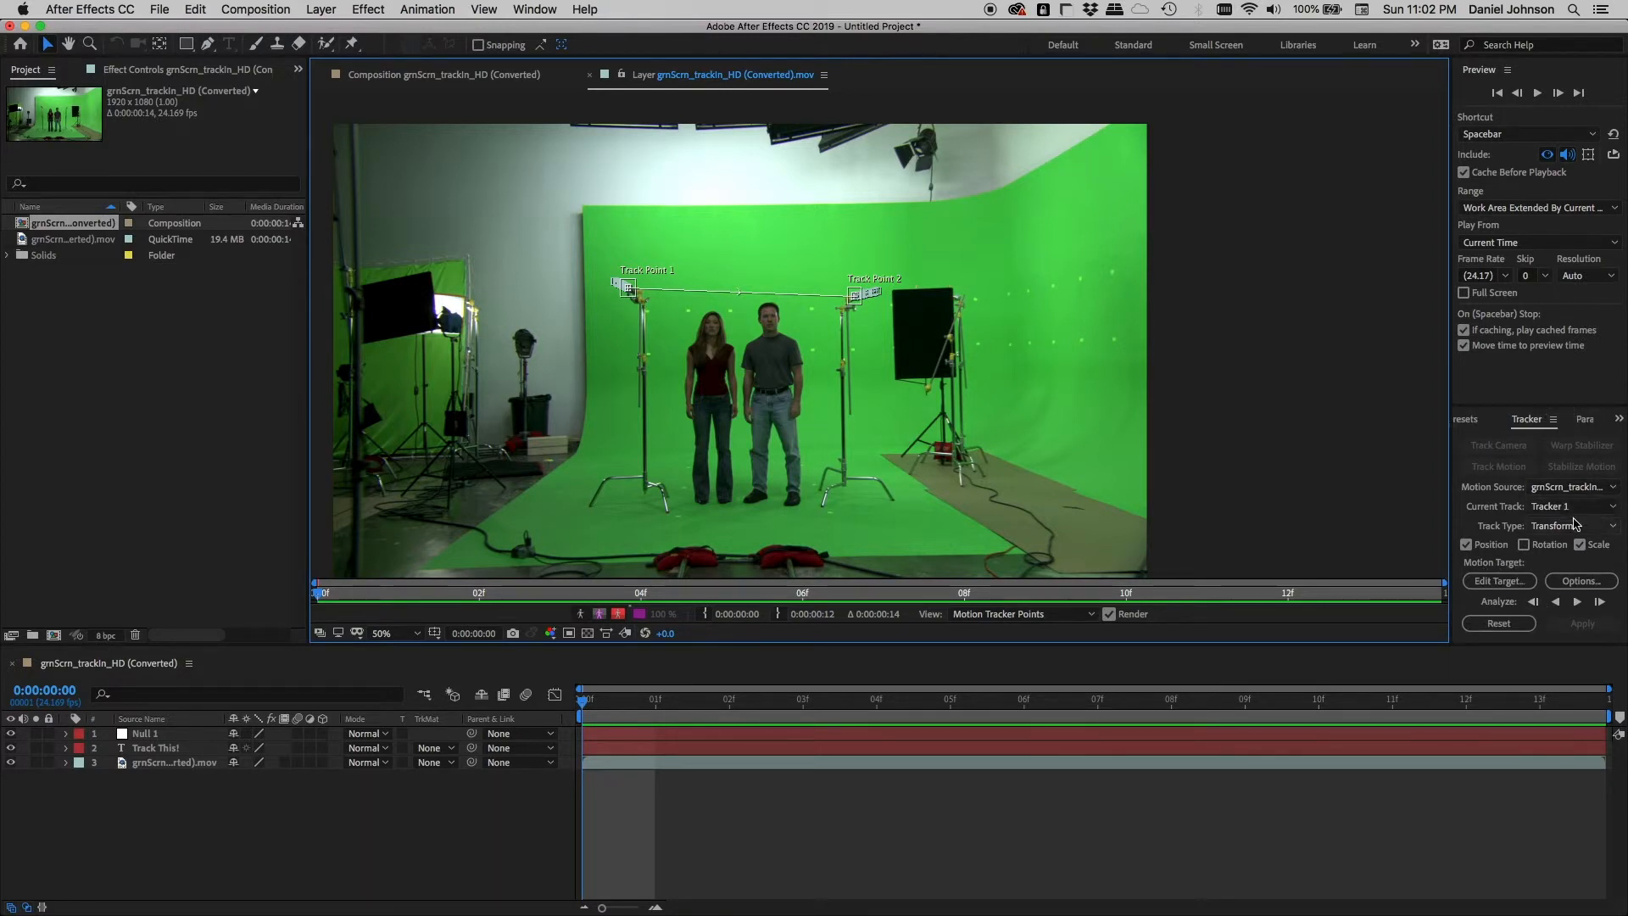
# Expand the footage layer's motion tracker data and set the tracker's motion target to the Null 1 layer.
pyautogui.click(65, 763)
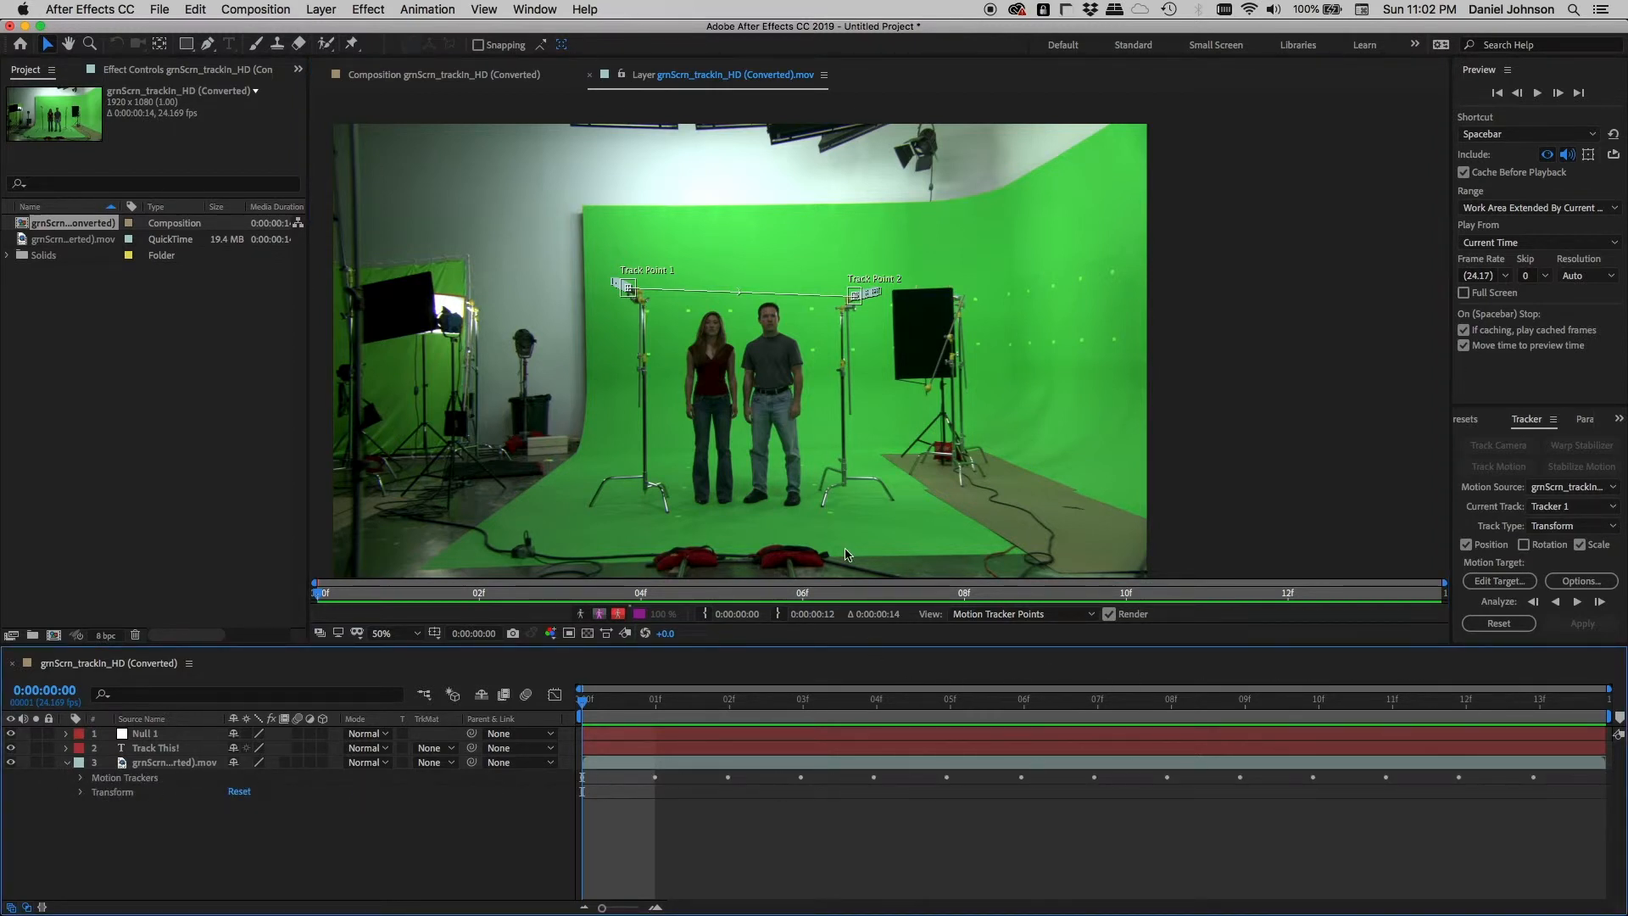
pyautogui.click(1483, 583)
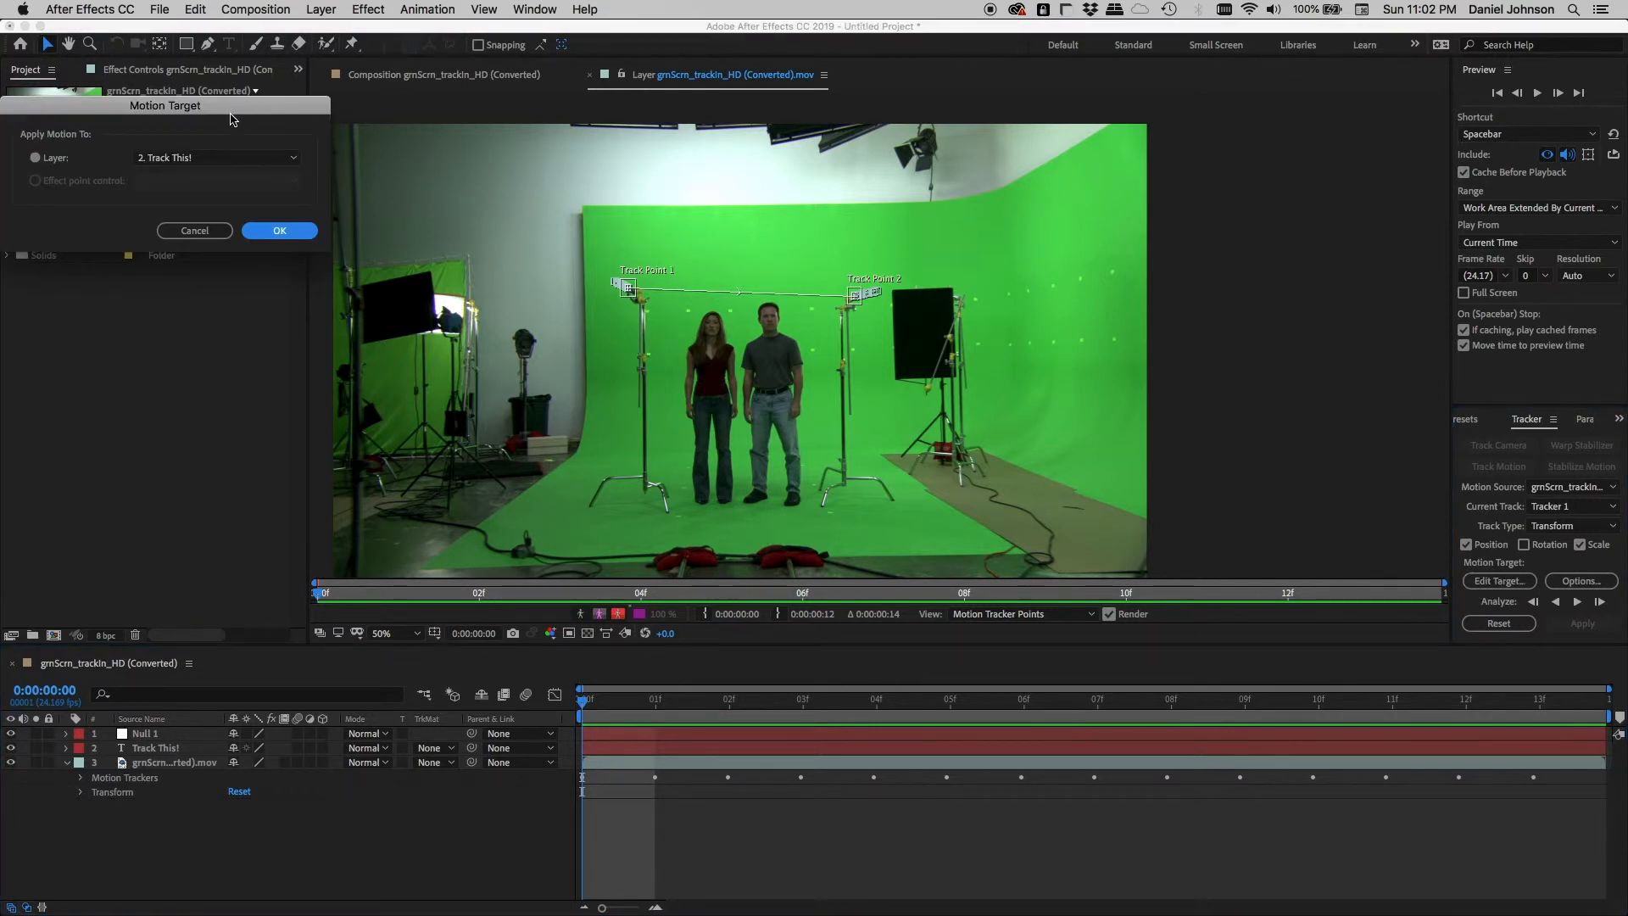
pyautogui.moveTo(230, 119); pyautogui.dragTo(757, 276)
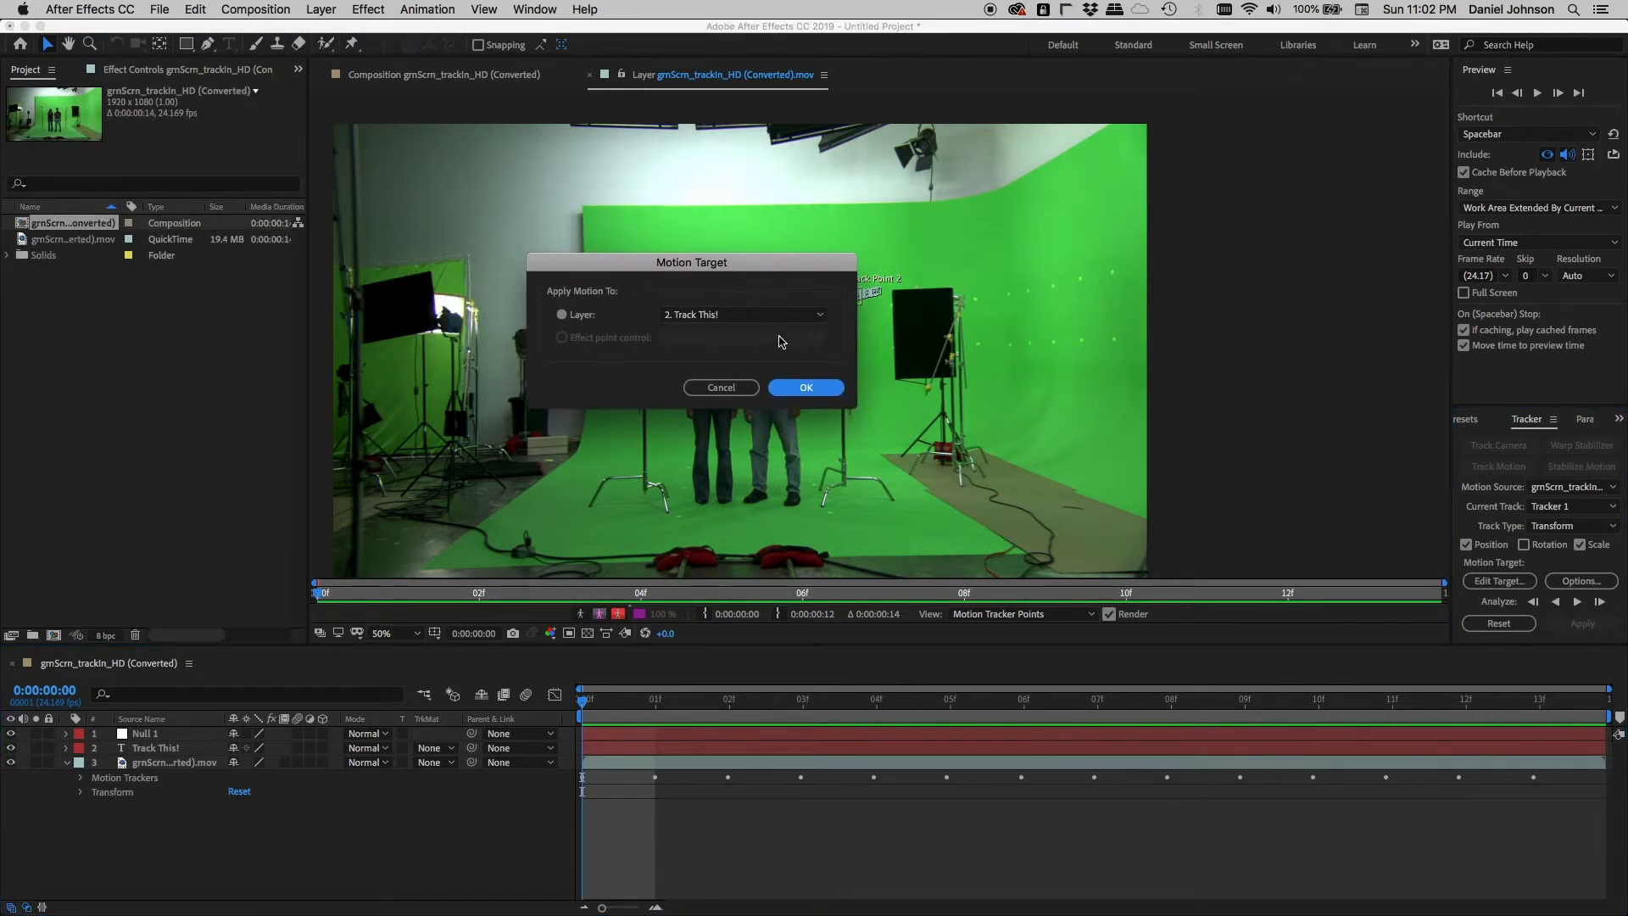
pyautogui.click(820, 319)
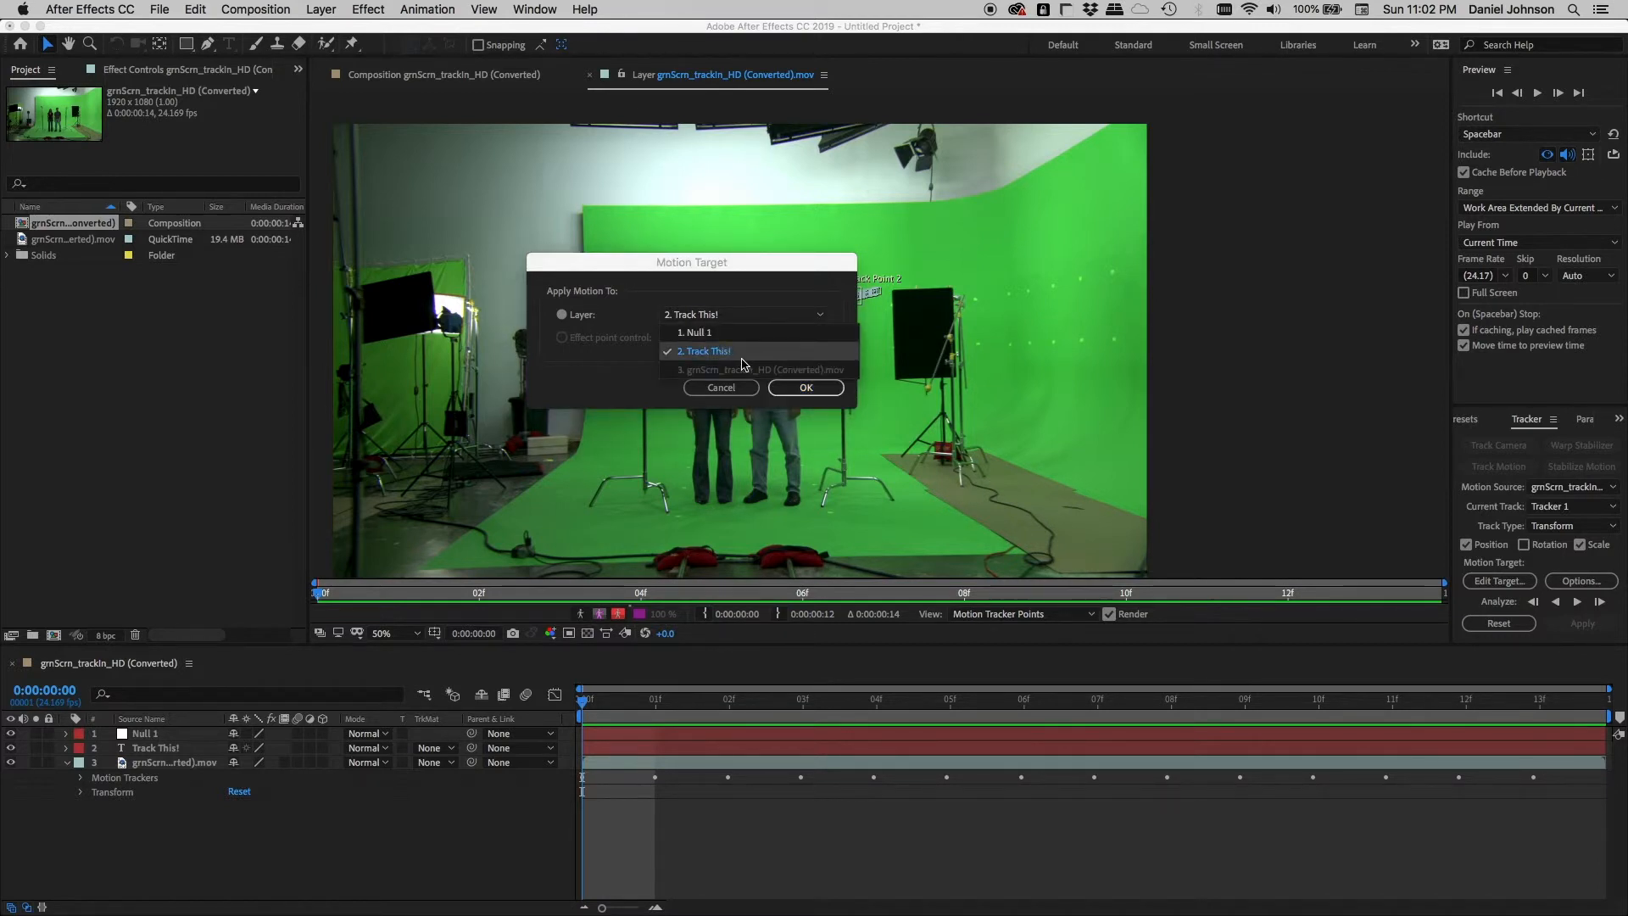
pyautogui.click(702, 336)
pyautogui.click(815, 390)
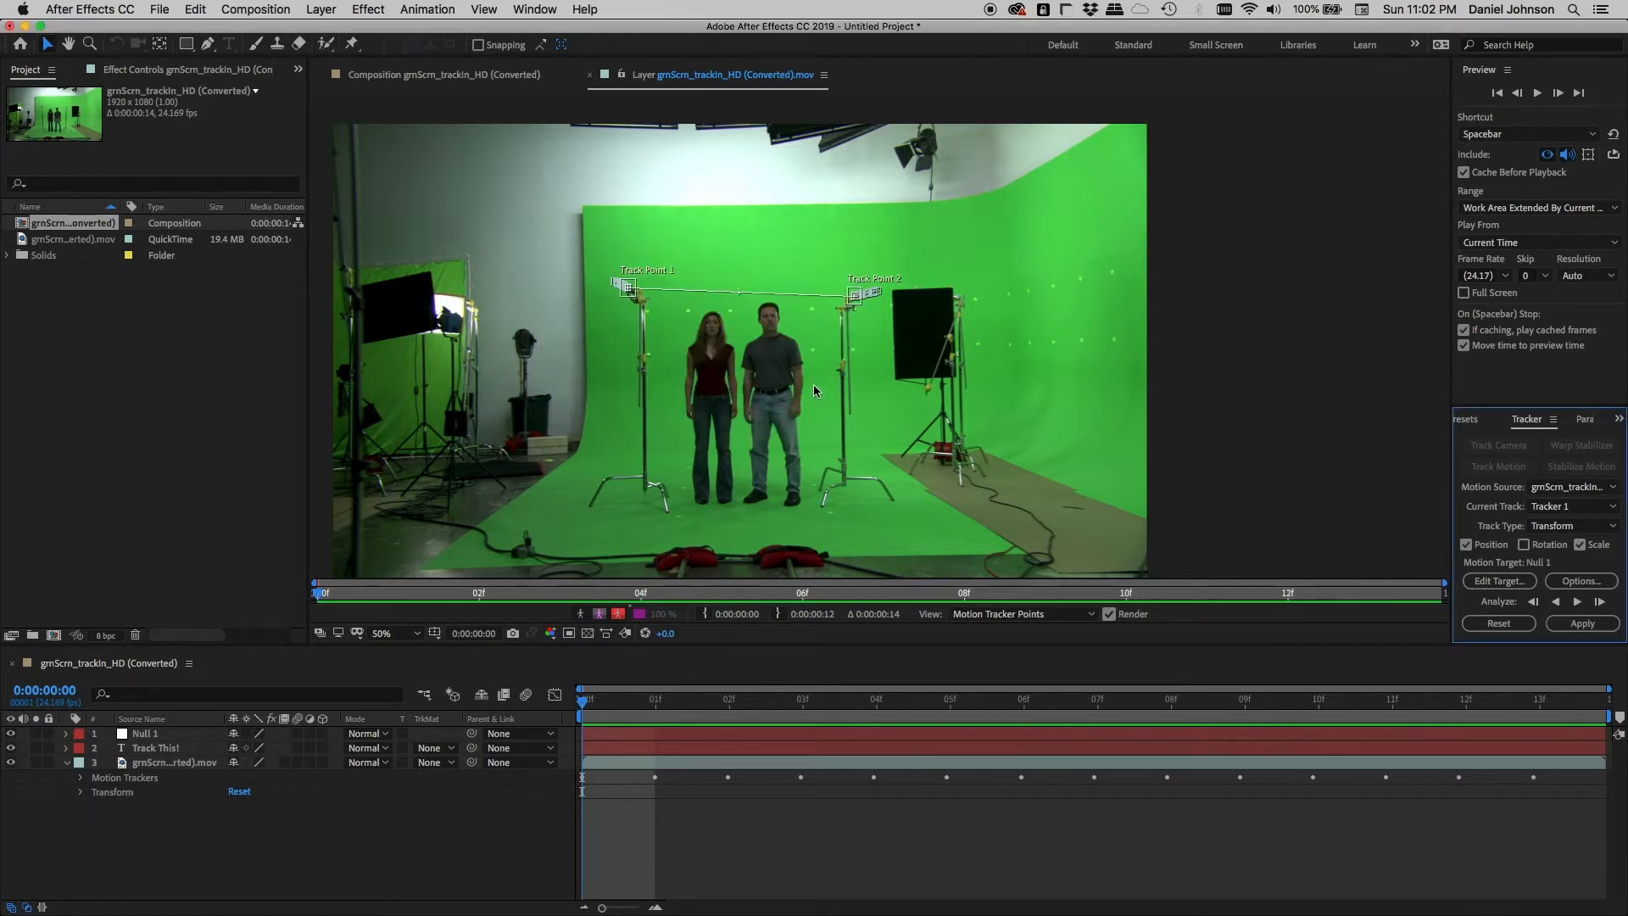
# Apply the Tracker 1 data to Null 1 in both X and Y dimensions.
pyautogui.click(1577, 624)
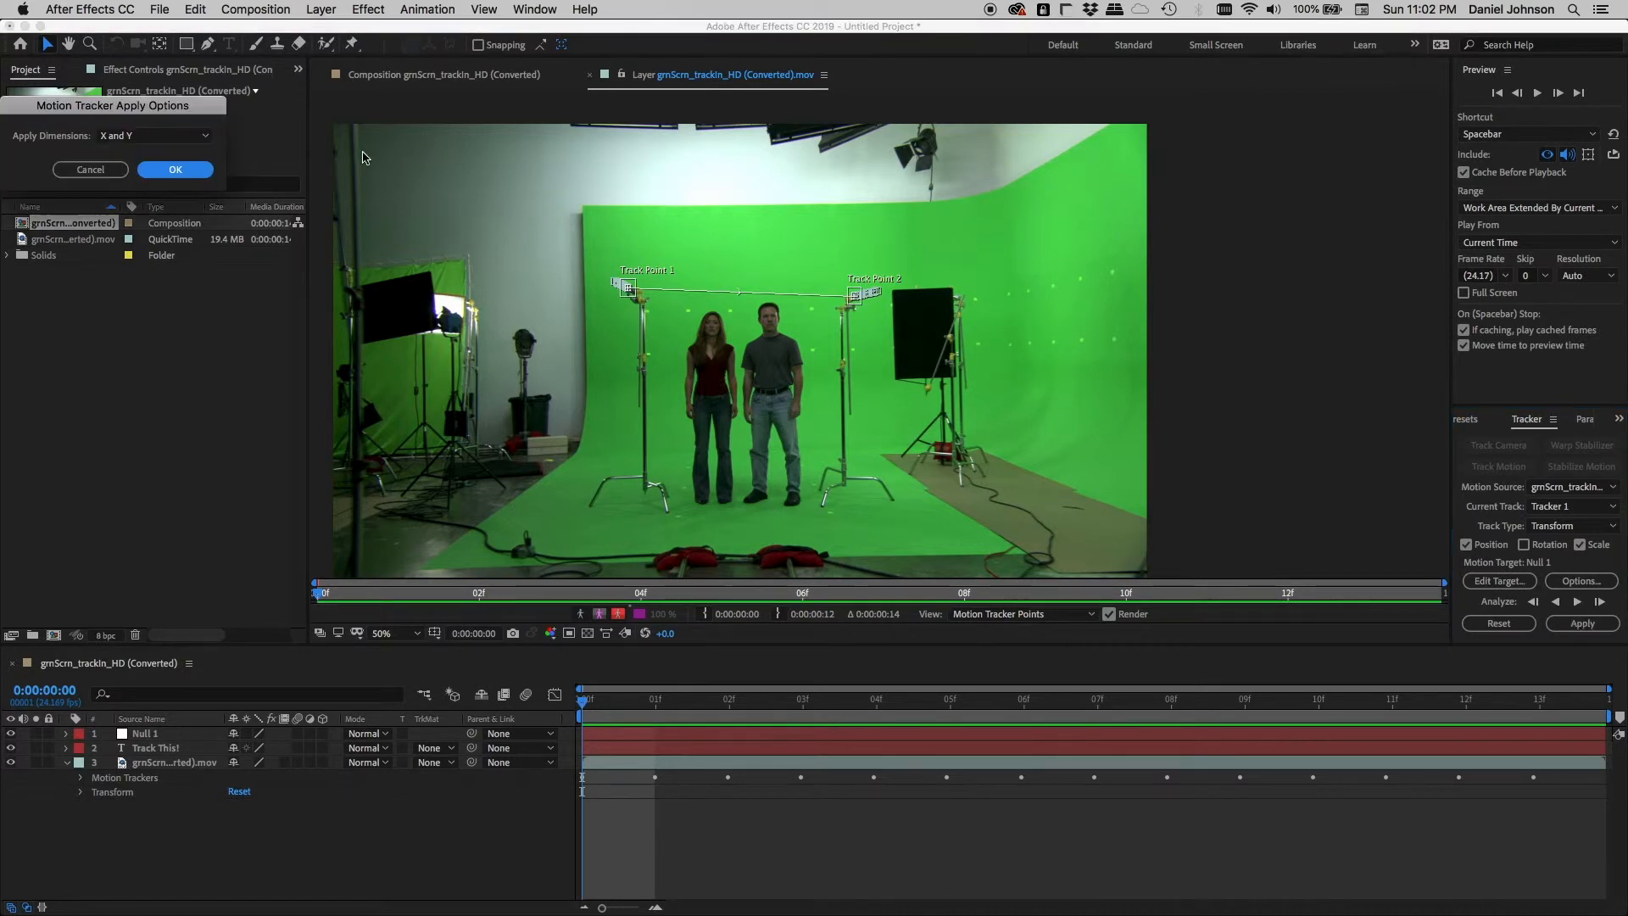
pyautogui.moveTo(178, 114); pyautogui.dragTo(827, 289)
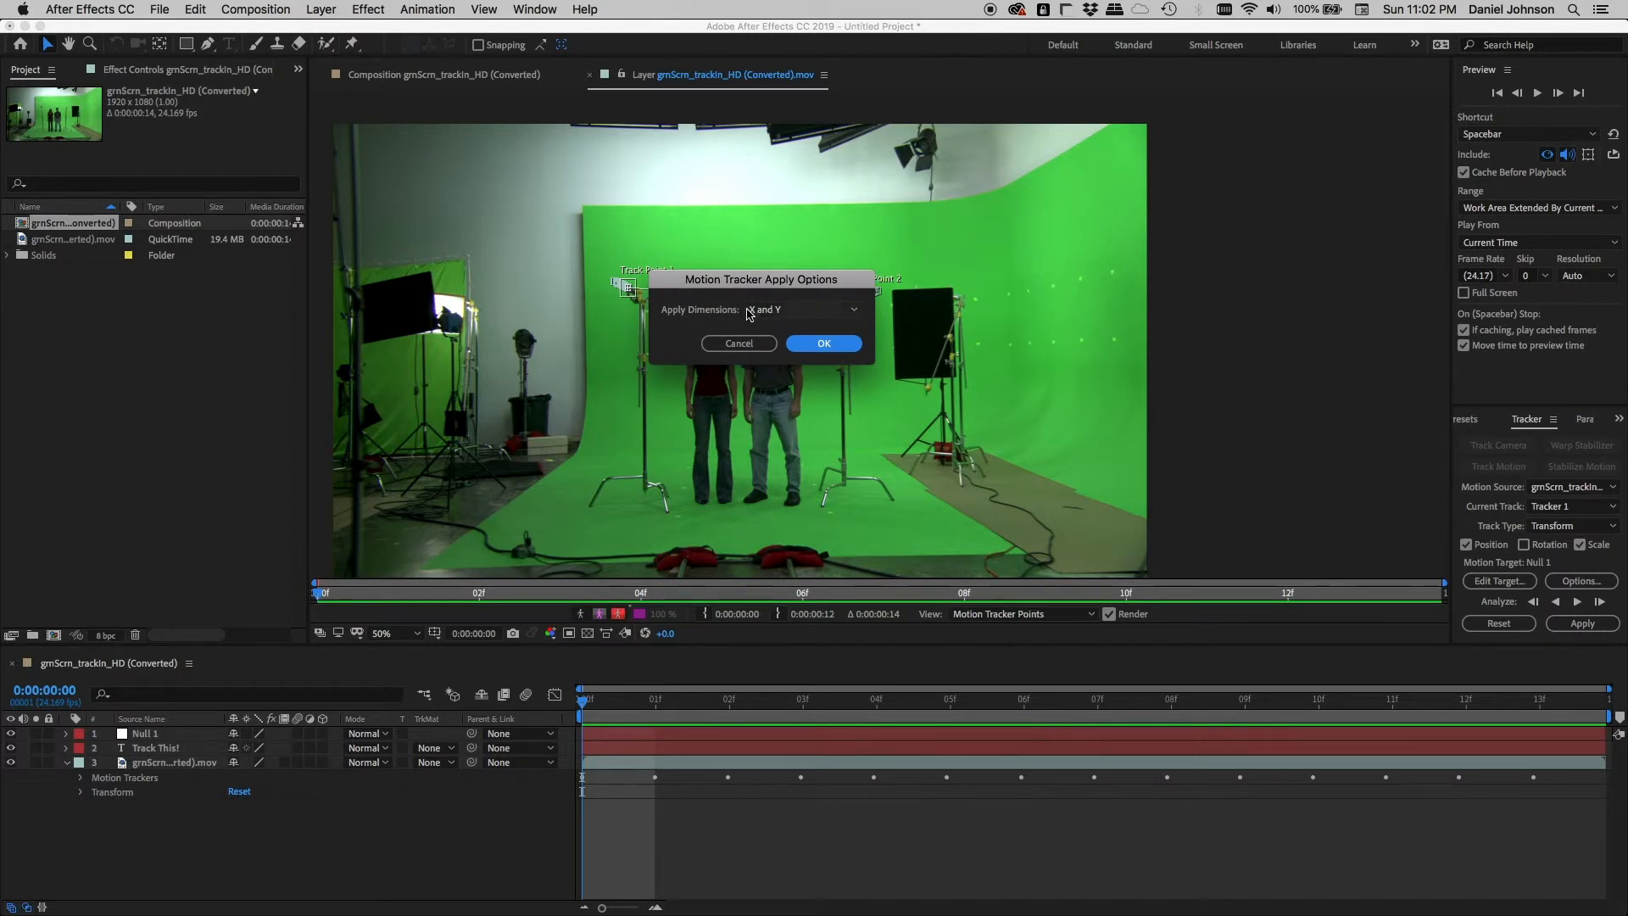
pyautogui.click(815, 316)
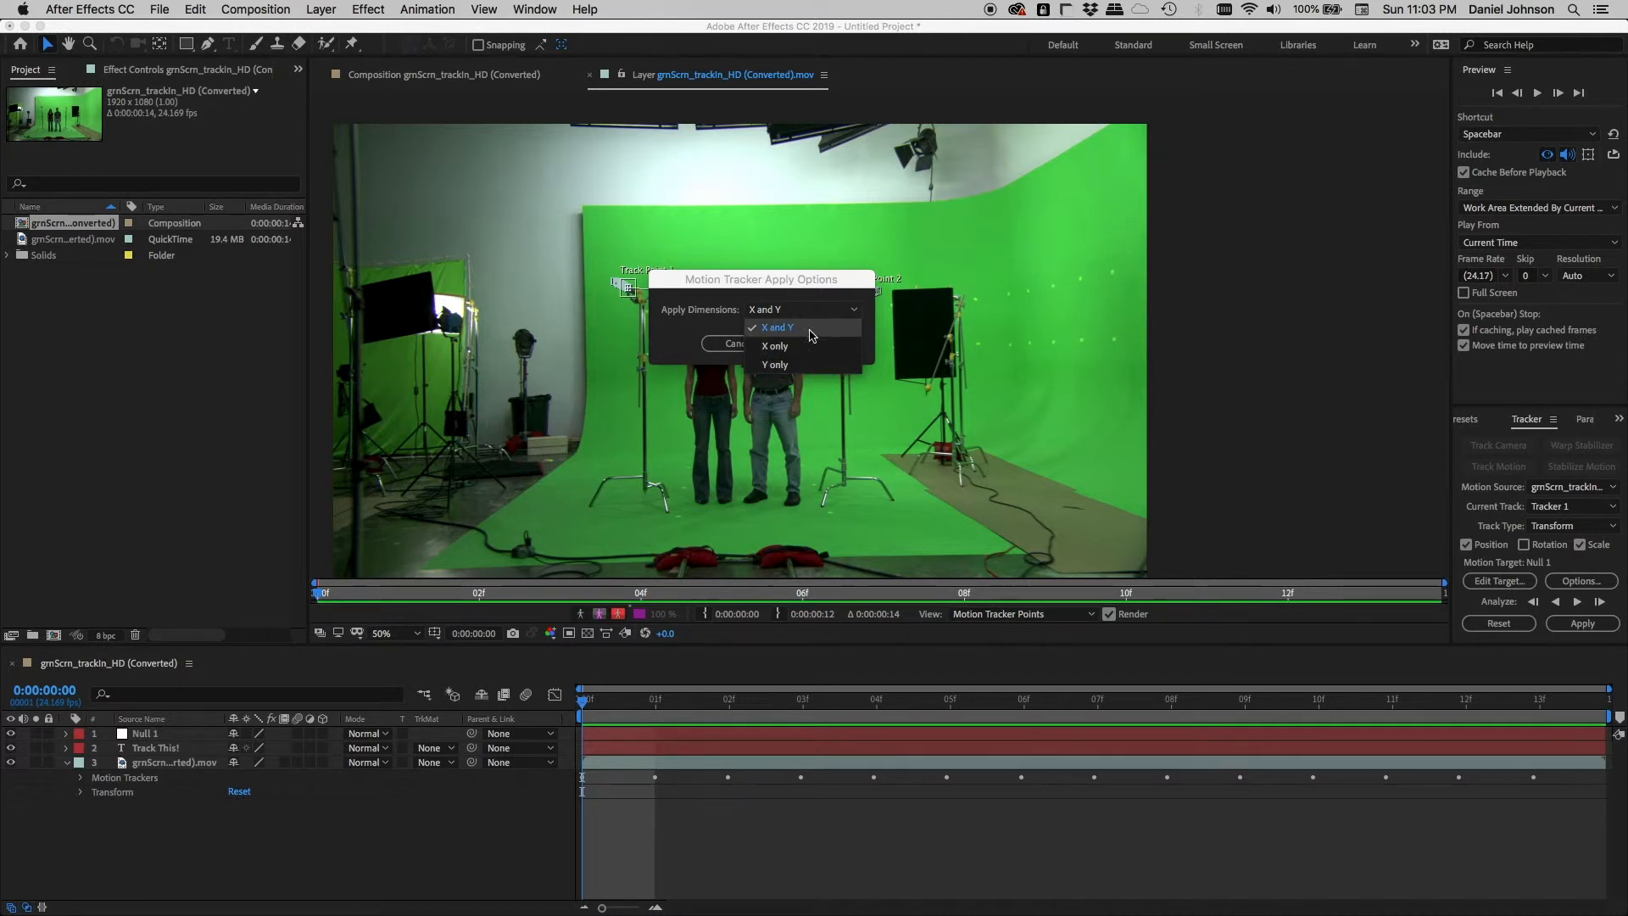
pyautogui.click(805, 292)
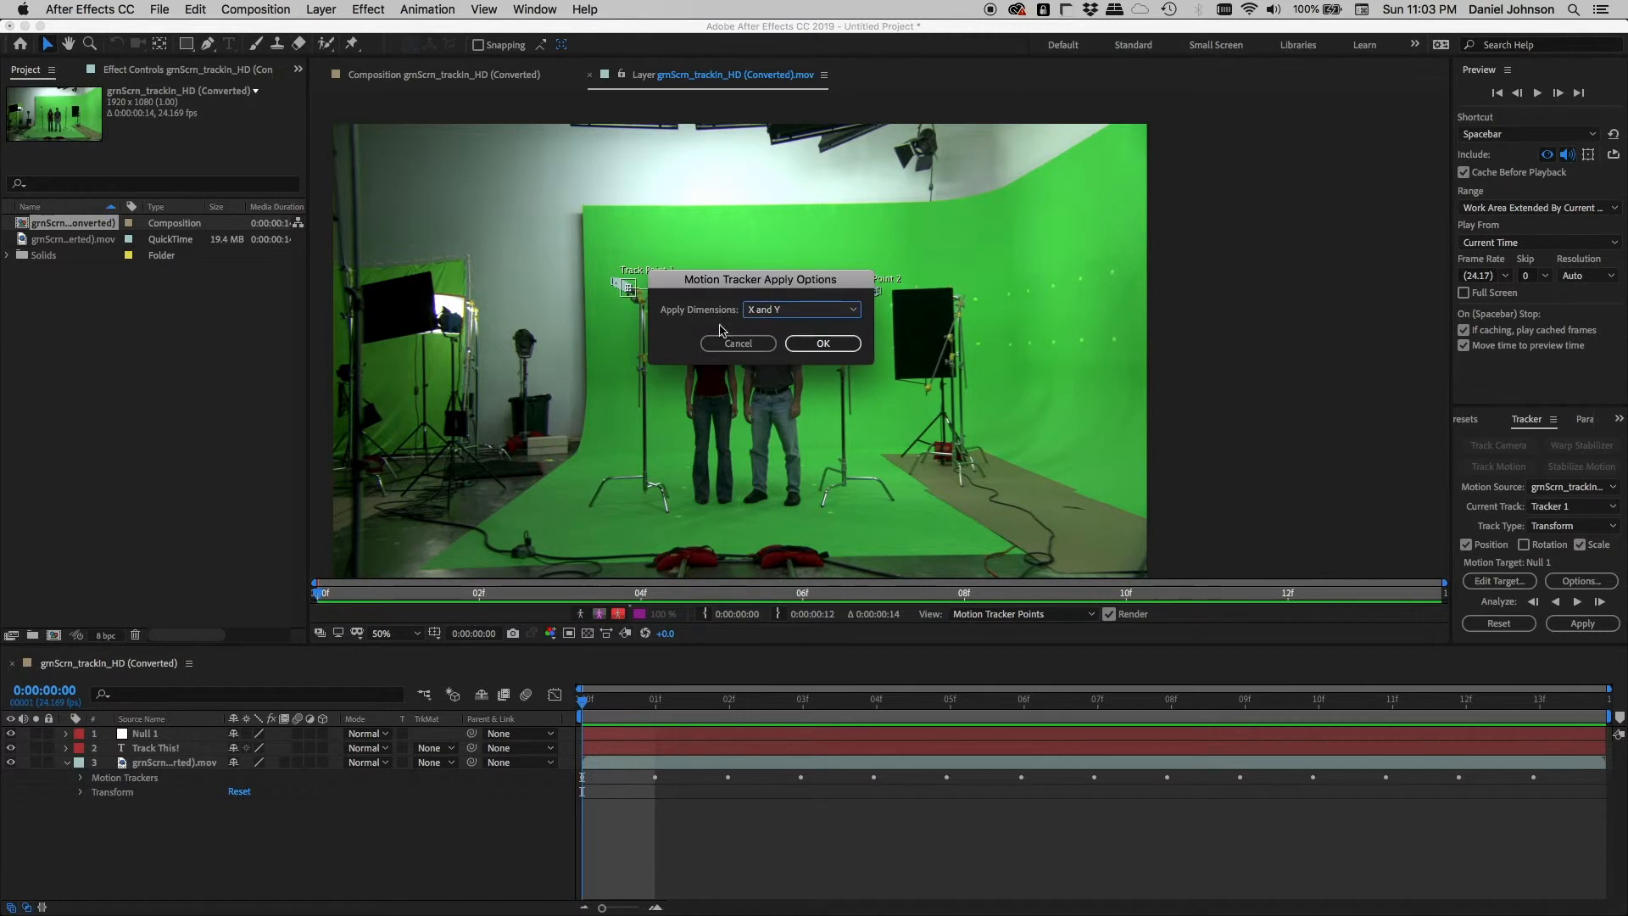
pyautogui.click(821, 343)
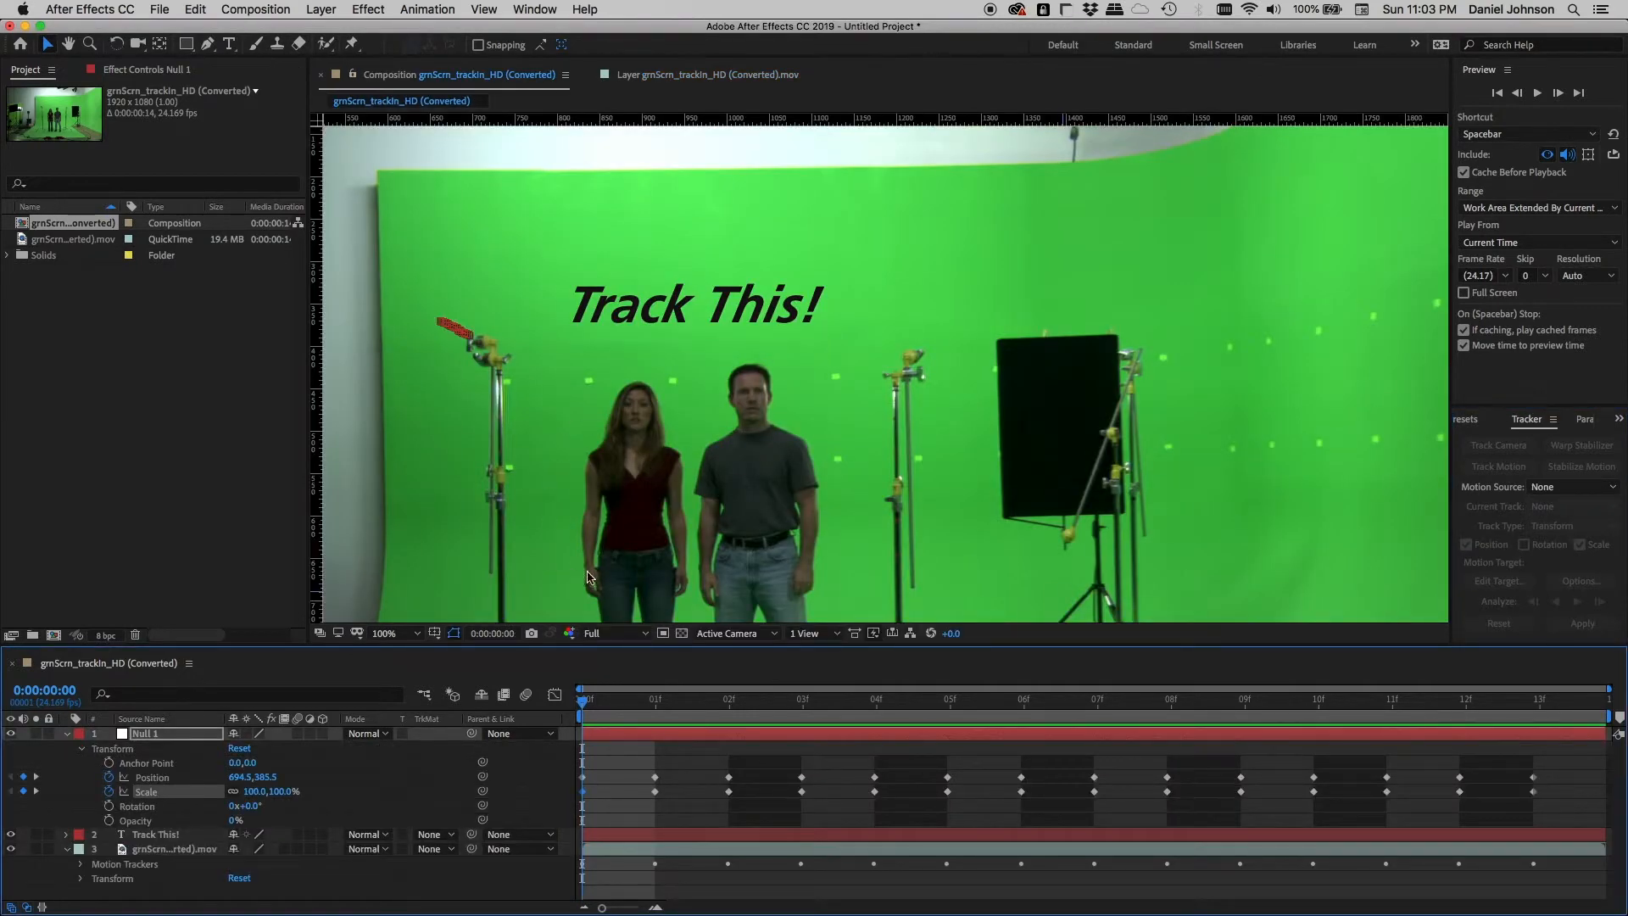
# Scrub through the composition to examine the null's position and scale keyframes, return to the first frame and collapse its properties.
pyautogui.click(391, 77)
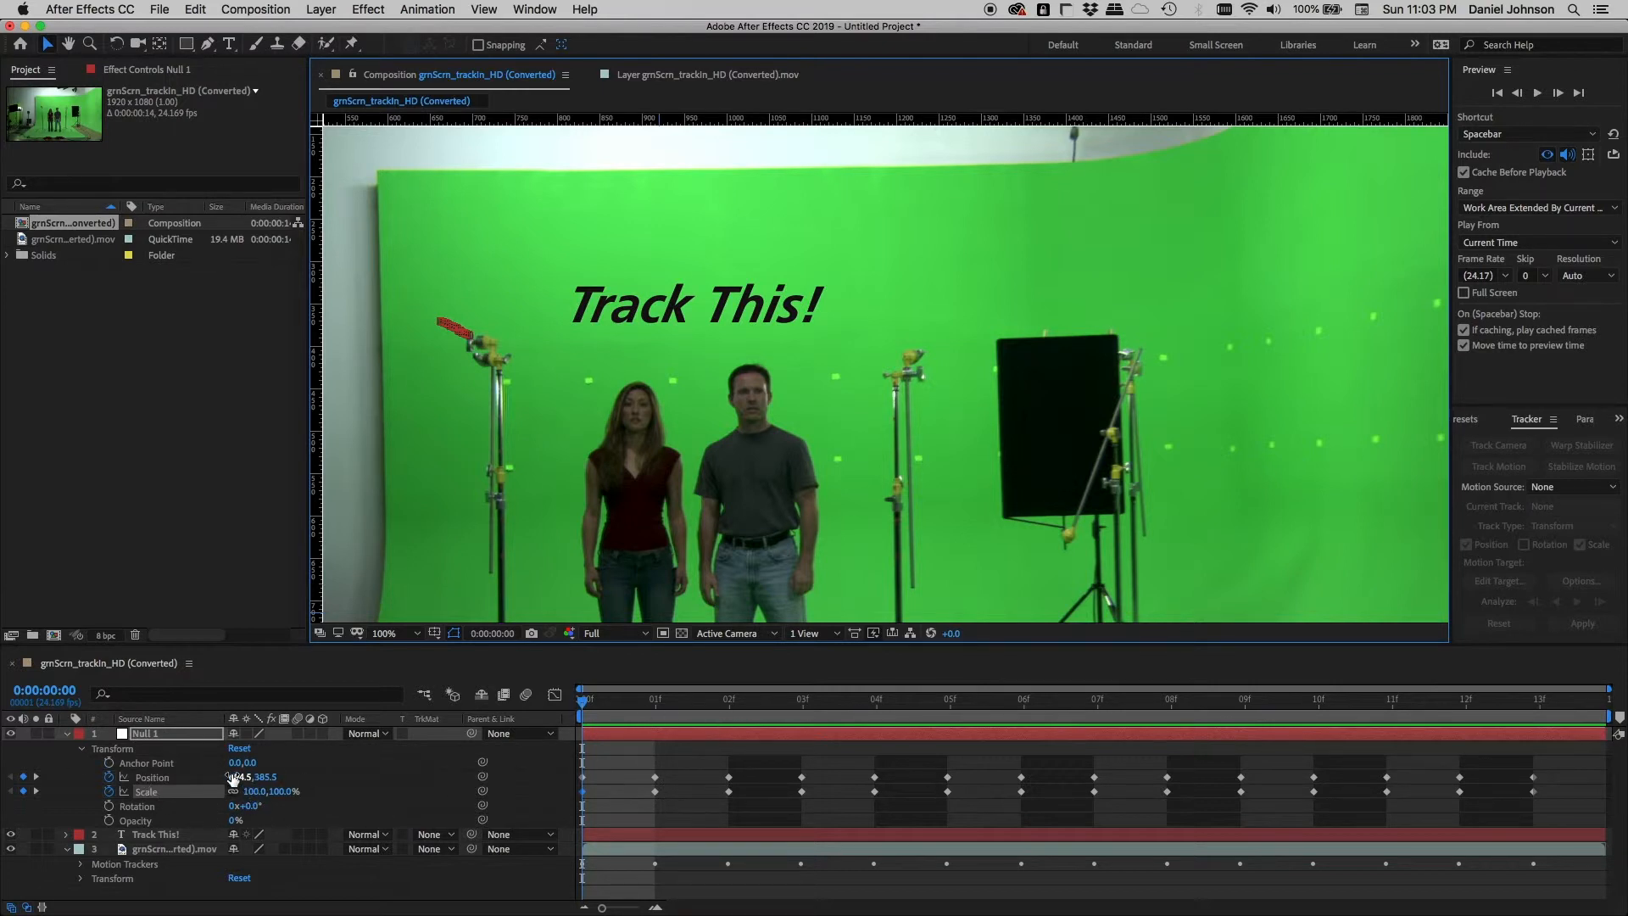
pyautogui.moveTo(584, 708); pyautogui.dragTo(1619, 755)
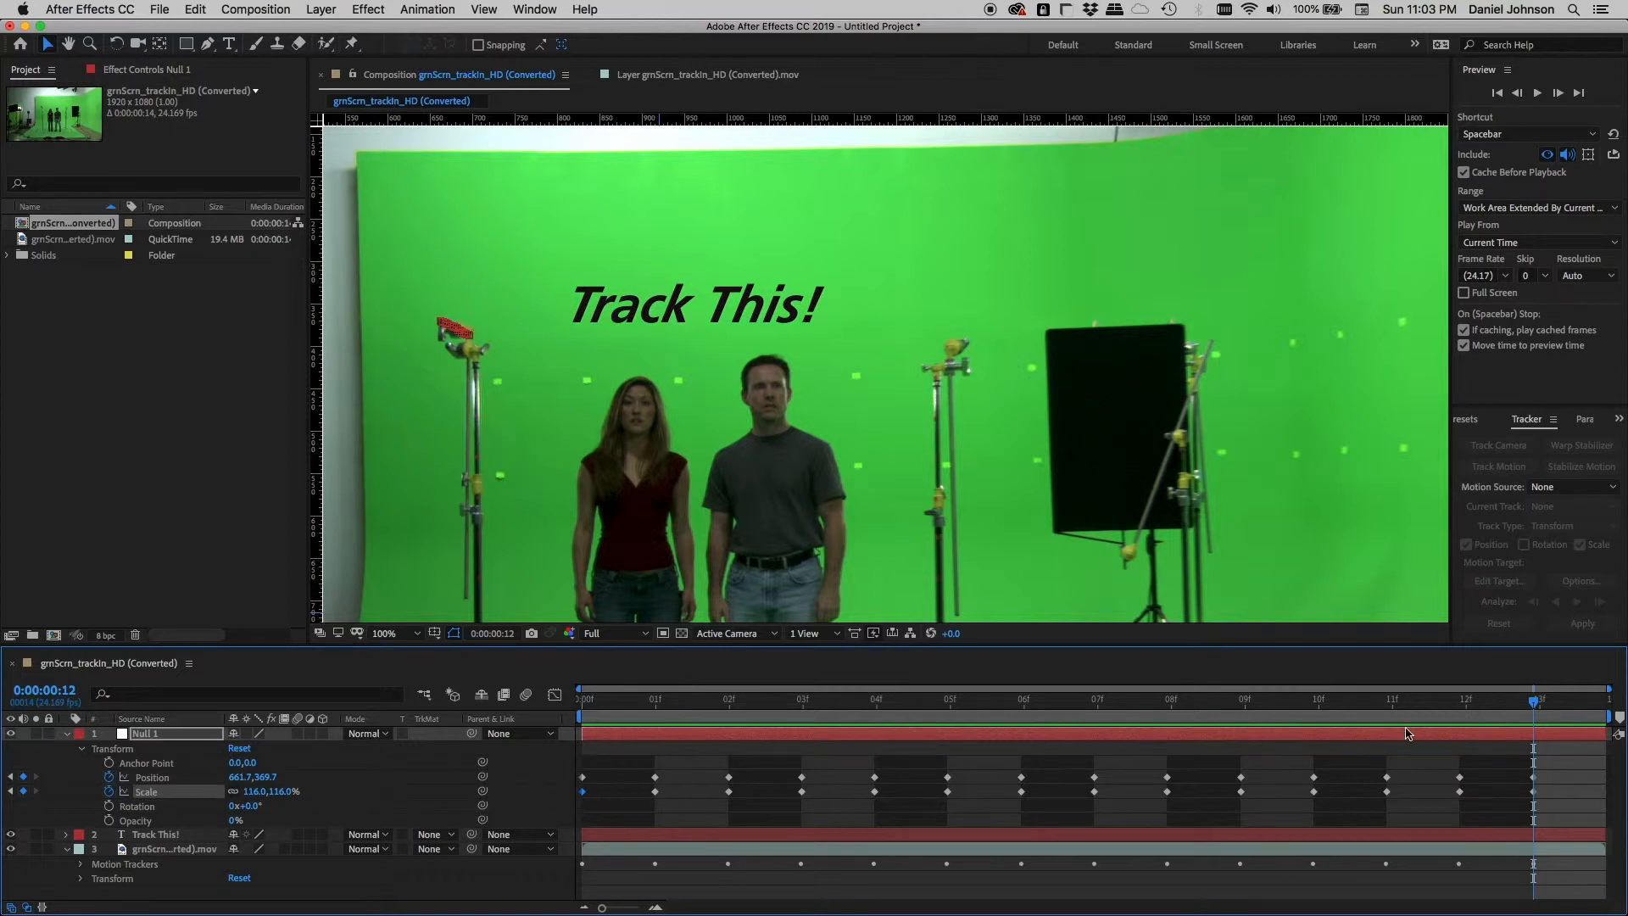
pyautogui.moveTo(1534, 707); pyautogui.dragTo(583, 704)
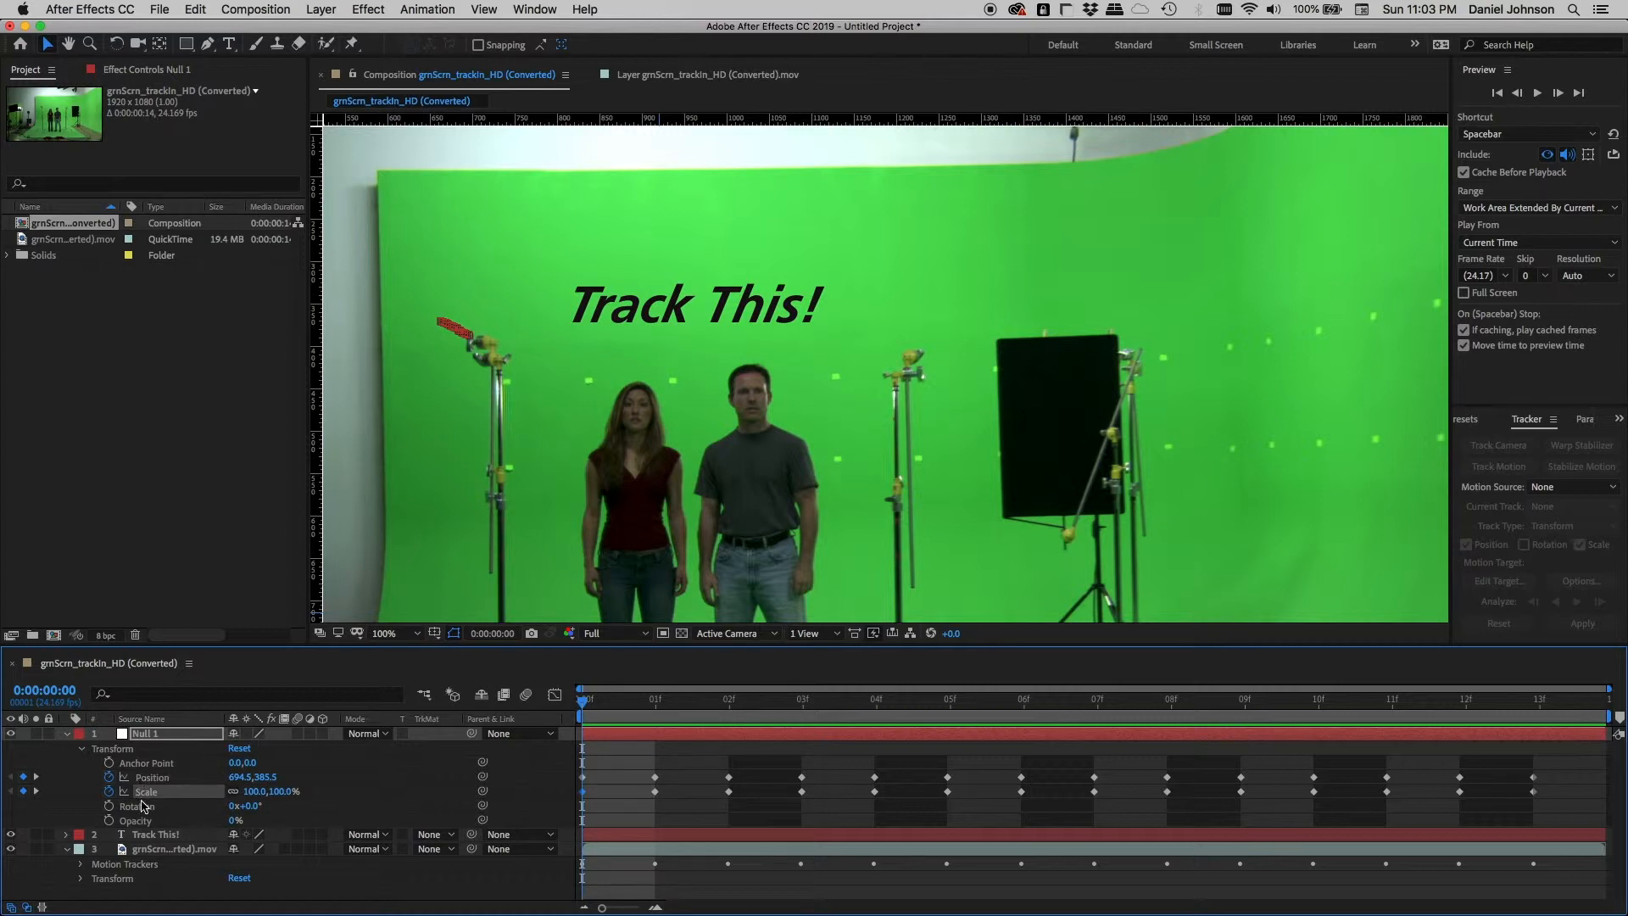
pyautogui.click(66, 734)
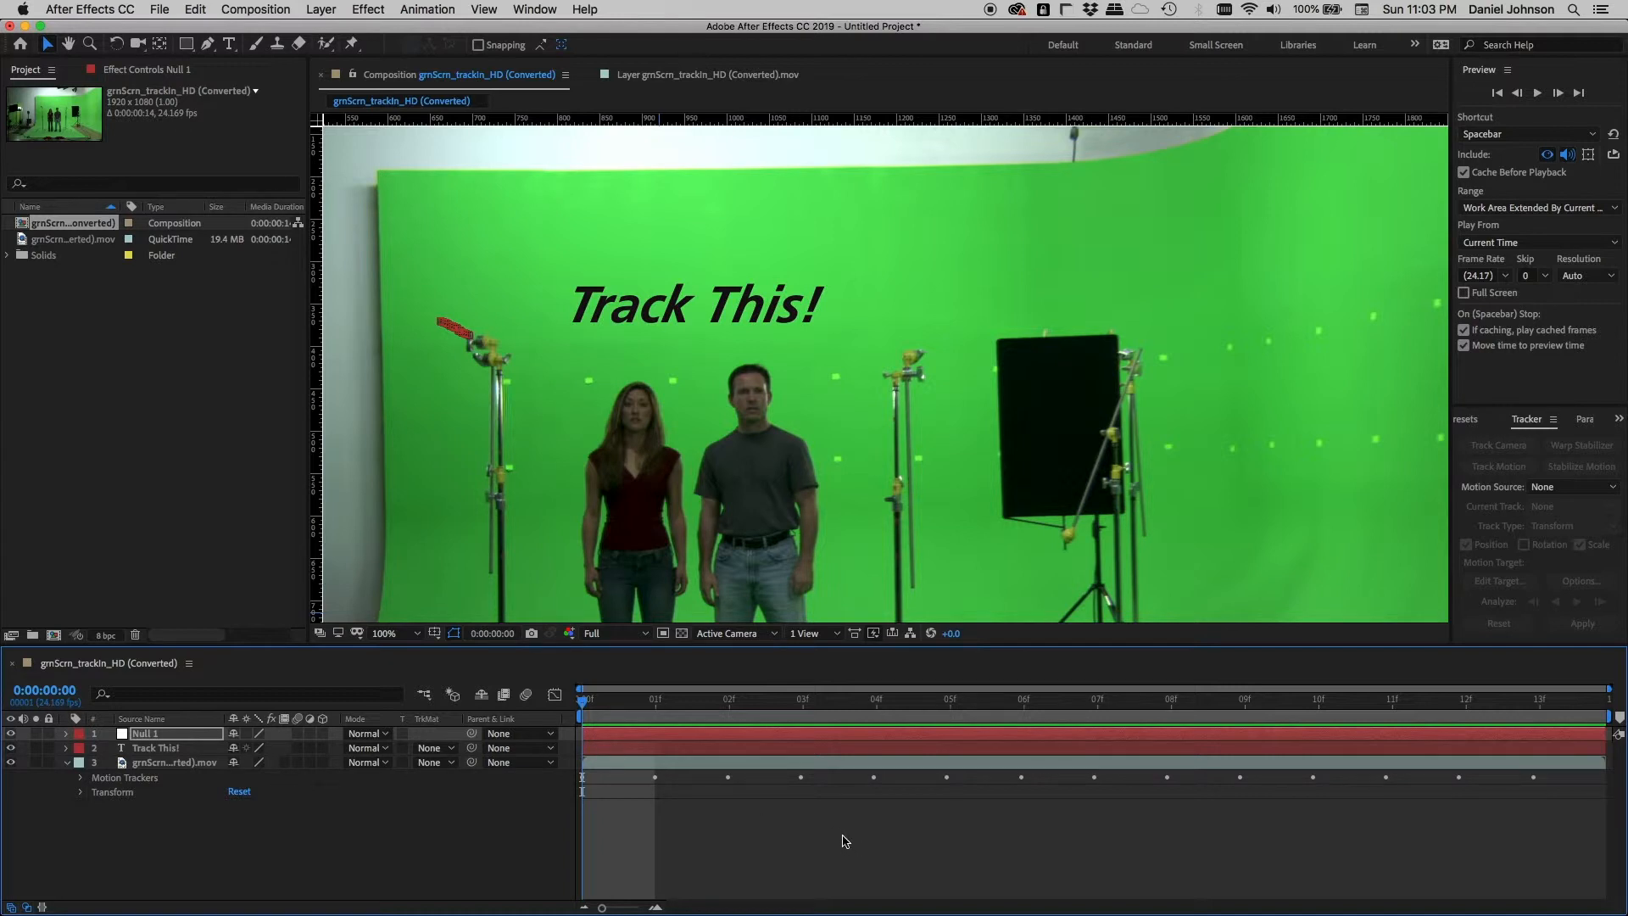
# Parent the "Track This!" text layer to Null 1 after checking the available timeline columns.
pyautogui.press(',')
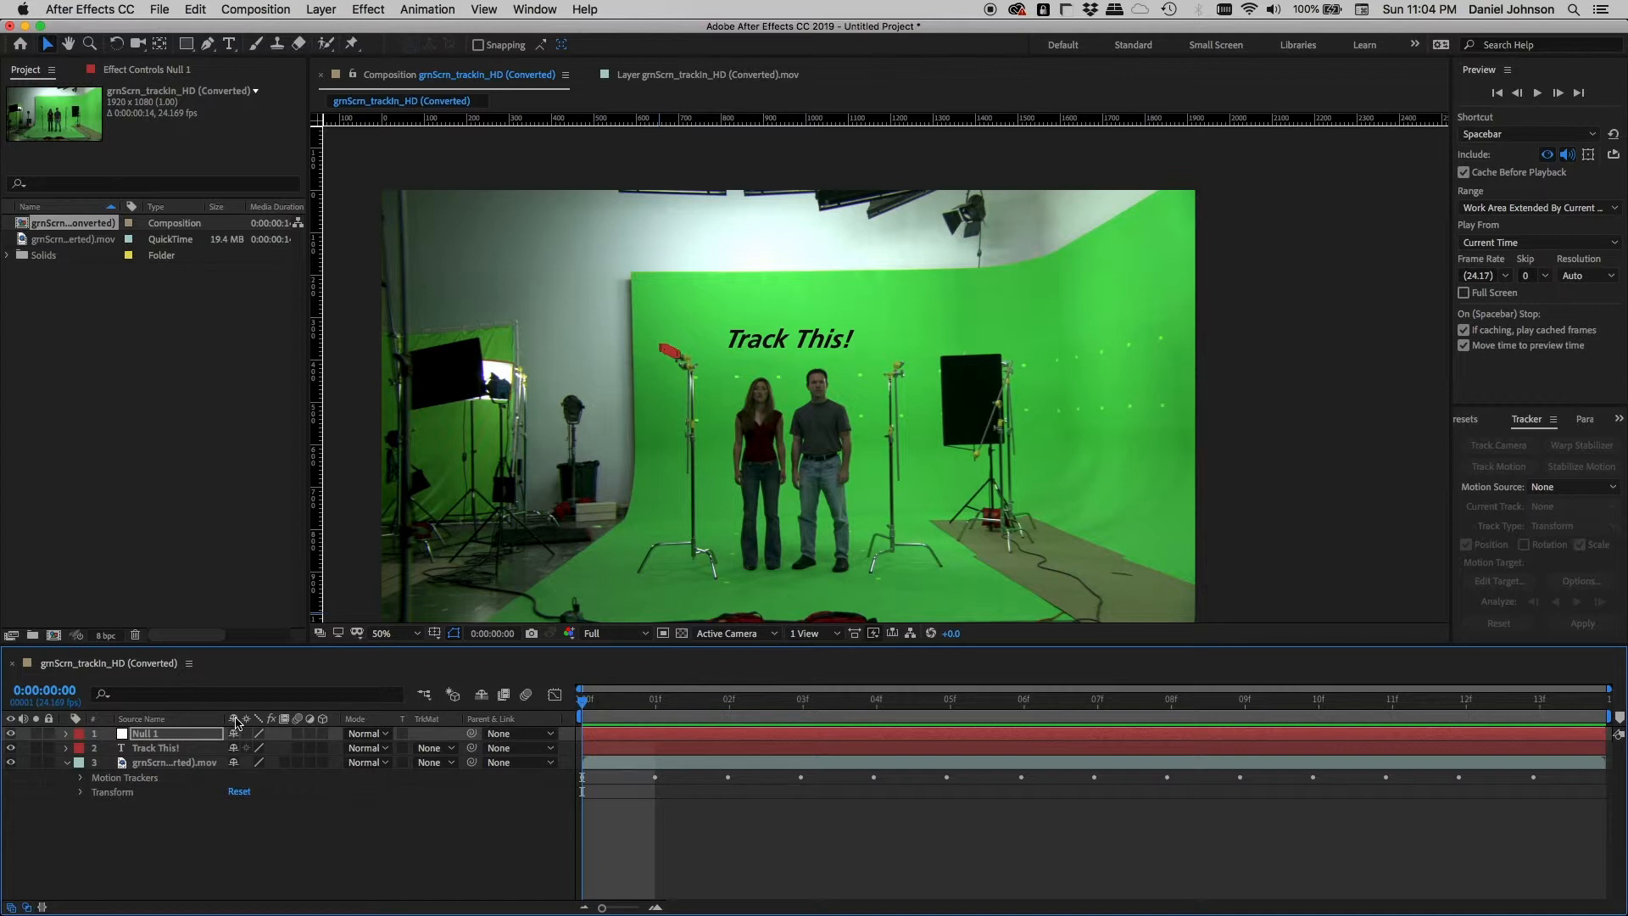
pyautogui.rightClick(477, 721)
pyautogui.moveTo(518, 775)
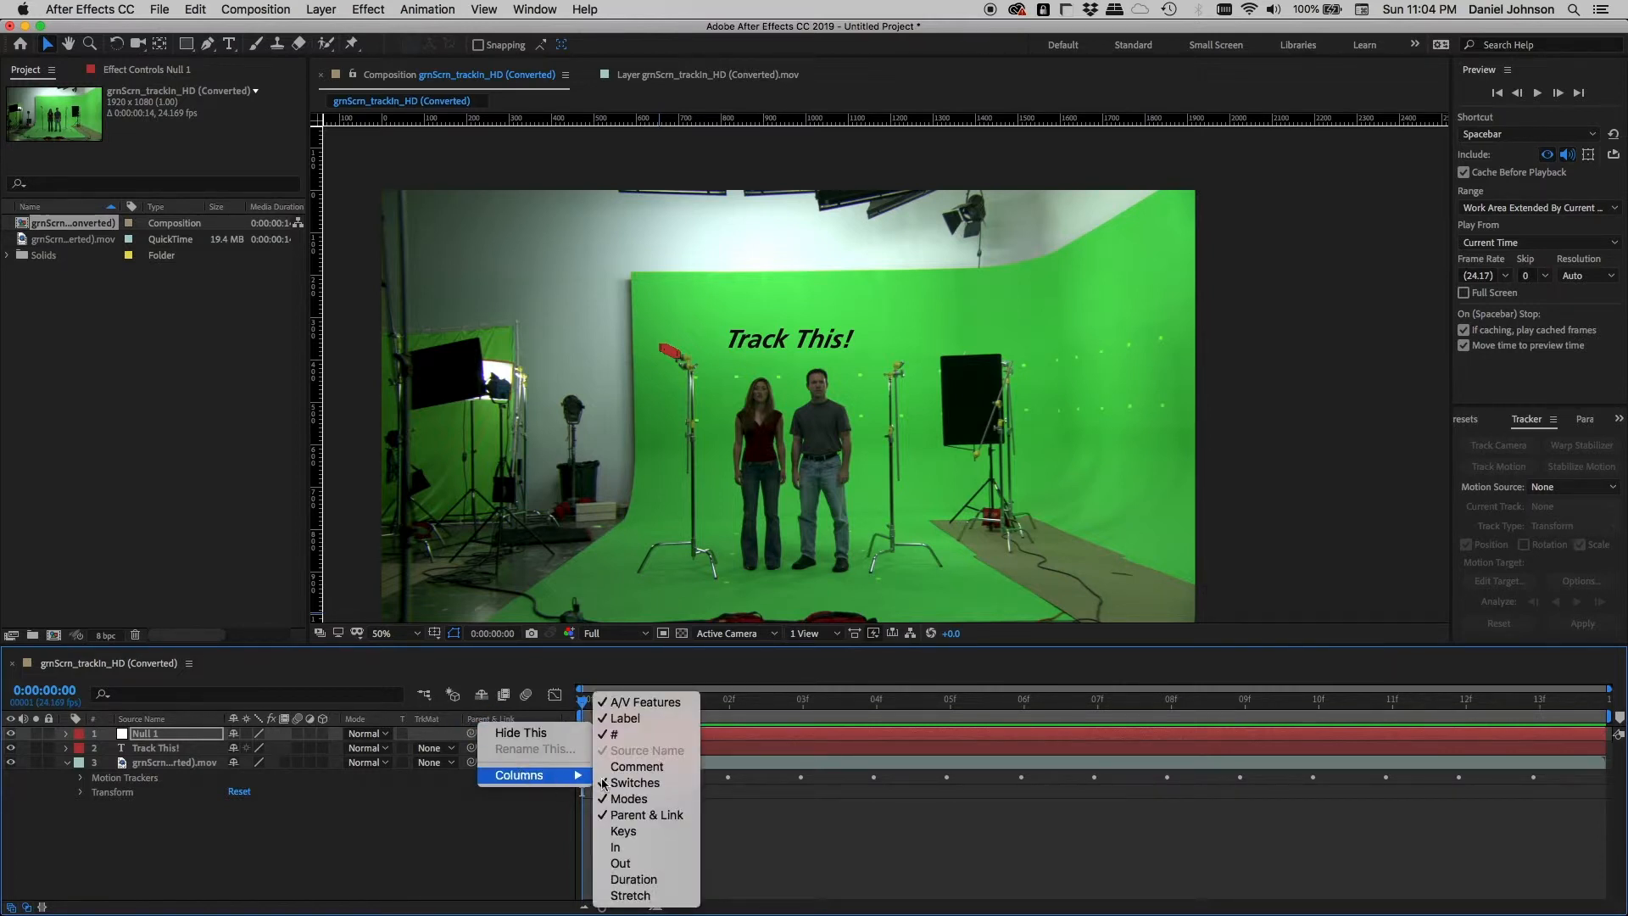
pyautogui.click(496, 831)
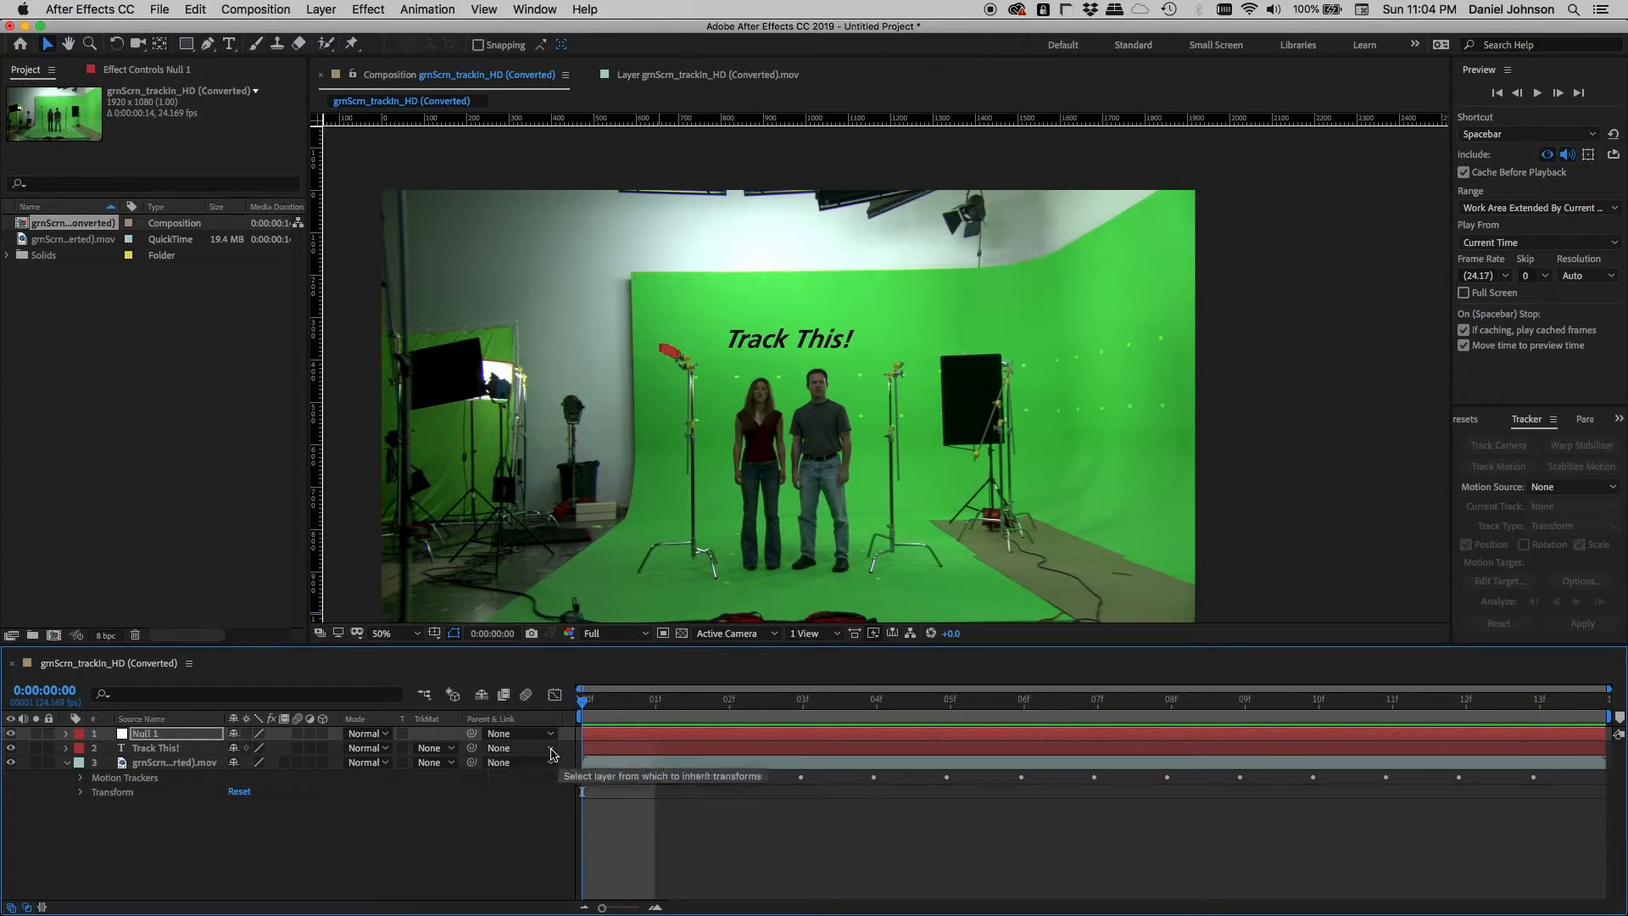
pyautogui.click(188, 750)
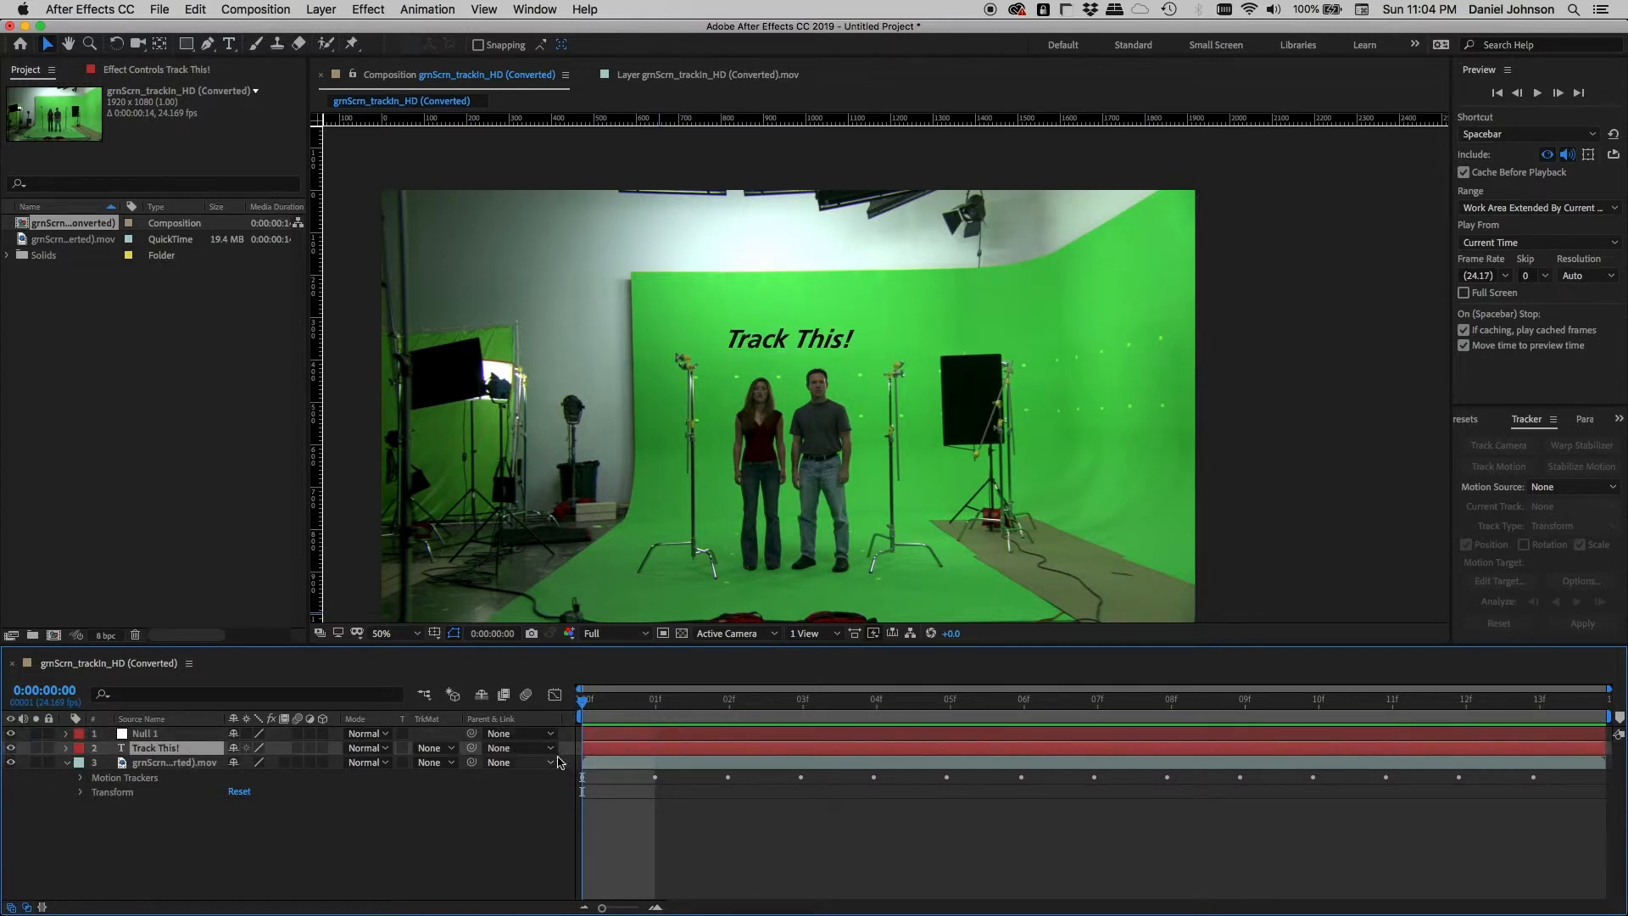
pyautogui.click(553, 751)
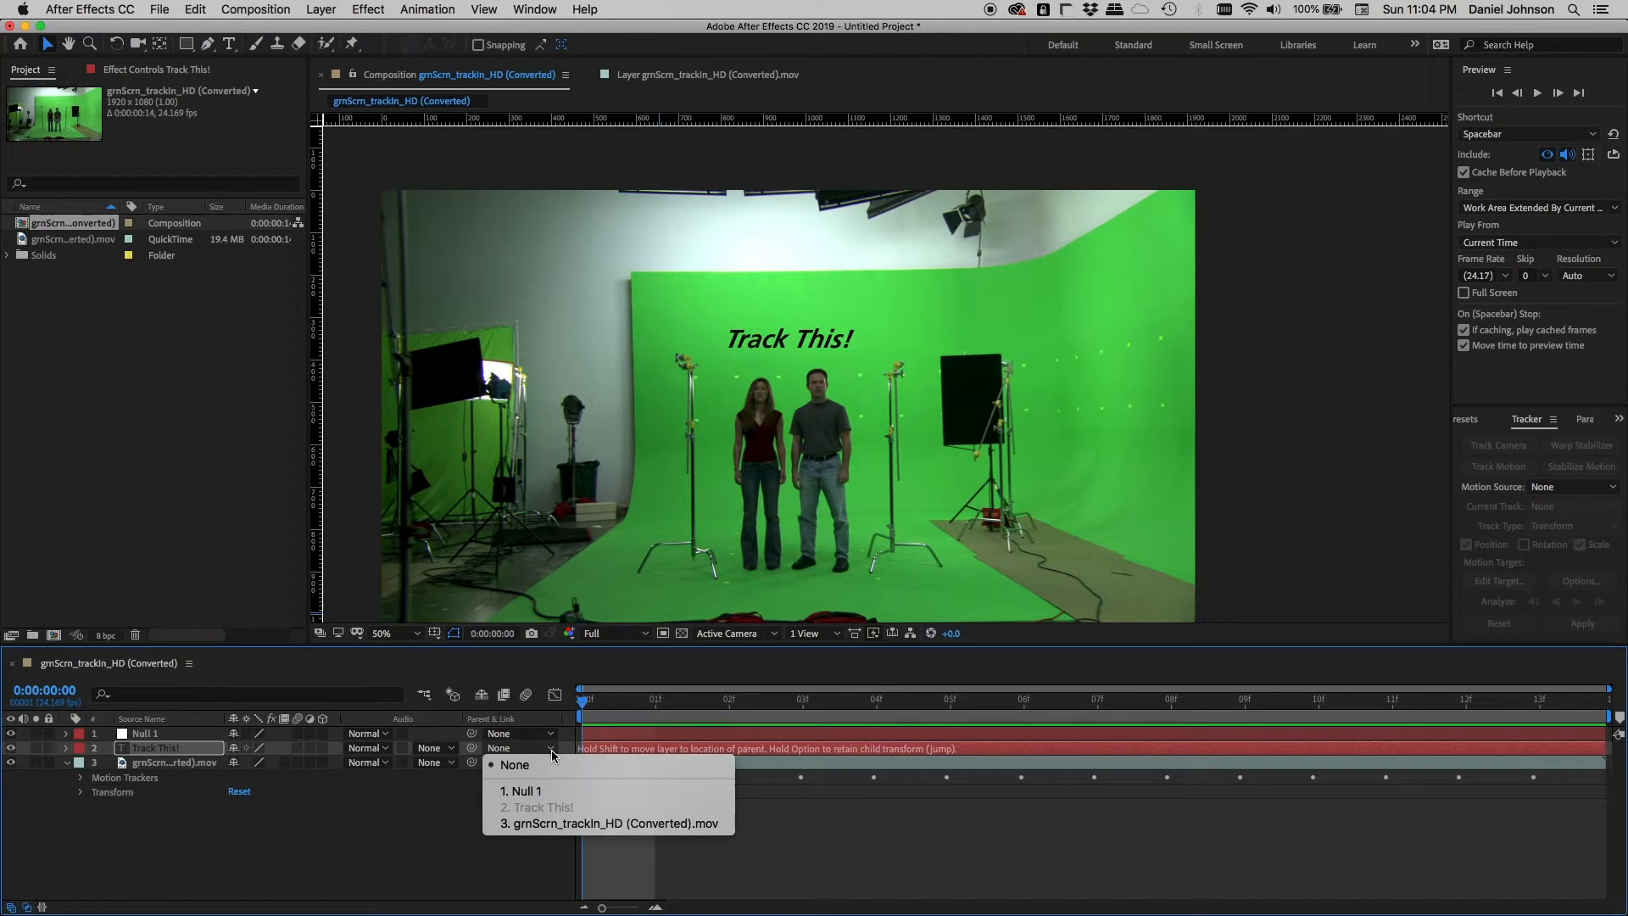
pyautogui.click(531, 792)
pyautogui.press('.')
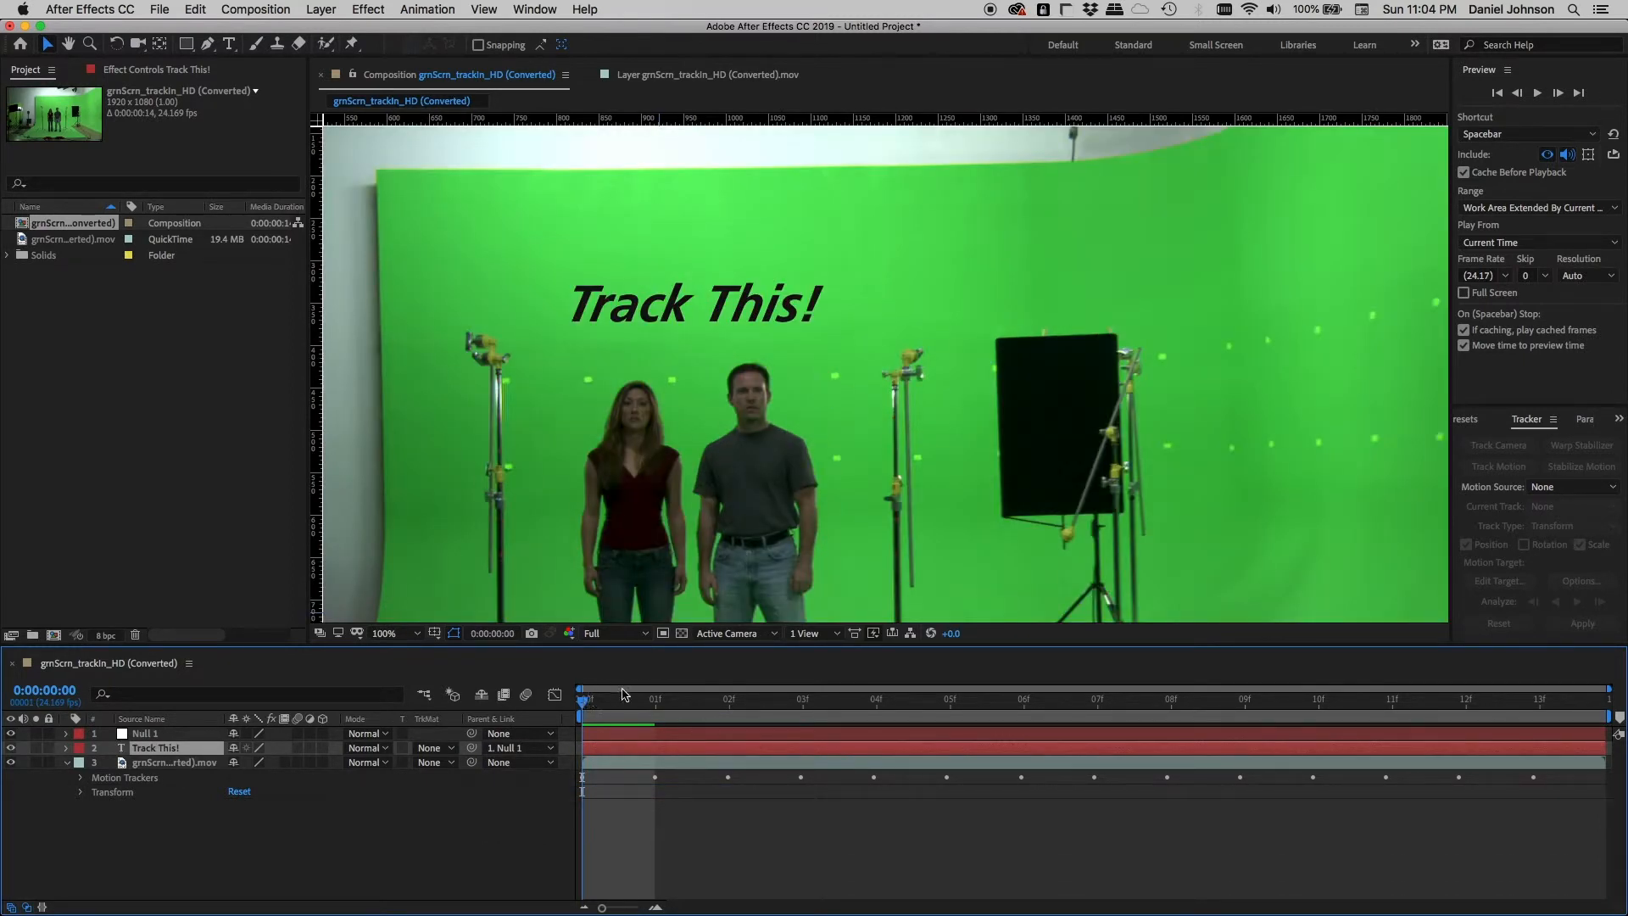
# Preview the shot and step back and forth through its frames to check how the text follows the push-in, ending on the first frame.
pyautogui.press('space')
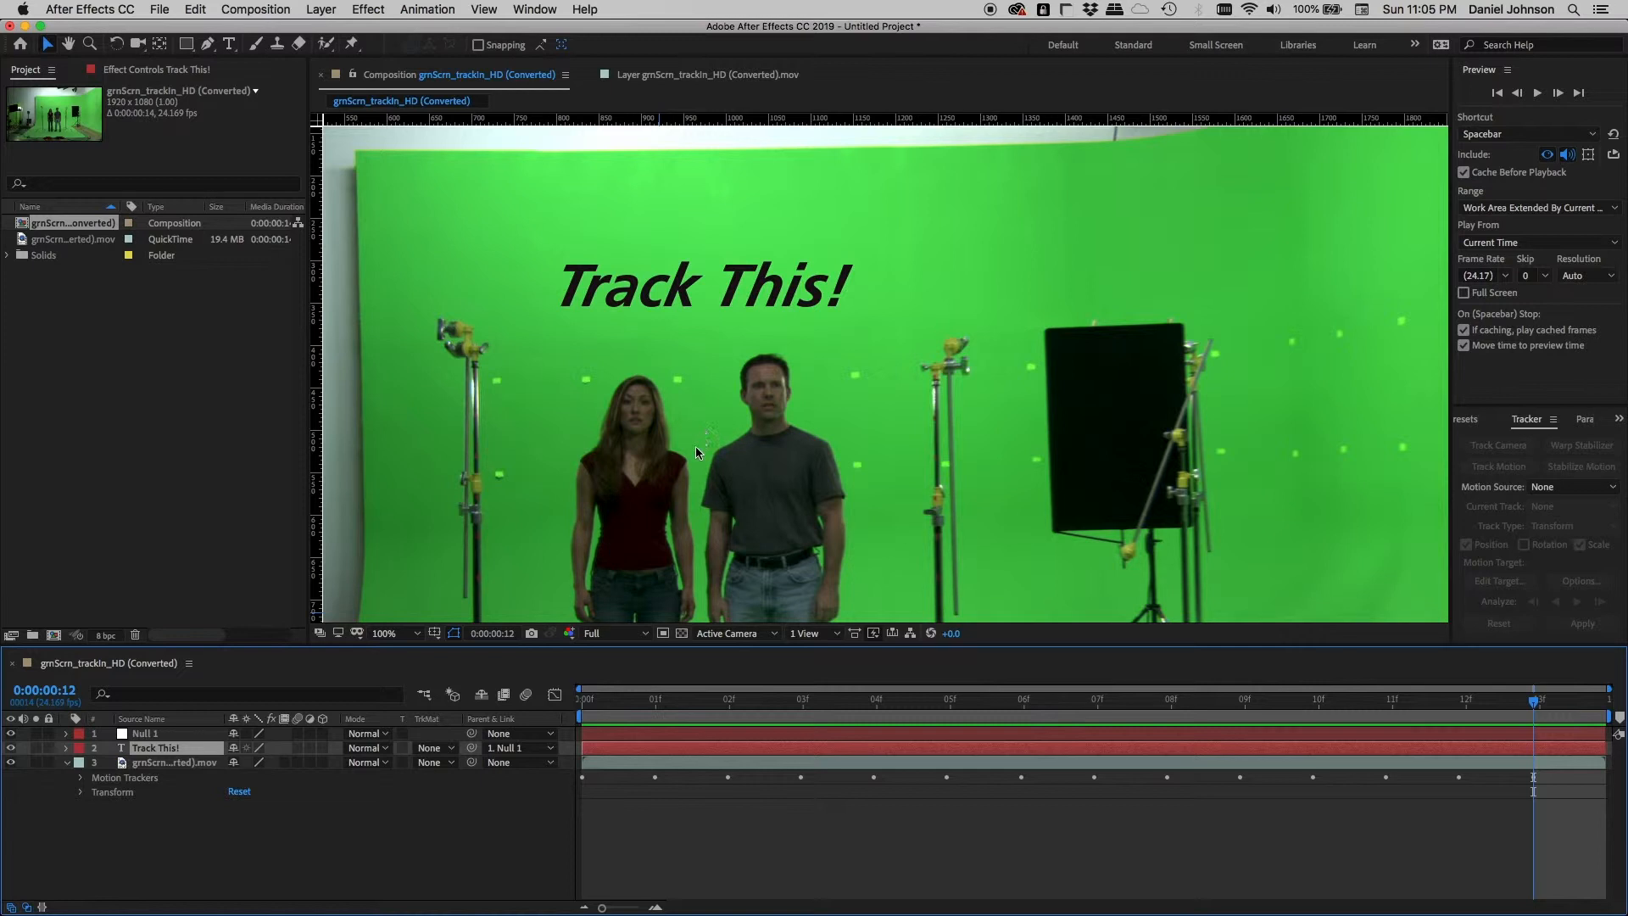
pyautogui.press('pageup')
pyautogui.press('pageup')
pyautogui.press('pageup')
pyautogui.press('pageup')
pyautogui.press('pageup')
pyautogui.press('pageup')
pyautogui.press('pageup')
pyautogui.press('pageup')
pyautogui.press('pageup')
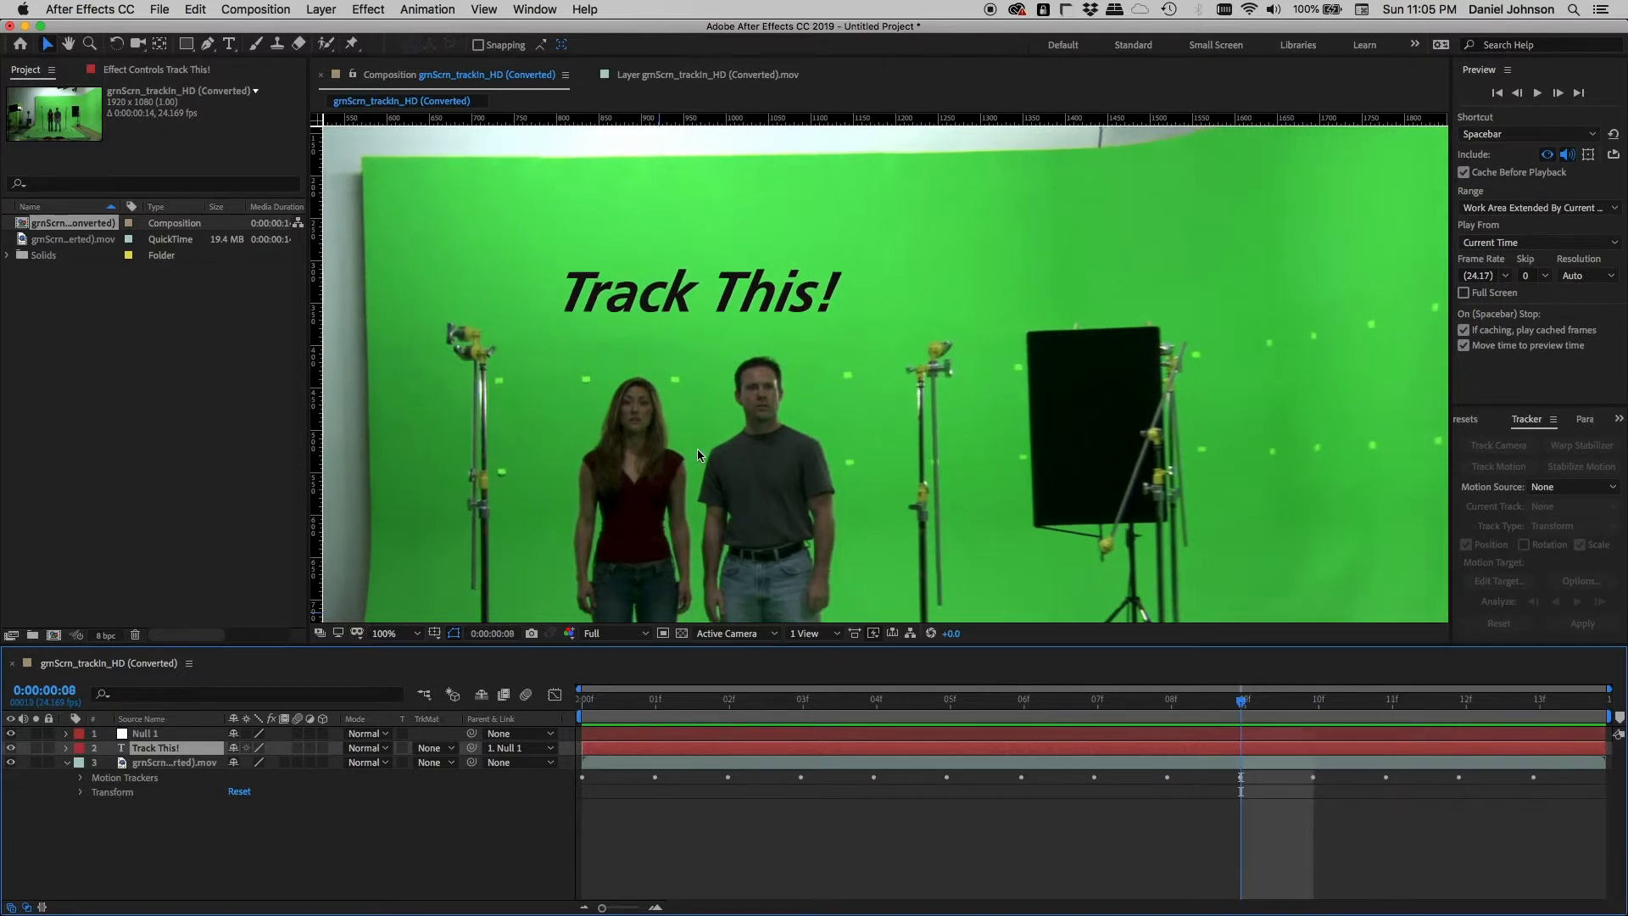
pyautogui.press('pageup')
pyautogui.press('pageup')
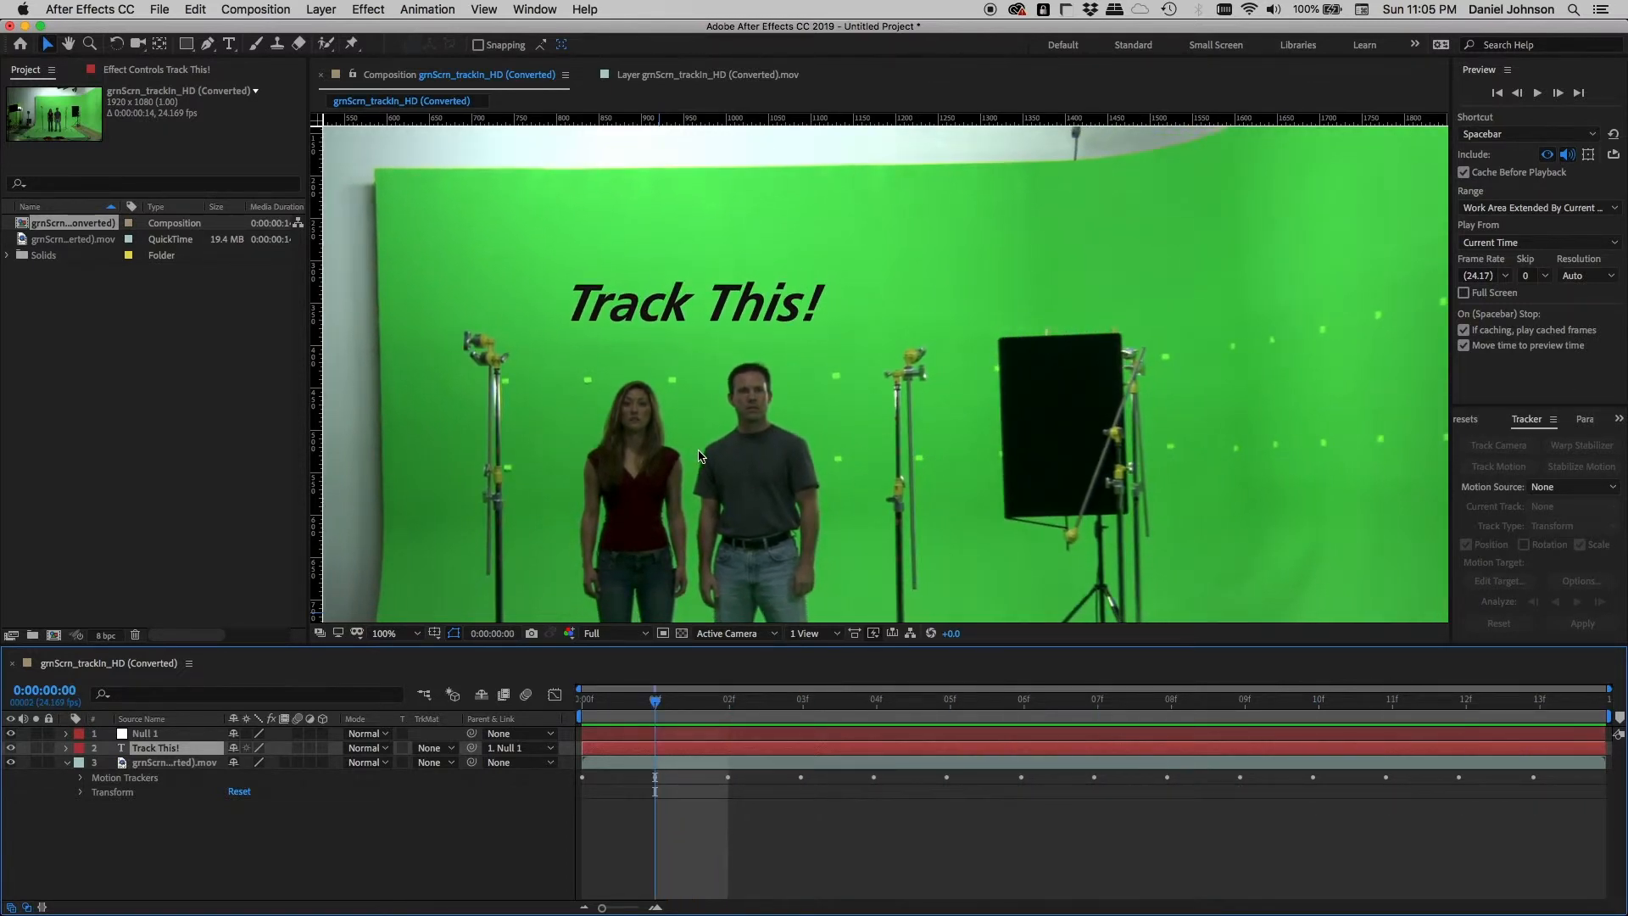
pyautogui.press('pagedown')
pyautogui.press('pagedown')
pyautogui.press('pagedown')
pyautogui.press('pagedown')
pyautogui.press('pagedown')
pyautogui.press('pagedown')
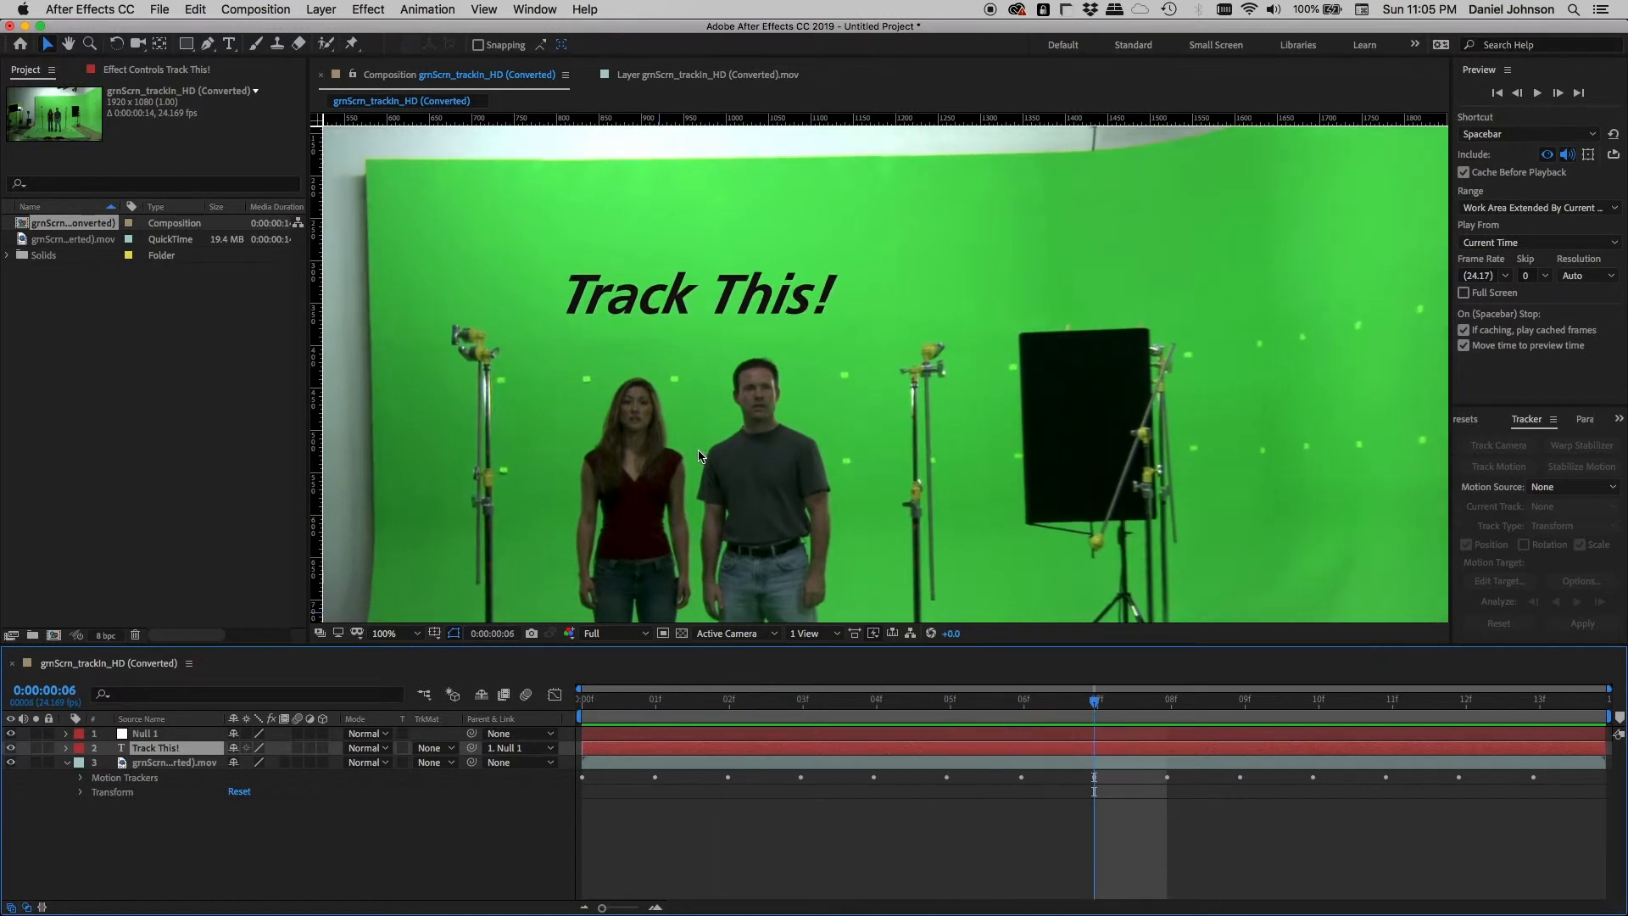
pyautogui.press('pagedown')
pyautogui.press('pagedown')
pyautogui.press('pagedown')
pyautogui.press('pagedown')
pyautogui.press('pagedown')
pyautogui.press('pagedown')
pyautogui.press('pagedown')
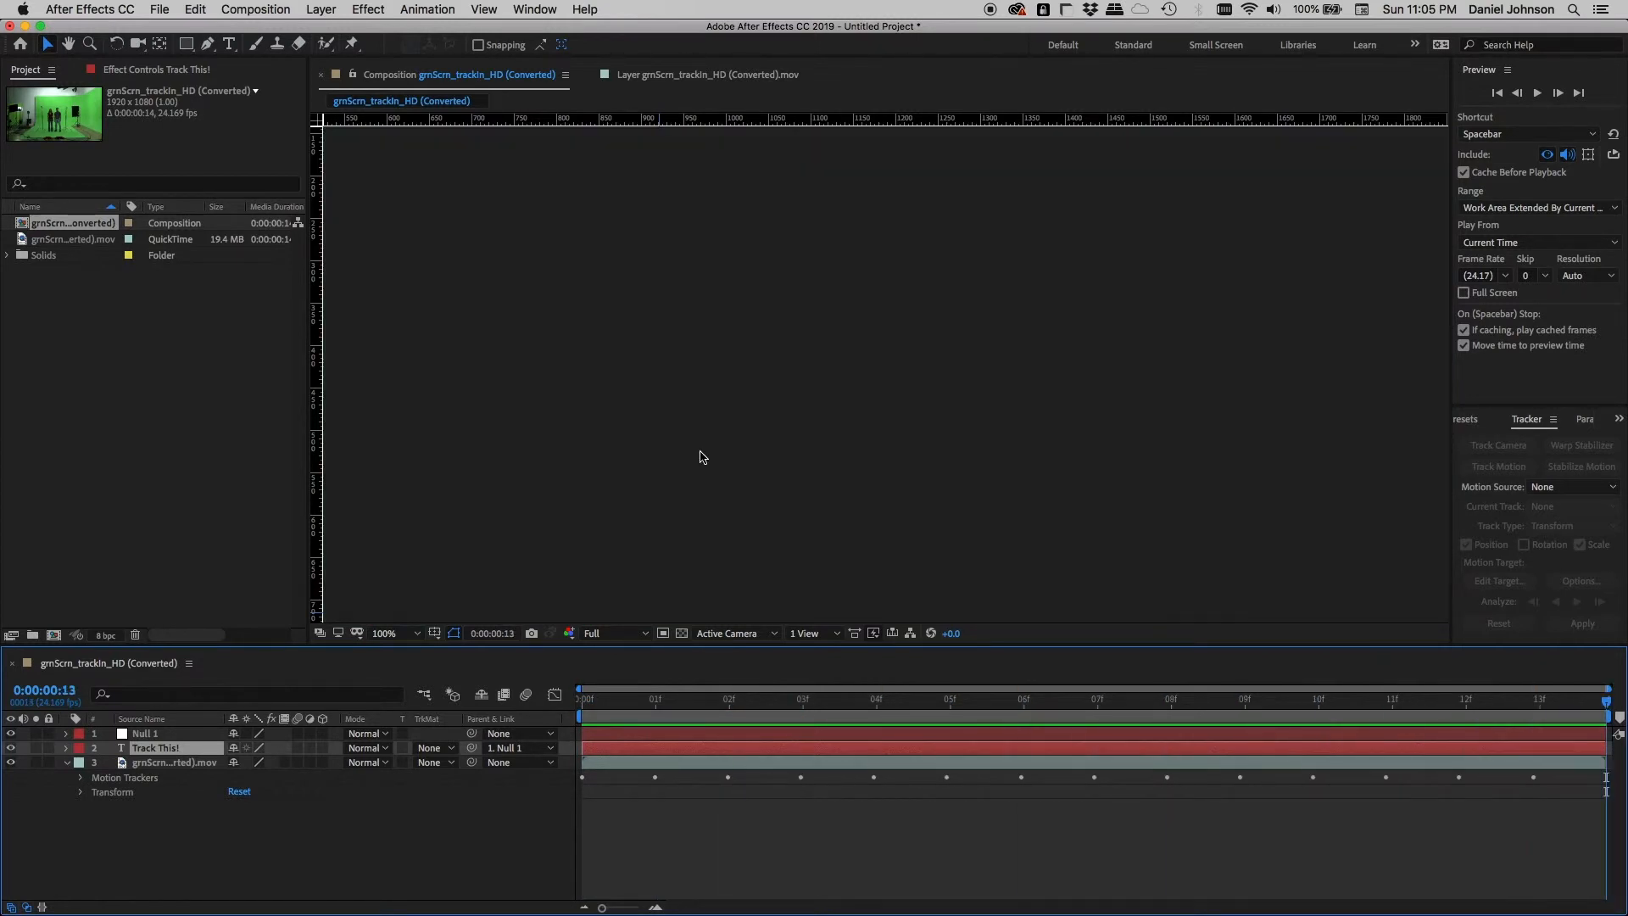
pyautogui.press('pageup')
pyautogui.press('pageup')
pyautogui.press('pageup')
pyautogui.press('pageup')
pyautogui.press('pageup')
pyautogui.press('pageup')
pyautogui.press('pageup')
pyautogui.press('pageup')
pyautogui.press('pageup')
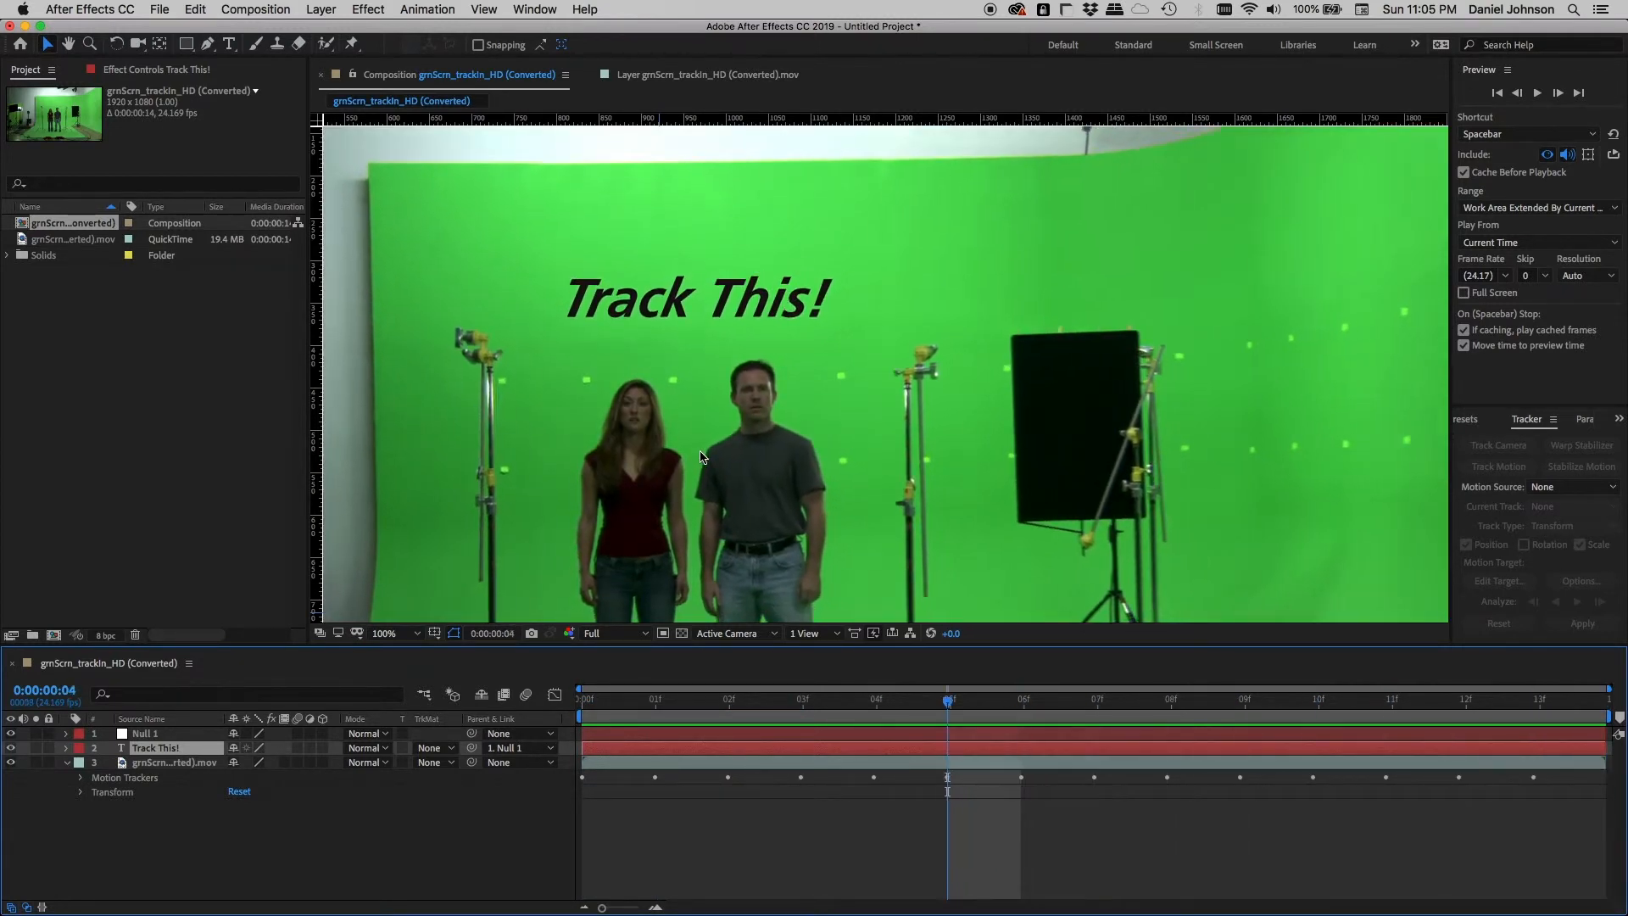
pyautogui.press('pageup')
pyautogui.press('pageup')
pyautogui.press('pageup')
pyautogui.press('pageup')
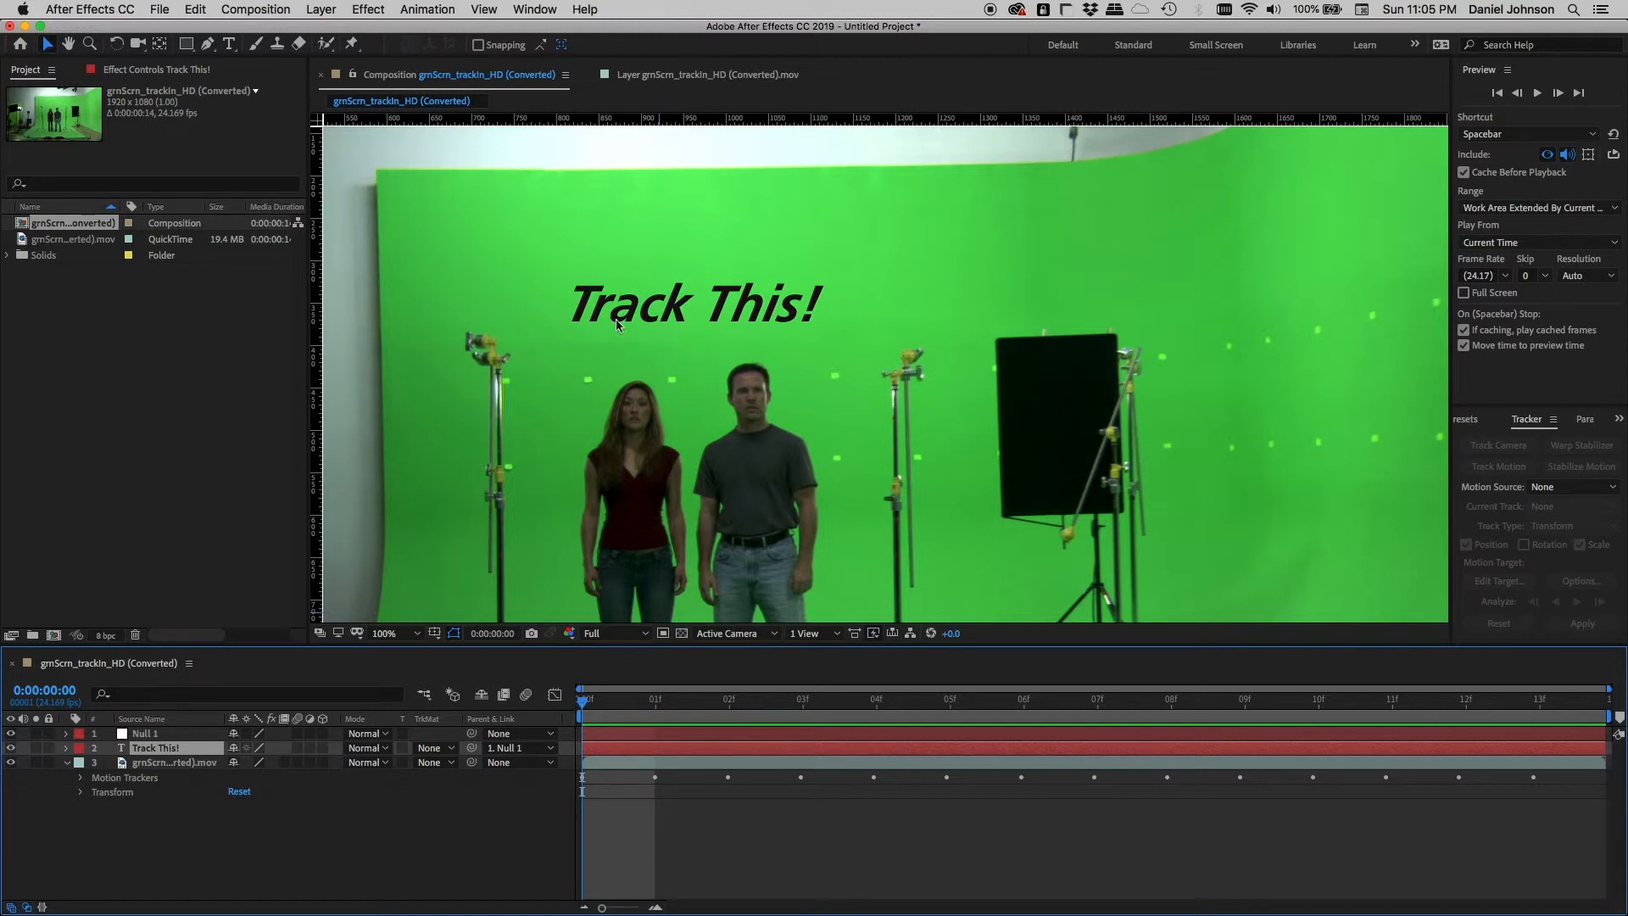
pyautogui.press('pagedown')
pyautogui.press('pagedown')
pyautogui.press('pagedown')
pyautogui.press('pagedown')
pyautogui.press('pagedown')
pyautogui.press('pagedown')
pyautogui.press('pagedown')
pyautogui.press('pagedown')
pyautogui.press('pagedown')
pyautogui.press('pagedown')
pyautogui.press('pagedown')
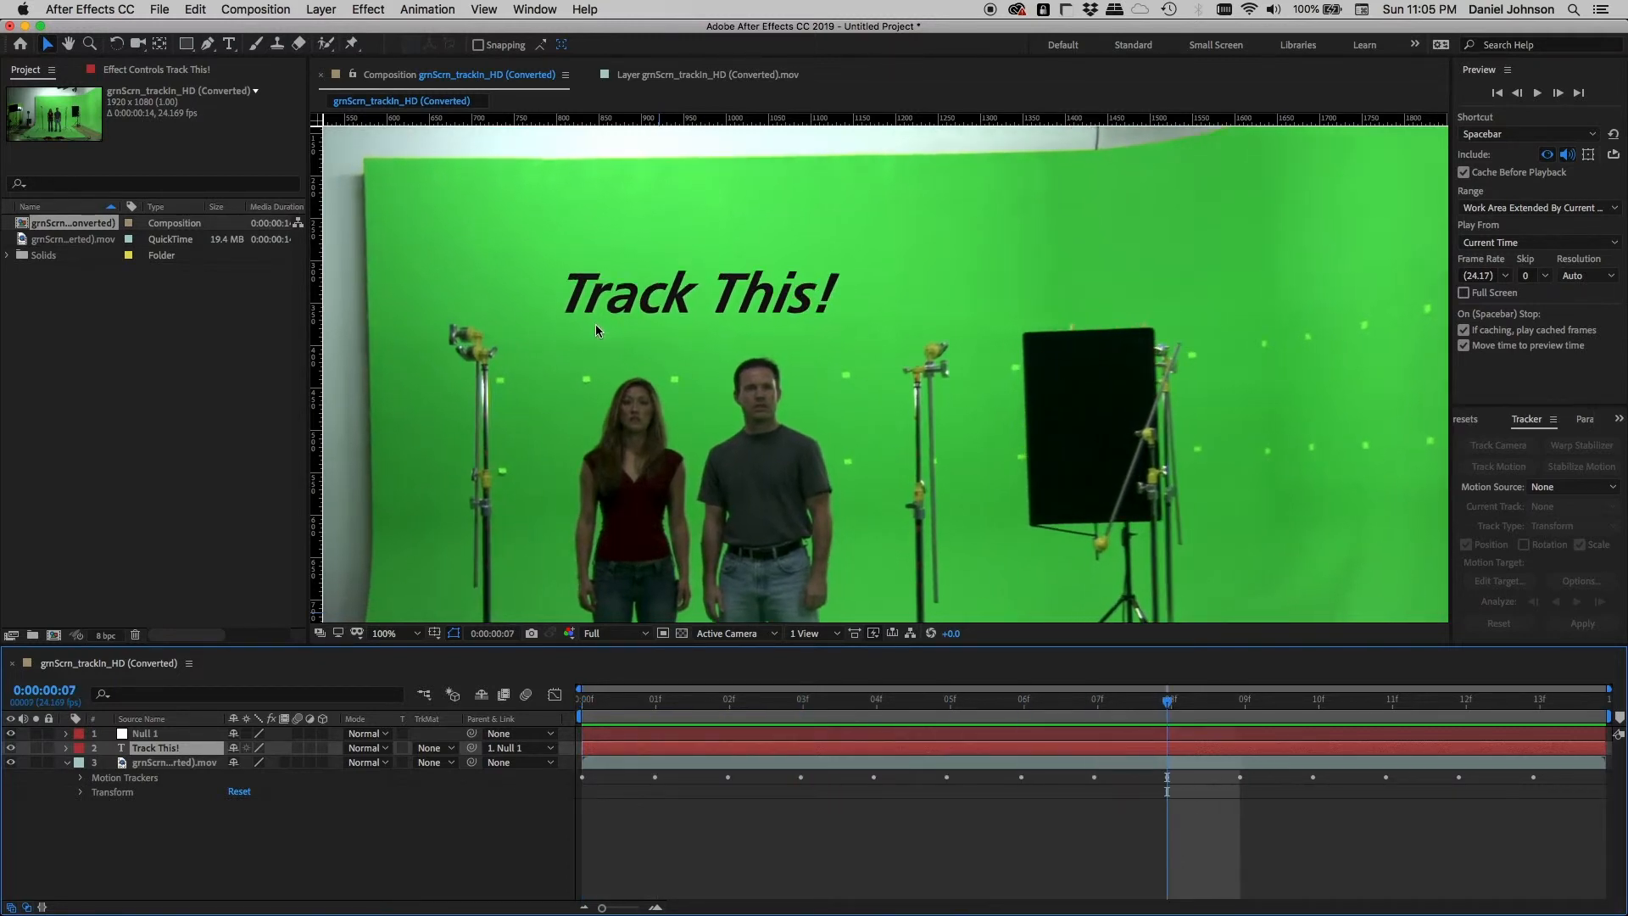
pyautogui.press('pagedown')
pyautogui.press('pagedown')
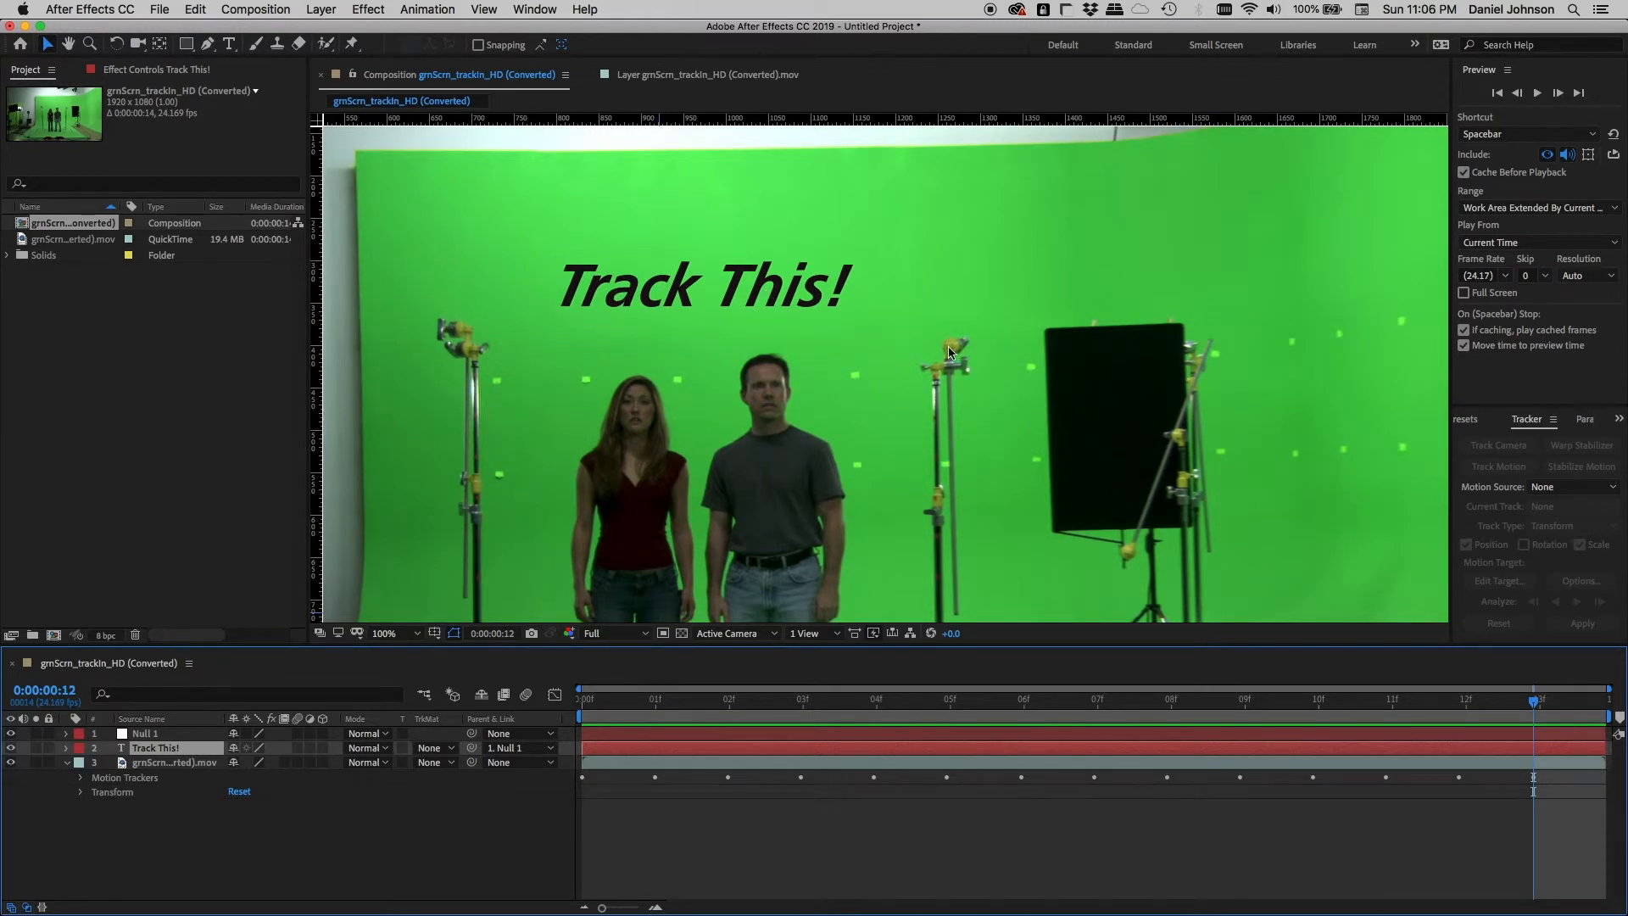
pyautogui.press('pagedown')
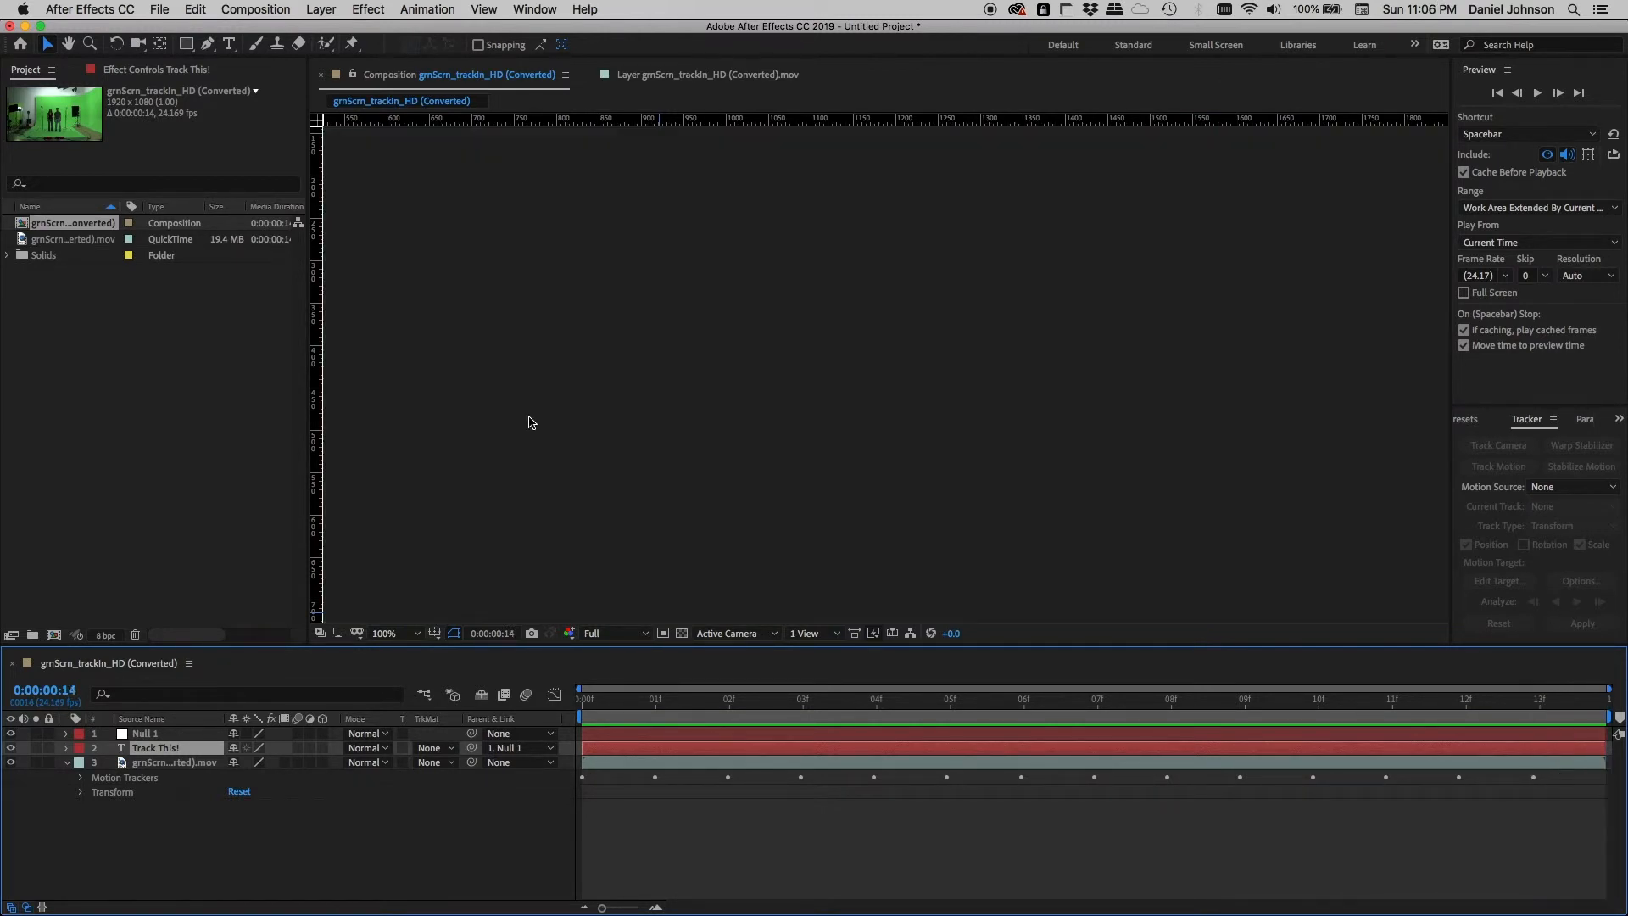
pyautogui.press('Home')
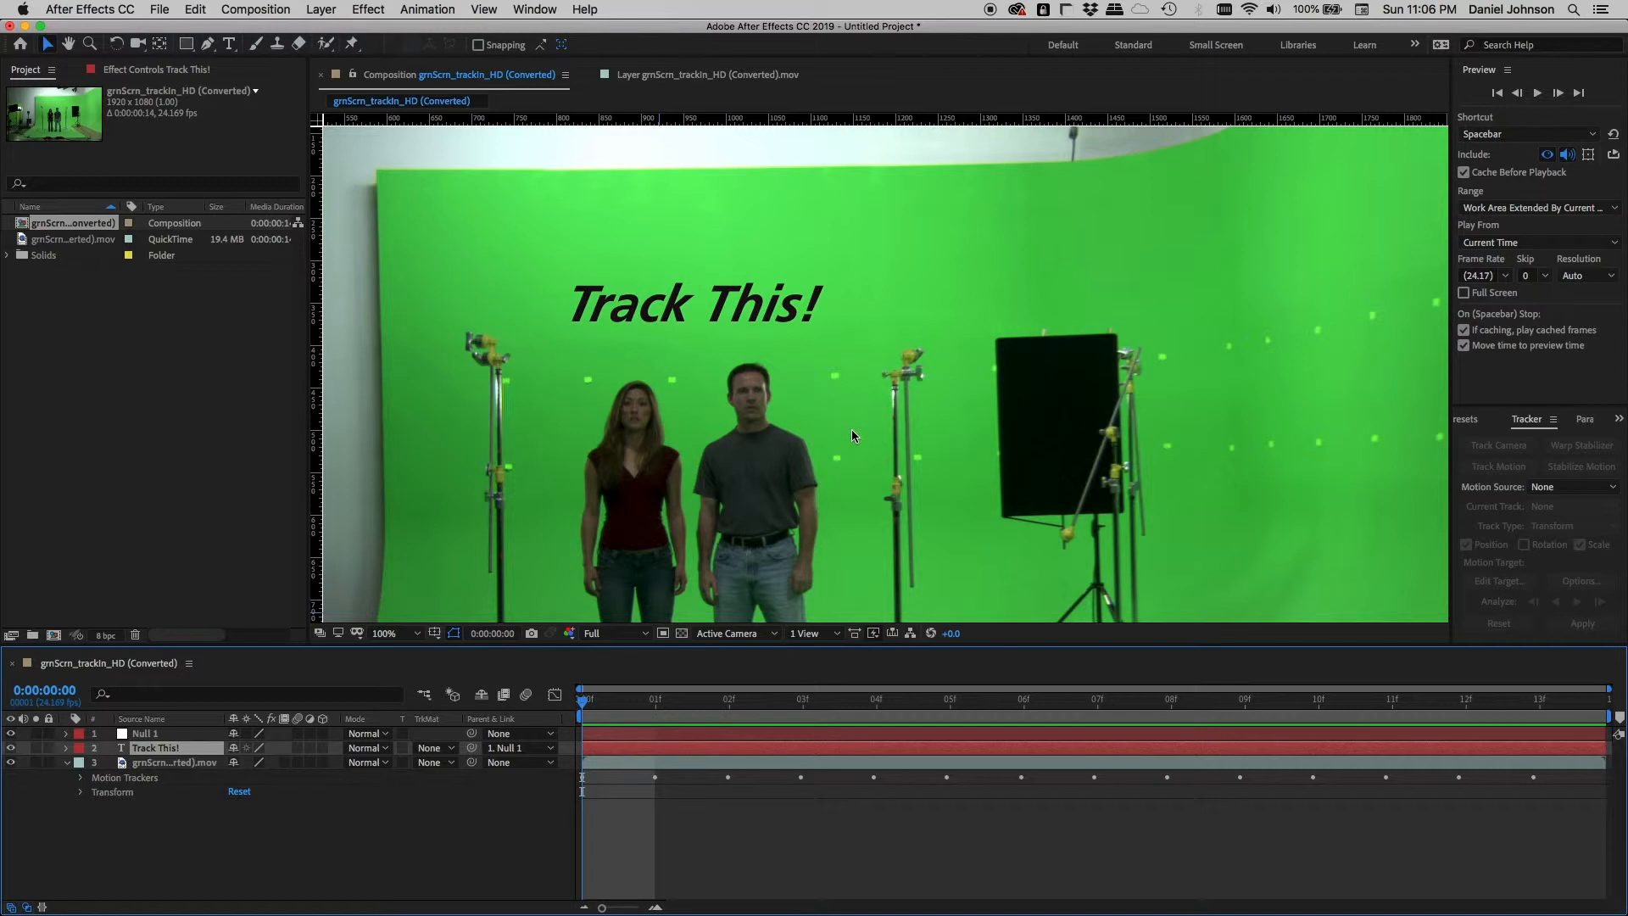
# Collapse the green-screen footage layer's properties and start a second motion tracker on that layer.
pyautogui.scroll(-2, 894, 391)
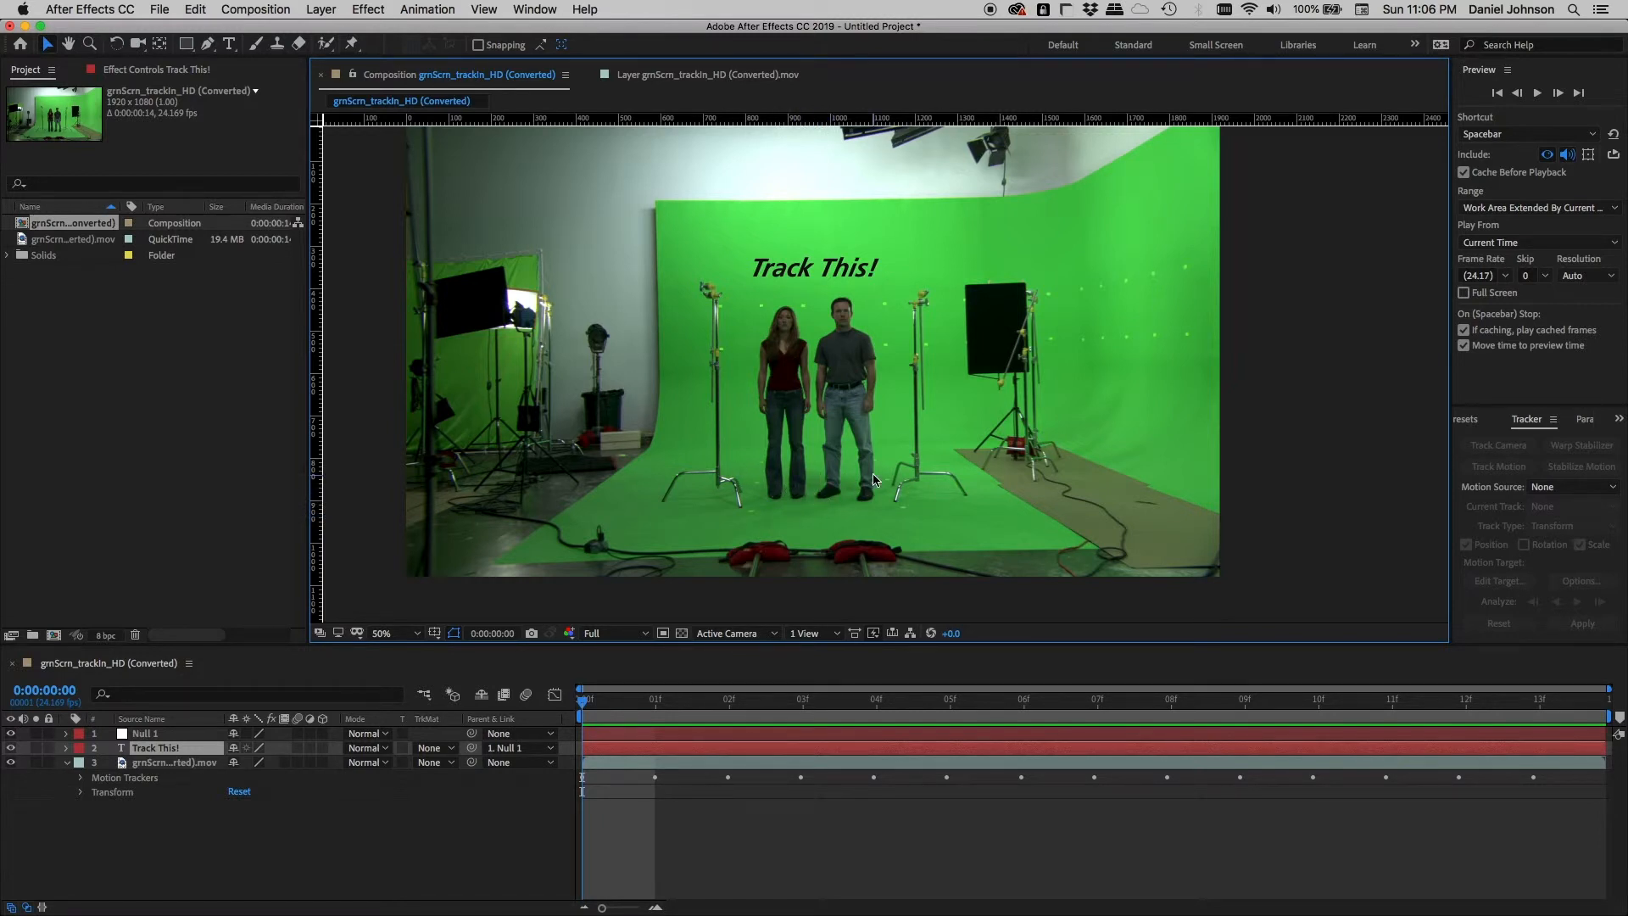
pyautogui.press('.')
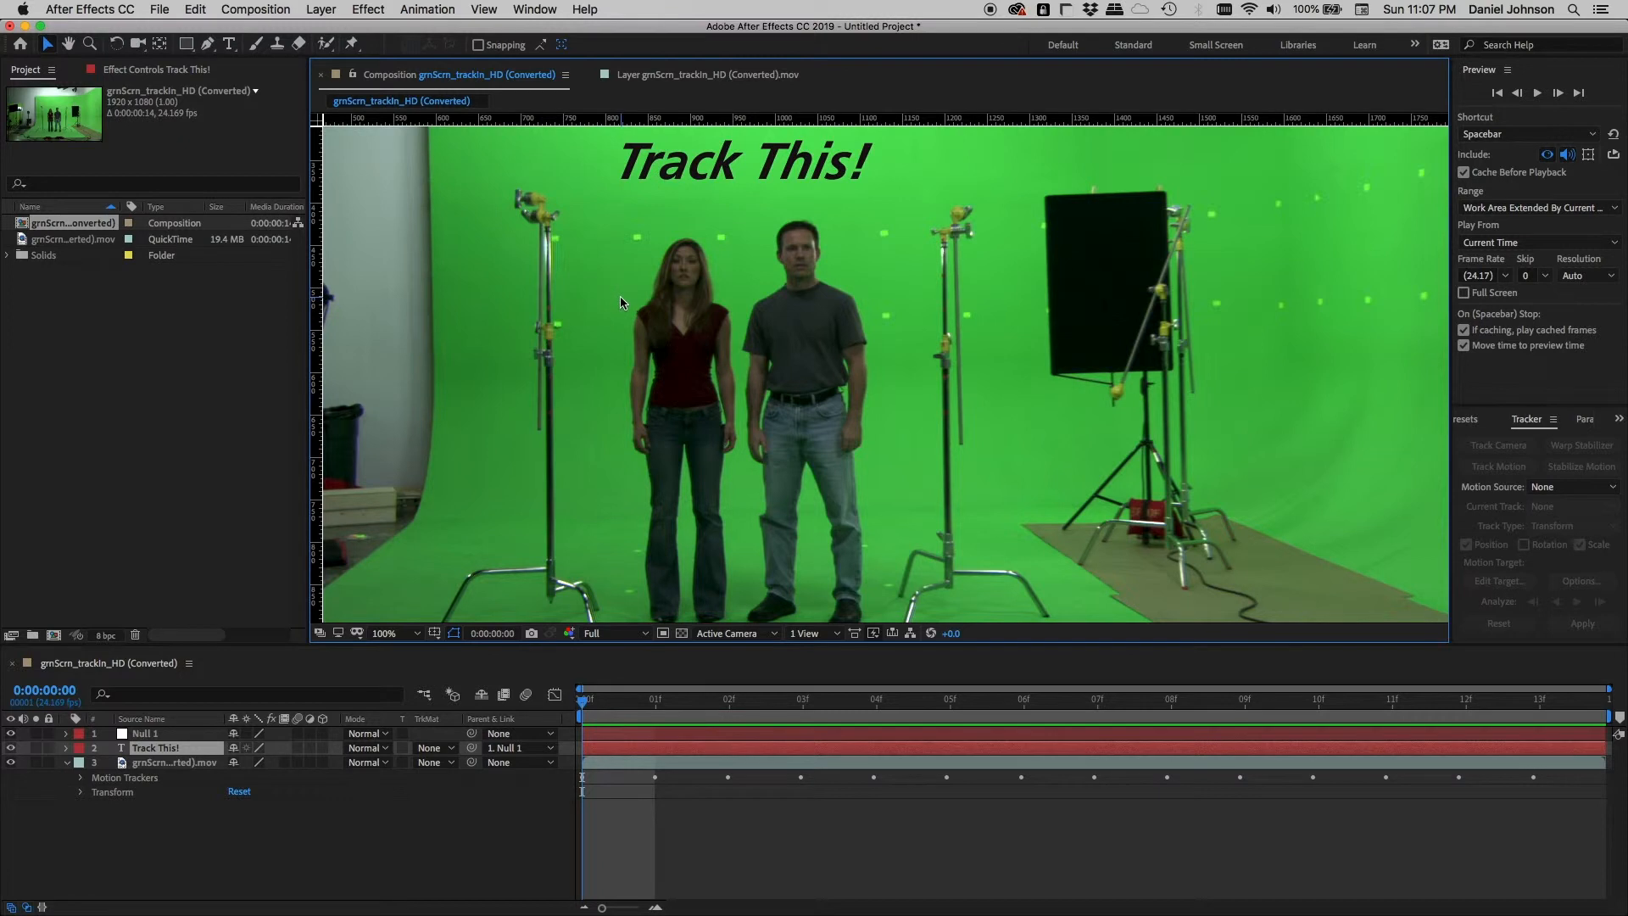
pyautogui.click(67, 763)
pyautogui.click(167, 765)
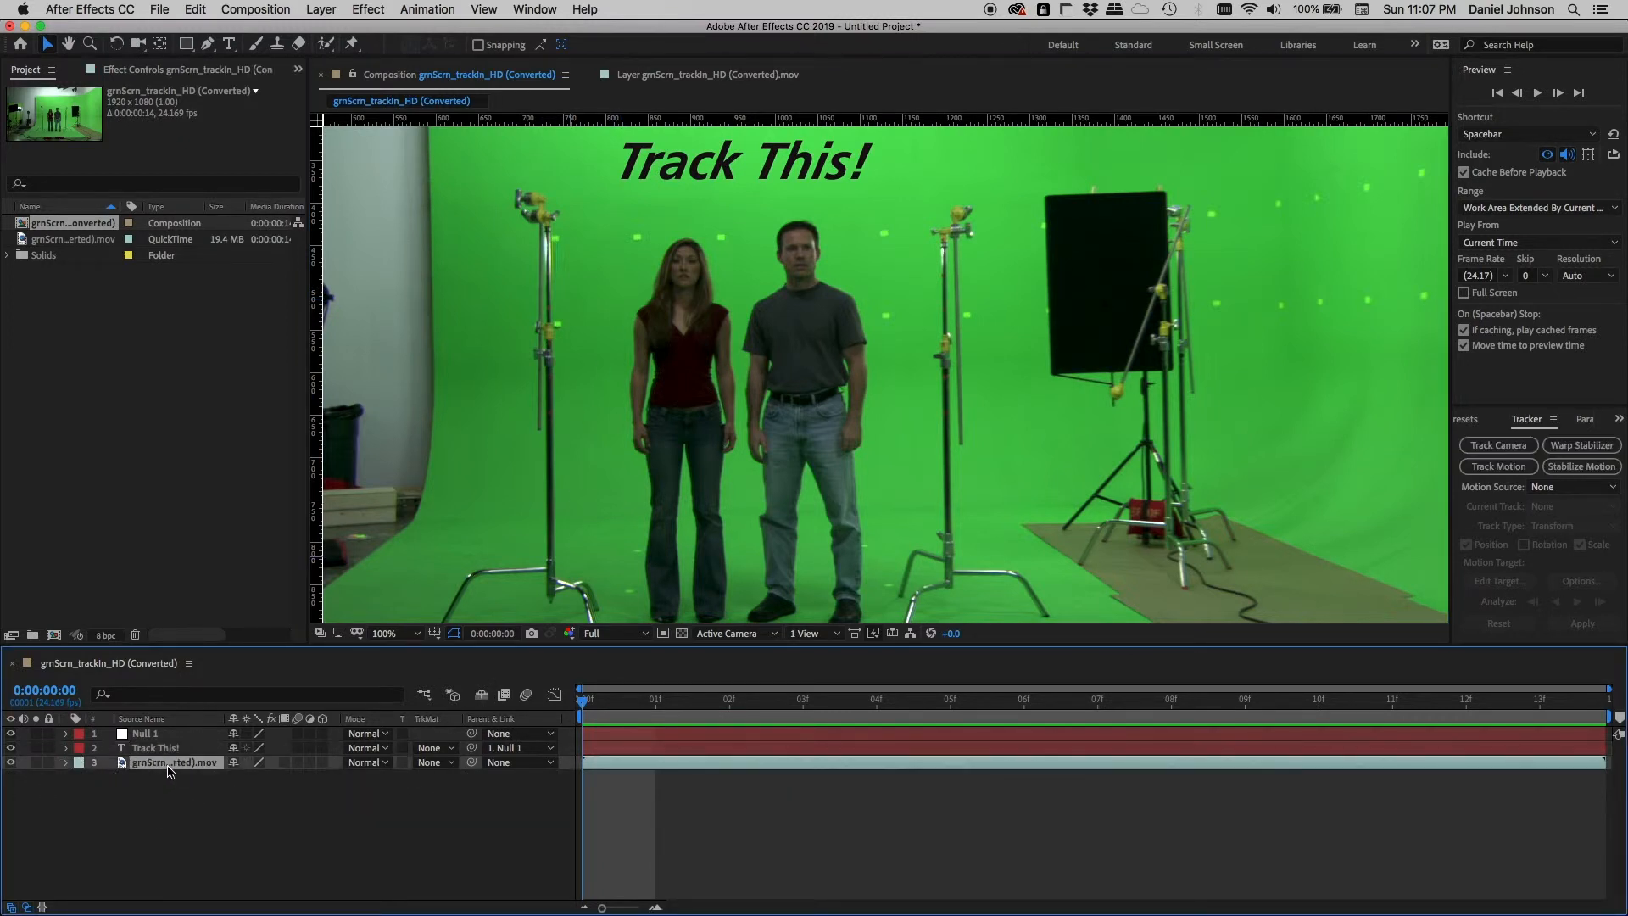
pyautogui.click(1494, 467)
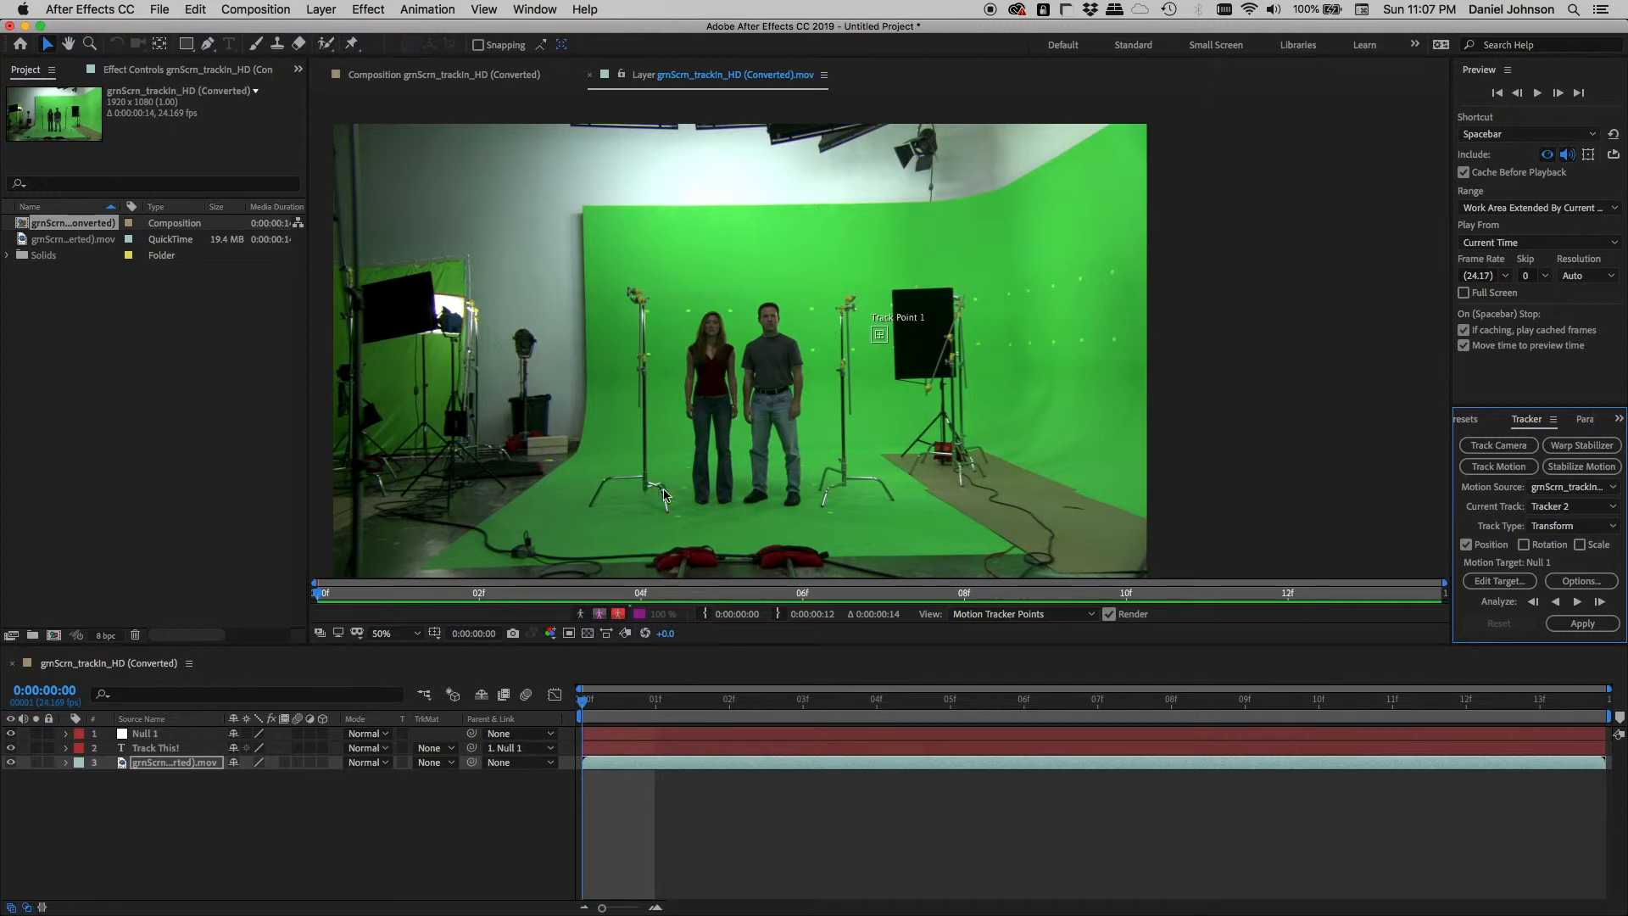
# Place Track Point 1 on the green marker beside the woman's head and fit its feature region tightly around the marker.
pyautogui.press('/')
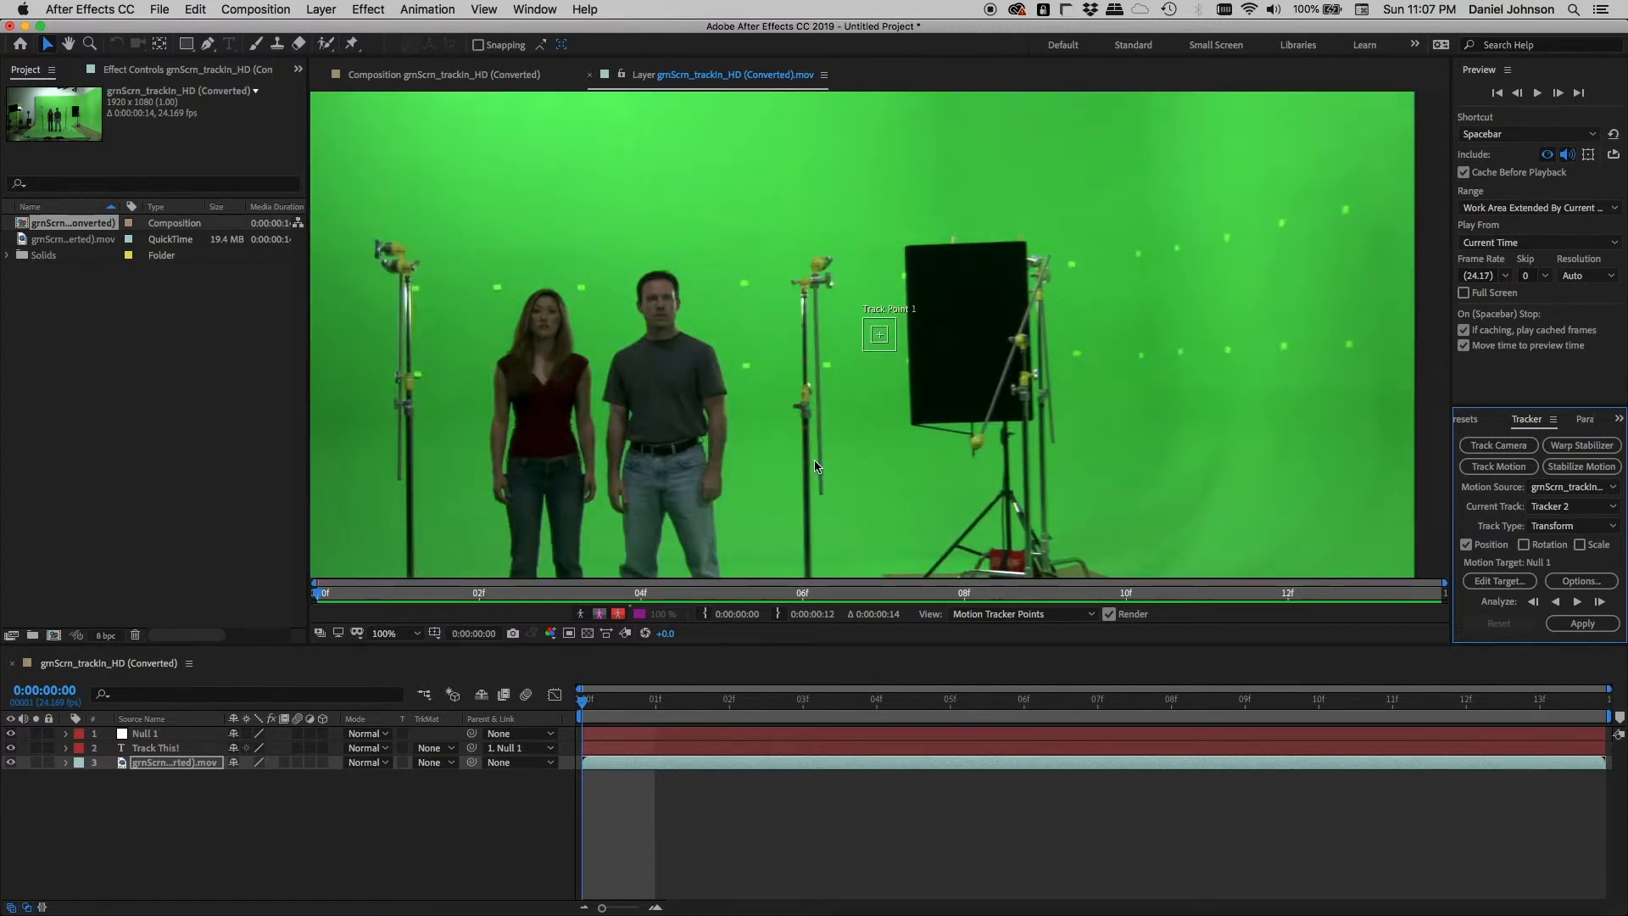
pyautogui.moveTo(895, 349); pyautogui.dragTo(502, 295)
pyautogui.press('.')
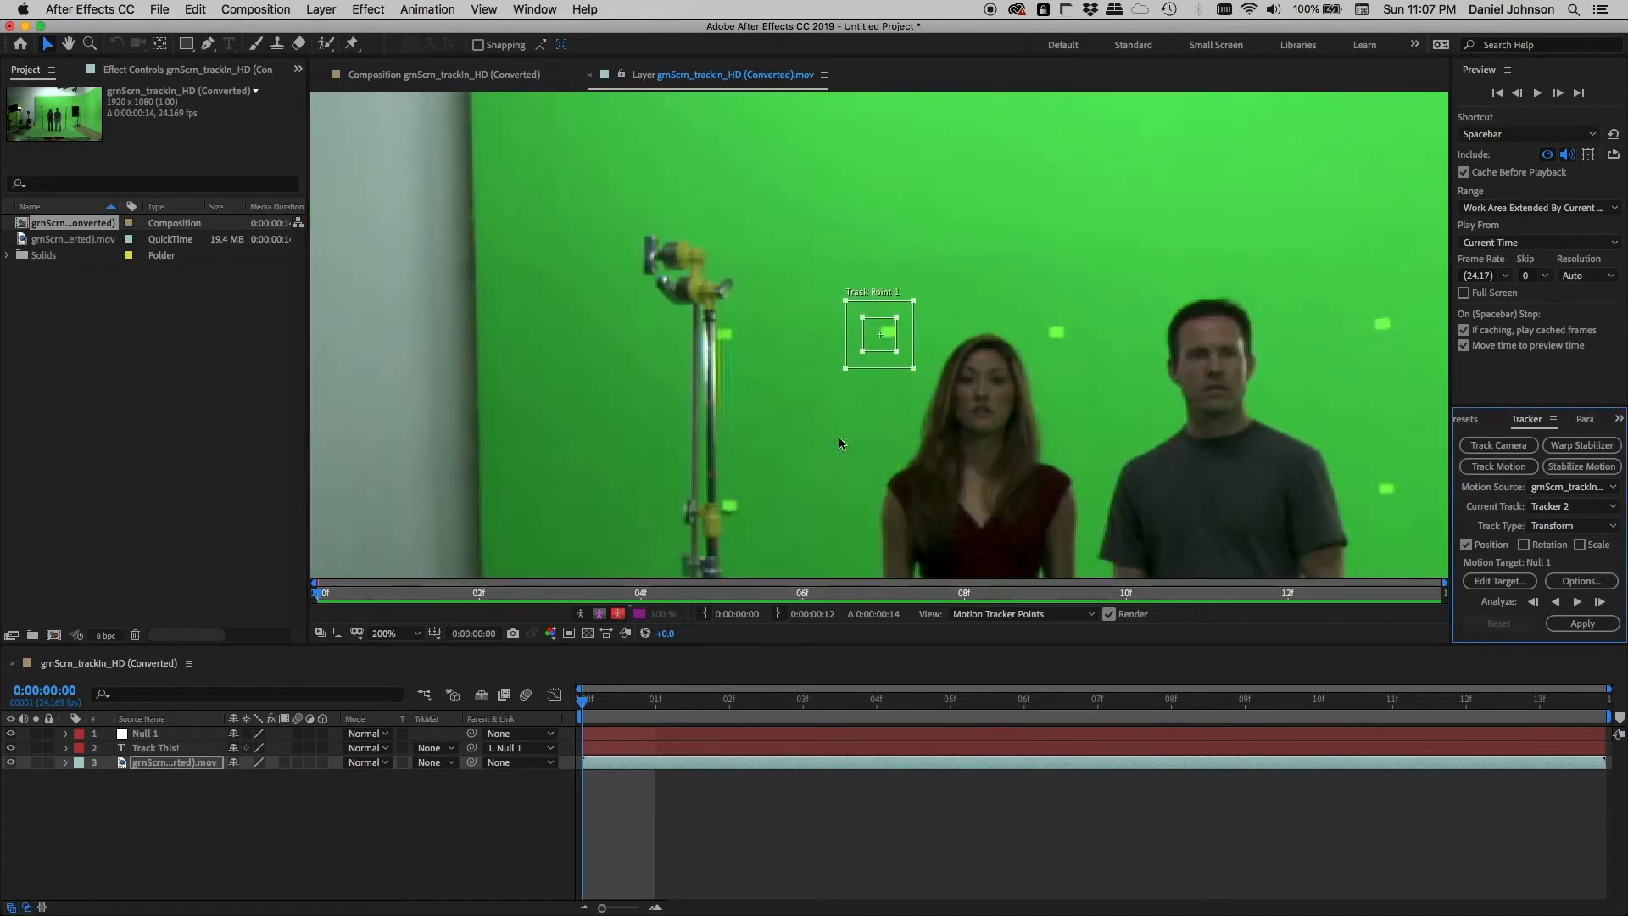
pyautogui.moveTo(883, 341); pyautogui.dragTo(923, 364)
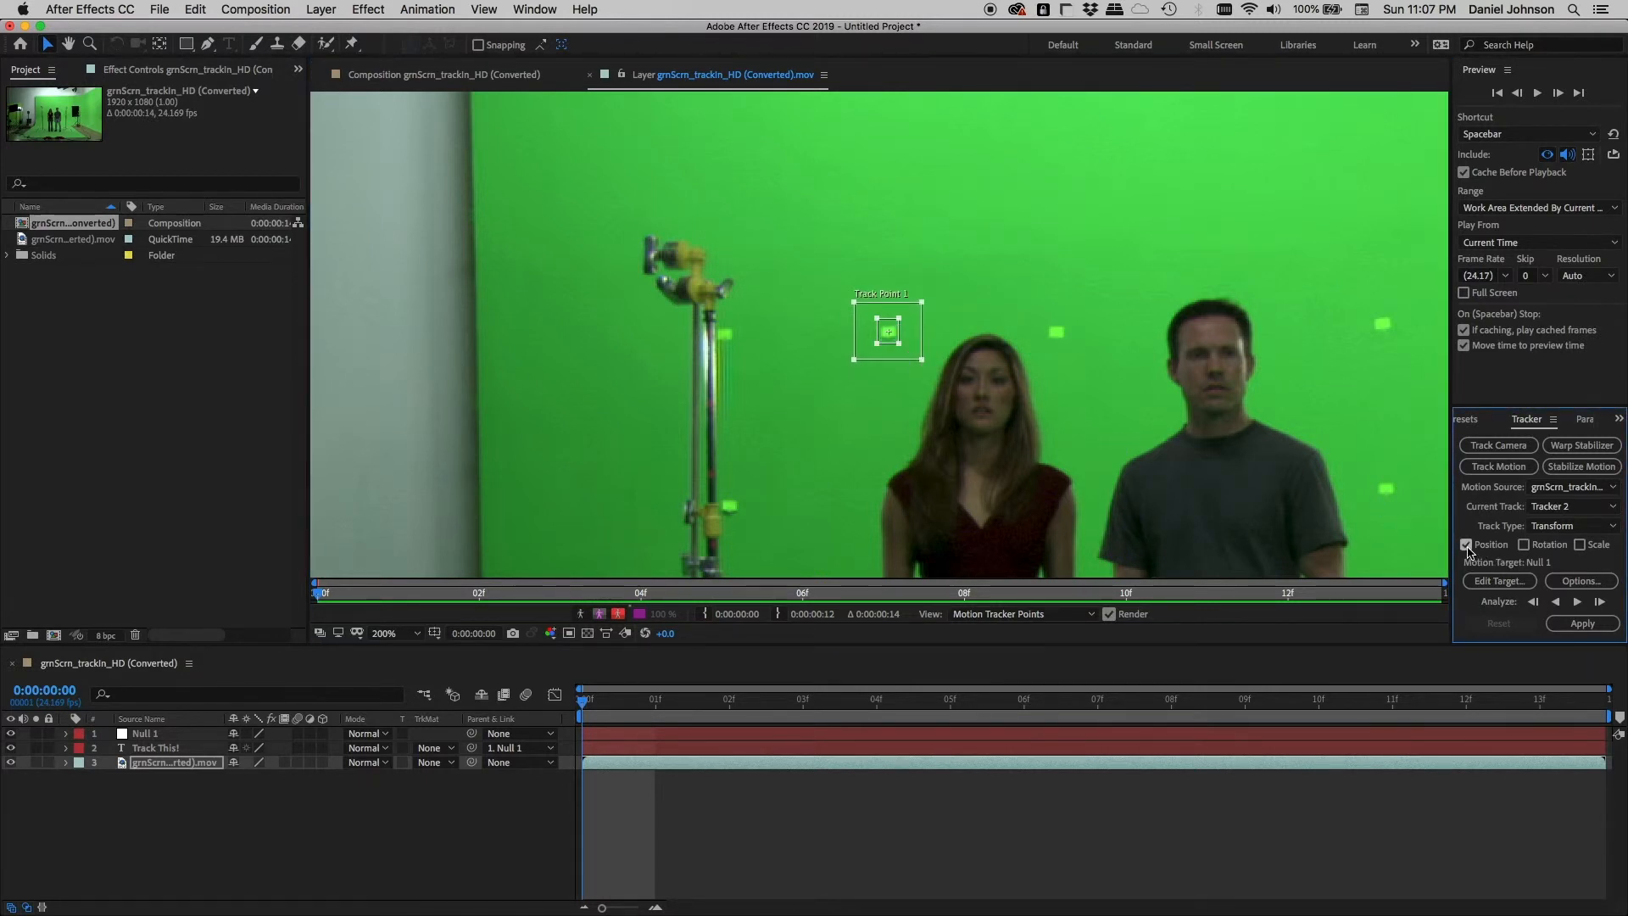
# Enable scale tracking and place Track Point 2 on the marker beside the man's head, fitting its feature region to the marker.
pyautogui.click(1580, 545)
pyautogui.moveTo(983, 348); pyautogui.dragTo(1377, 339)
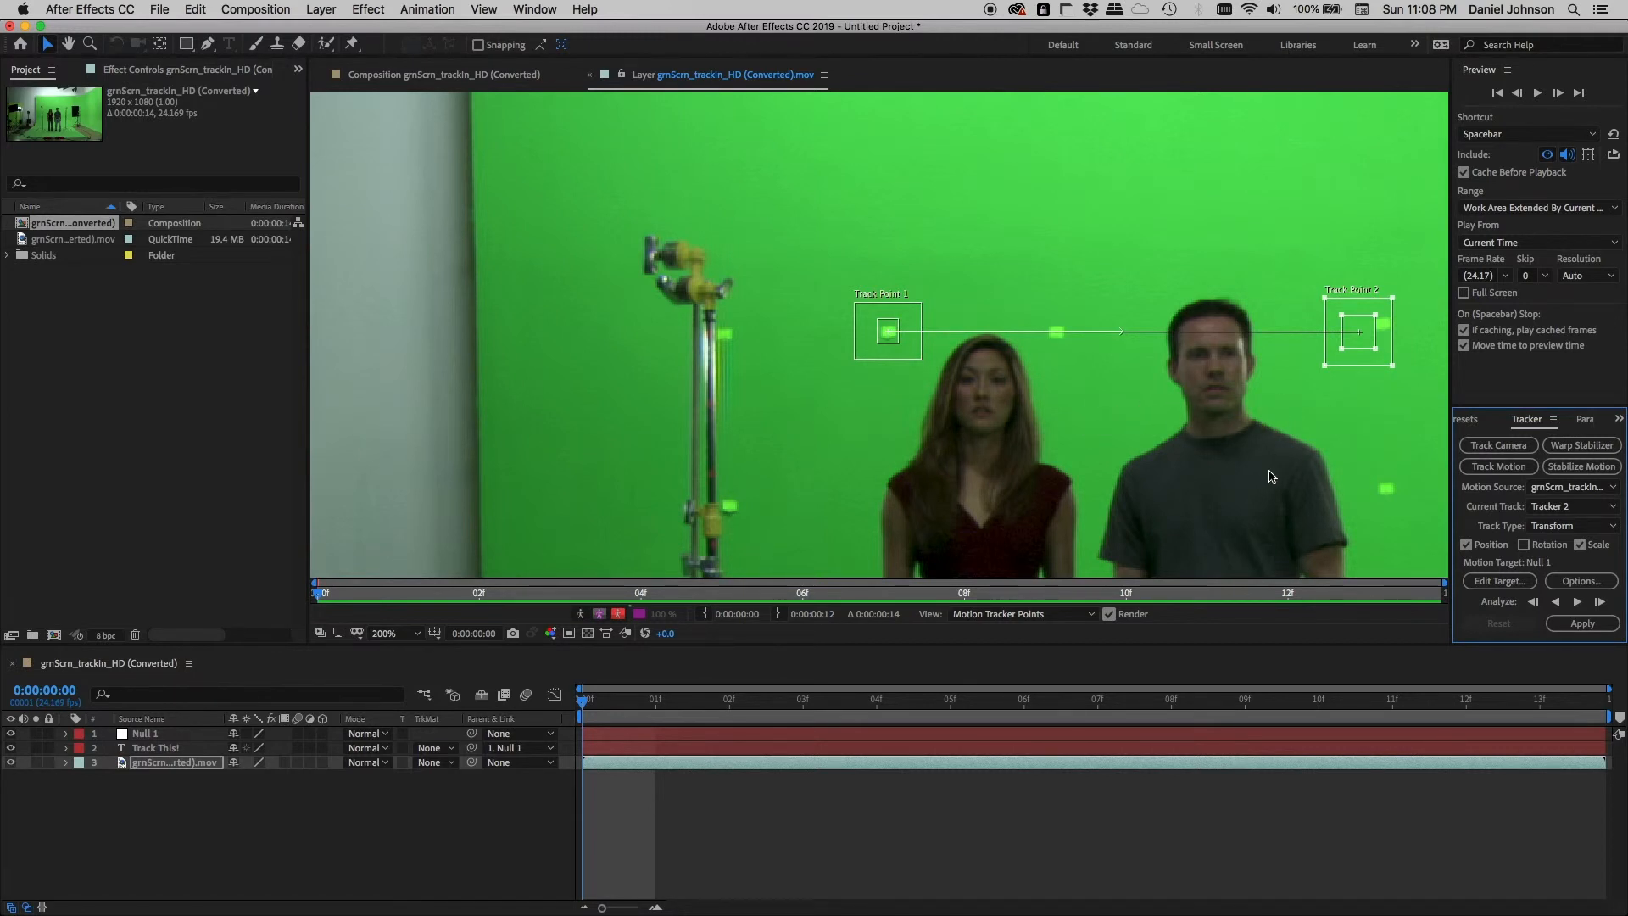
pyautogui.press('h')
pyautogui.moveTo(1264, 467); pyautogui.dragTo(816, 463)
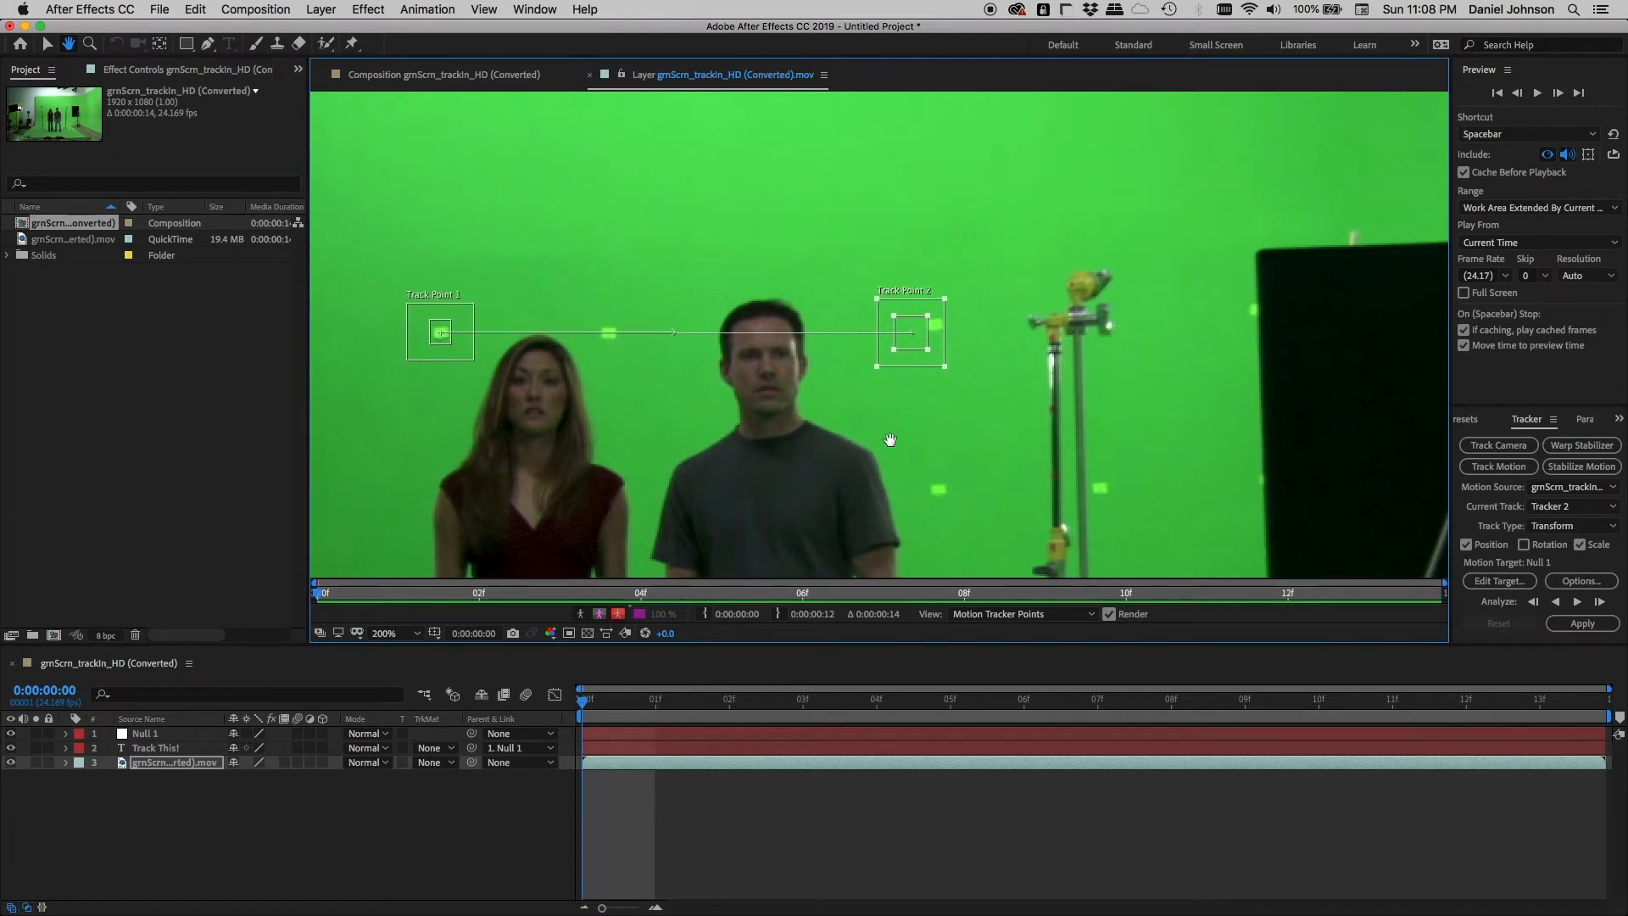
pyautogui.press('v')
pyautogui.moveTo(917, 347); pyautogui.dragTo(946, 339)
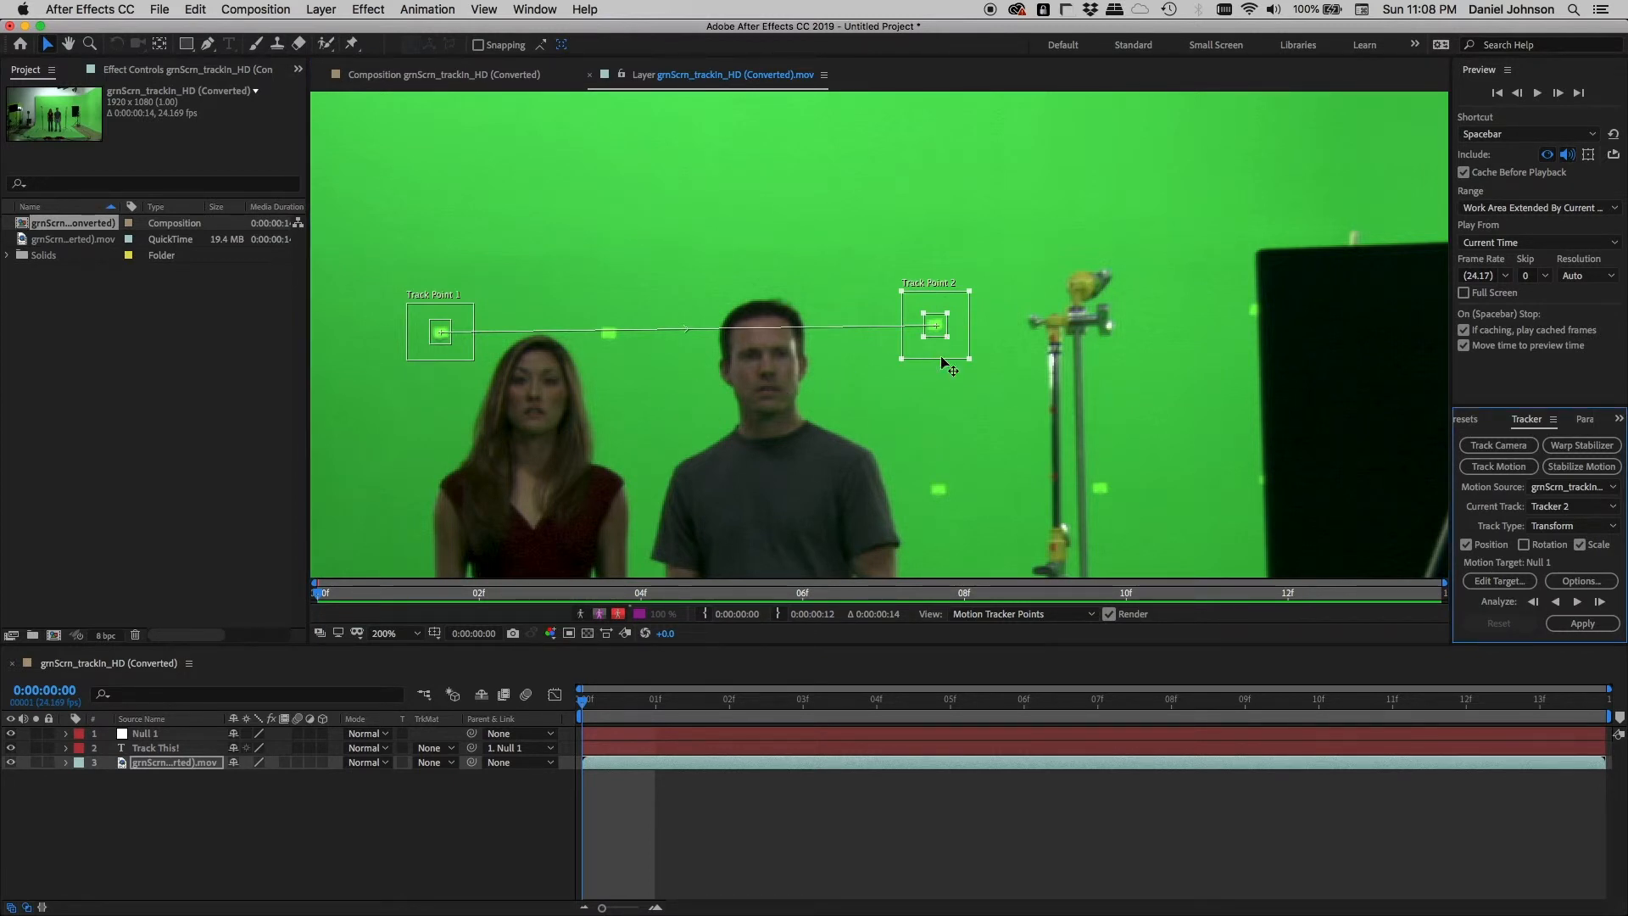
pyautogui.moveTo(972, 360); pyautogui.dragTo(963, 352)
pyautogui.press(',')
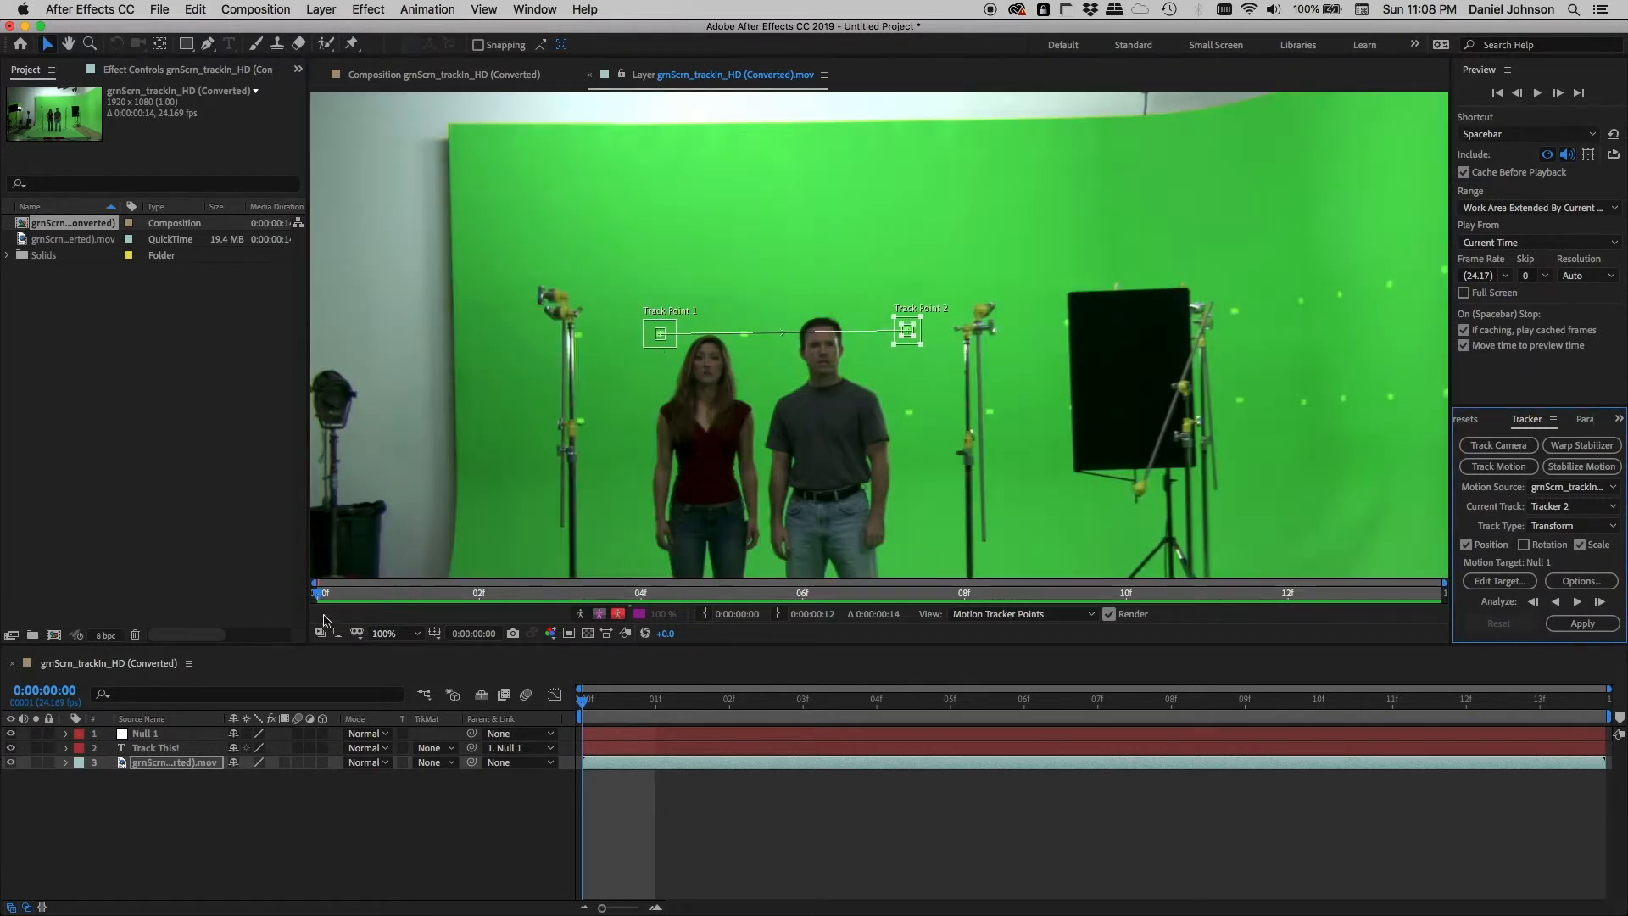
# Expand the footage layer's Motion Trackers group to list Tracker 1 and Tracker 2 with their point details collapsed.
pyautogui.click(65, 762)
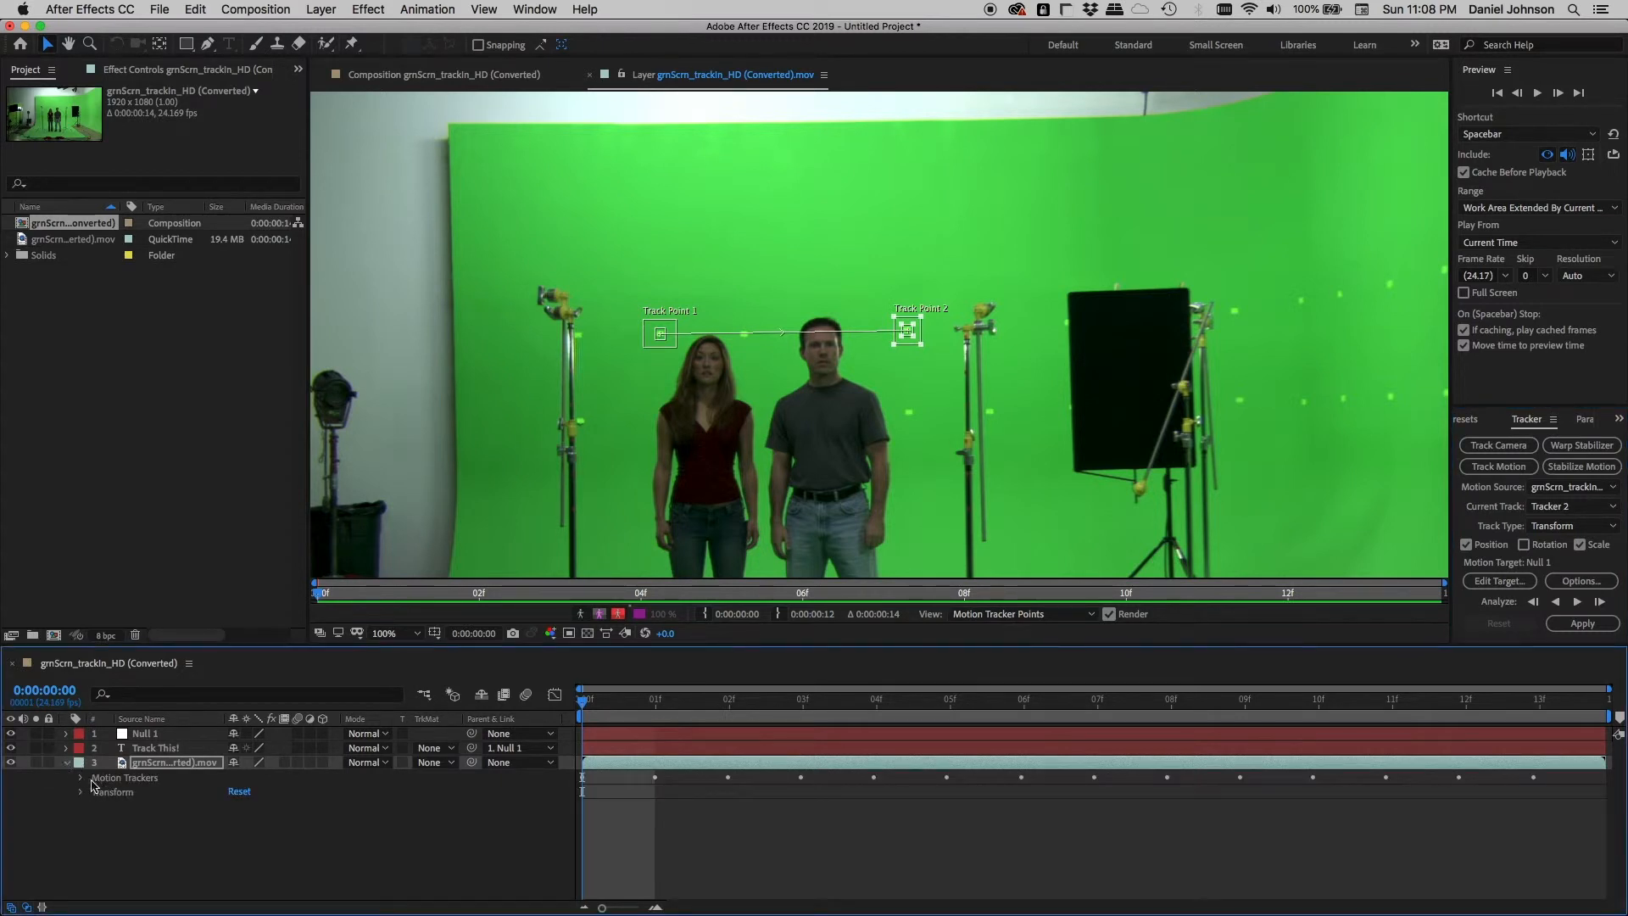
pyautogui.keyDown('super'); pyautogui.click(81, 777); pyautogui.keyUp('super')
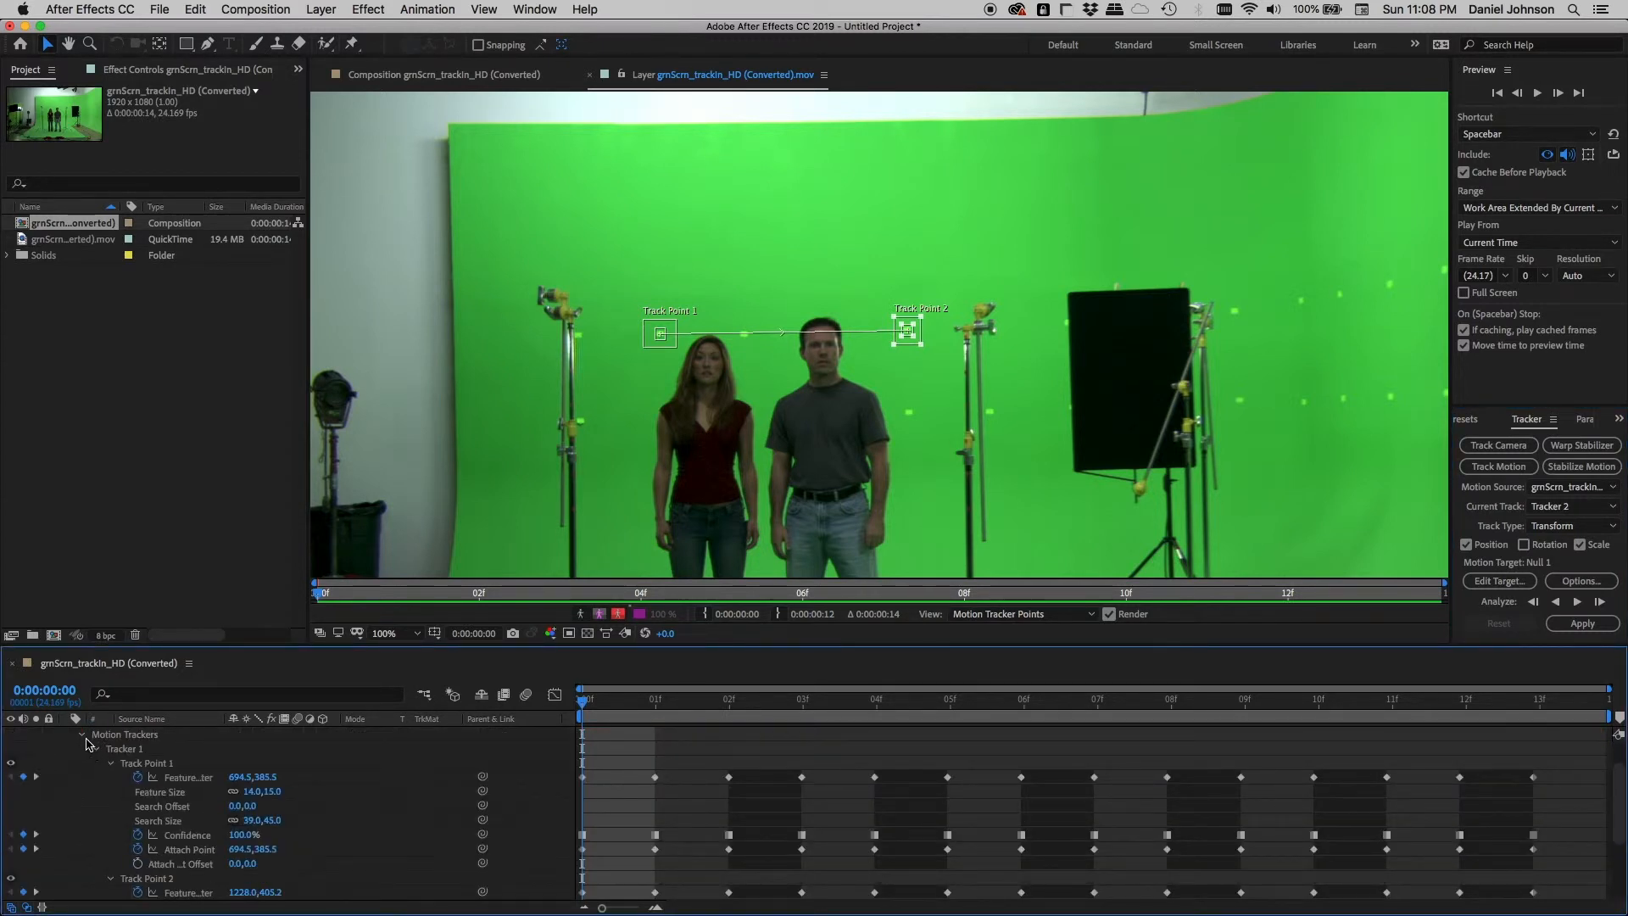
pyautogui.click(83, 735)
pyautogui.keyDown('super'); pyautogui.click(81, 777); pyautogui.keyUp('super')
pyautogui.click(96, 750)
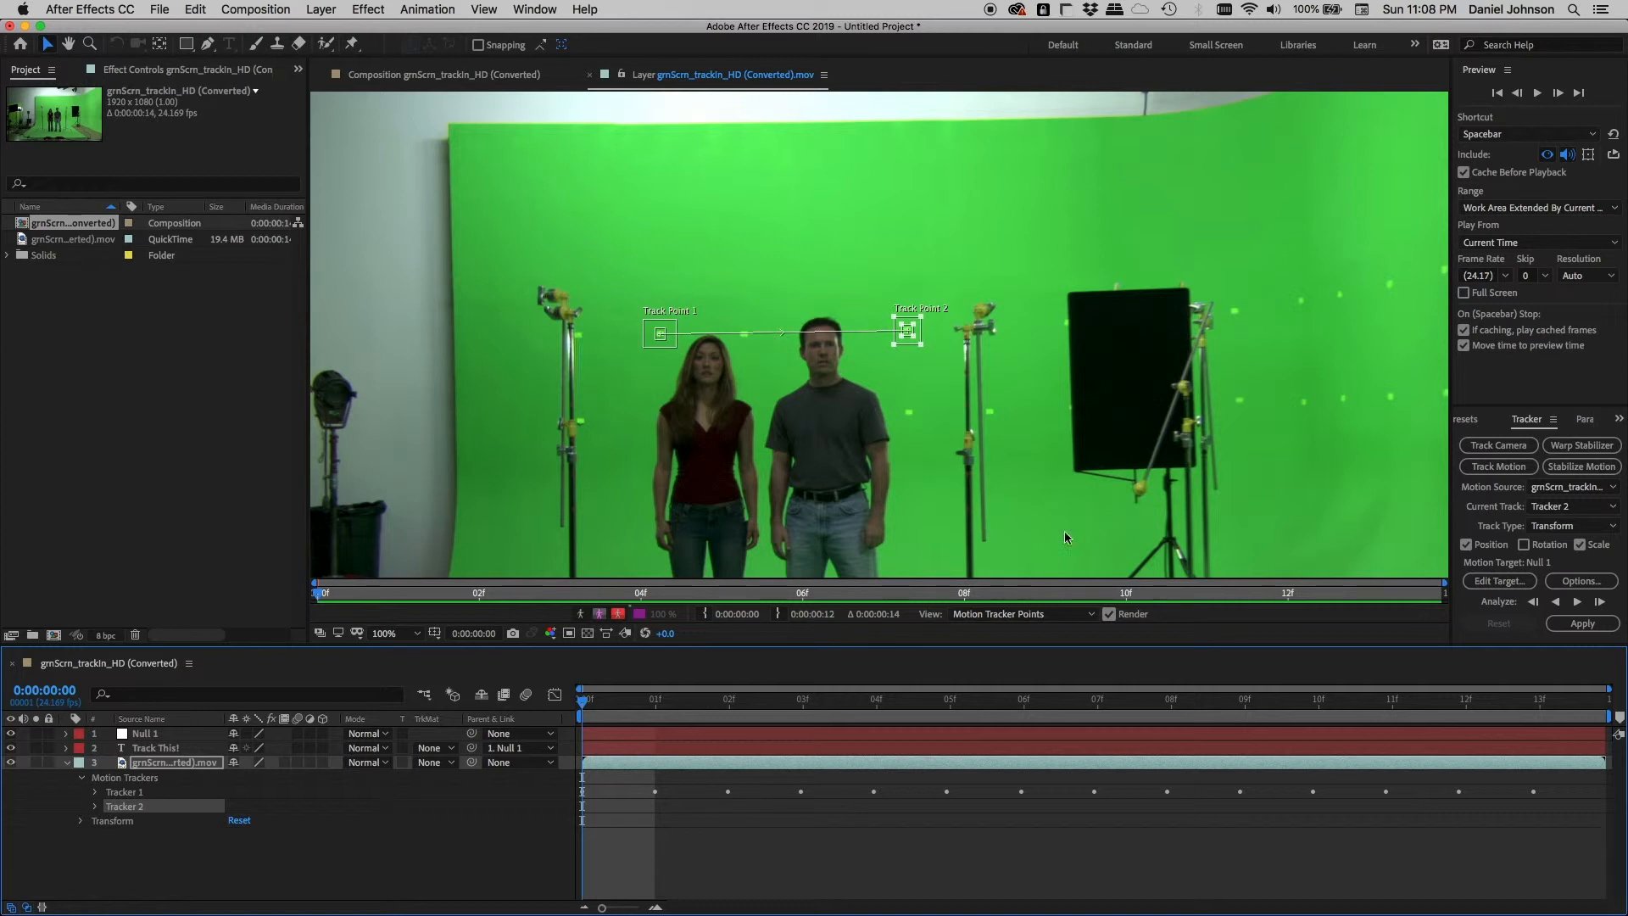
# Analyze Tracker 2 forward through the clip and inspect both track points against their markers at the end of the track.
pyautogui.click(1577, 602)
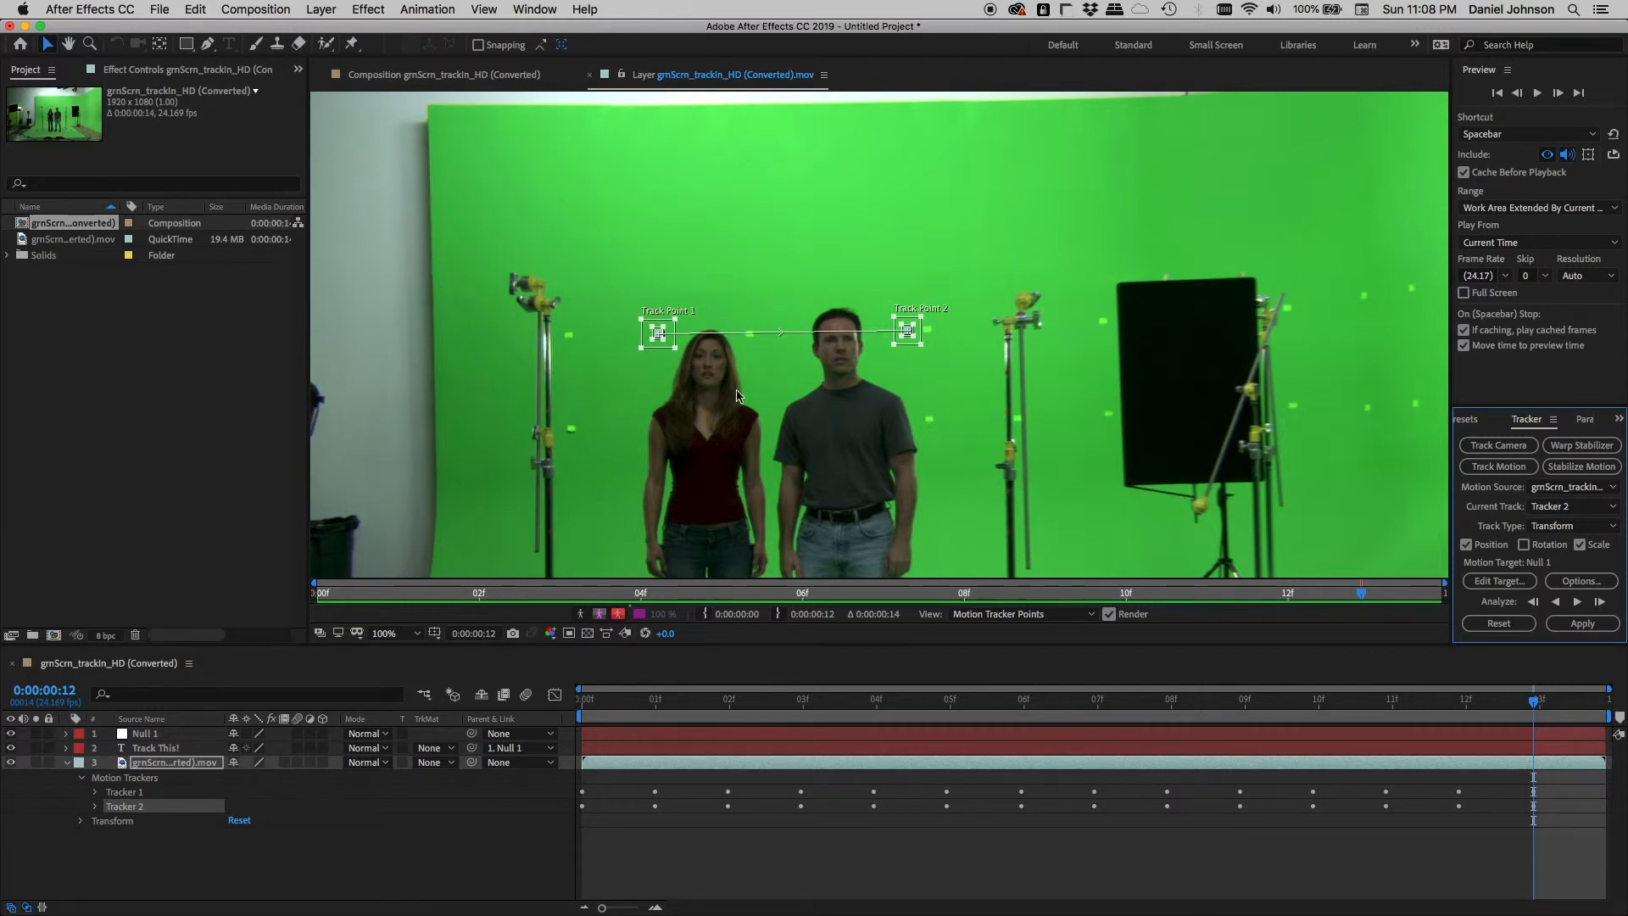
pyautogui.scroll(2, 736, 395)
pyautogui.scroll(2, 424, 407)
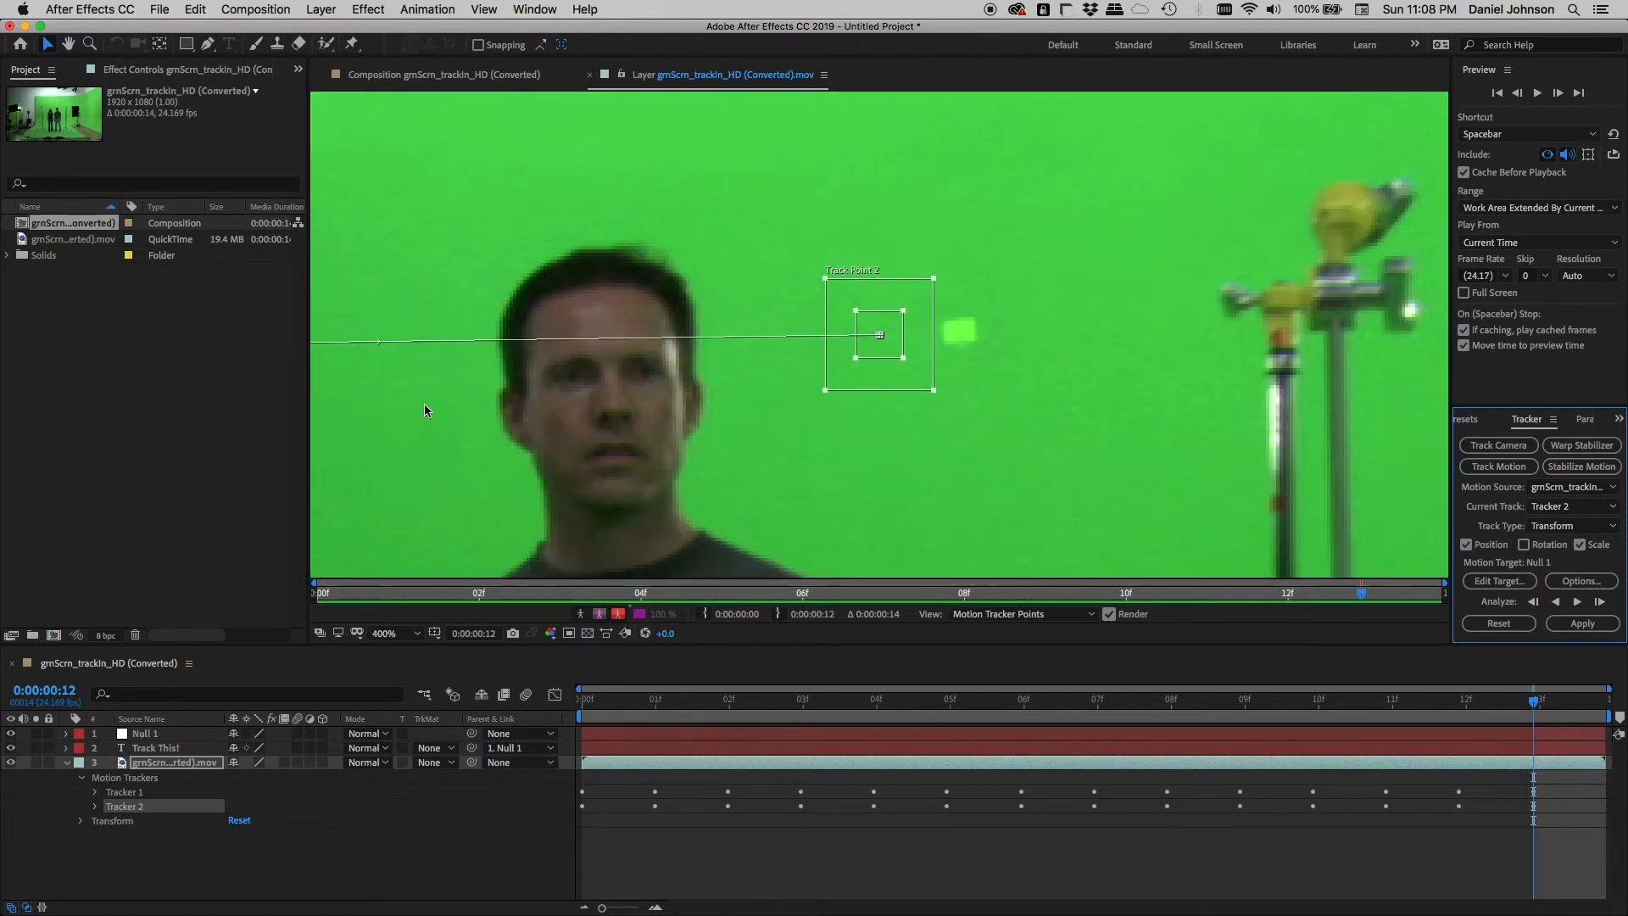
pyautogui.press('h')
pyautogui.moveTo(465, 418); pyautogui.dragTo(1157, 435)
pyautogui.press('v')
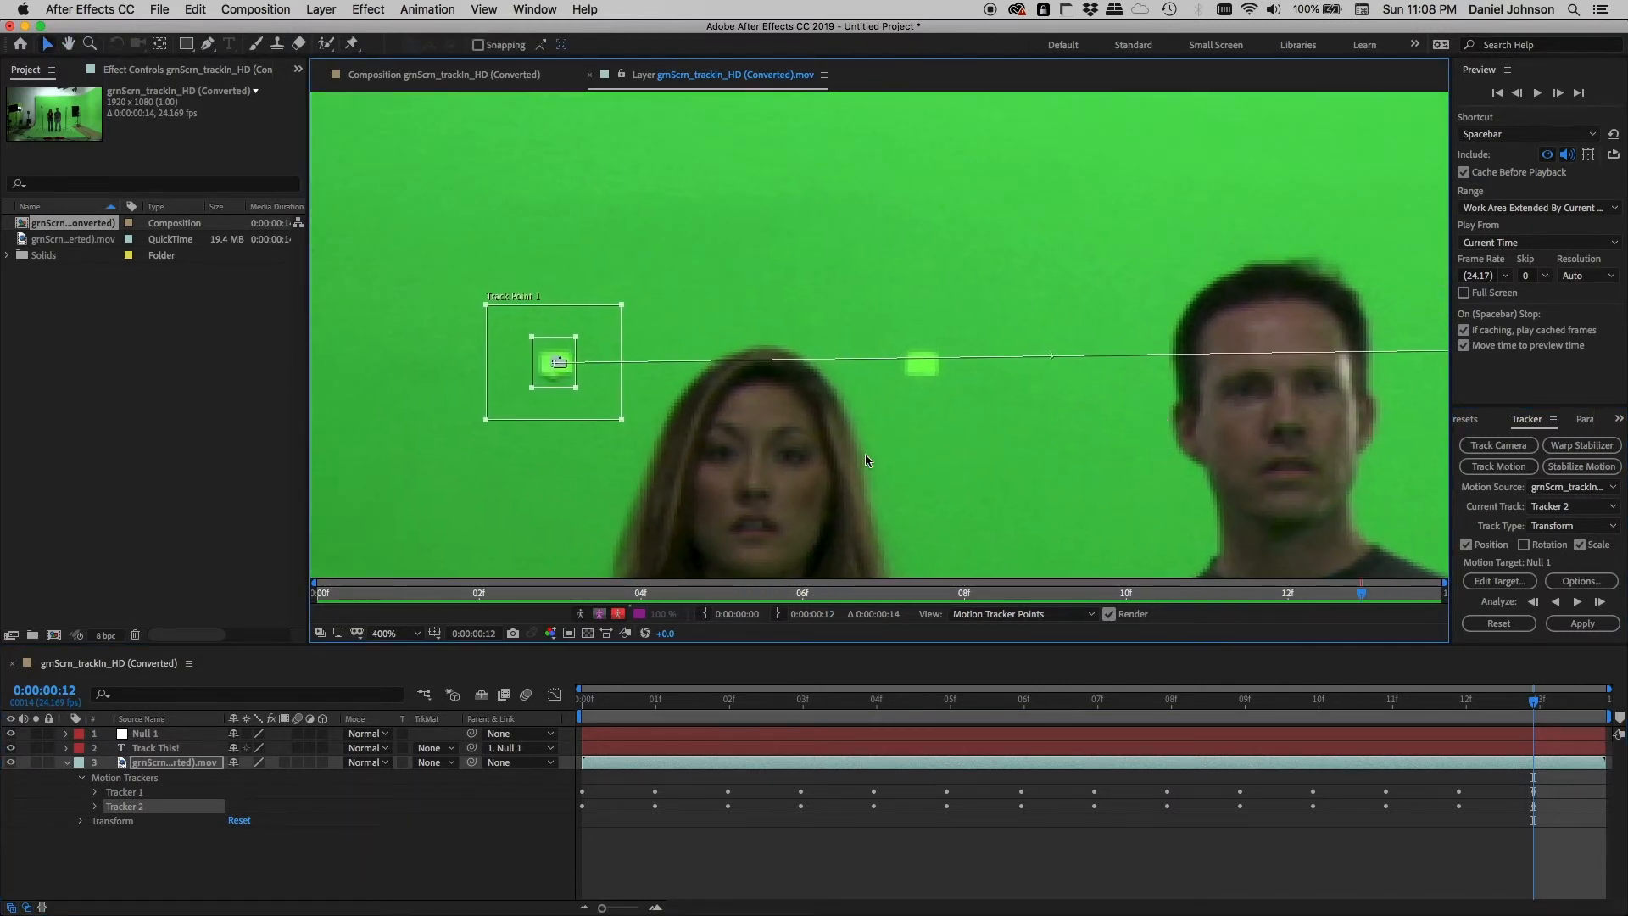
# Return to the first frame and play the clip briefly to check how Track Point 1 follows its marker.
pyautogui.press('Home')
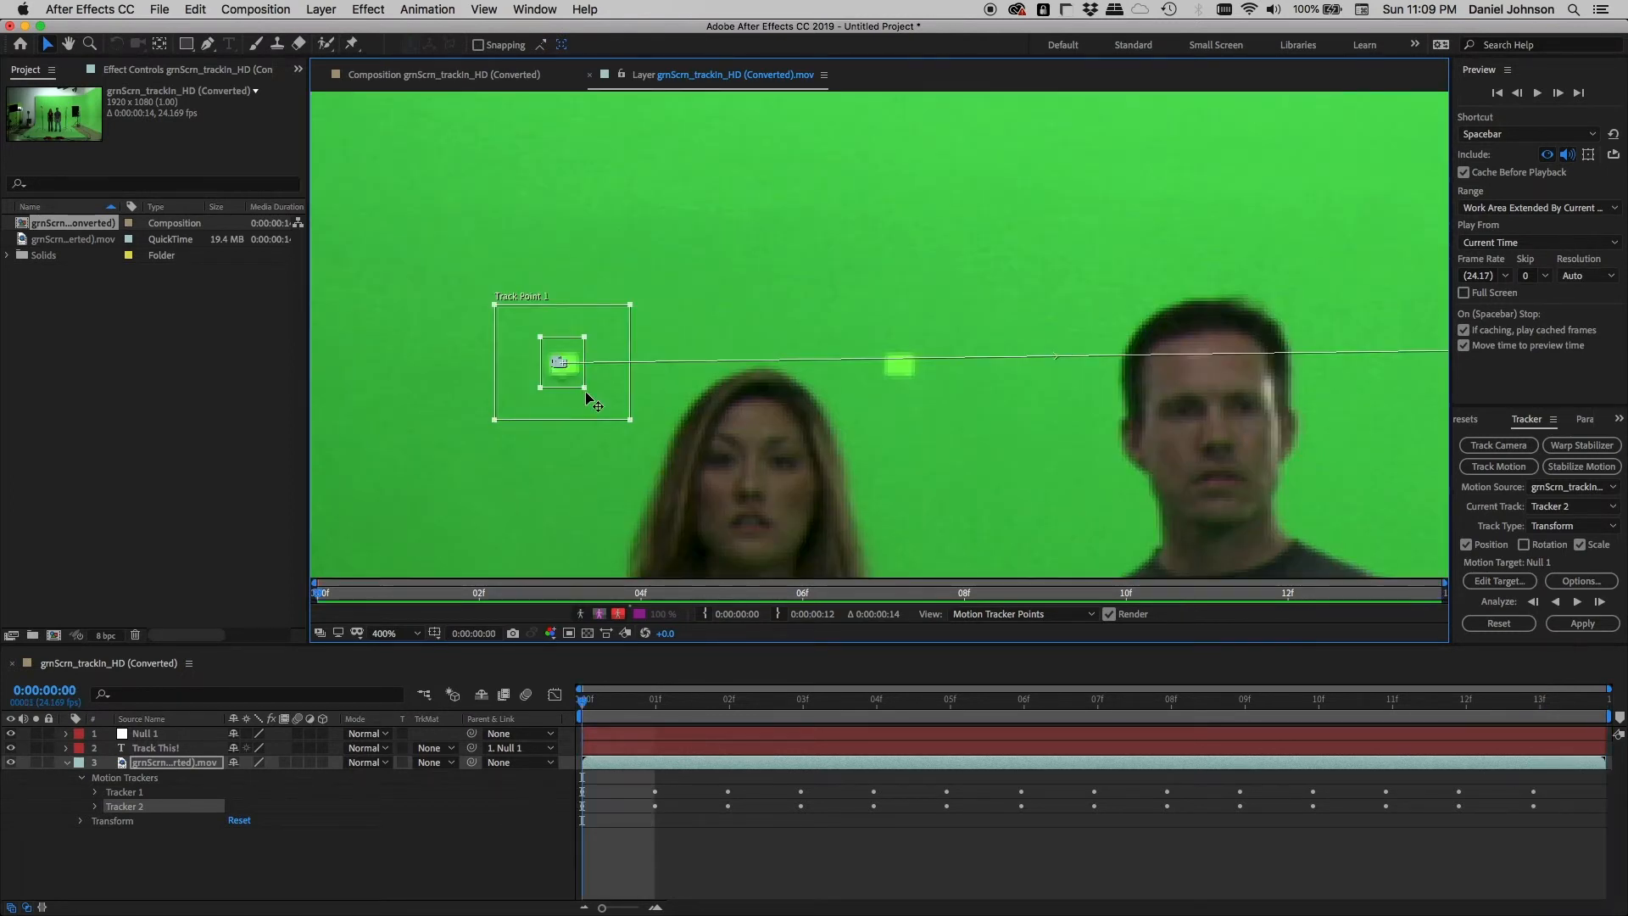
pyautogui.press('space')
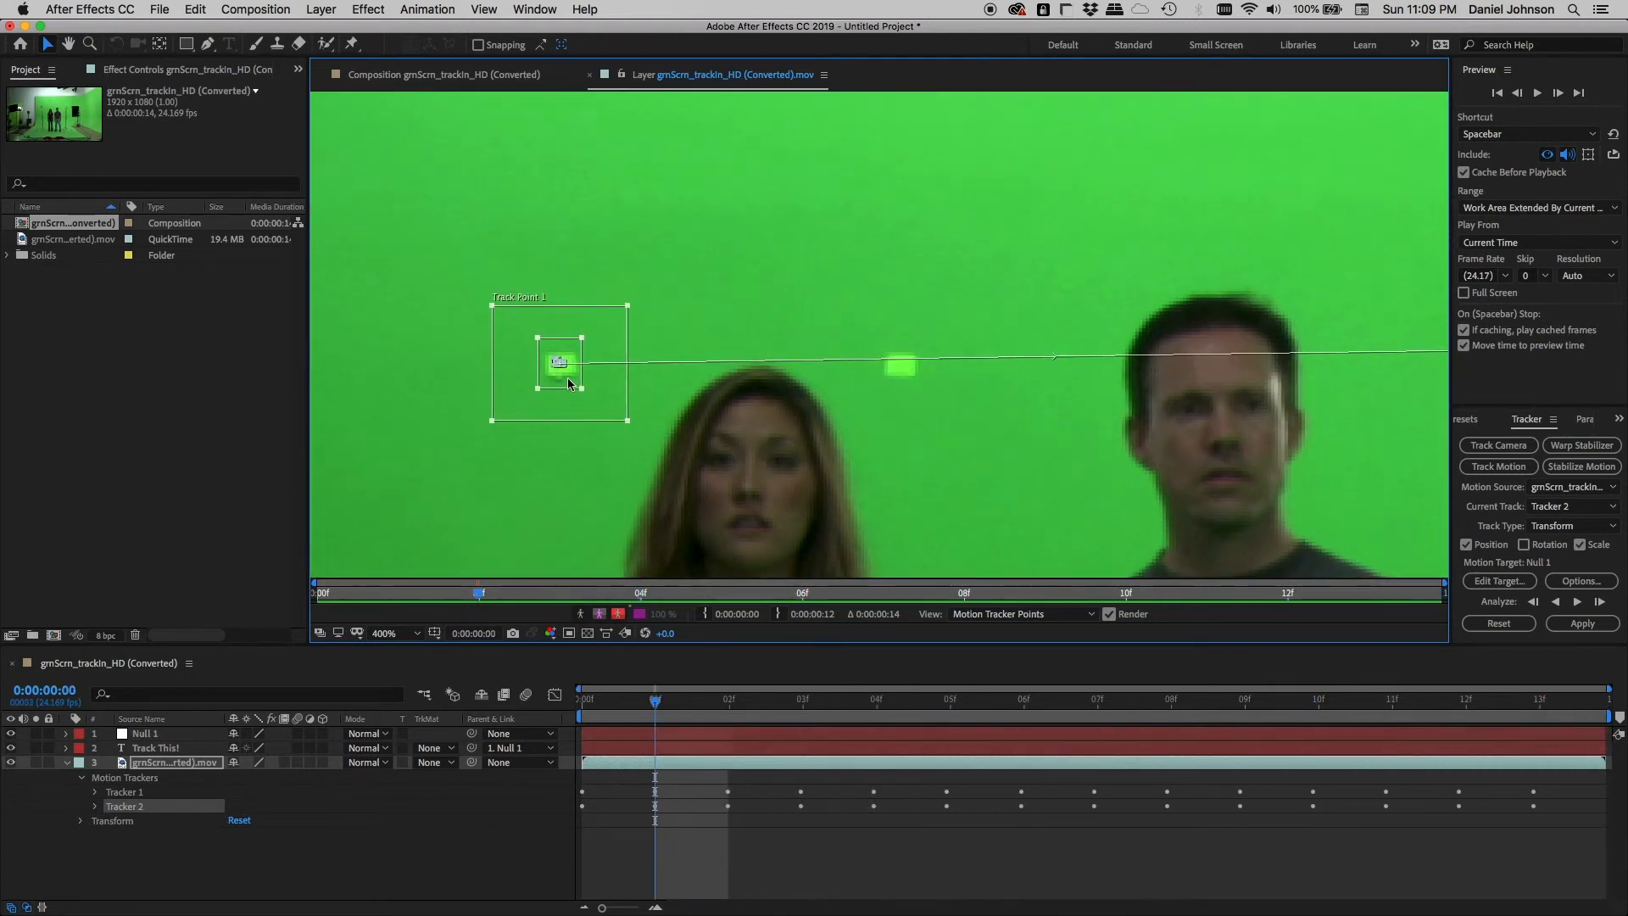
pyautogui.press('space')
# Step forward to 0:00:00:11 and back to the first frame, checking Track Point 2 against its marker.
pyautogui.moveTo(1181, 447); pyautogui.dragTo(556, 470)
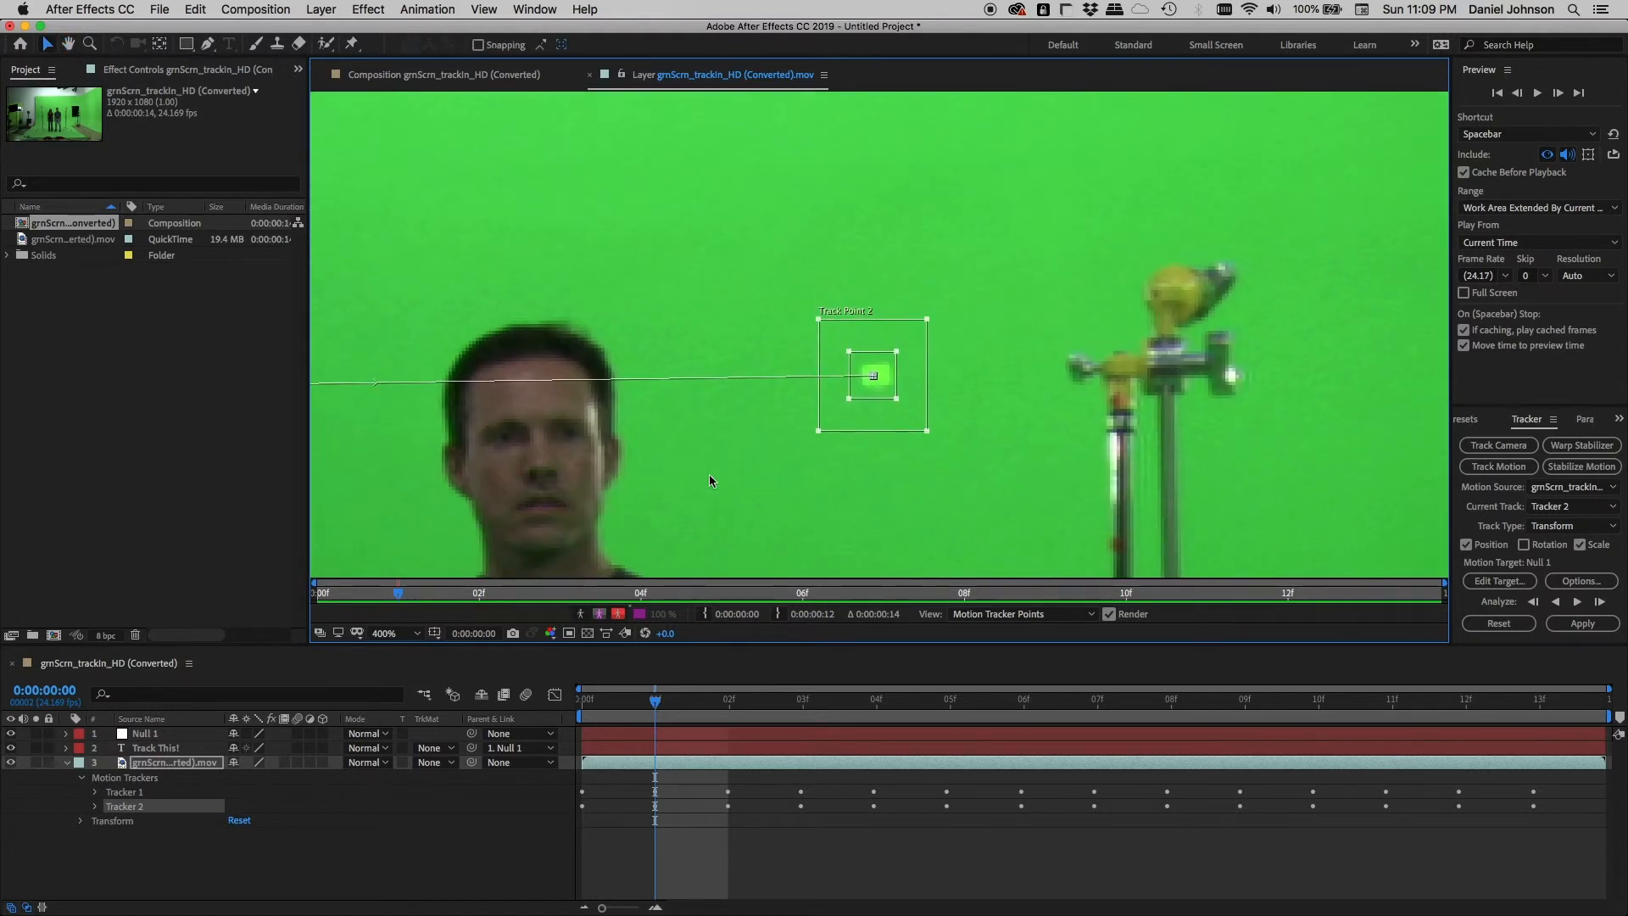
pyautogui.press('pageup')
pyautogui.press('pagedown')
pyautogui.press('pagedown')
pyautogui.press('pagedown')
pyautogui.press('pagedown')
pyautogui.press('pagedown')
pyautogui.press('pagedown')
pyautogui.press('pagedown')
pyautogui.press('pagedown')
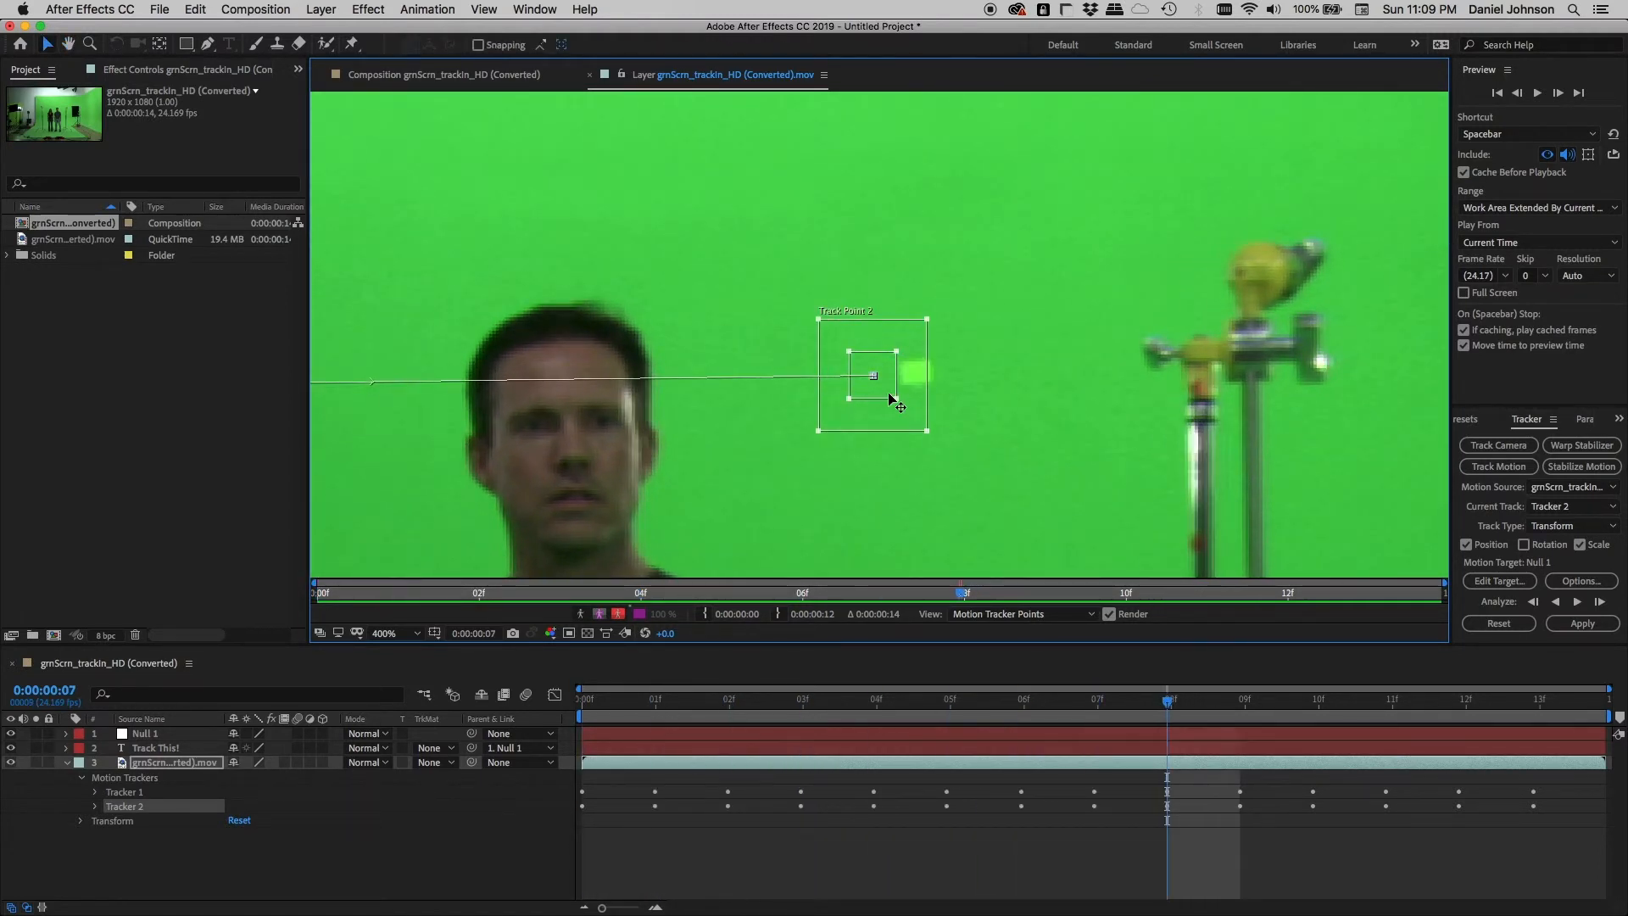
pyautogui.press('pagedown')
pyautogui.press('pagedown')
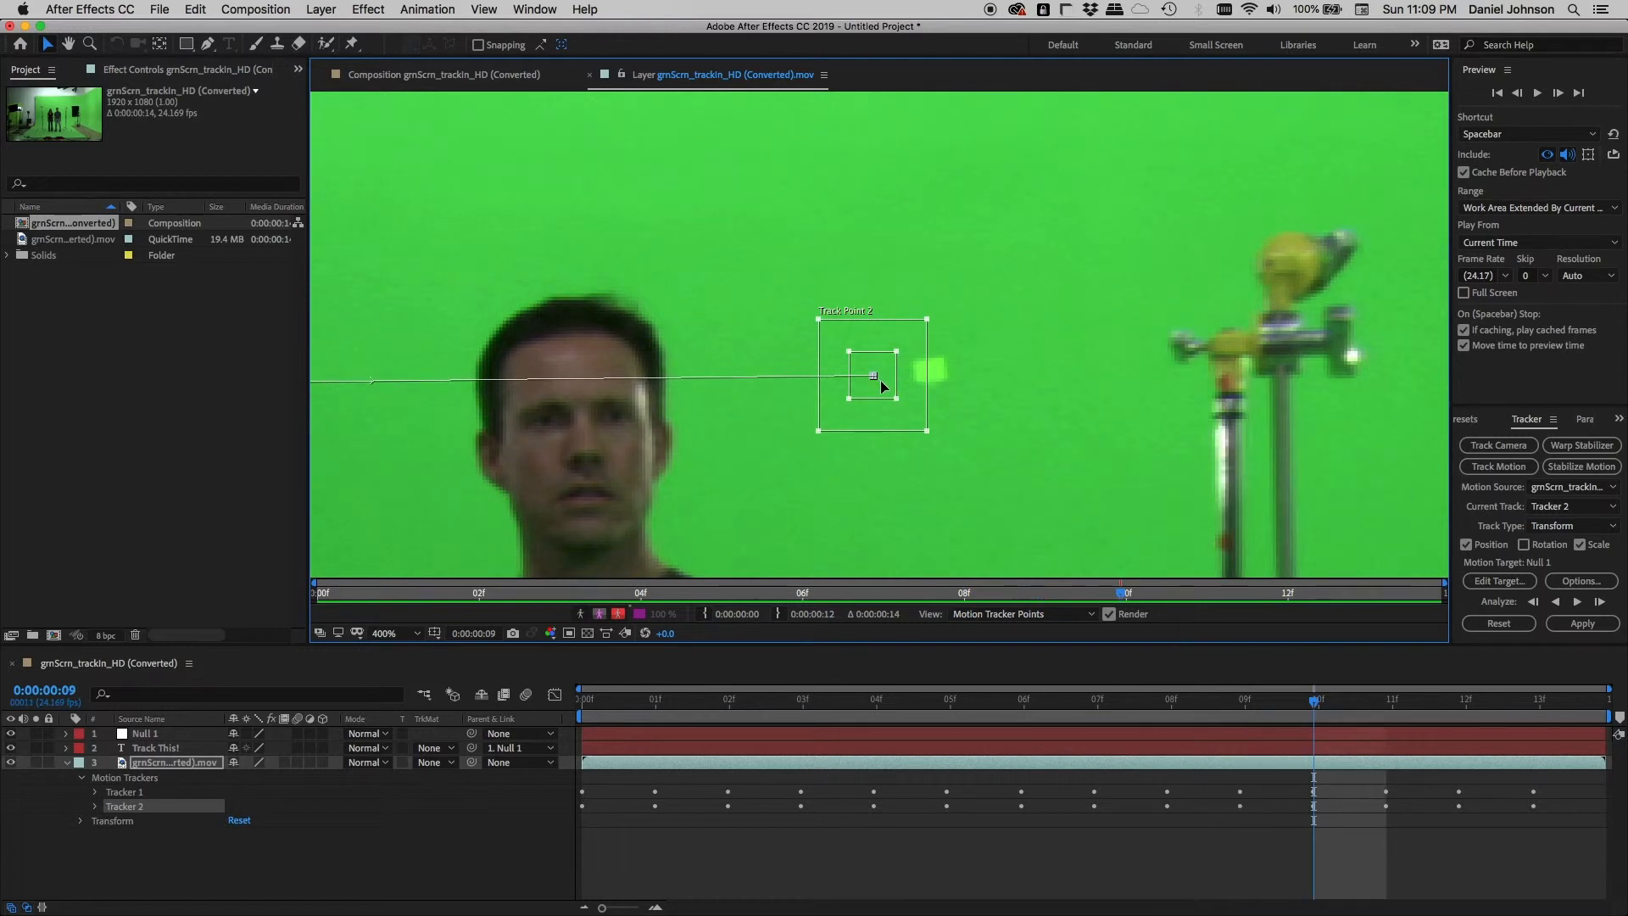
pyautogui.press('pagedown')
pyautogui.press('pagedown')
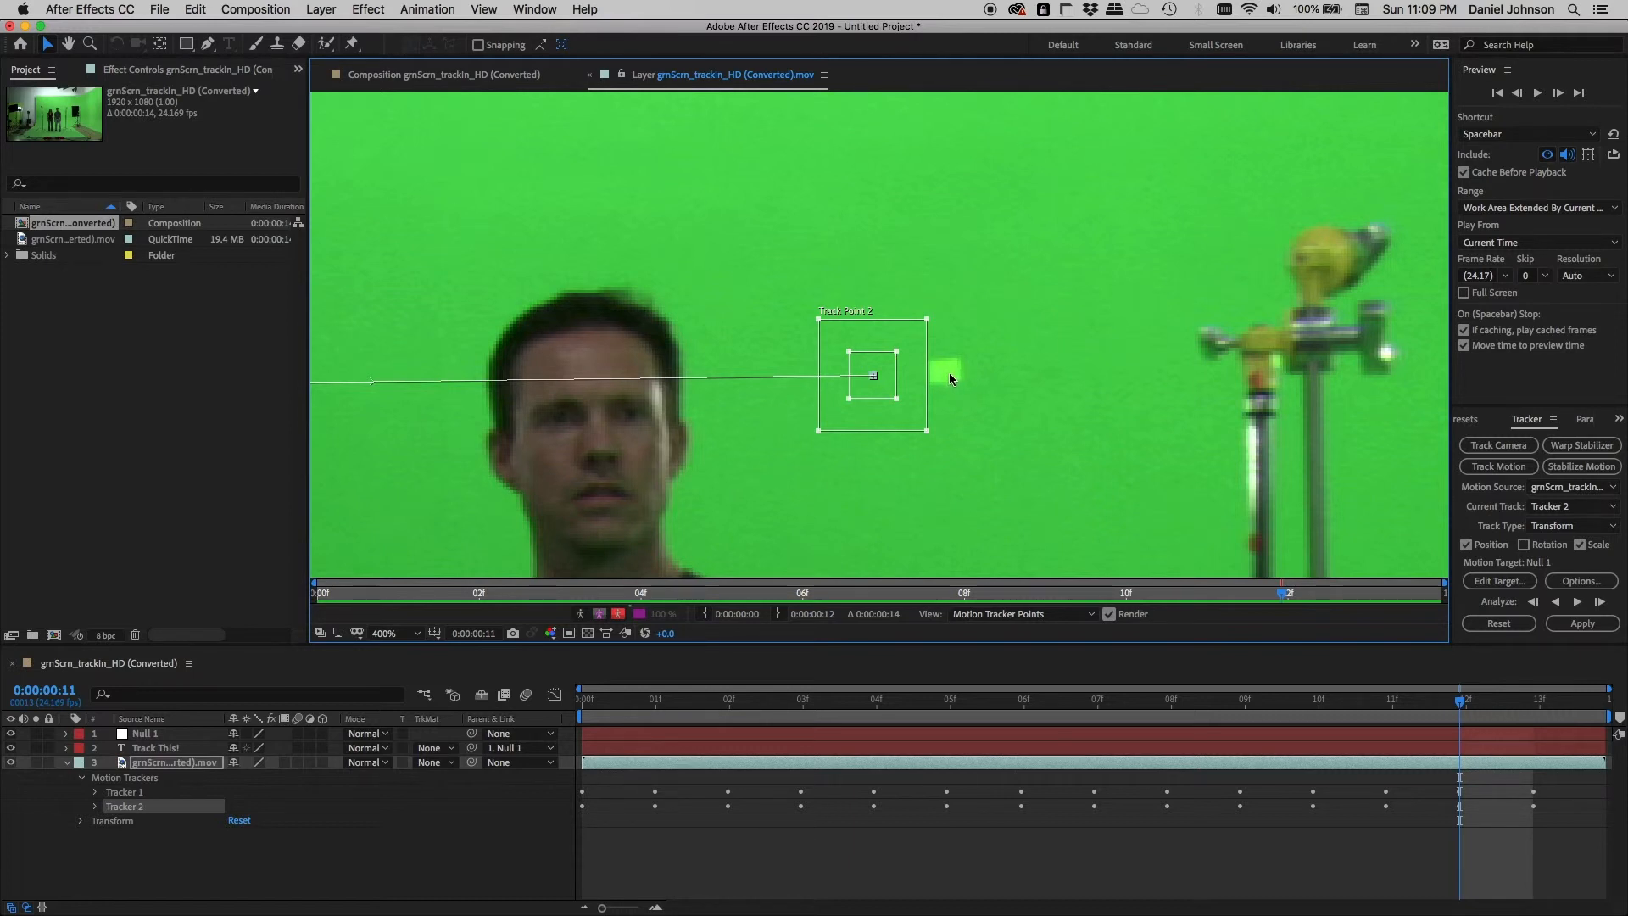
pyautogui.press('pageup')
pyautogui.press('pageup')
pyautogui.press('pageup')
pyautogui.press('pageup')
pyautogui.press('pageup')
pyautogui.press('pageup')
pyautogui.press('pageup')
pyautogui.press('pageup')
pyautogui.press('pageup')
pyautogui.press('pageup')
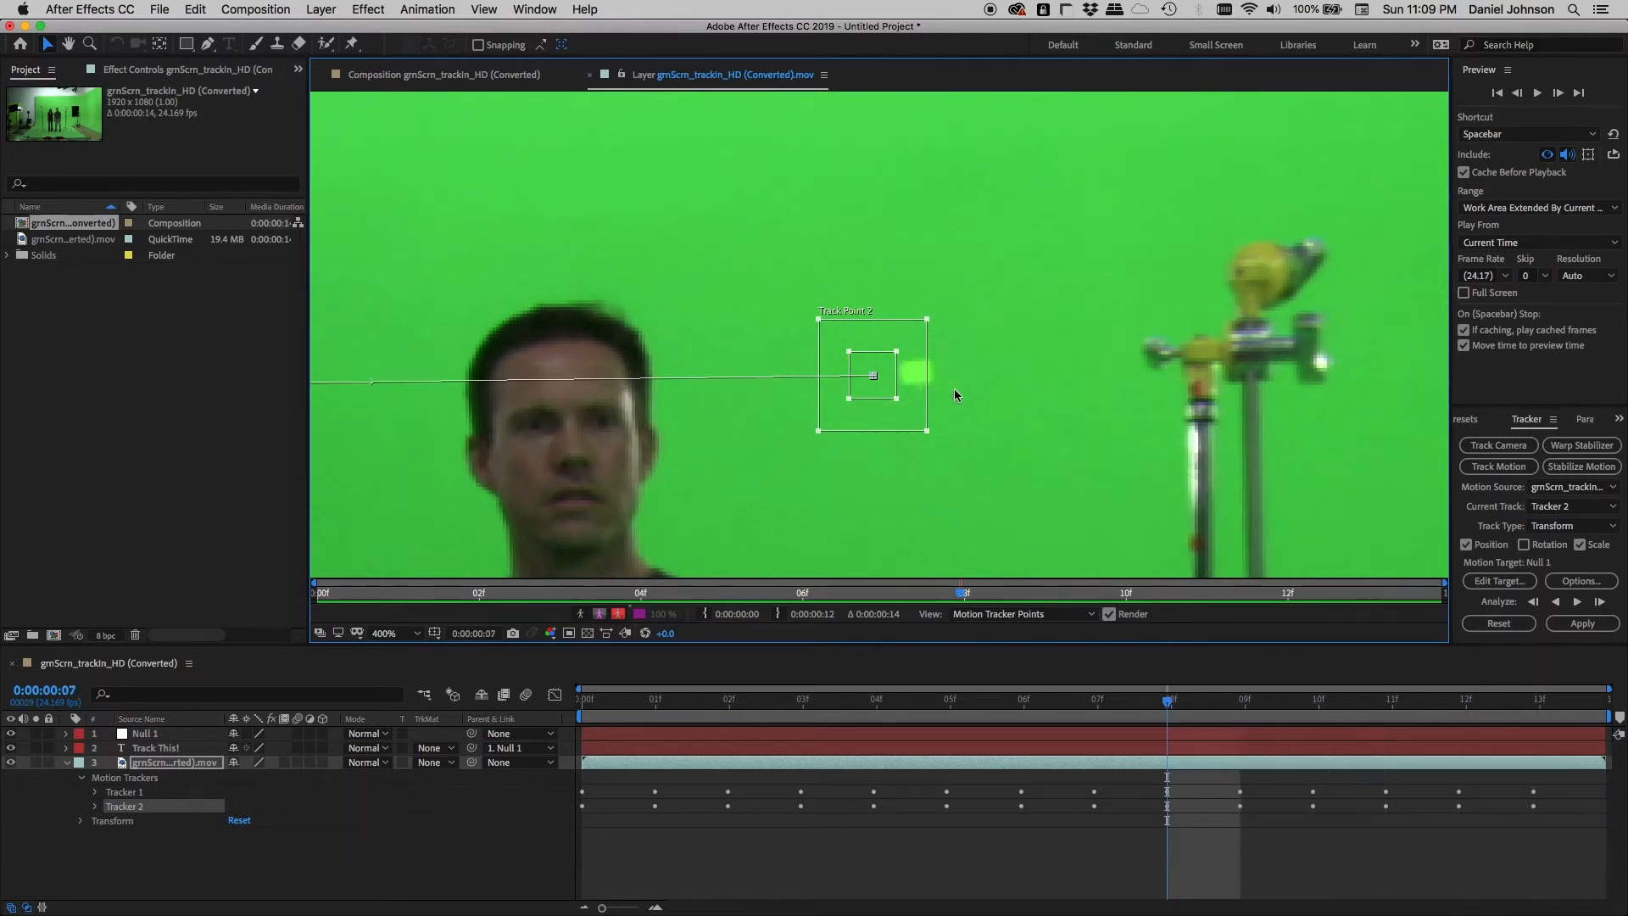
pyautogui.press('pageup')
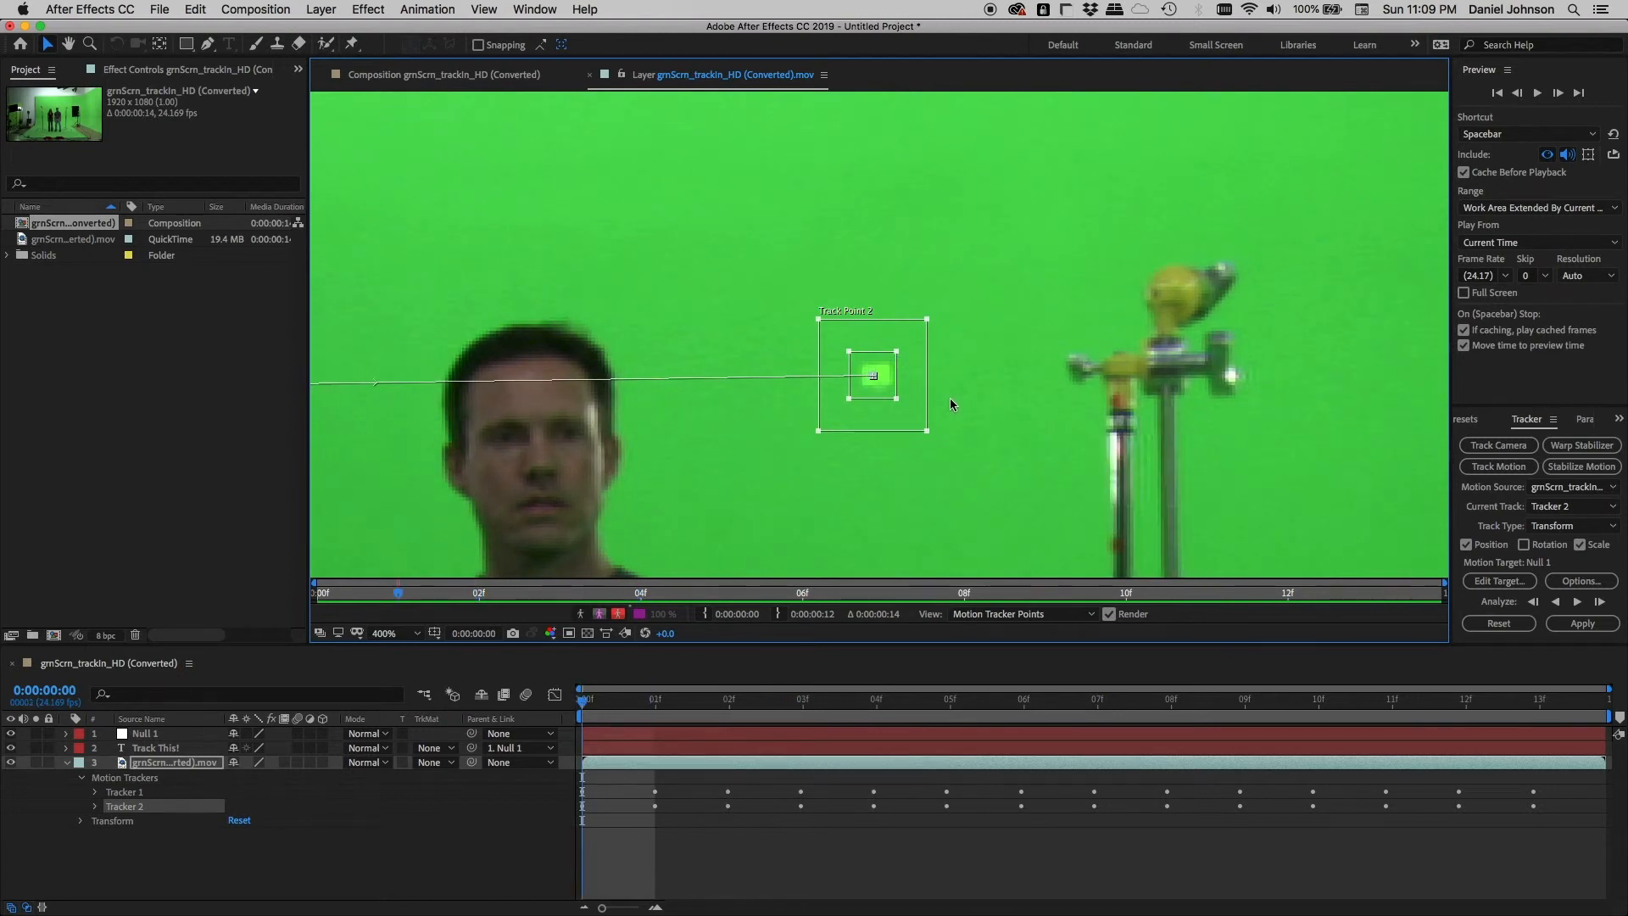
# Compare both track points with their markers on the first frame and tighten Track Point 2's feature region around its marker.
pyautogui.press('h')
pyautogui.moveTo(457, 407); pyautogui.dragTo(956, 399)
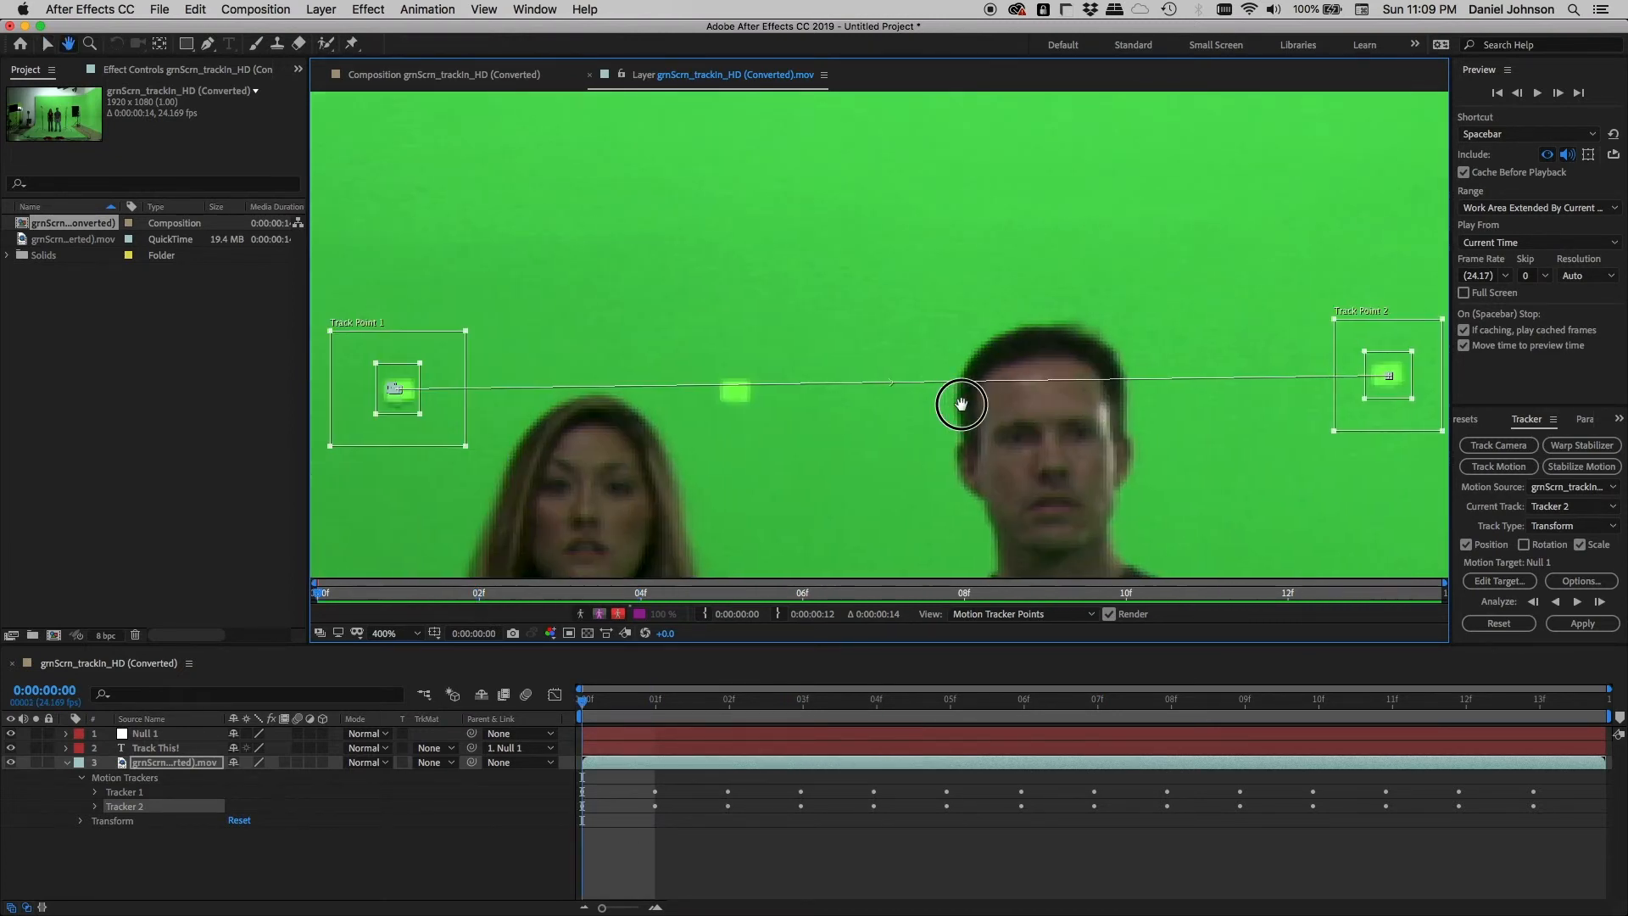
pyautogui.moveTo(1254, 392); pyautogui.dragTo(1370, 400)
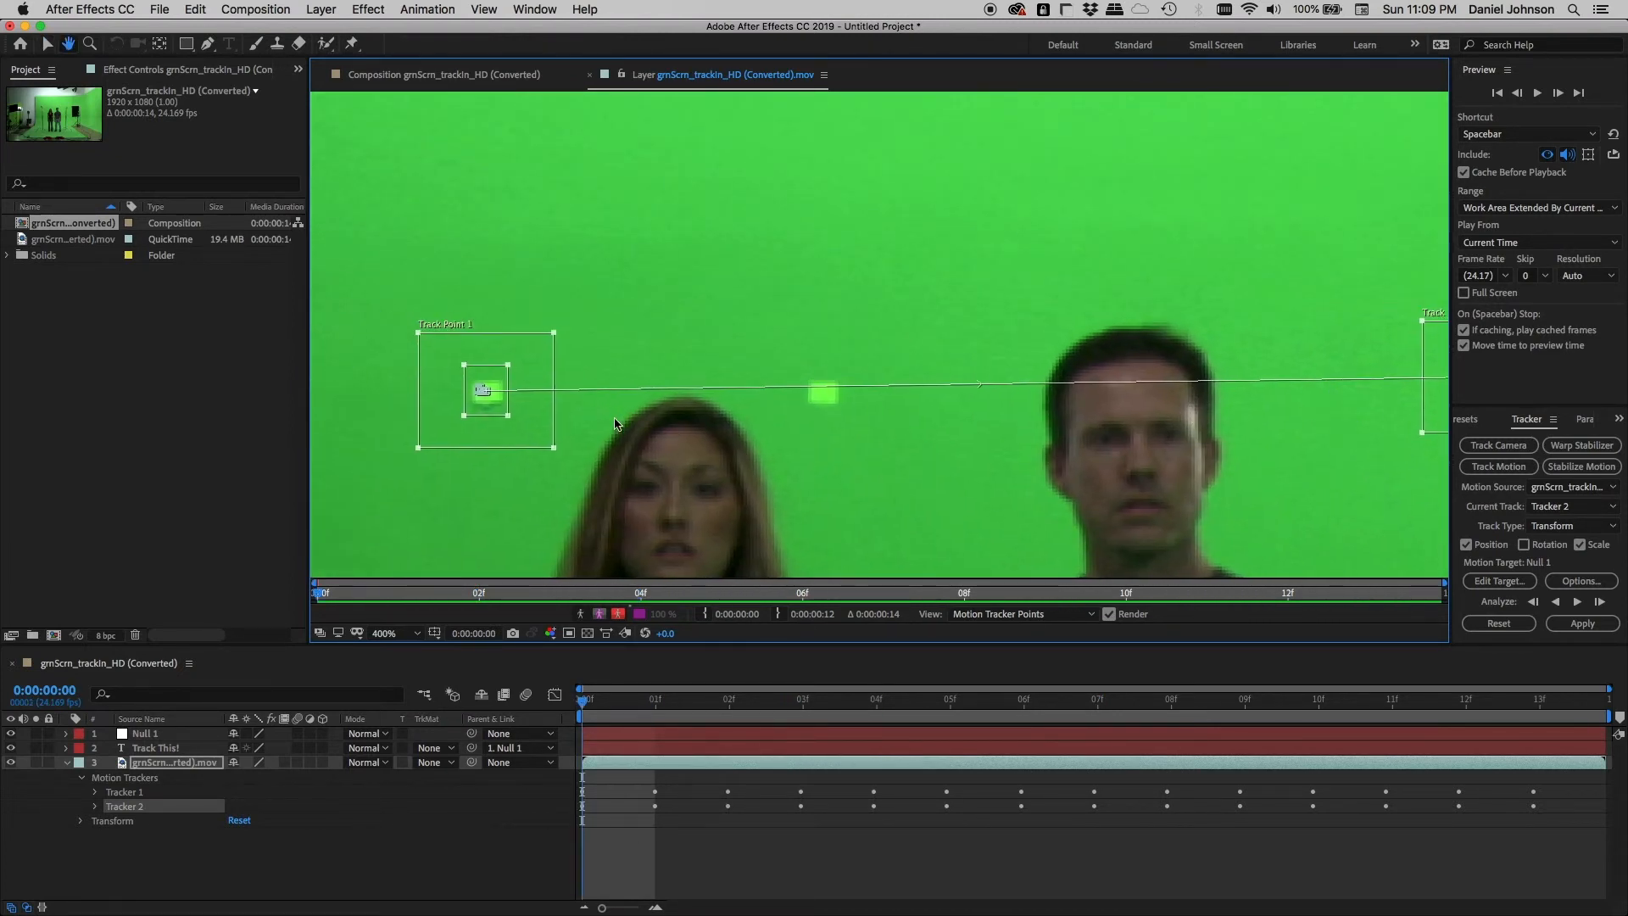
pyautogui.press('v')
pyautogui.press('h')
pyautogui.moveTo(1126, 442); pyautogui.dragTo(697, 458)
pyautogui.press('v')
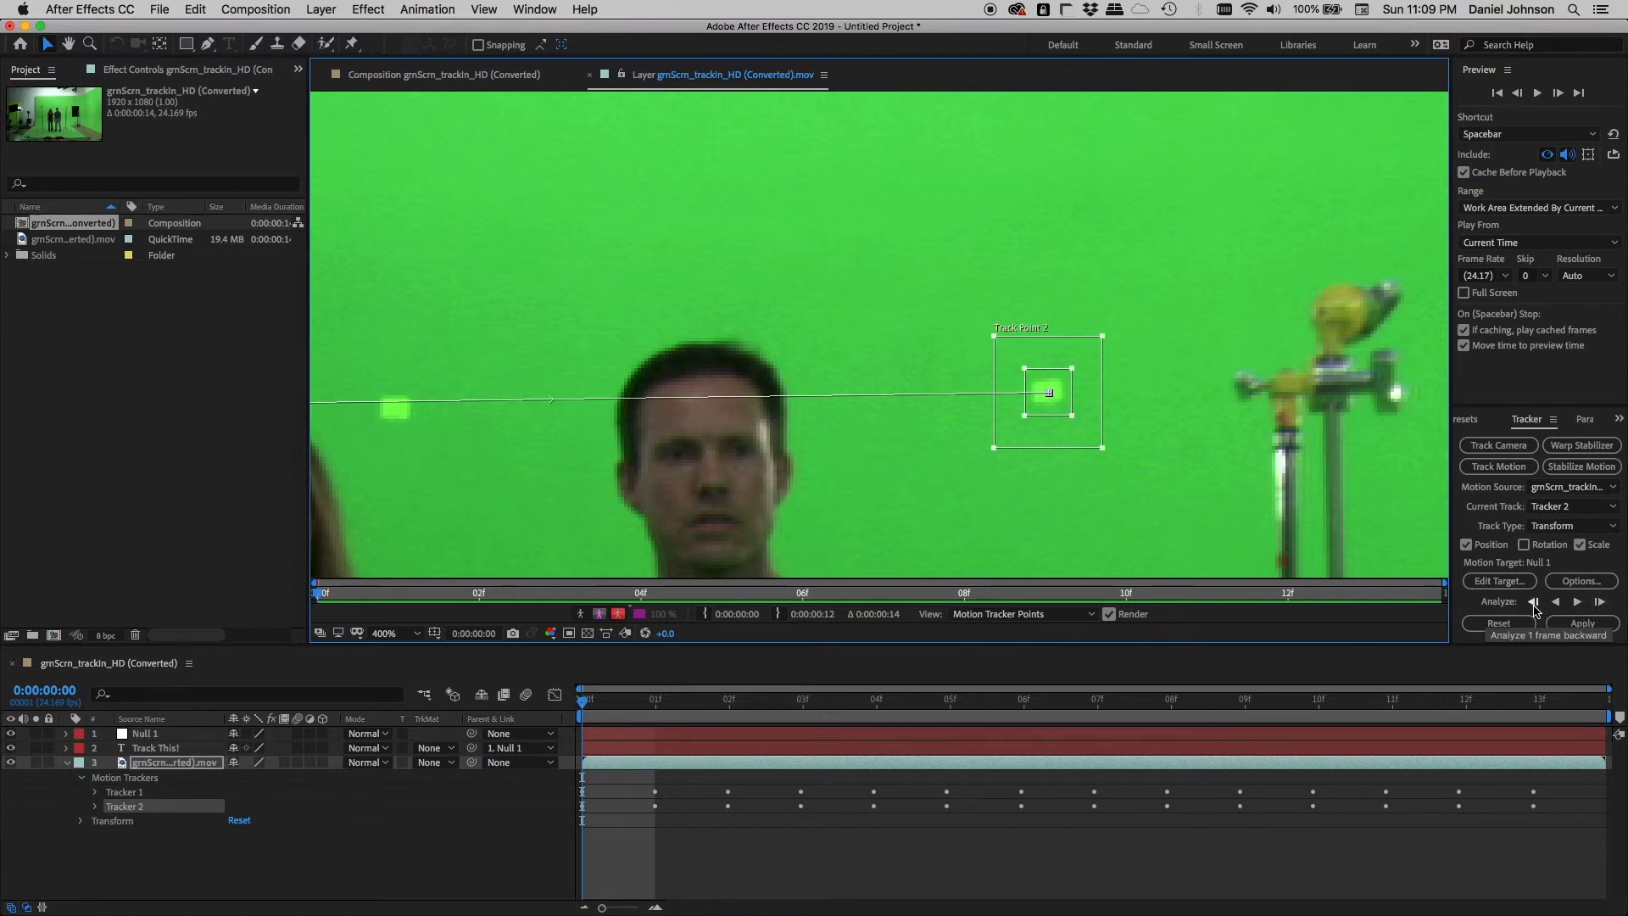
pyautogui.click(1070, 415)
pyautogui.moveTo(1071, 415); pyautogui.dragTo(1064, 407)
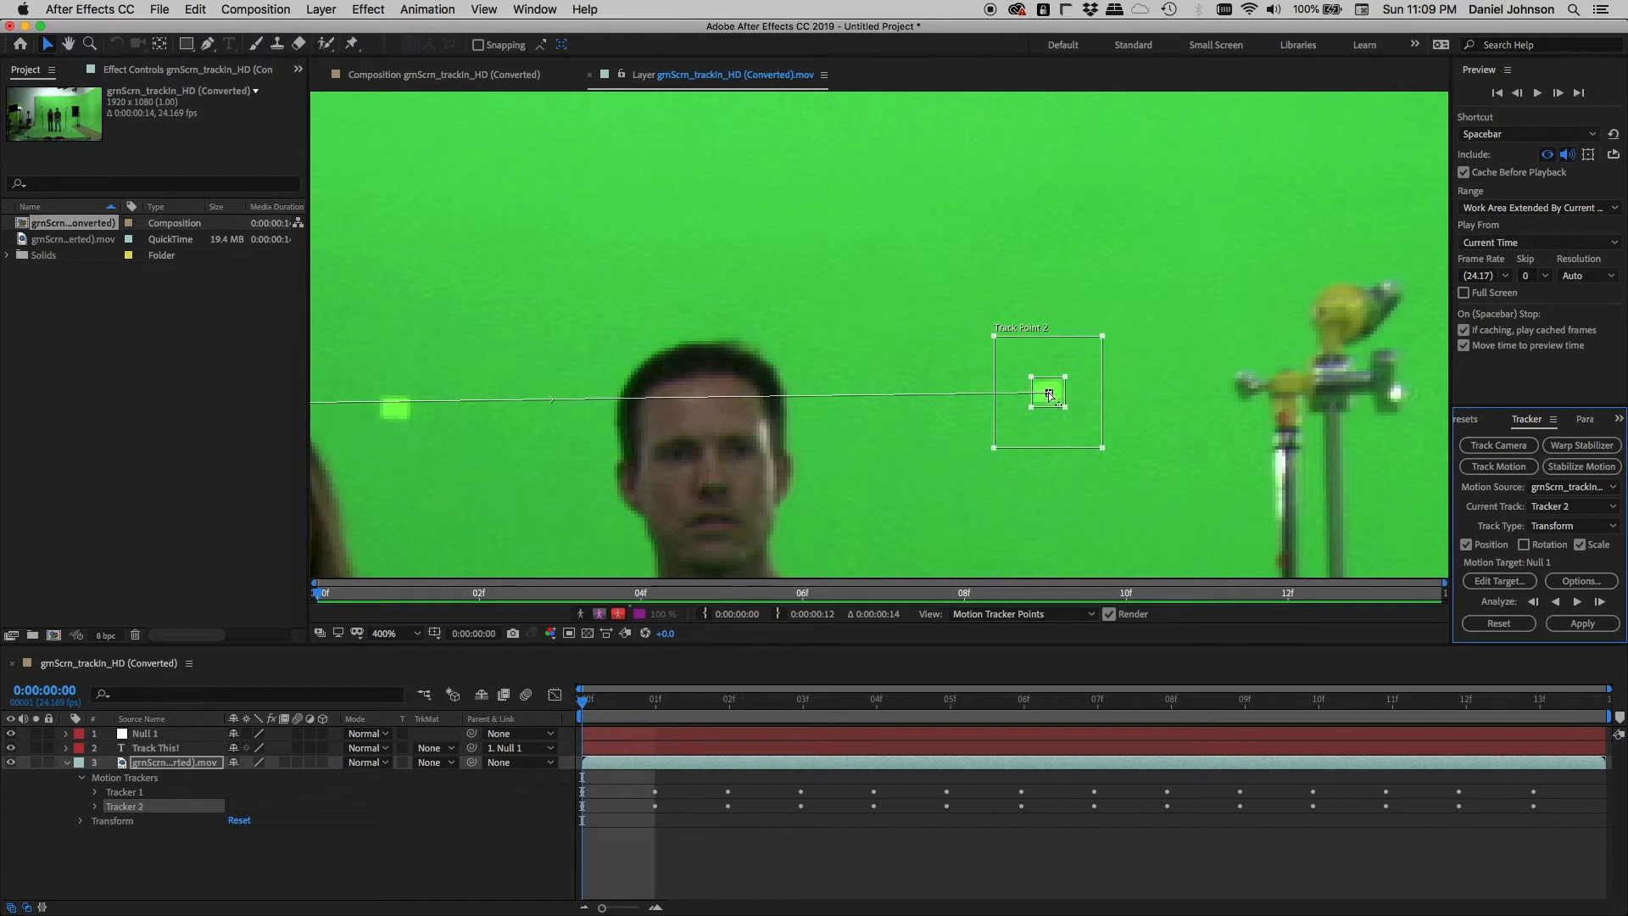
# Analyze Tracker 2 frame by frame up to 0:00:00:01, re-centering Track Point 2 on its marker after each frame.
pyautogui.scroll(1, 1057, 428)
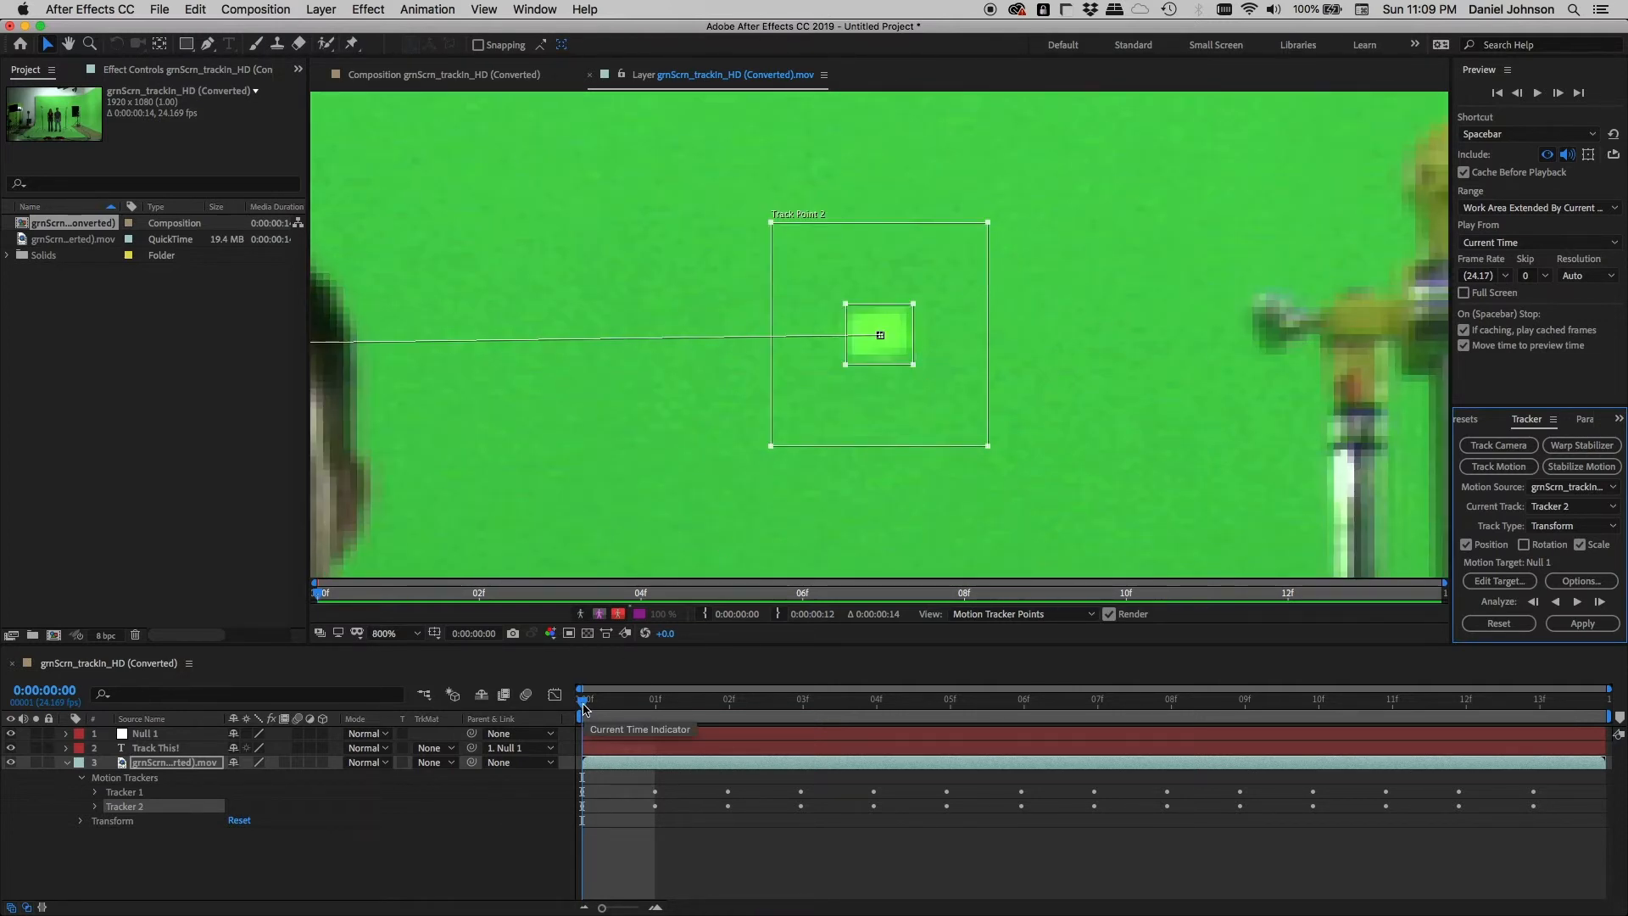
pyautogui.click(1600, 603)
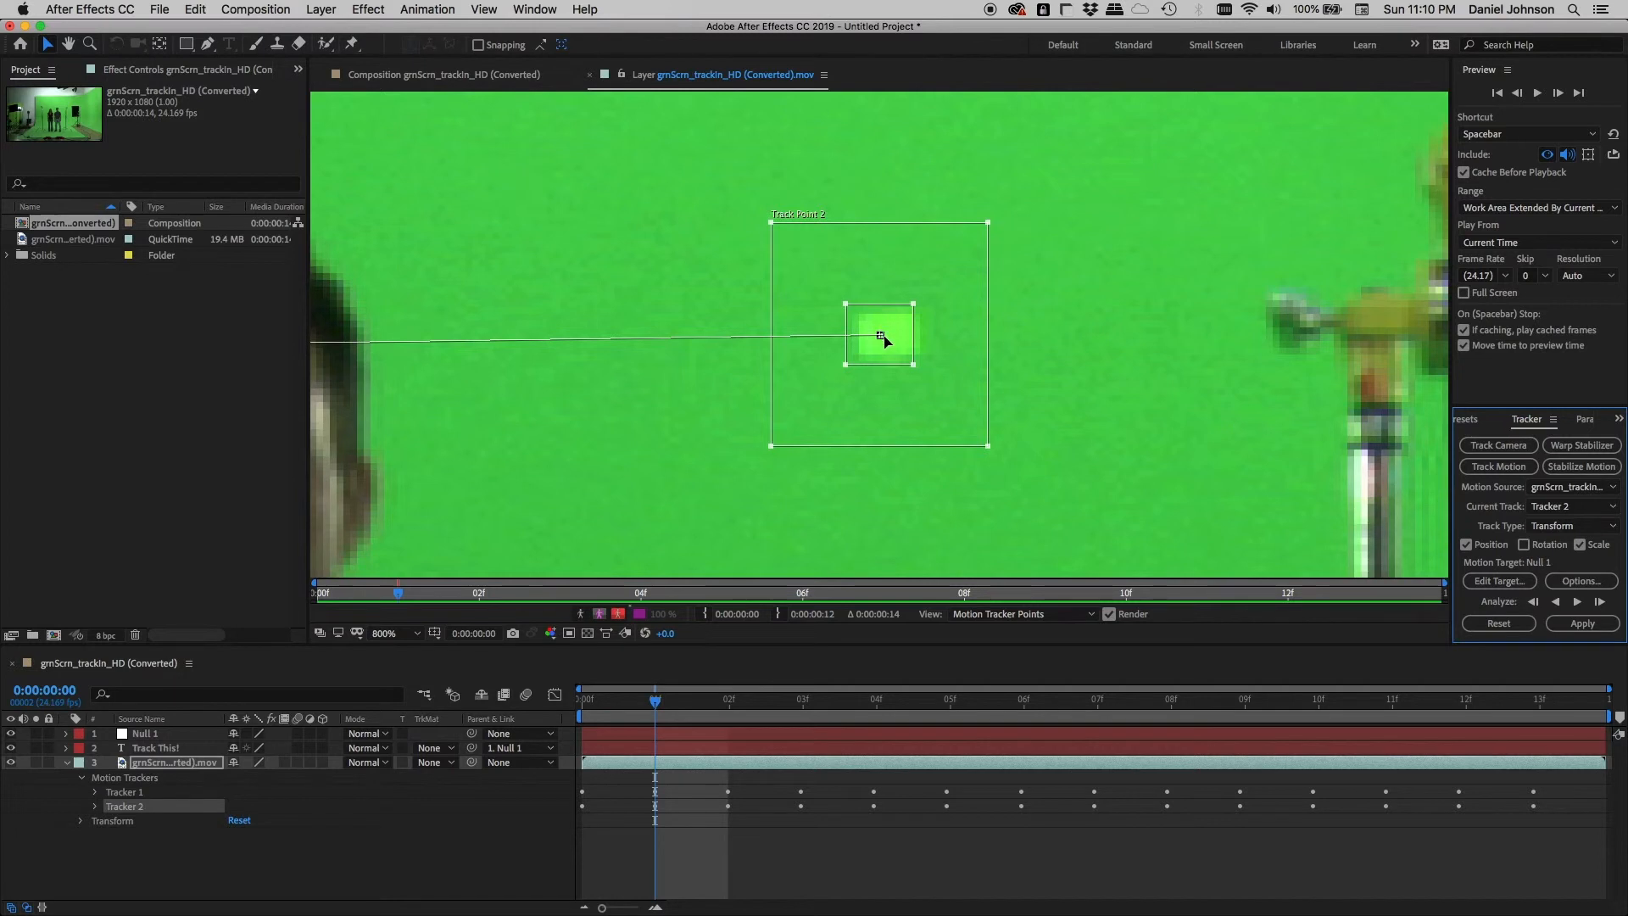
pyautogui.moveTo(897, 349); pyautogui.dragTo(904, 353)
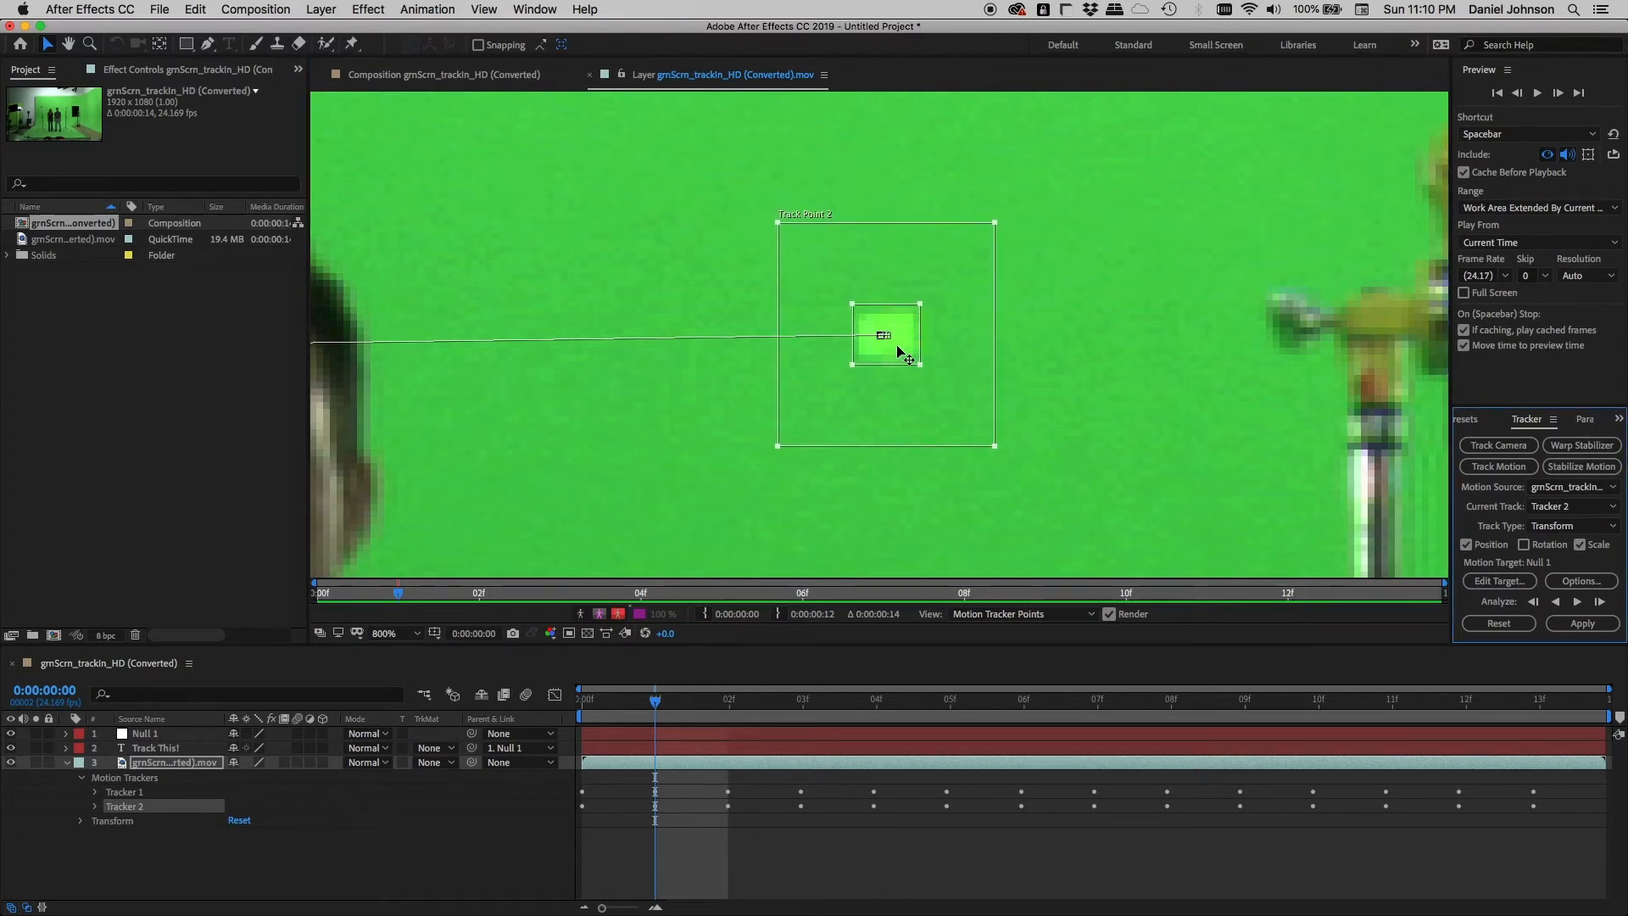
pyautogui.click(1599, 602)
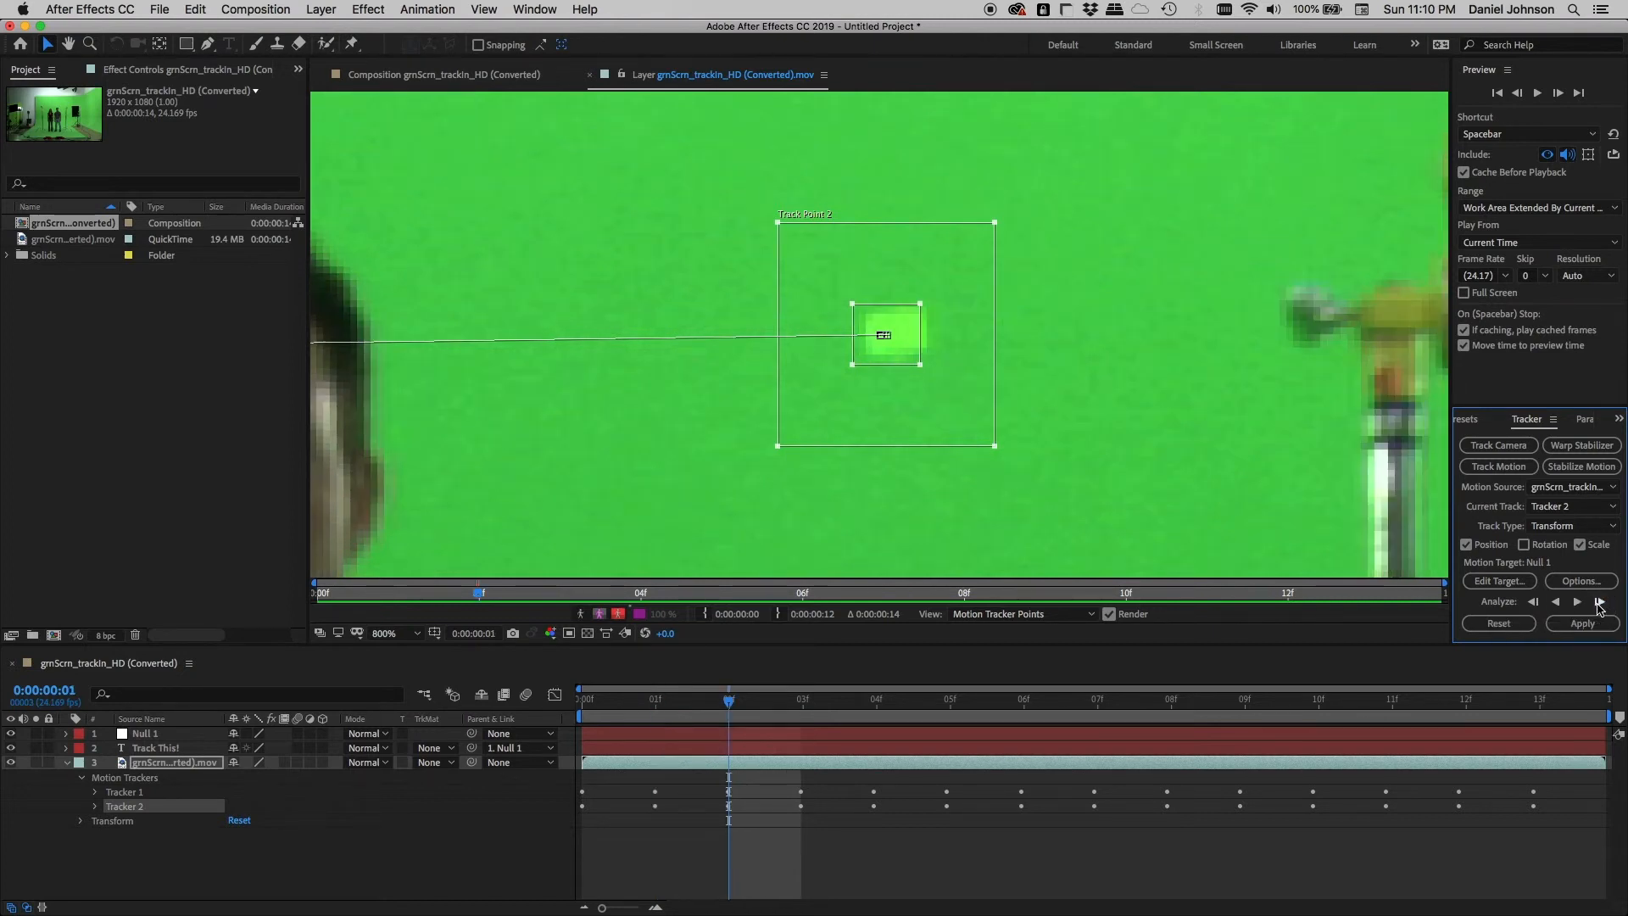
pyautogui.moveTo(909, 353); pyautogui.dragTo(918, 348)
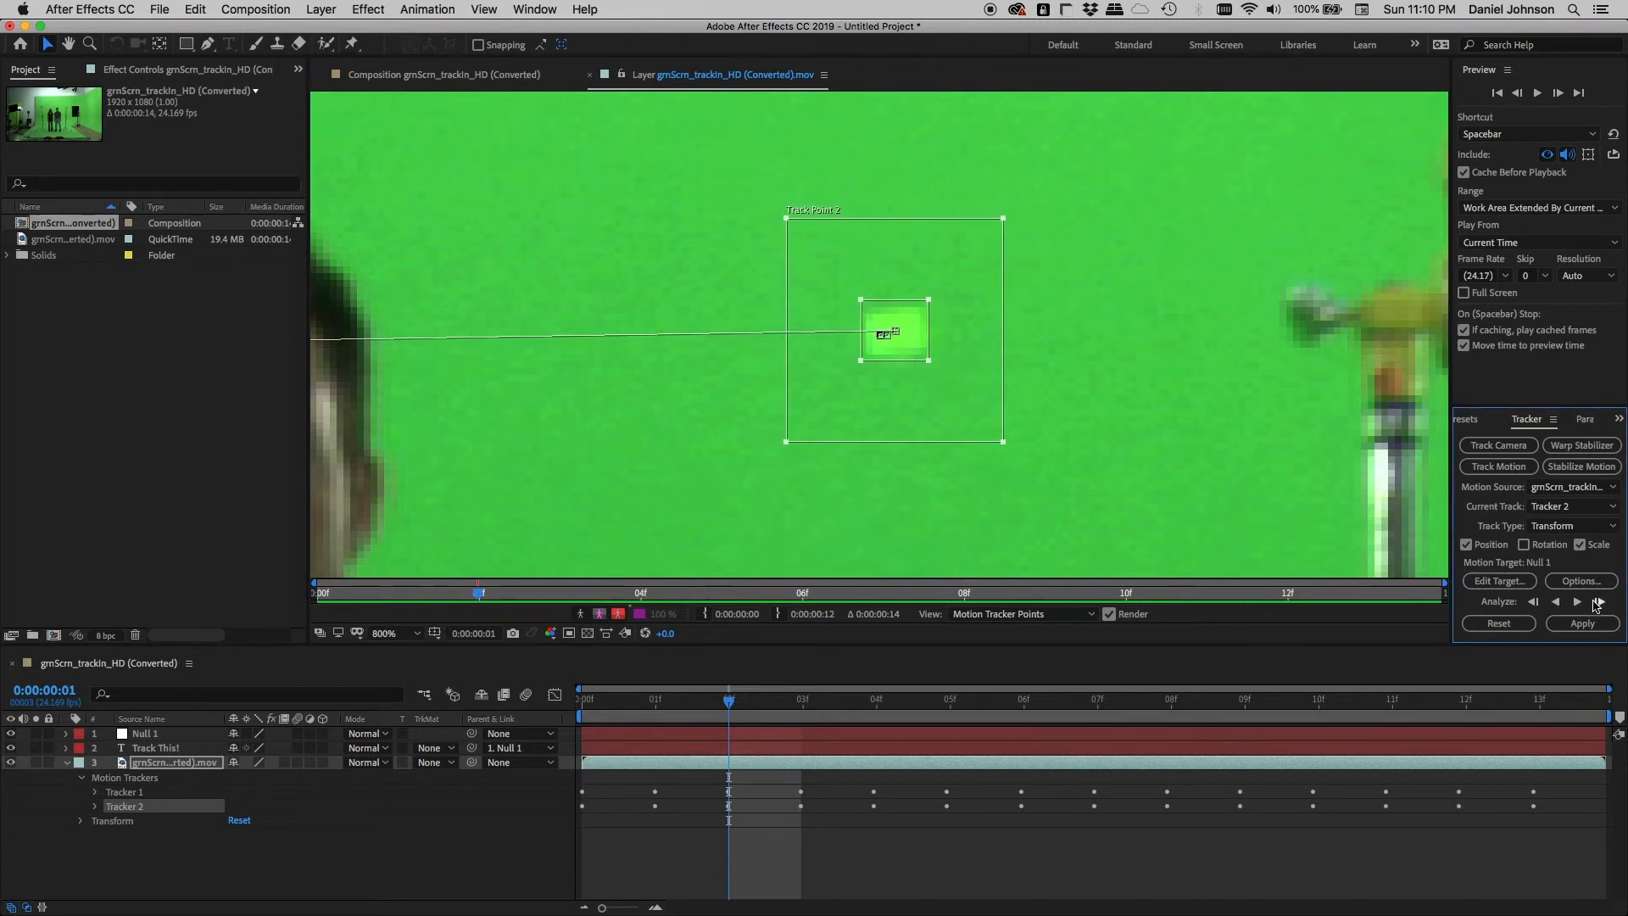
# Continue single-frame analysis through 0:00:00:02 and 0:00:00:03, moving Track Point 2 back onto its marker at both frames.
pyautogui.click(1599, 603)
pyautogui.moveTo(912, 353); pyautogui.dragTo(921, 353)
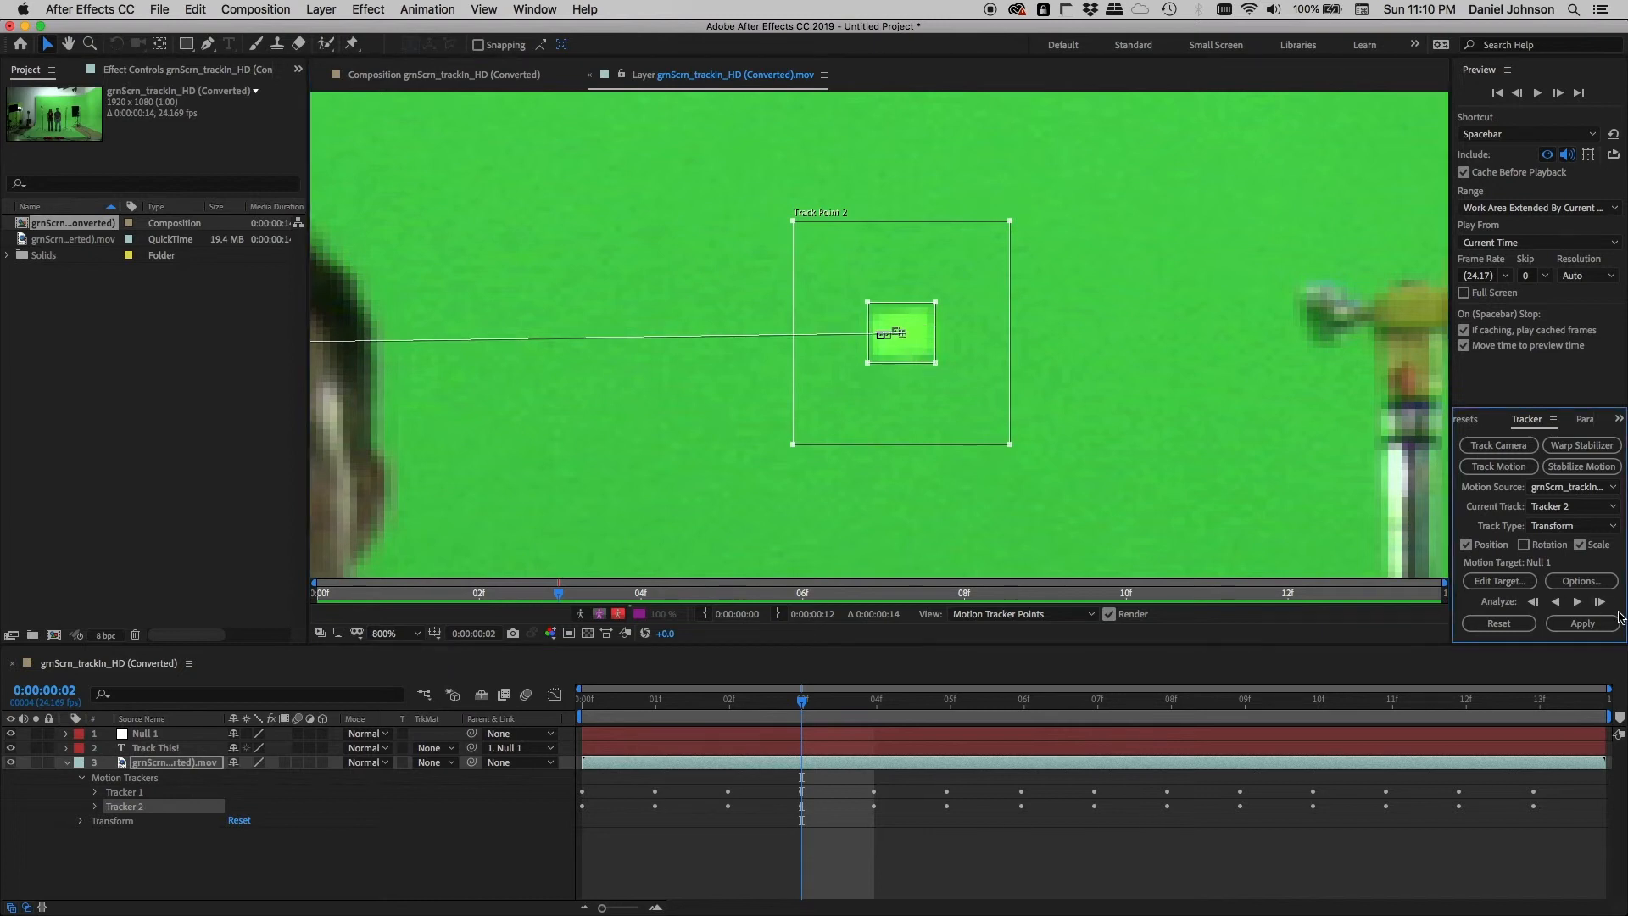
pyautogui.click(1599, 604)
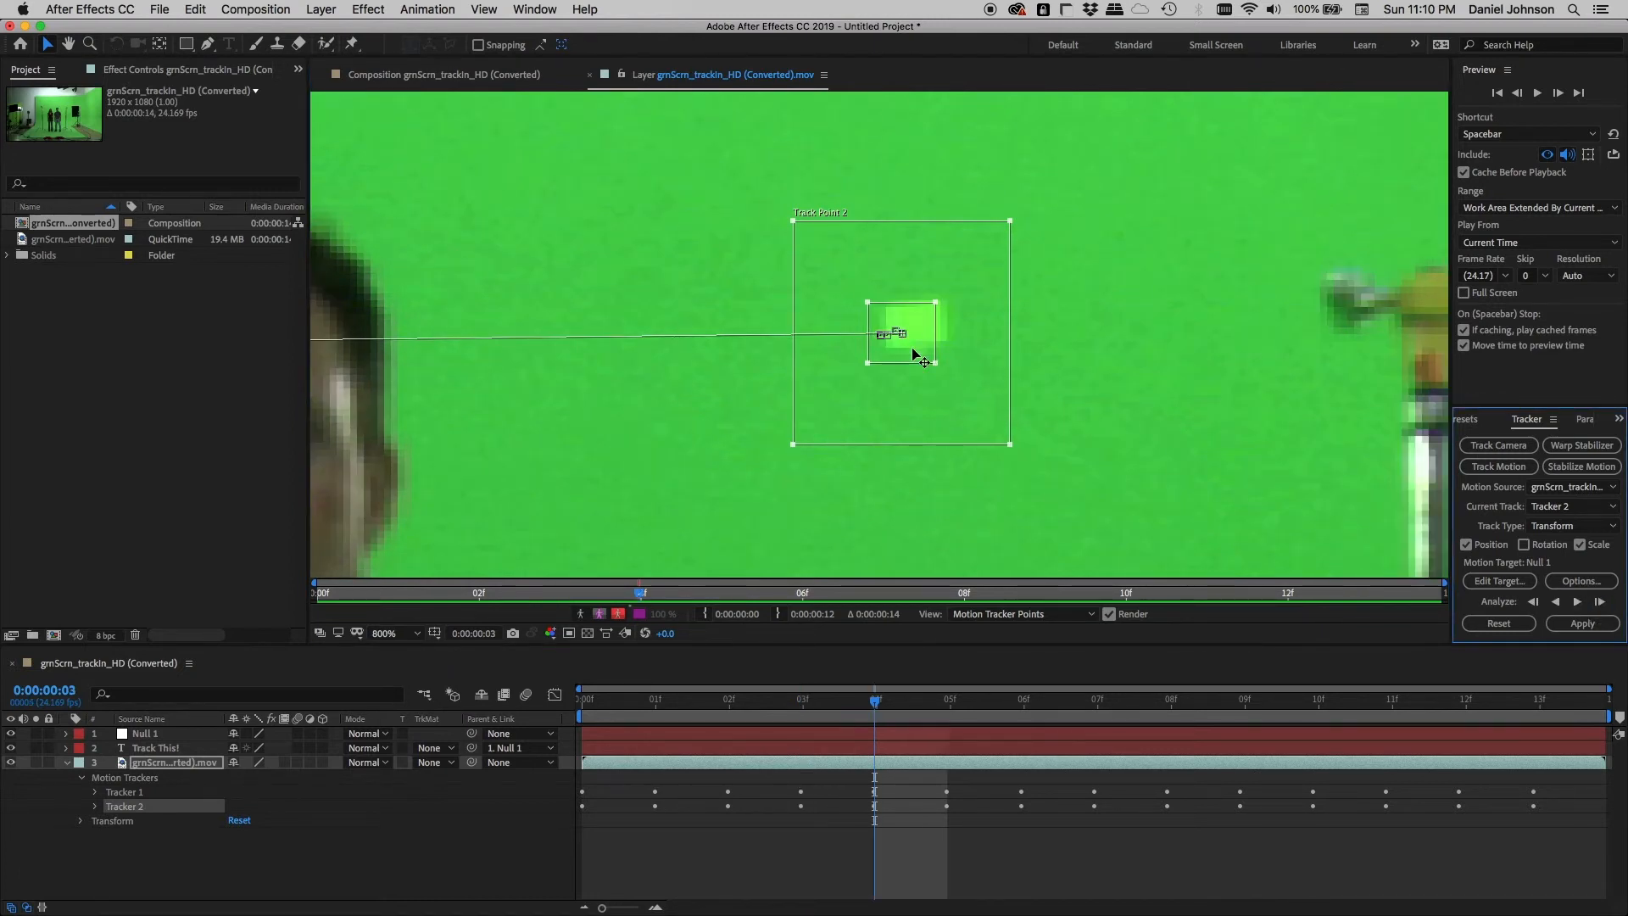
pyautogui.moveTo(919, 353); pyautogui.dragTo(928, 346)
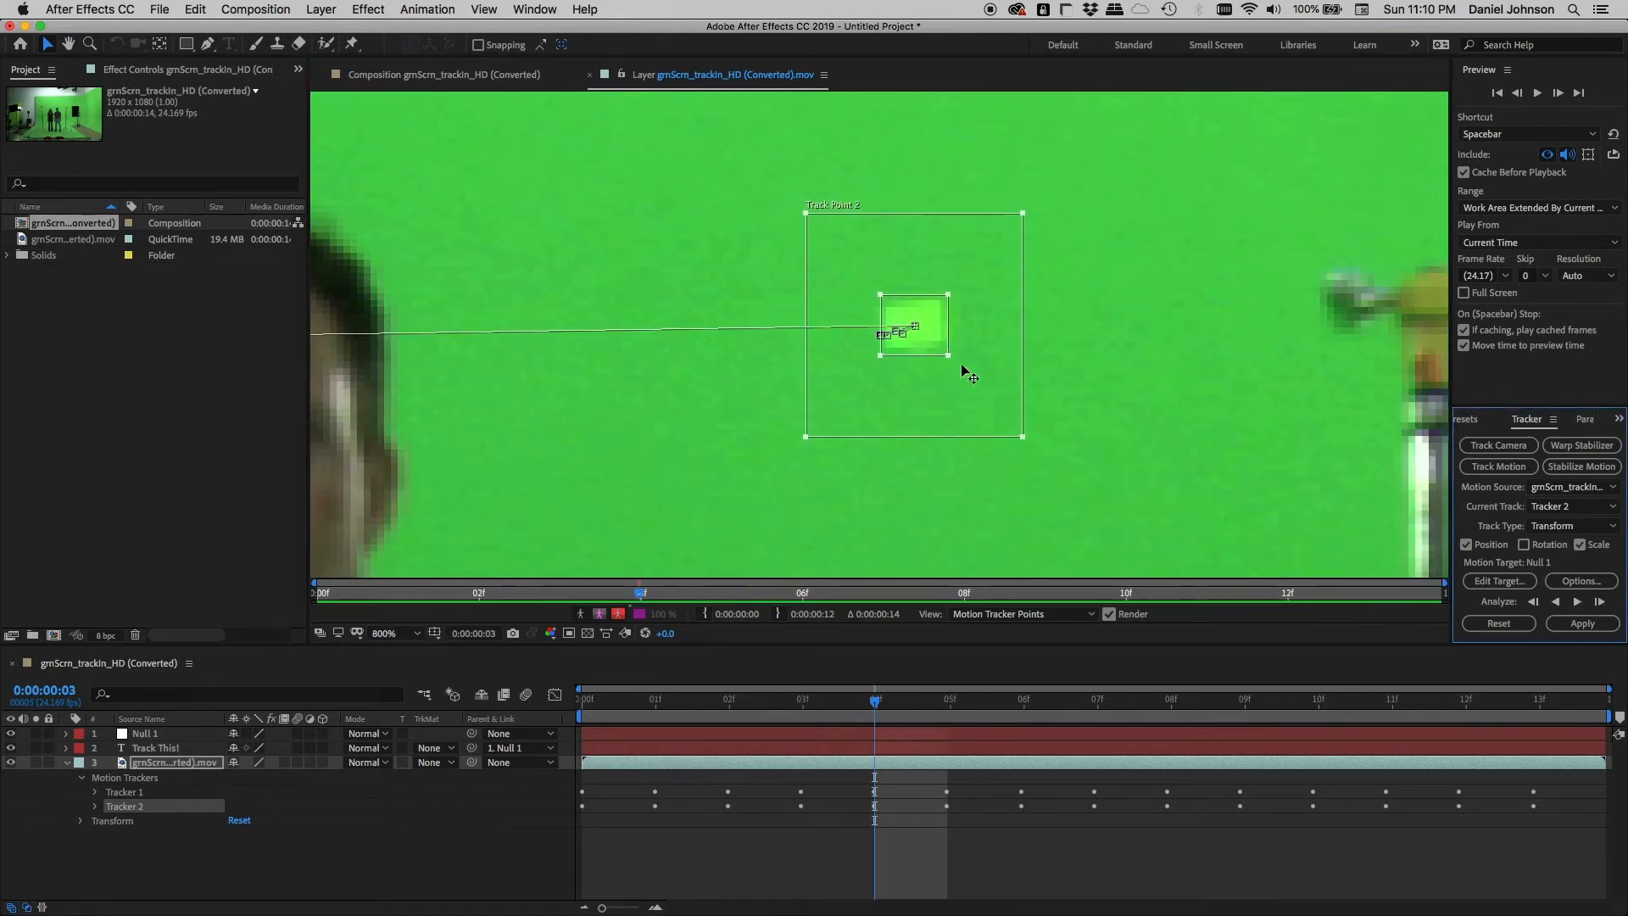
# Analyze one frame at a time from 0:00:00:04 to 0:00:00:06, shifting Track Point 2 to follow its marker.
pyautogui.click(1599, 601)
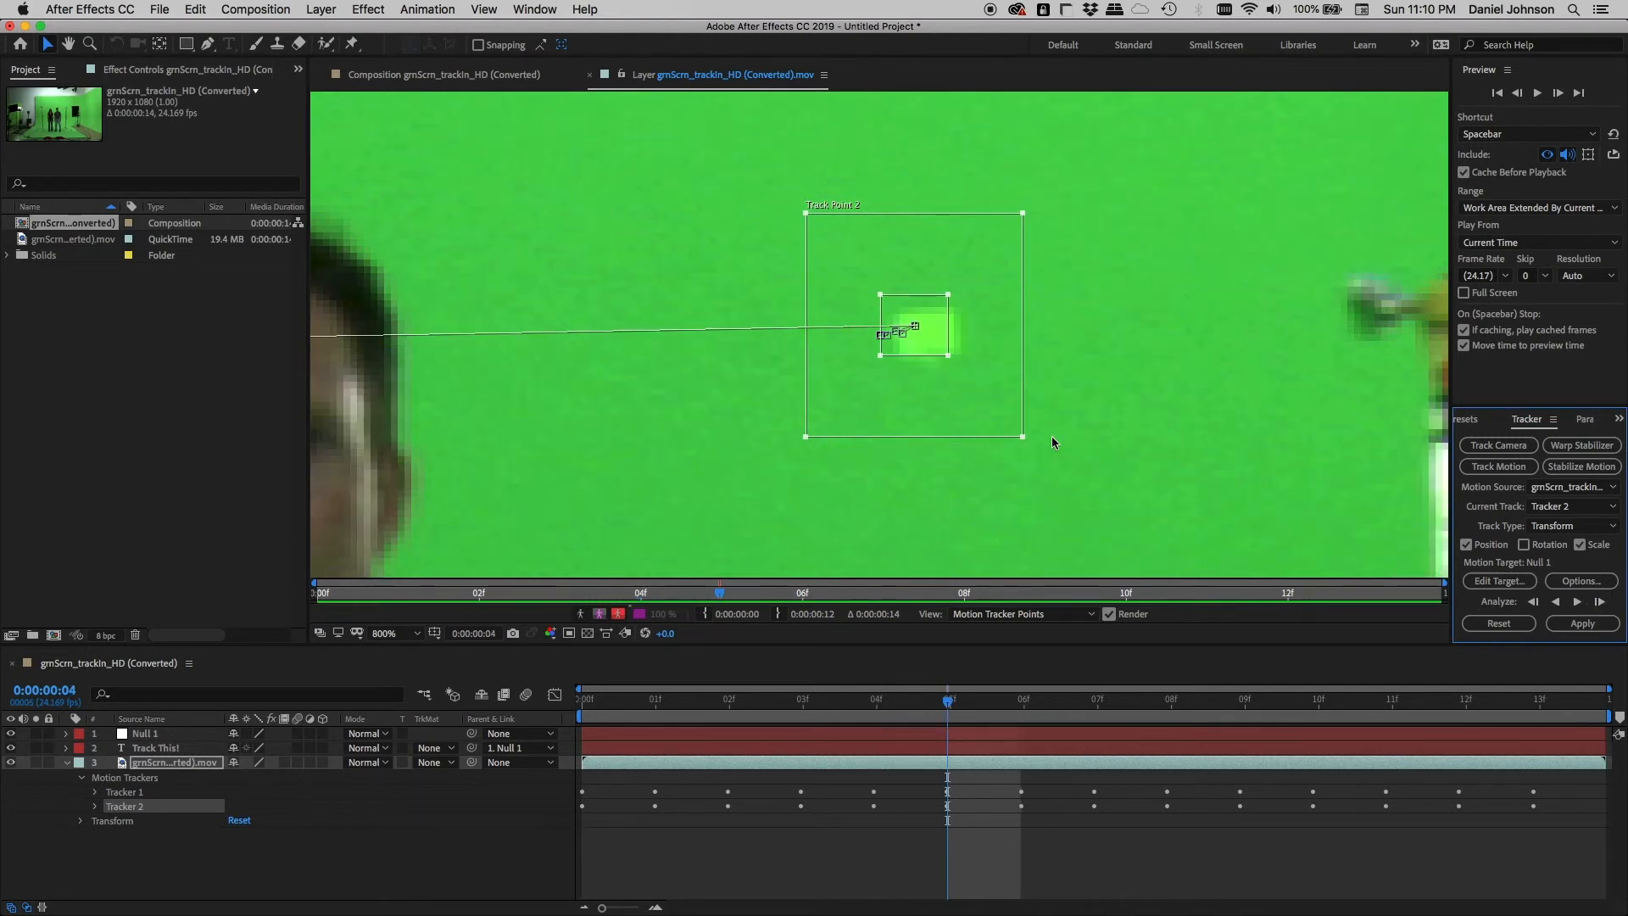
pyautogui.moveTo(930, 345); pyautogui.dragTo(965, 349)
pyautogui.click(1599, 602)
pyautogui.click(1598, 601)
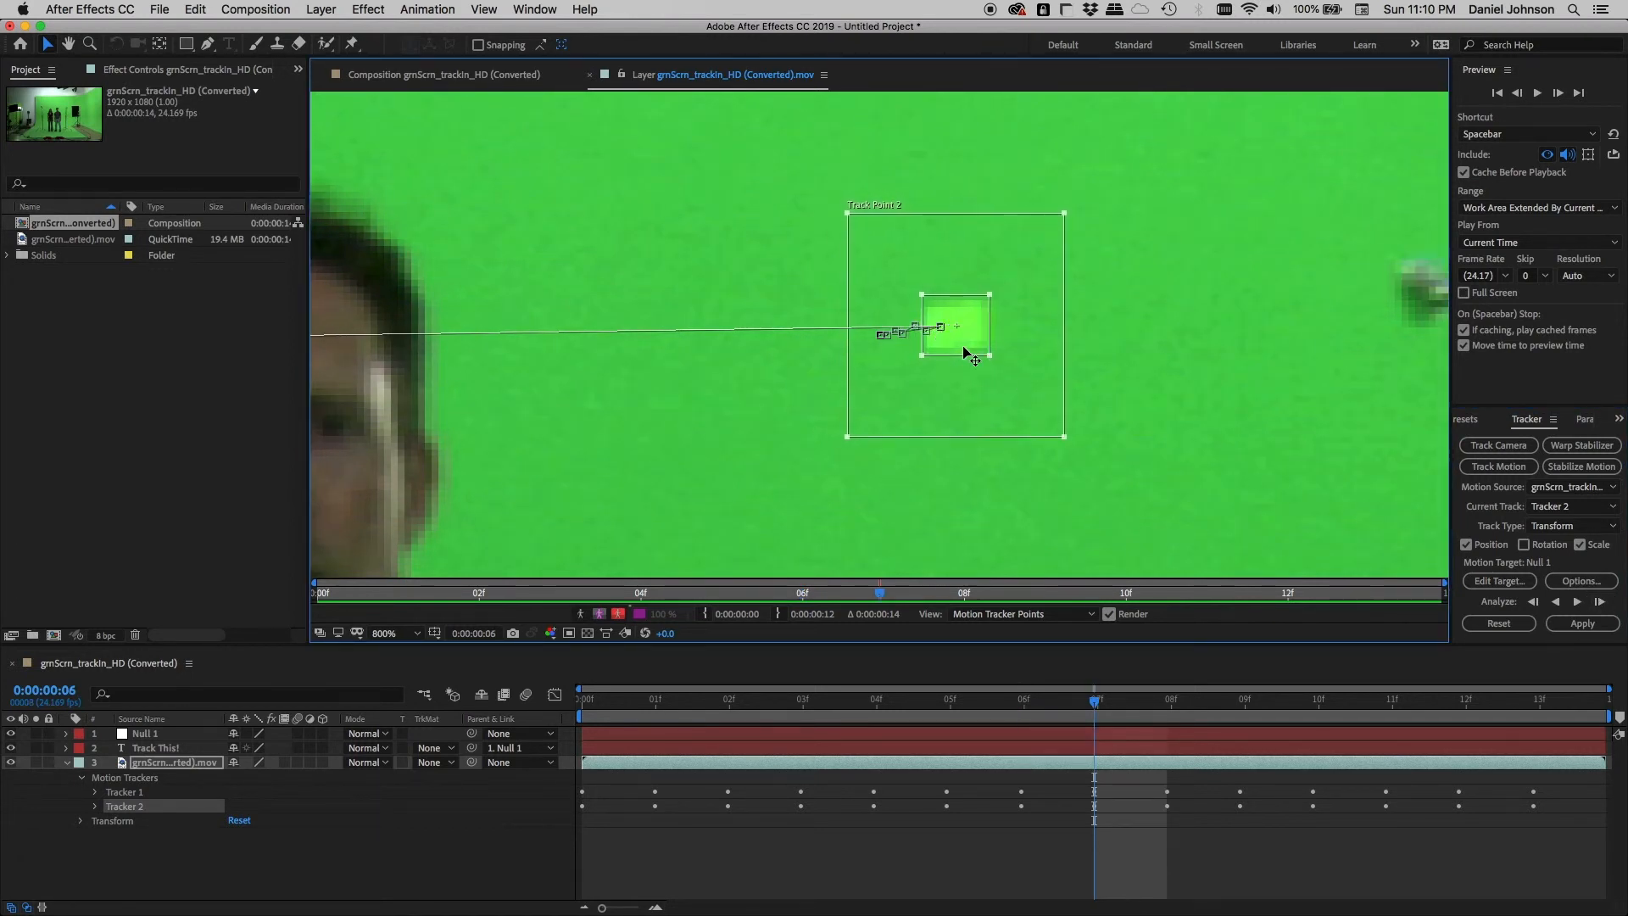
# Analyze Tracker 2 one frame at a time from 0:00:00:07 through 0:00:00:12, re-centering Track Point 2 on its marker wherever it drifts.
pyautogui.click(1599, 602)
pyautogui.moveTo(975, 352); pyautogui.dragTo(1050, 347)
pyautogui.click(1599, 604)
pyautogui.click(1598, 602)
pyautogui.click(1599, 601)
pyautogui.click(1598, 603)
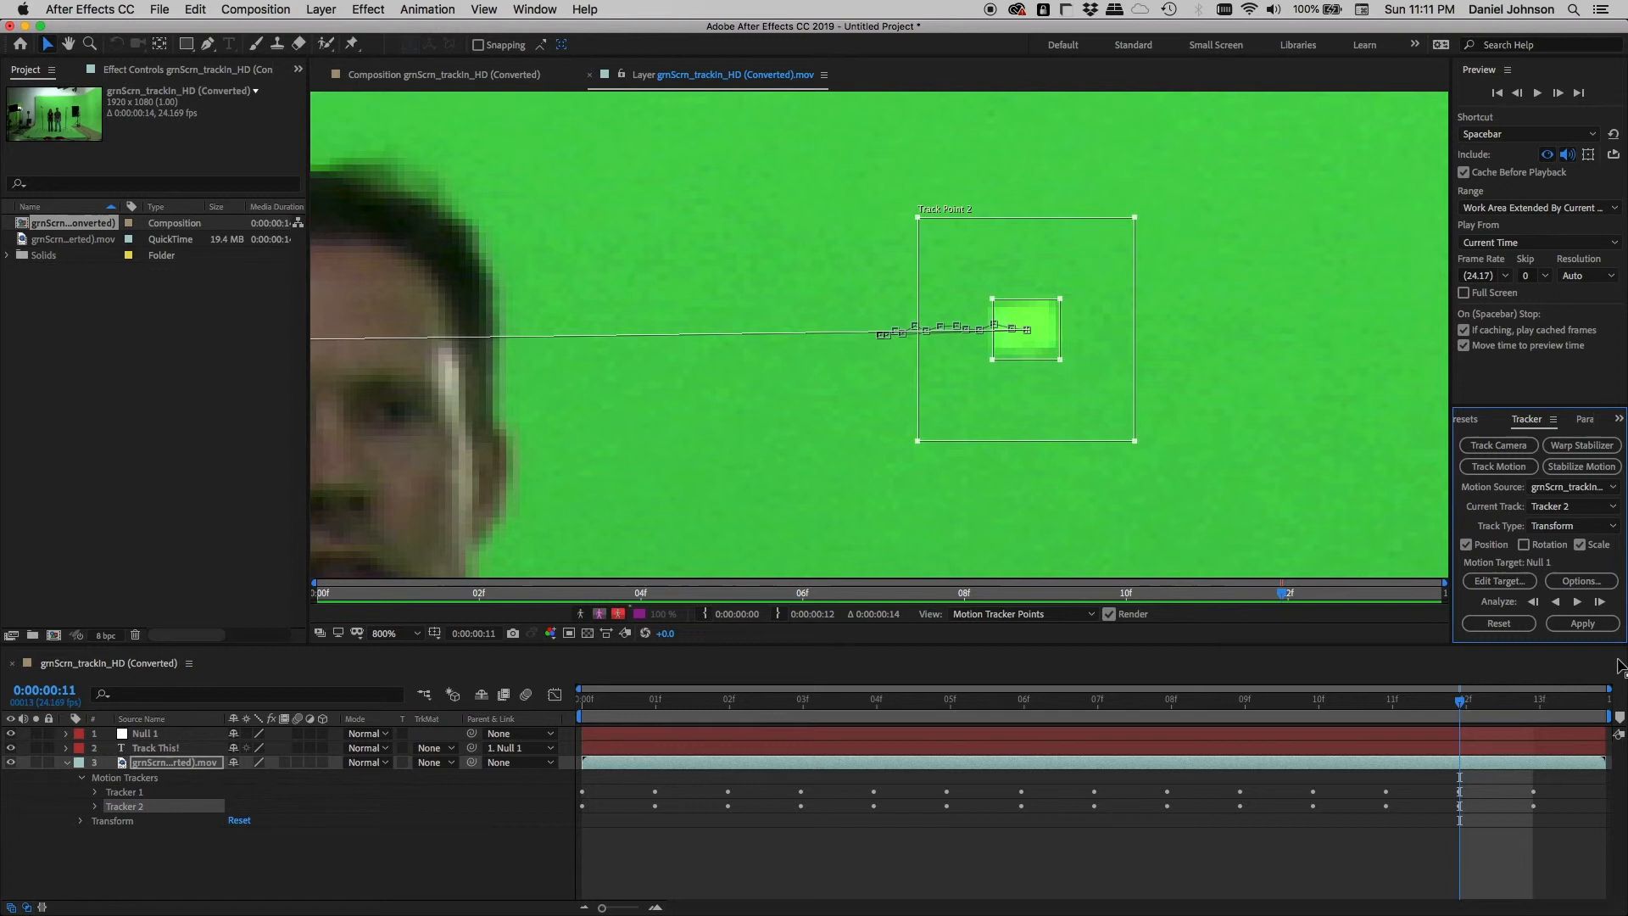
pyautogui.click(1599, 601)
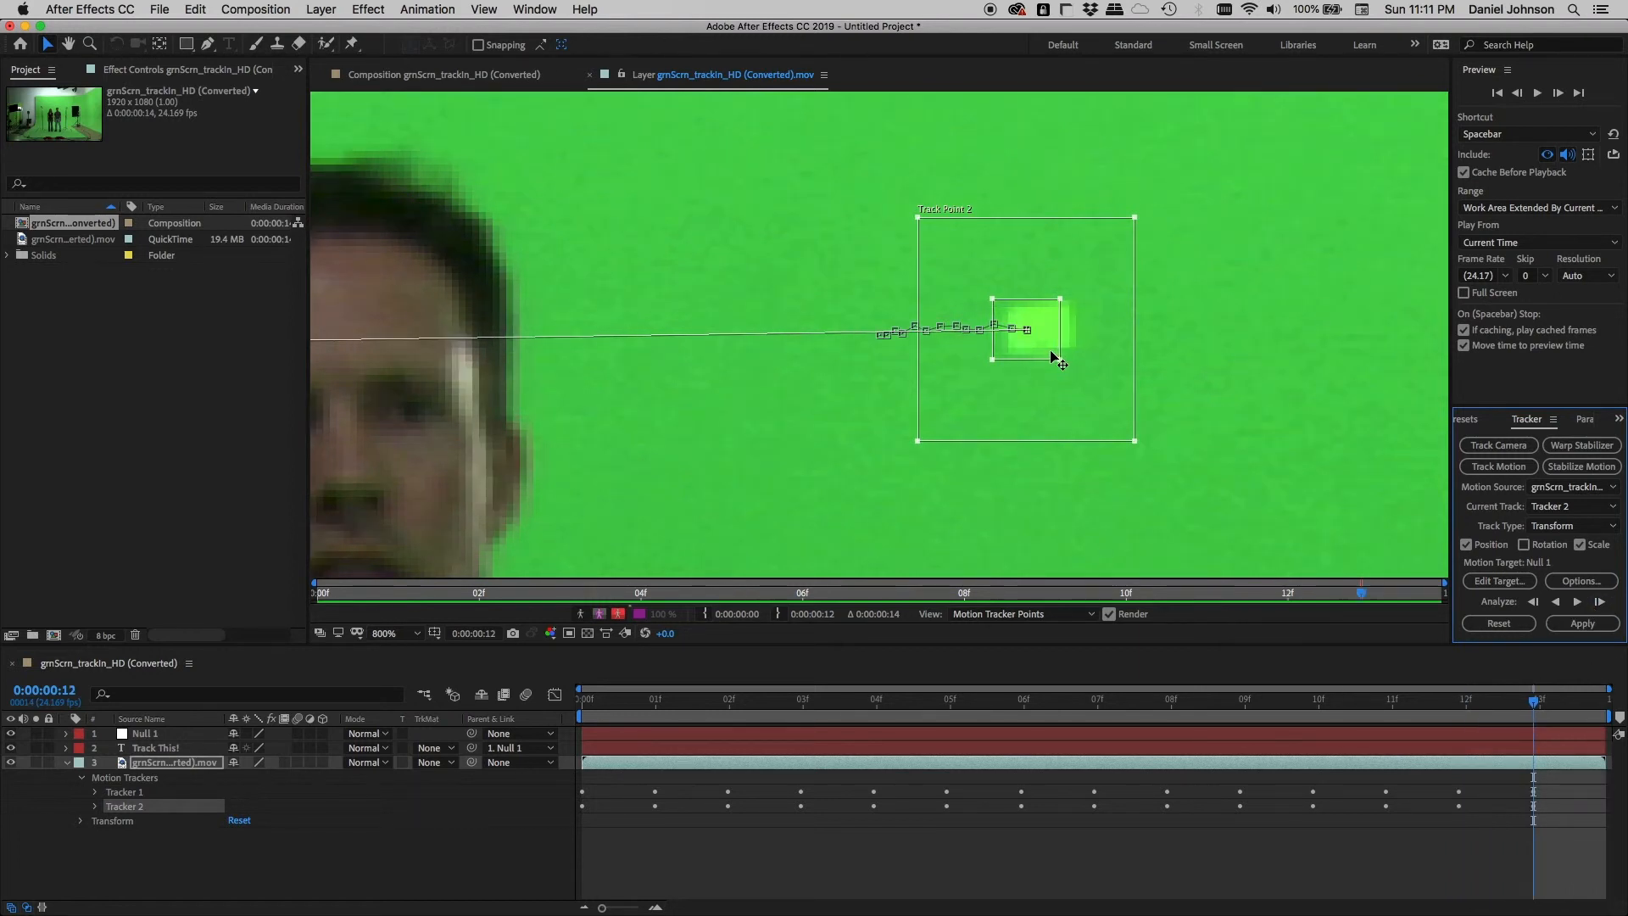
pyautogui.moveTo(1047, 347); pyautogui.dragTo(1063, 347)
# Play back the clip with both track points in view to check how they follow their markers.
pyautogui.press(',')
pyautogui.press(',')
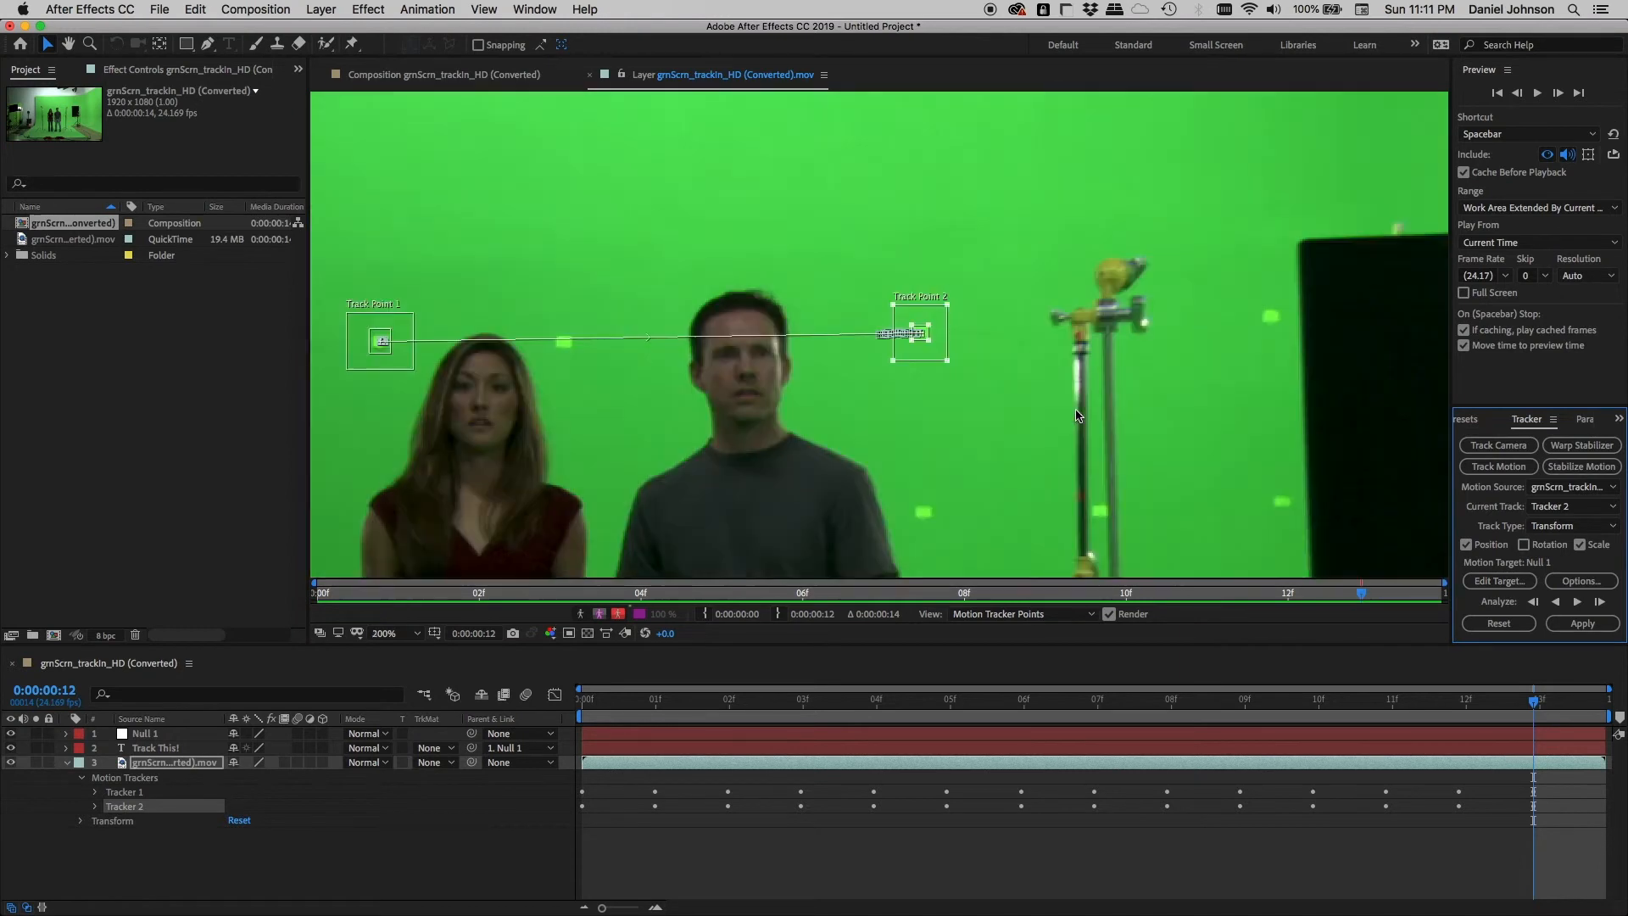
pyautogui.hscroll(-5, 829, 436)
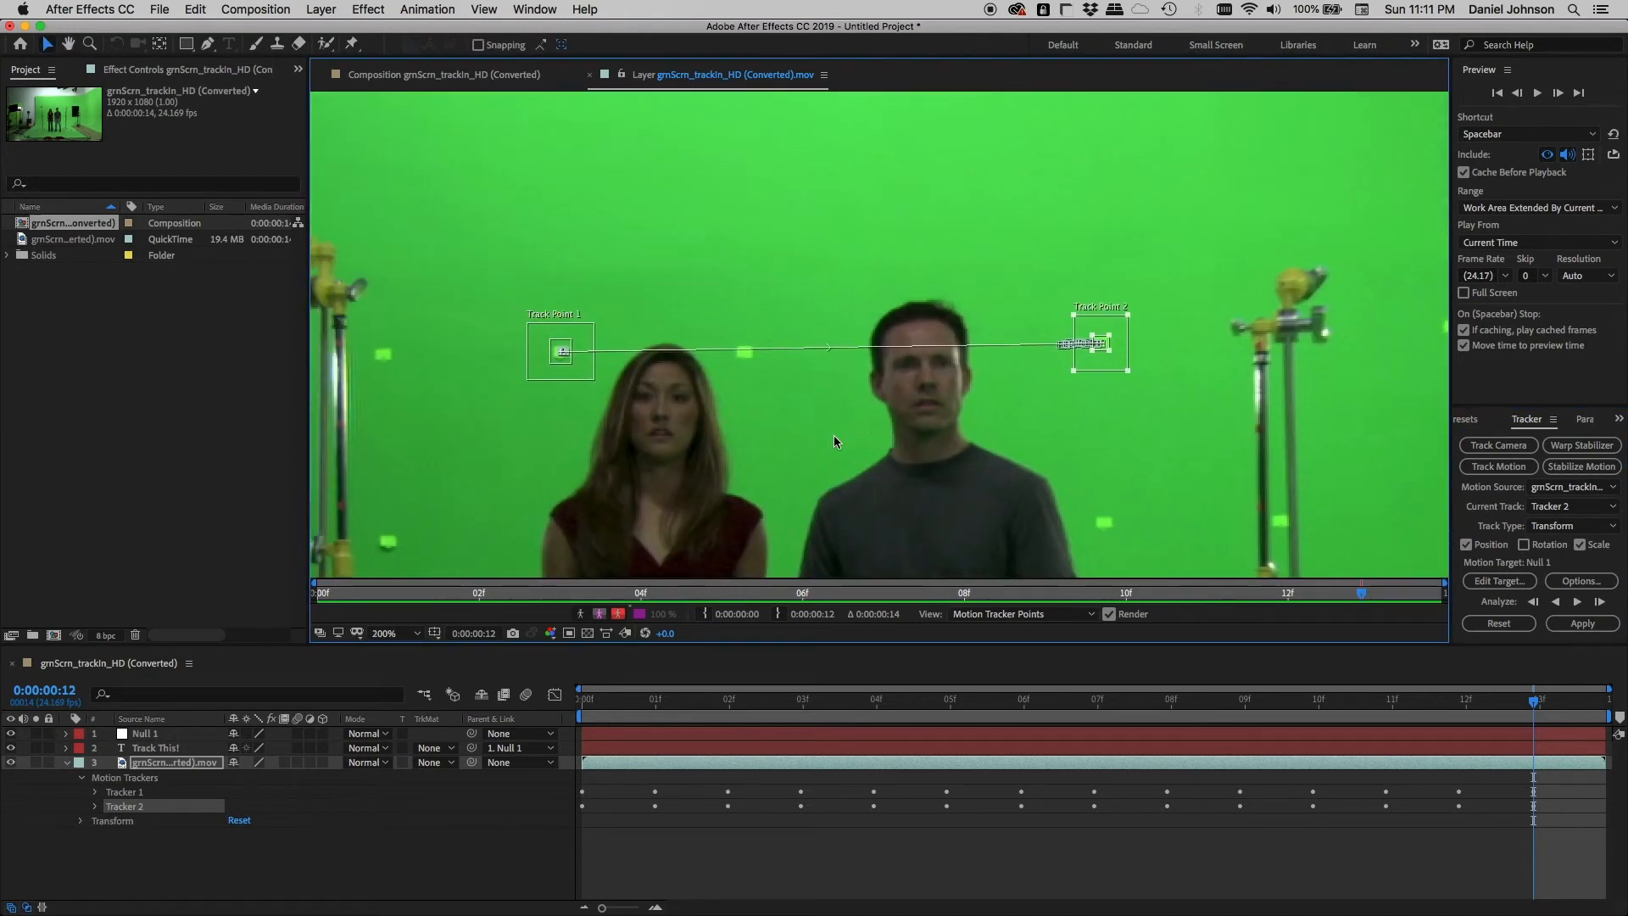
pyautogui.press('space')
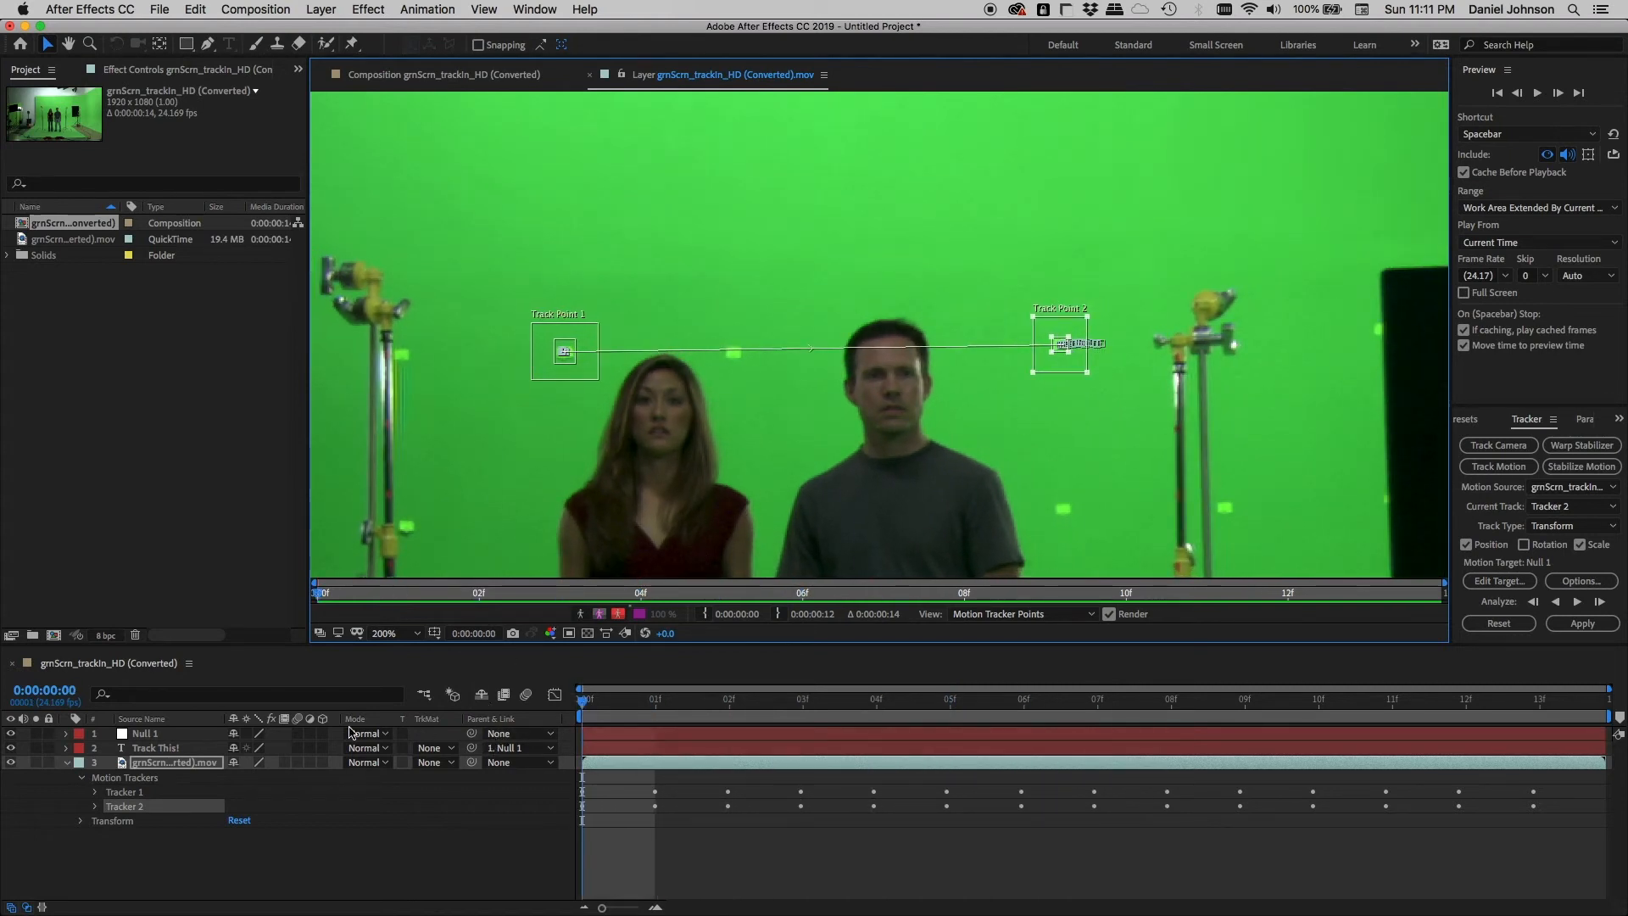
# Return to the composition and add a new null object above Null 1.
pyautogui.click(413, 78)
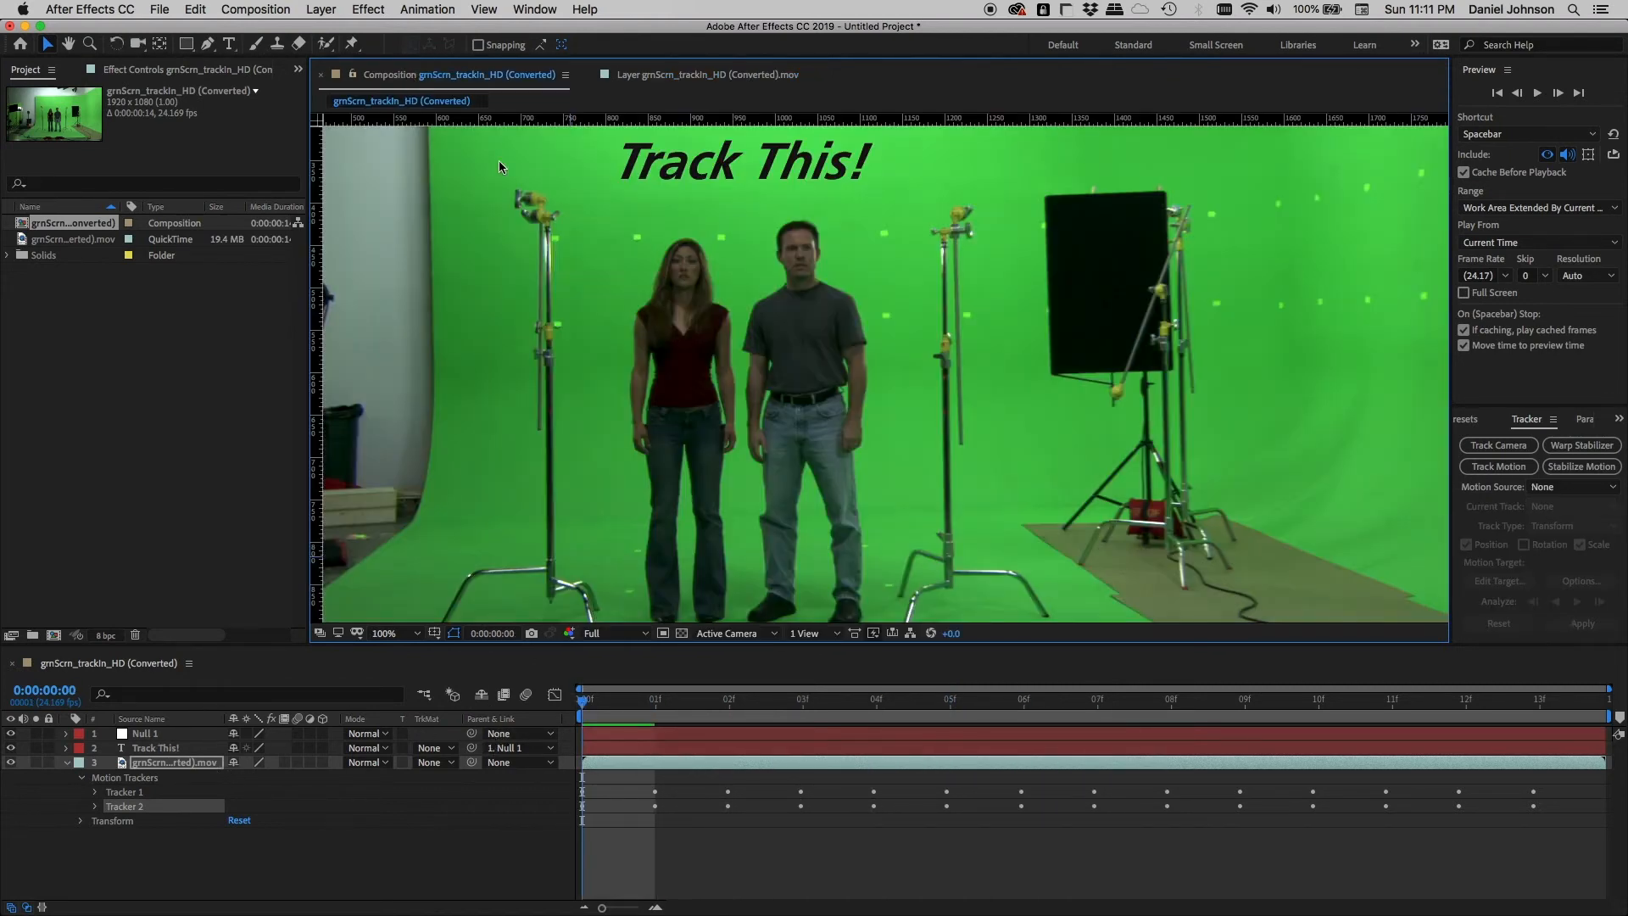
pyautogui.press('h')
pyautogui.moveTo(690, 254); pyautogui.dragTo(780, 390)
pyautogui.press('v')
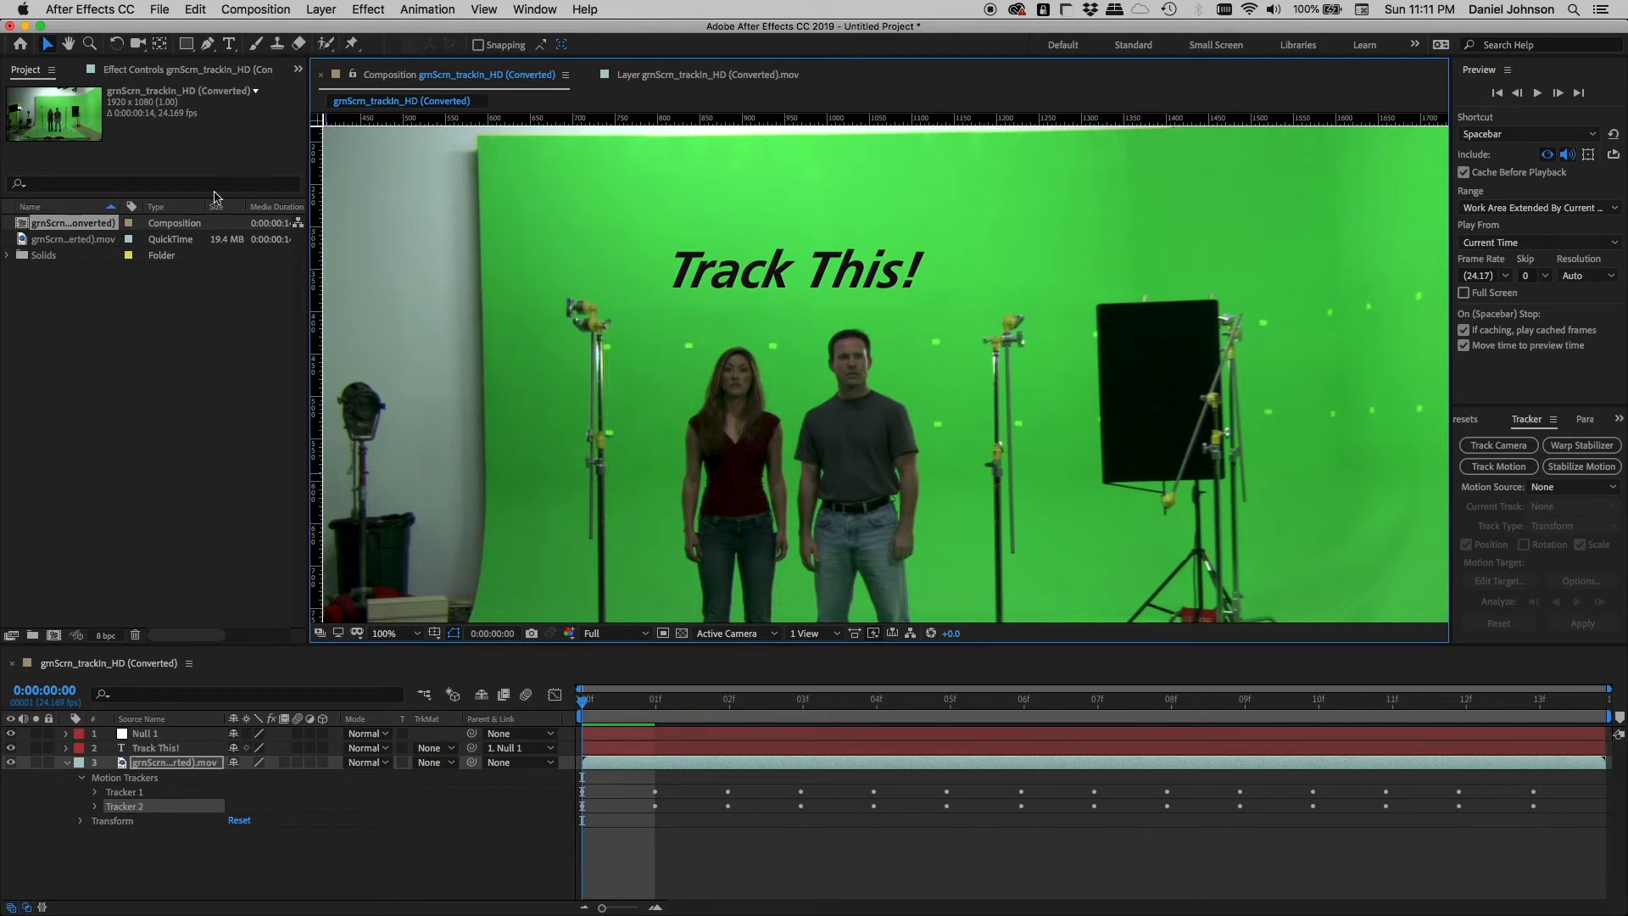
pyautogui.click(184, 734)
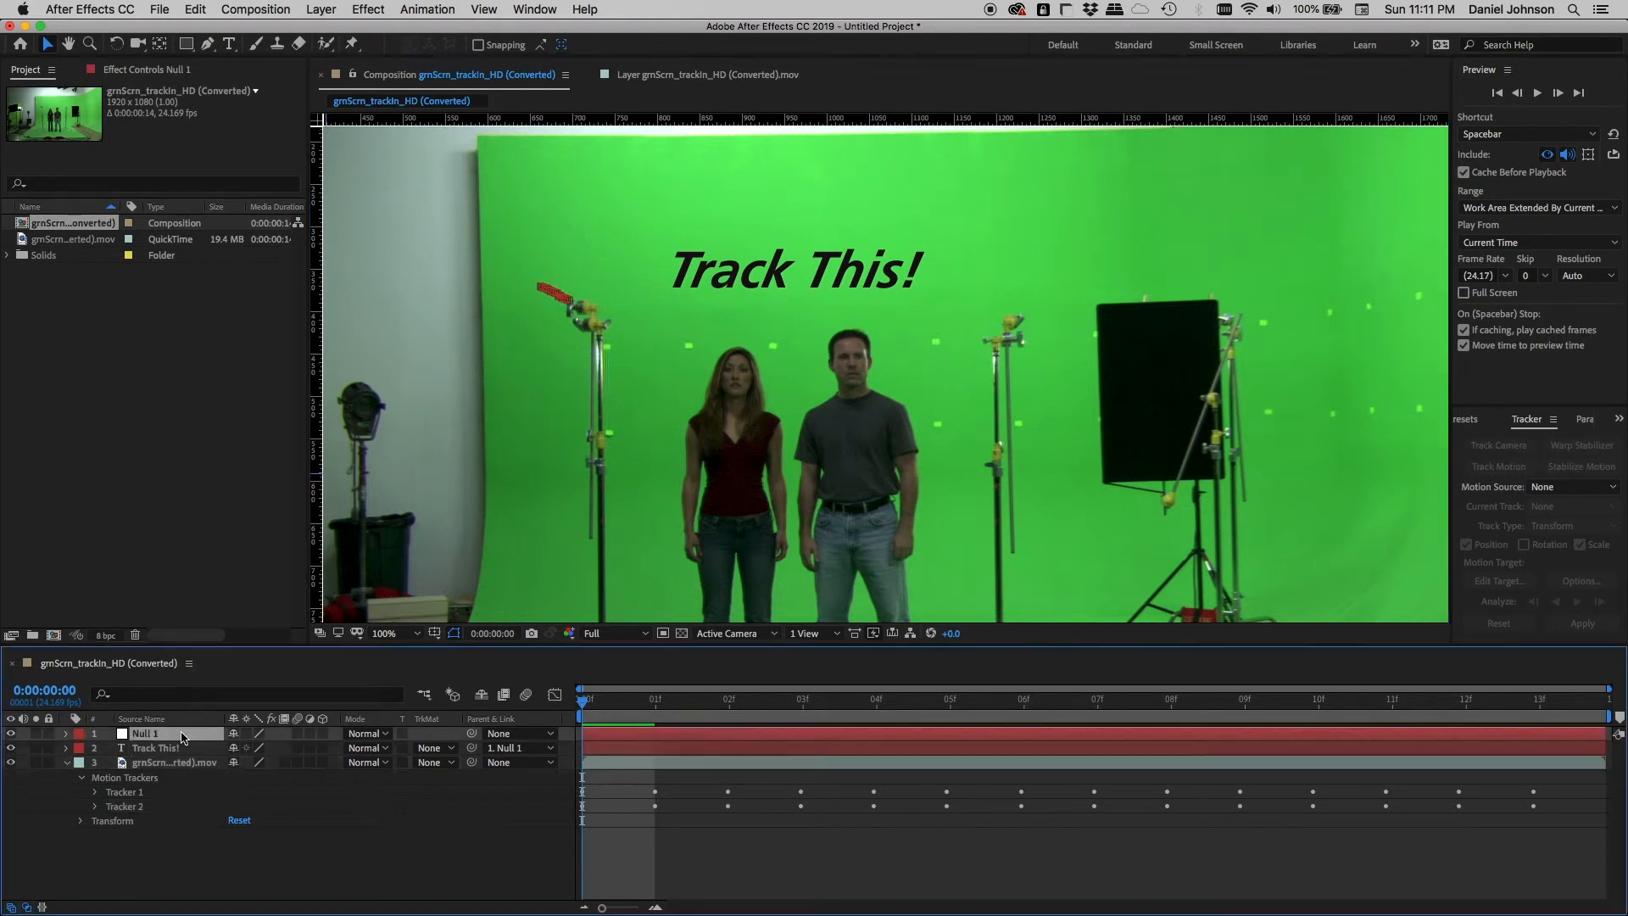
pyautogui.click(320, 9)
pyautogui.moveTo(360, 32)
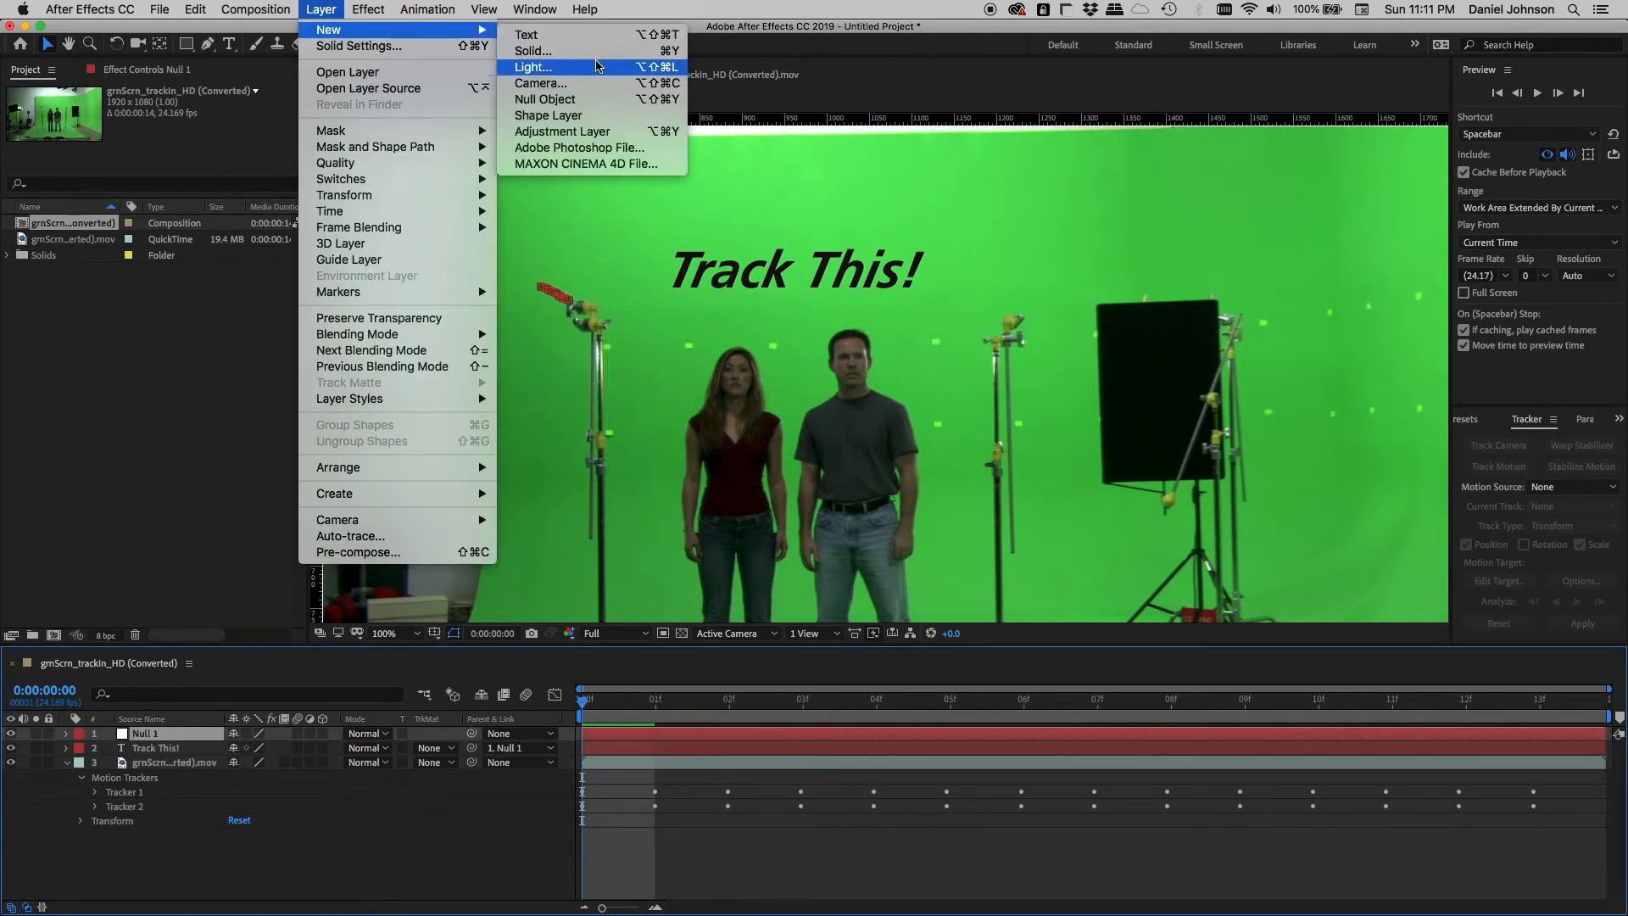
pyautogui.click(580, 99)
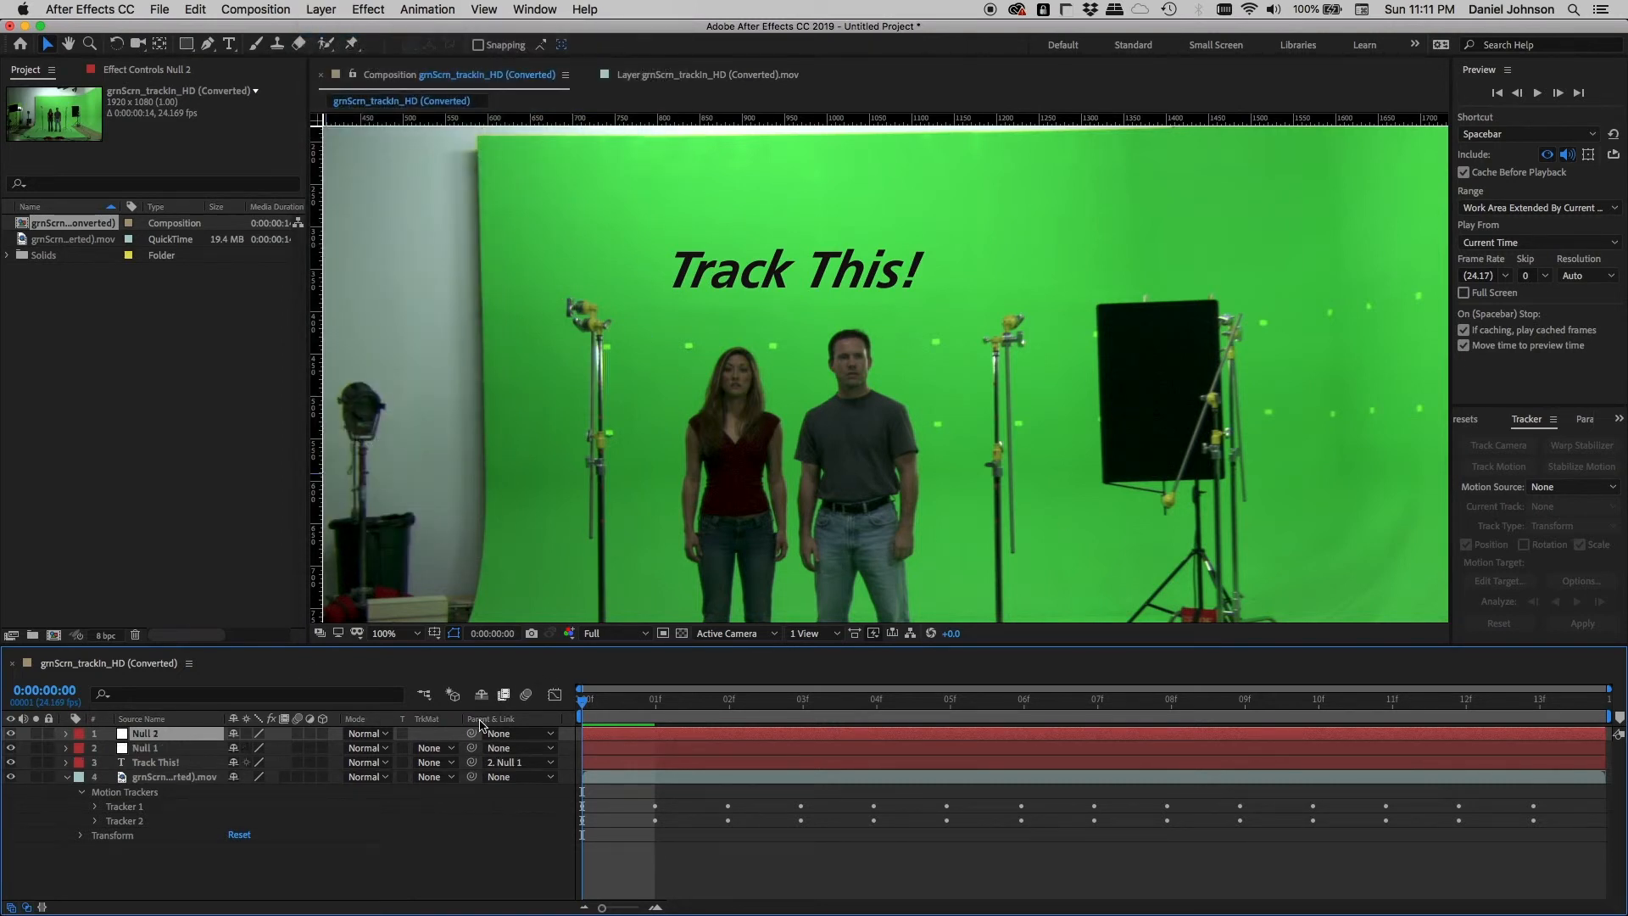
# Select grnScrn_trackIn_HD (Converted).mov as the motion source, keeping Tracker 2 as the current track.
pyautogui.click(188, 775)
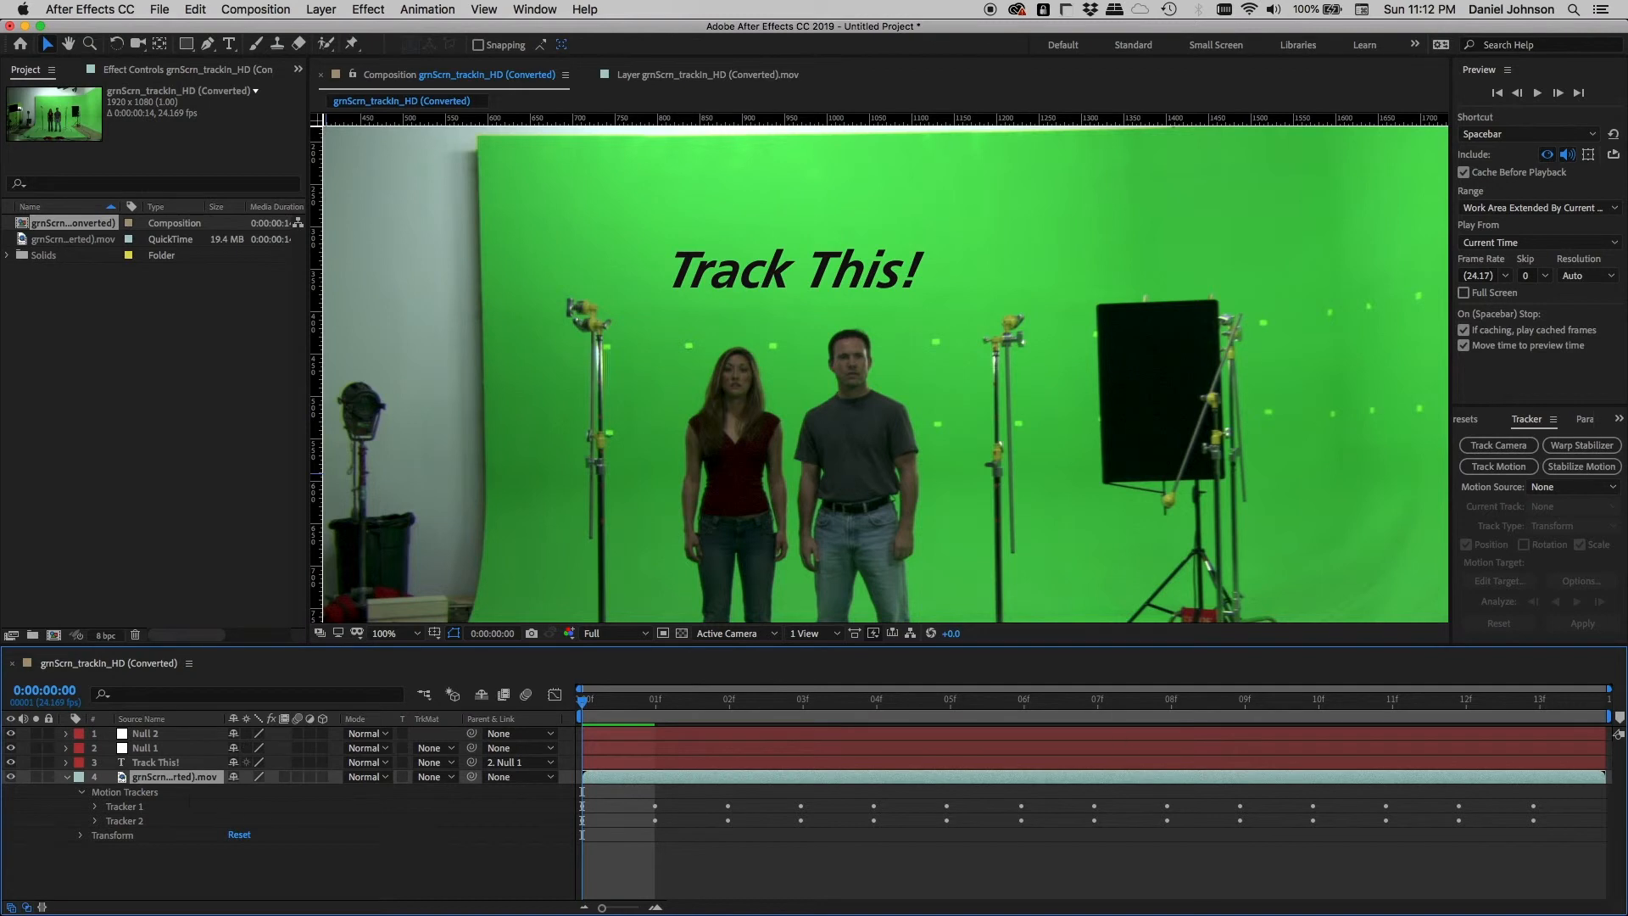
pyautogui.click(1554, 487)
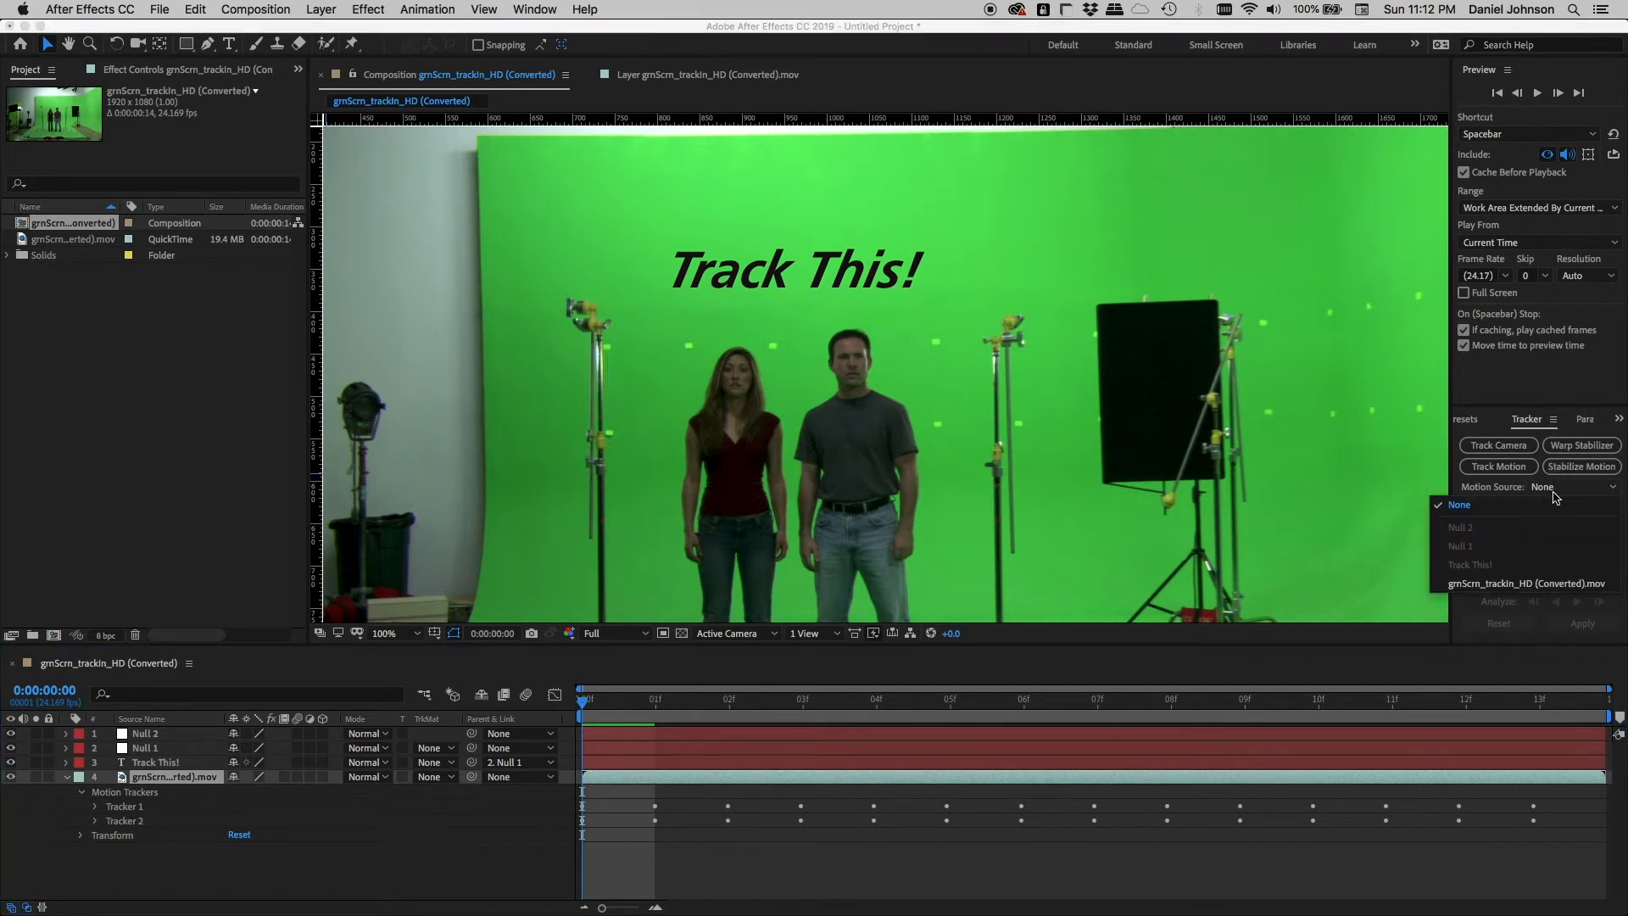
pyautogui.click(1526, 583)
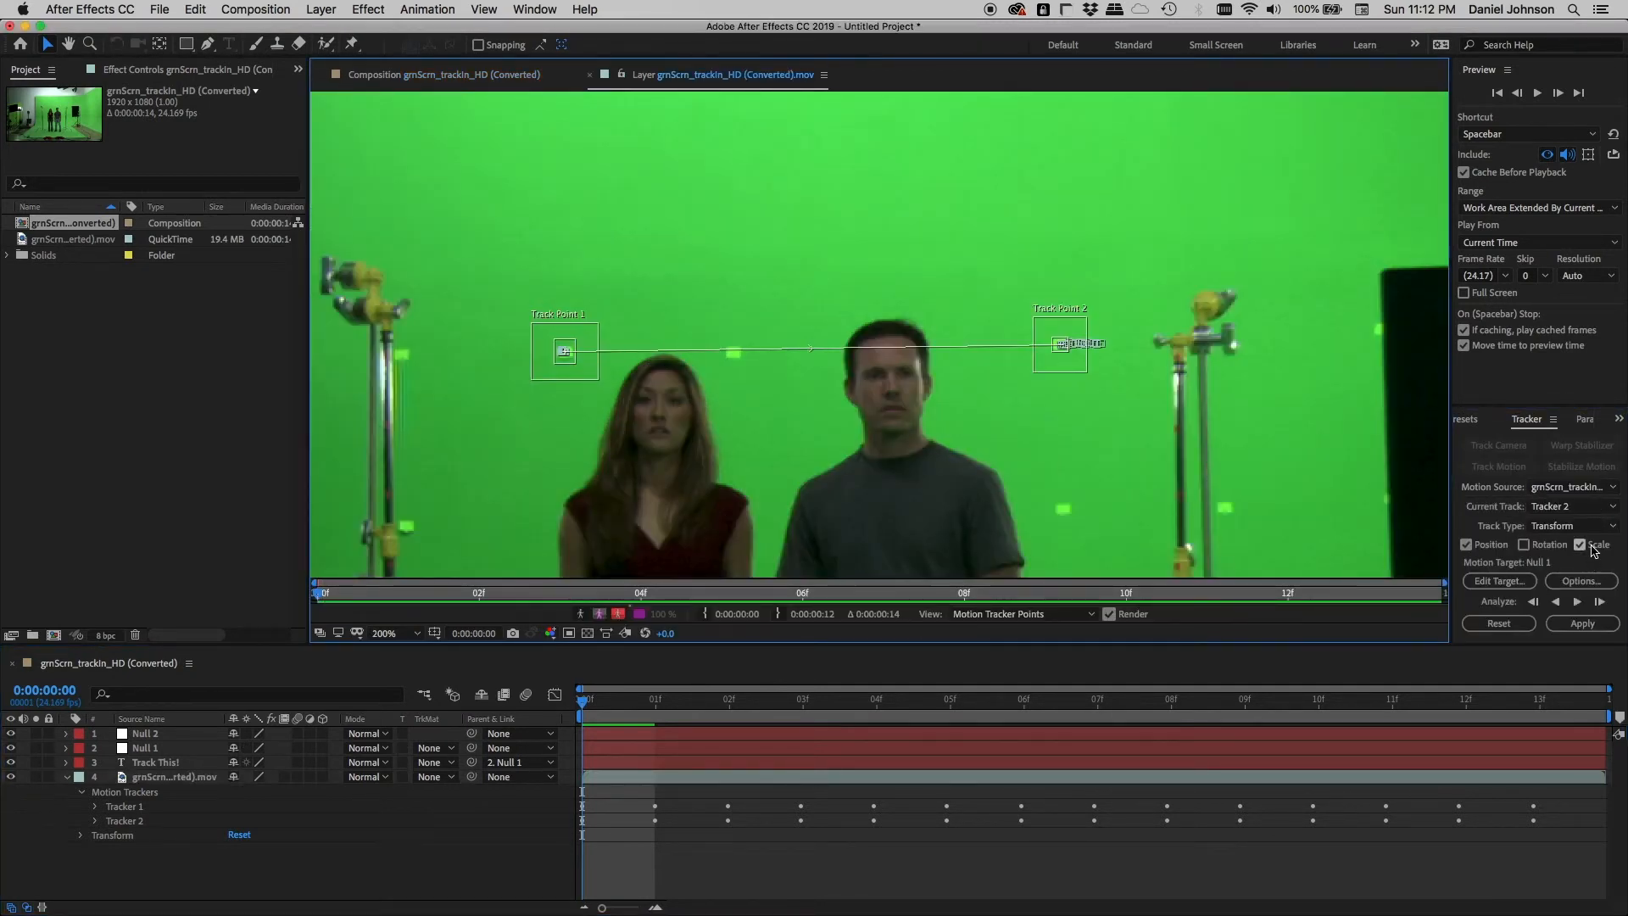
pyautogui.click(1569, 508)
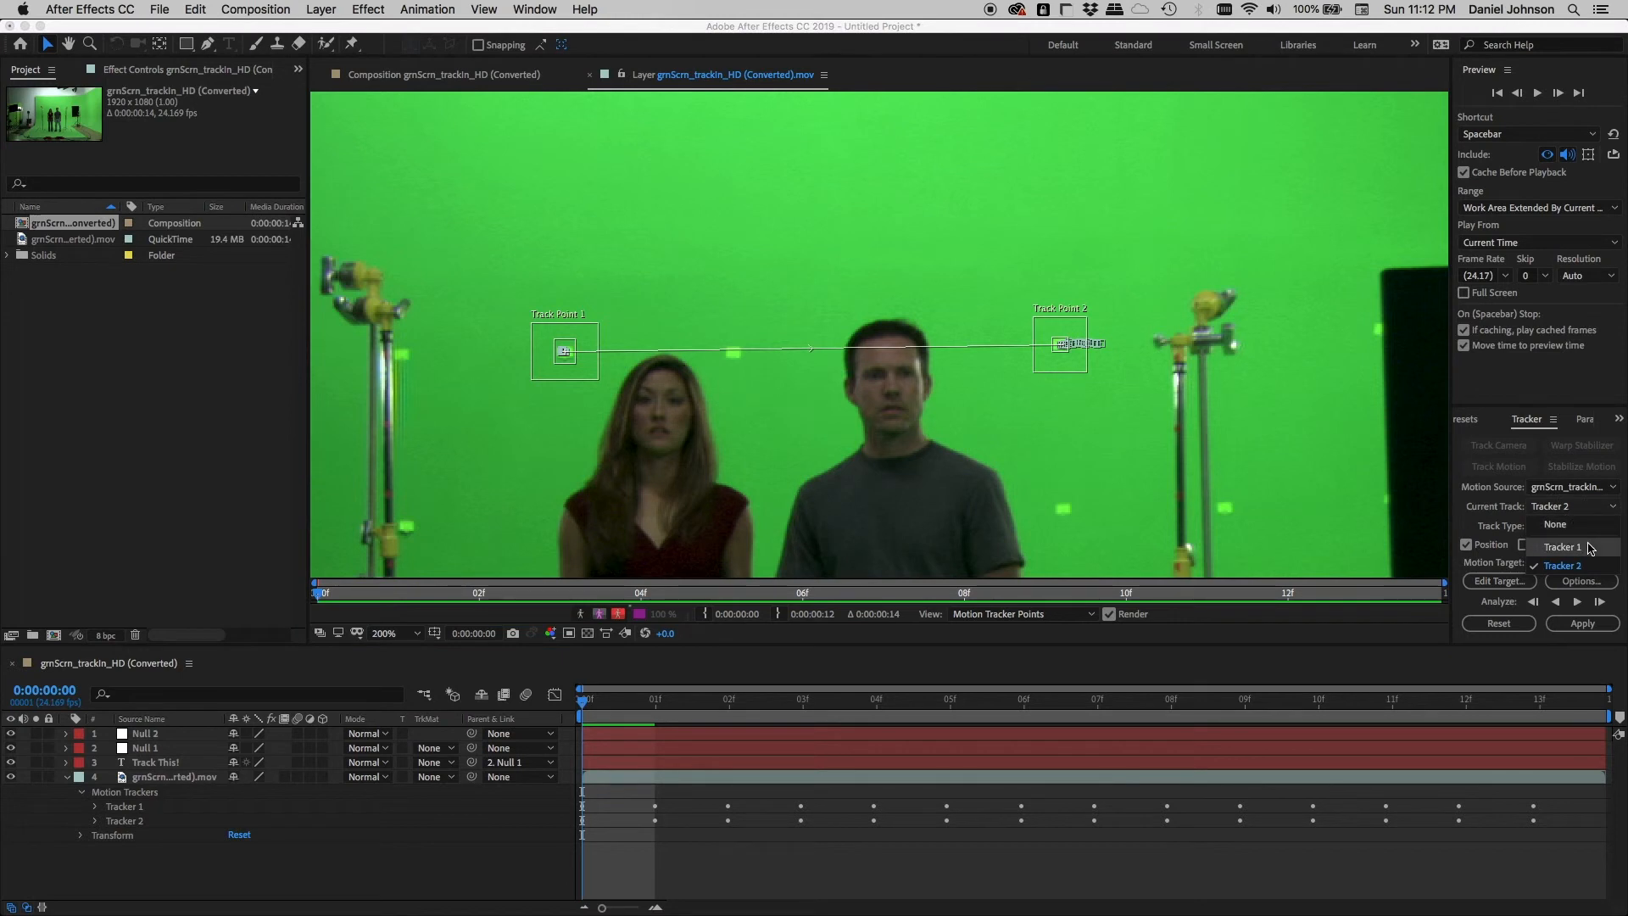
pyautogui.click(1588, 545)
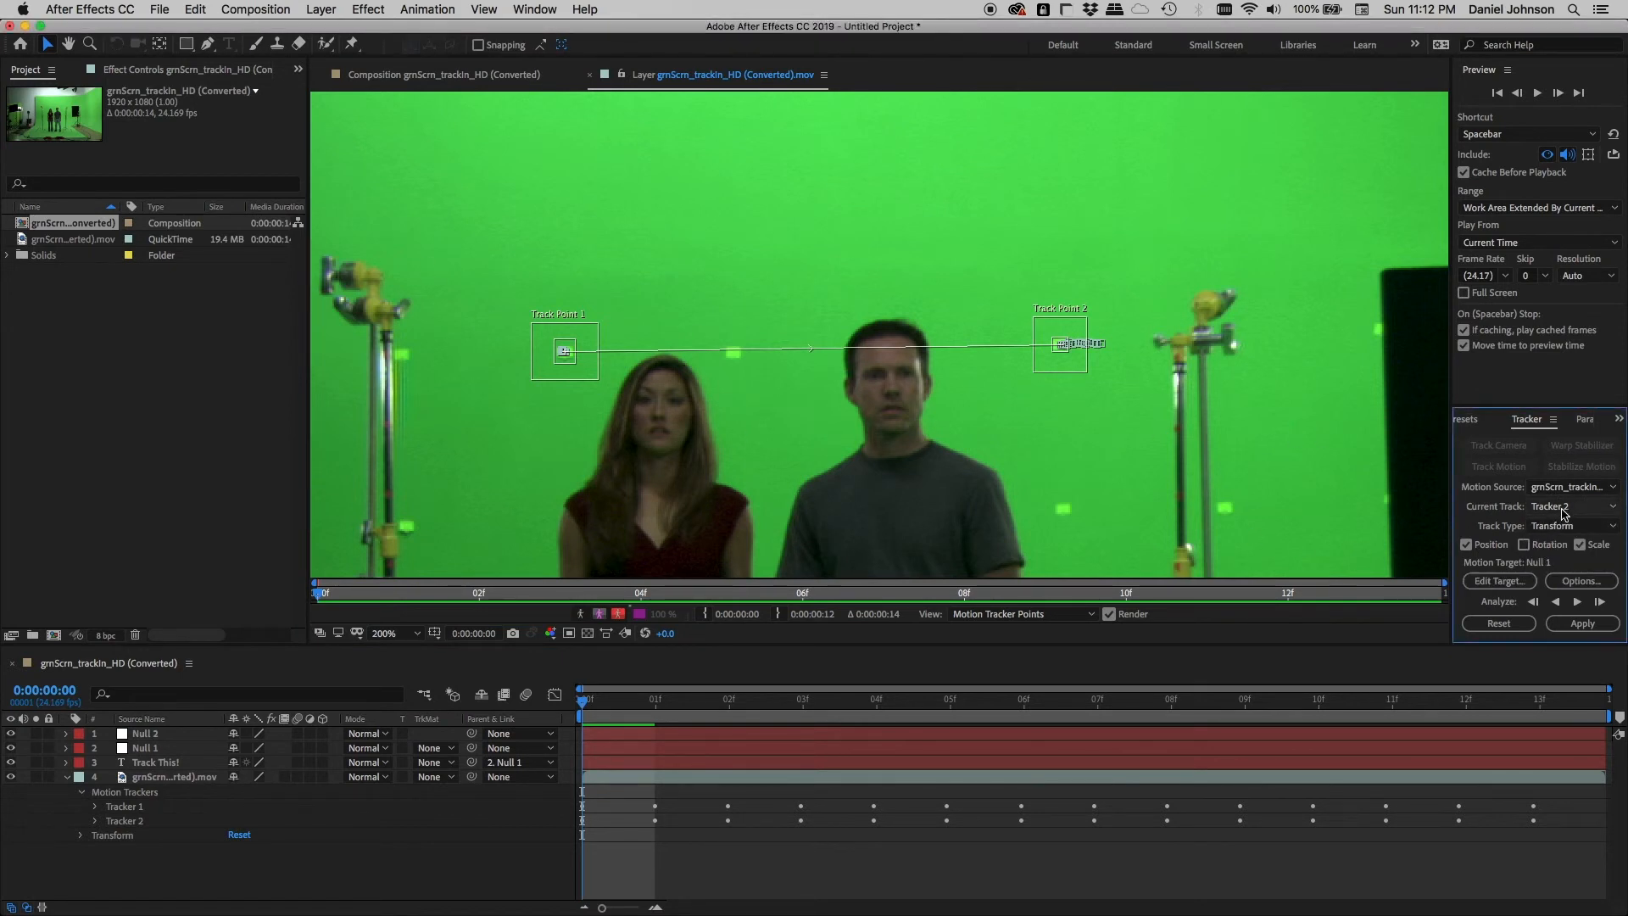
# Set Tracker 2's motion target to Null 2 and apply the tracking data in X and Y.
pyautogui.click(1498, 580)
pyautogui.click(712, 320)
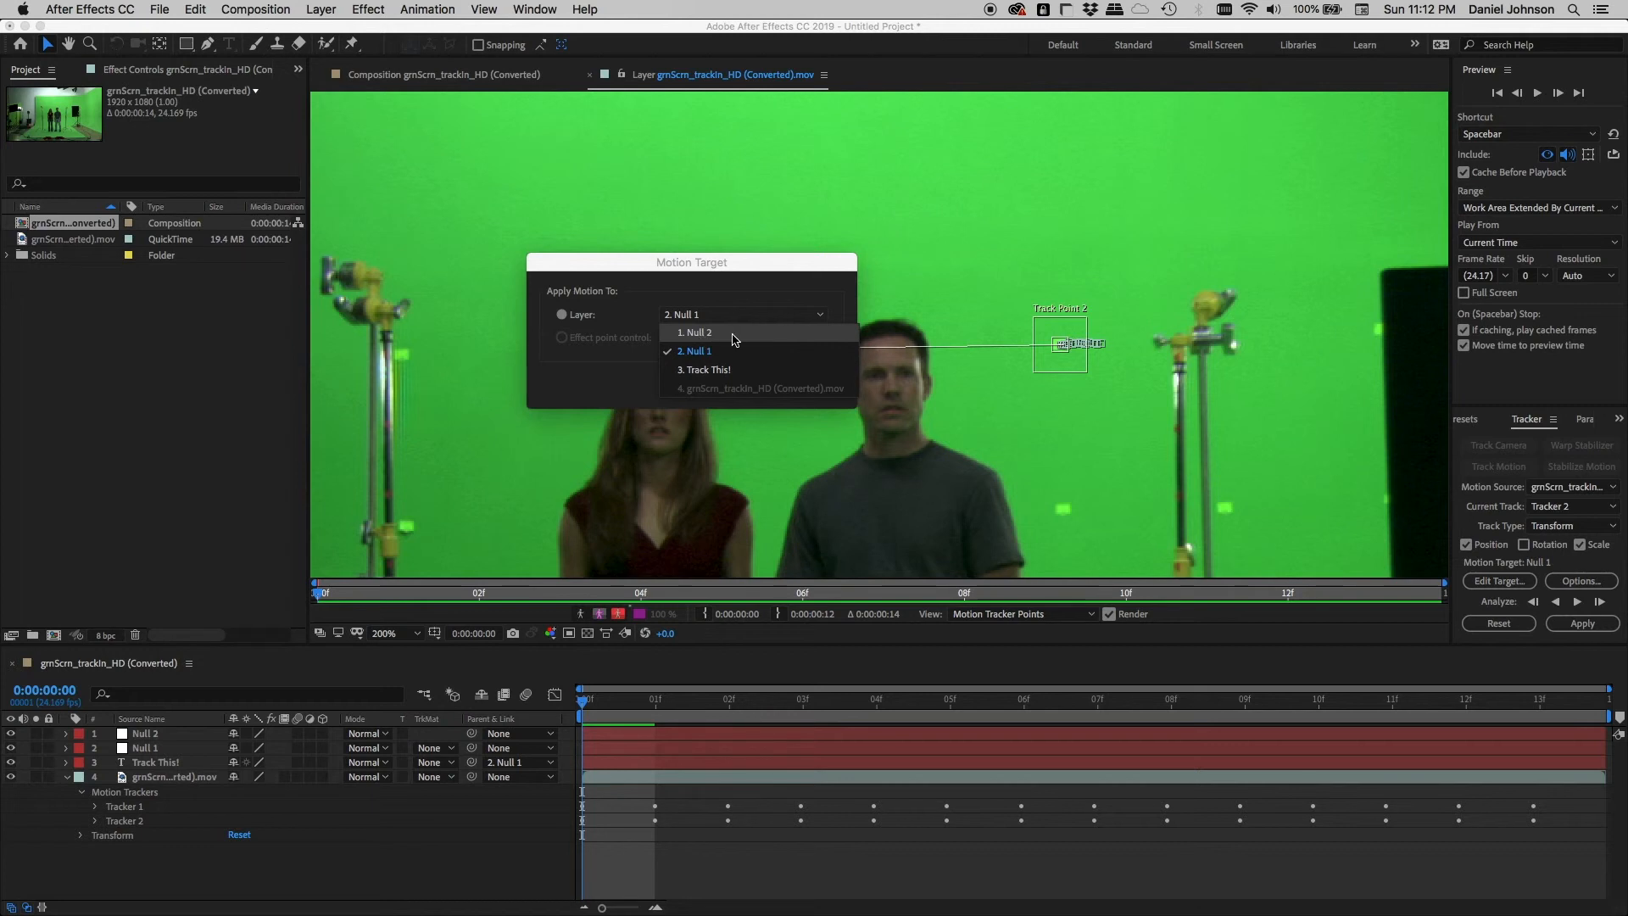
pyautogui.click(734, 339)
pyautogui.click(810, 390)
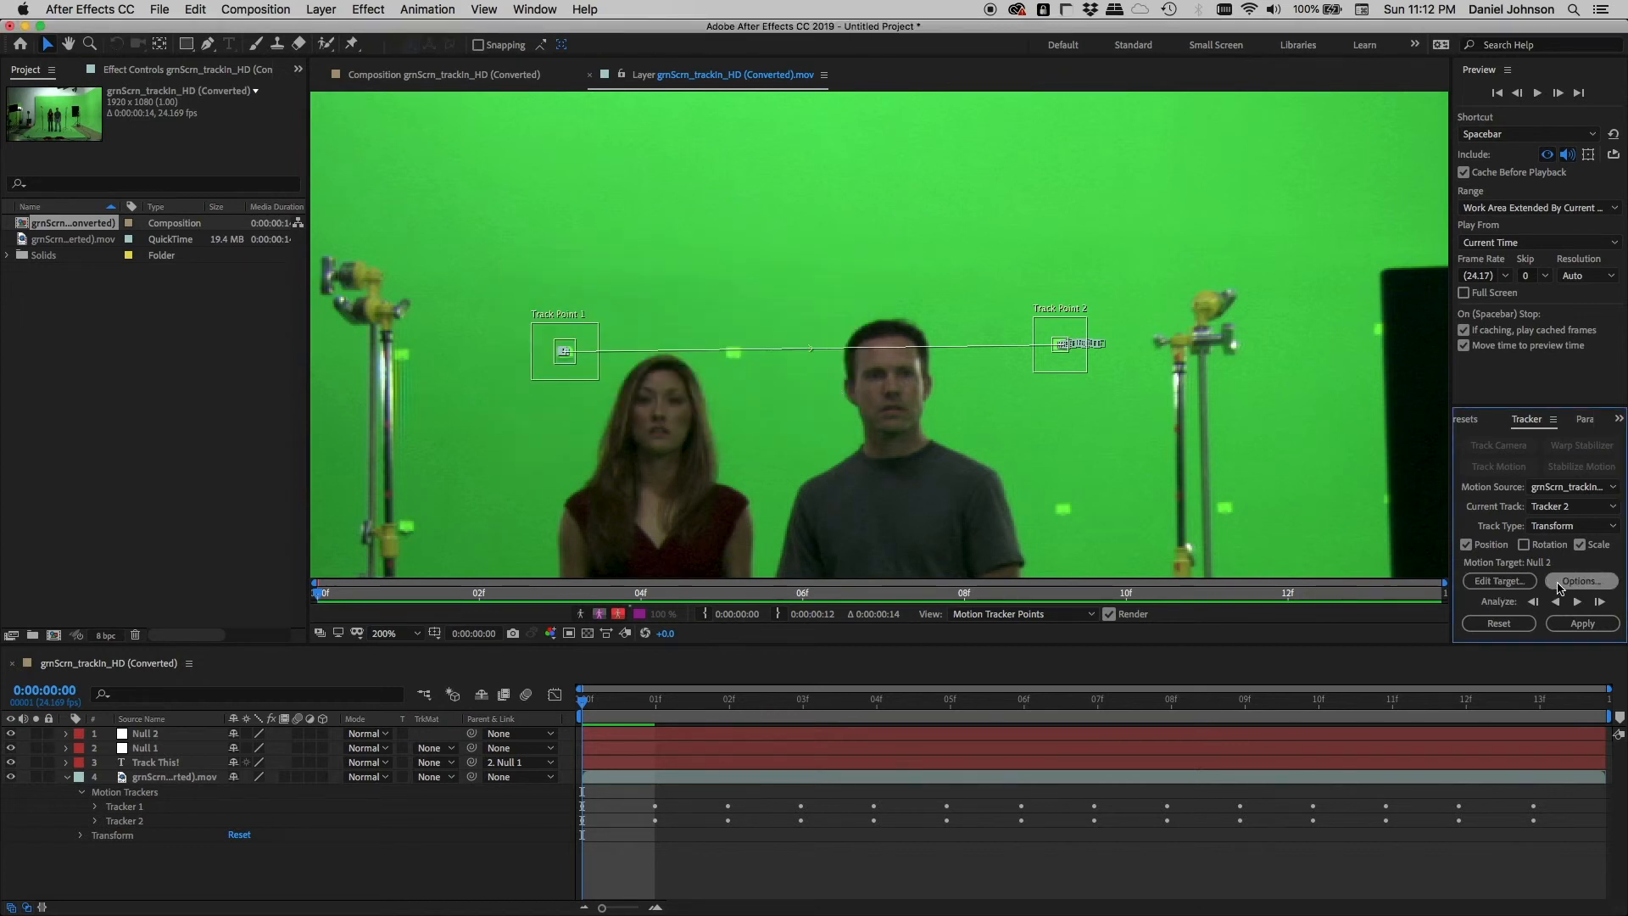
pyautogui.click(1580, 624)
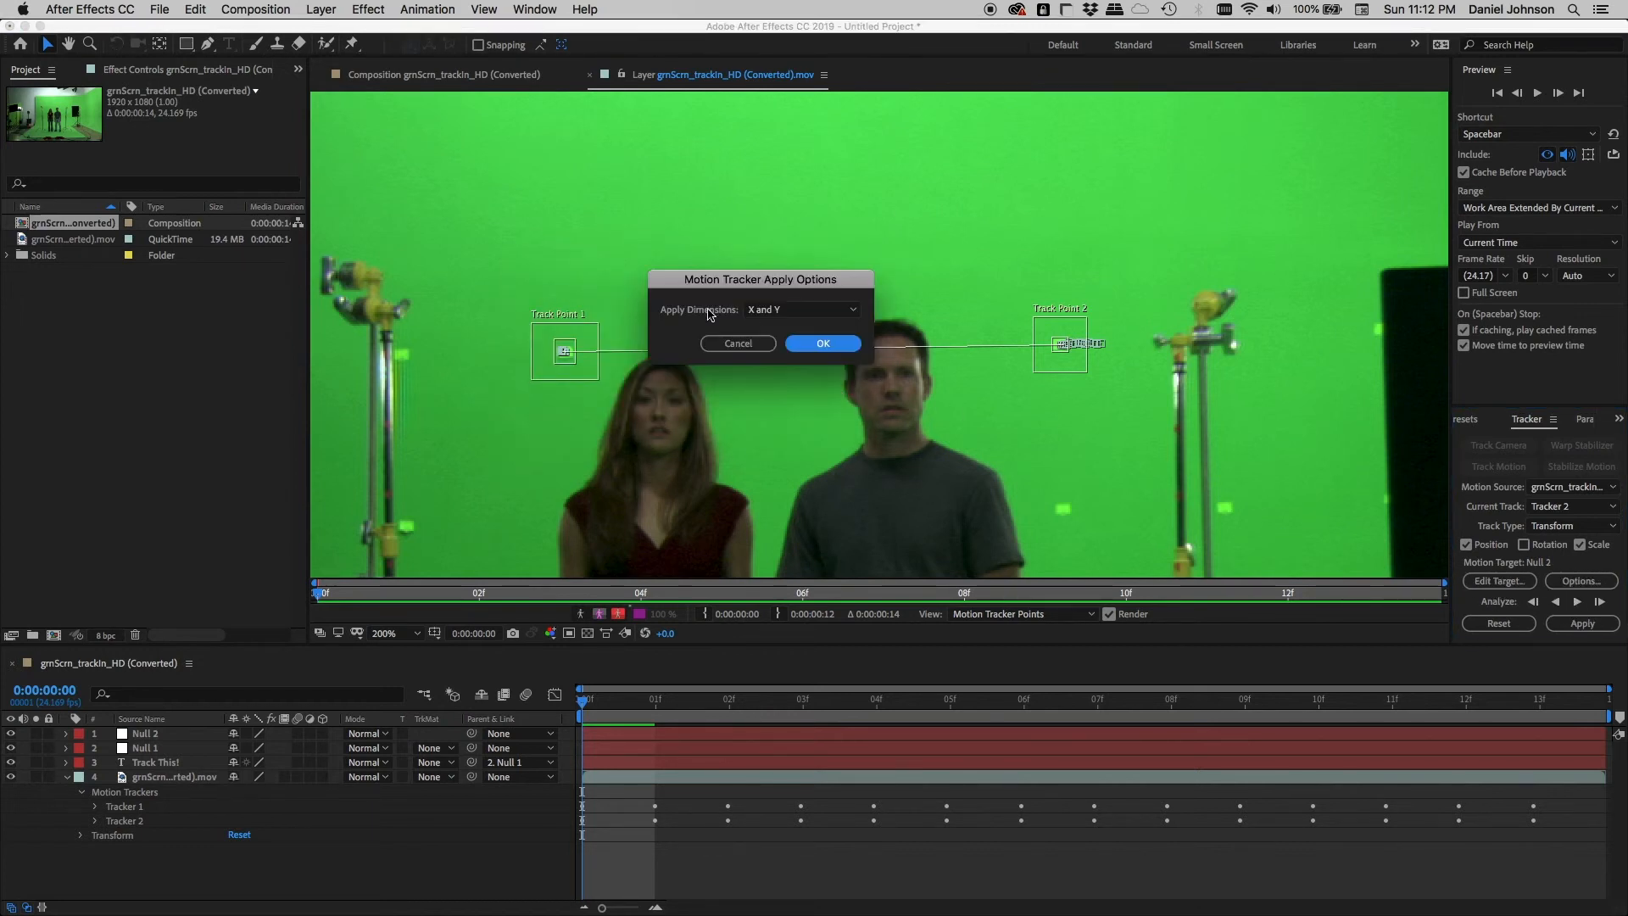
pyautogui.click(833, 345)
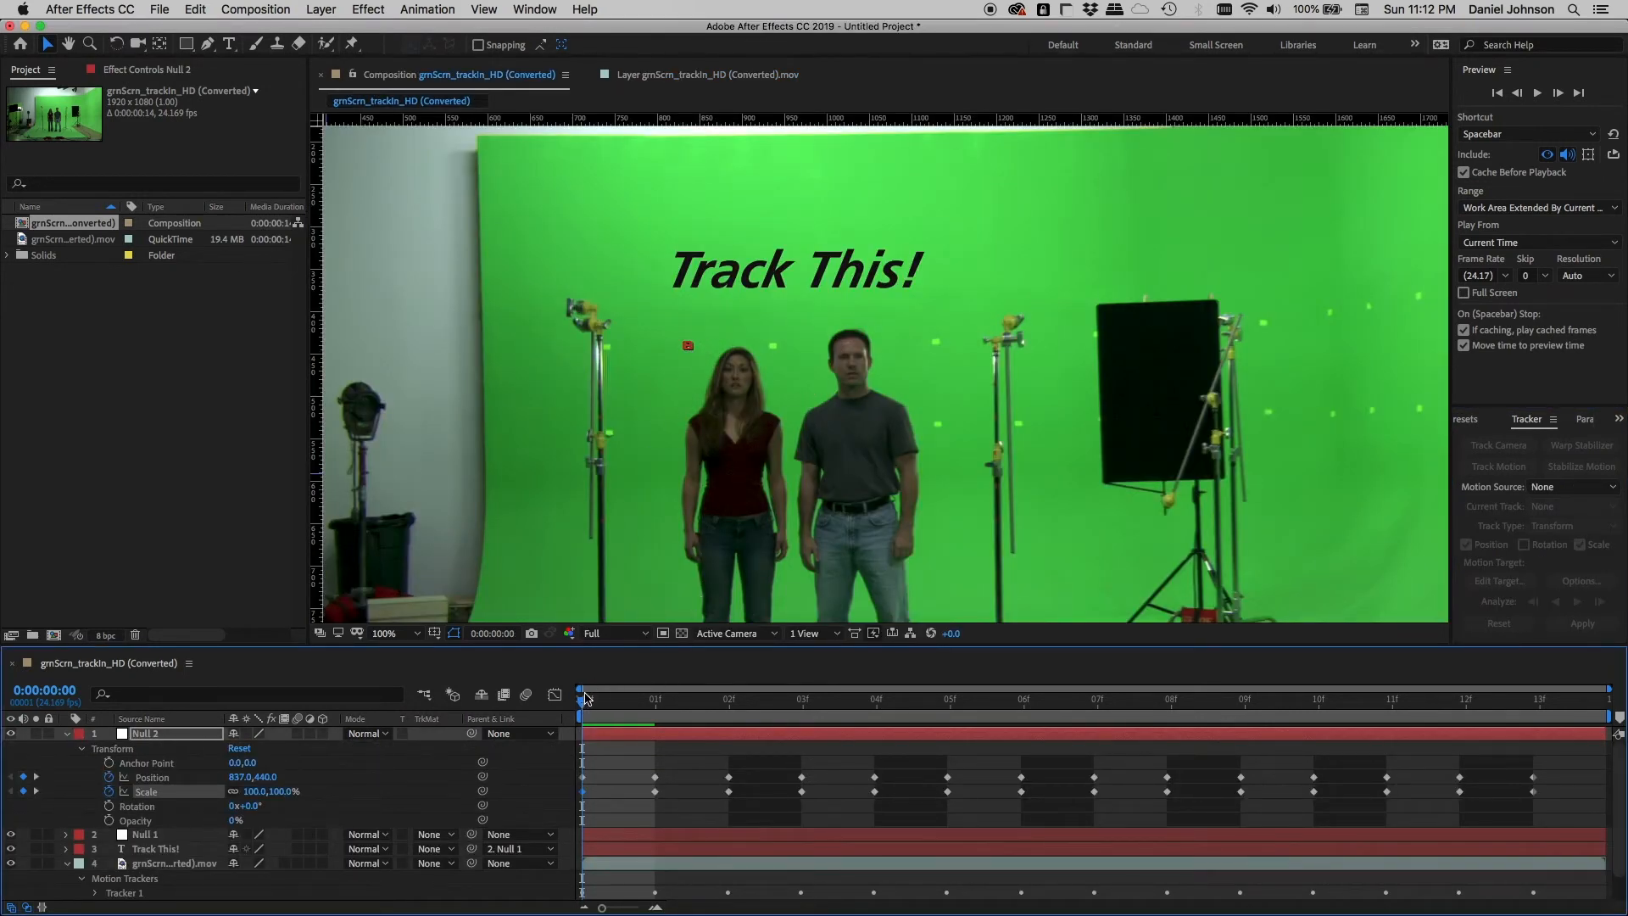
# Check Null 2's alignment with its tracking marker on the first frames and at the end of the composition.
pyautogui.moveTo(582, 702)
pyautogui.mouseDown()
pyautogui.moveTo(901, 738)
pyautogui.moveTo(1467, 752)
pyautogui.moveTo(745, 661)
pyautogui.moveTo(1391, 743)
pyautogui.moveTo(625, 686)
pyautogui.moveTo(938, 726)
pyautogui.moveTo(1518, 720)
pyautogui.moveTo(1533, 701)
pyautogui.moveTo(562, 687)
pyautogui.moveTo(1582, 722)
pyautogui.moveTo(599, 690)
pyautogui.moveTo(620, 707)
pyautogui.moveTo(1529, 785)
pyautogui.moveTo(581, 698)
pyautogui.mouseUp()
pyautogui.click(410, 81)
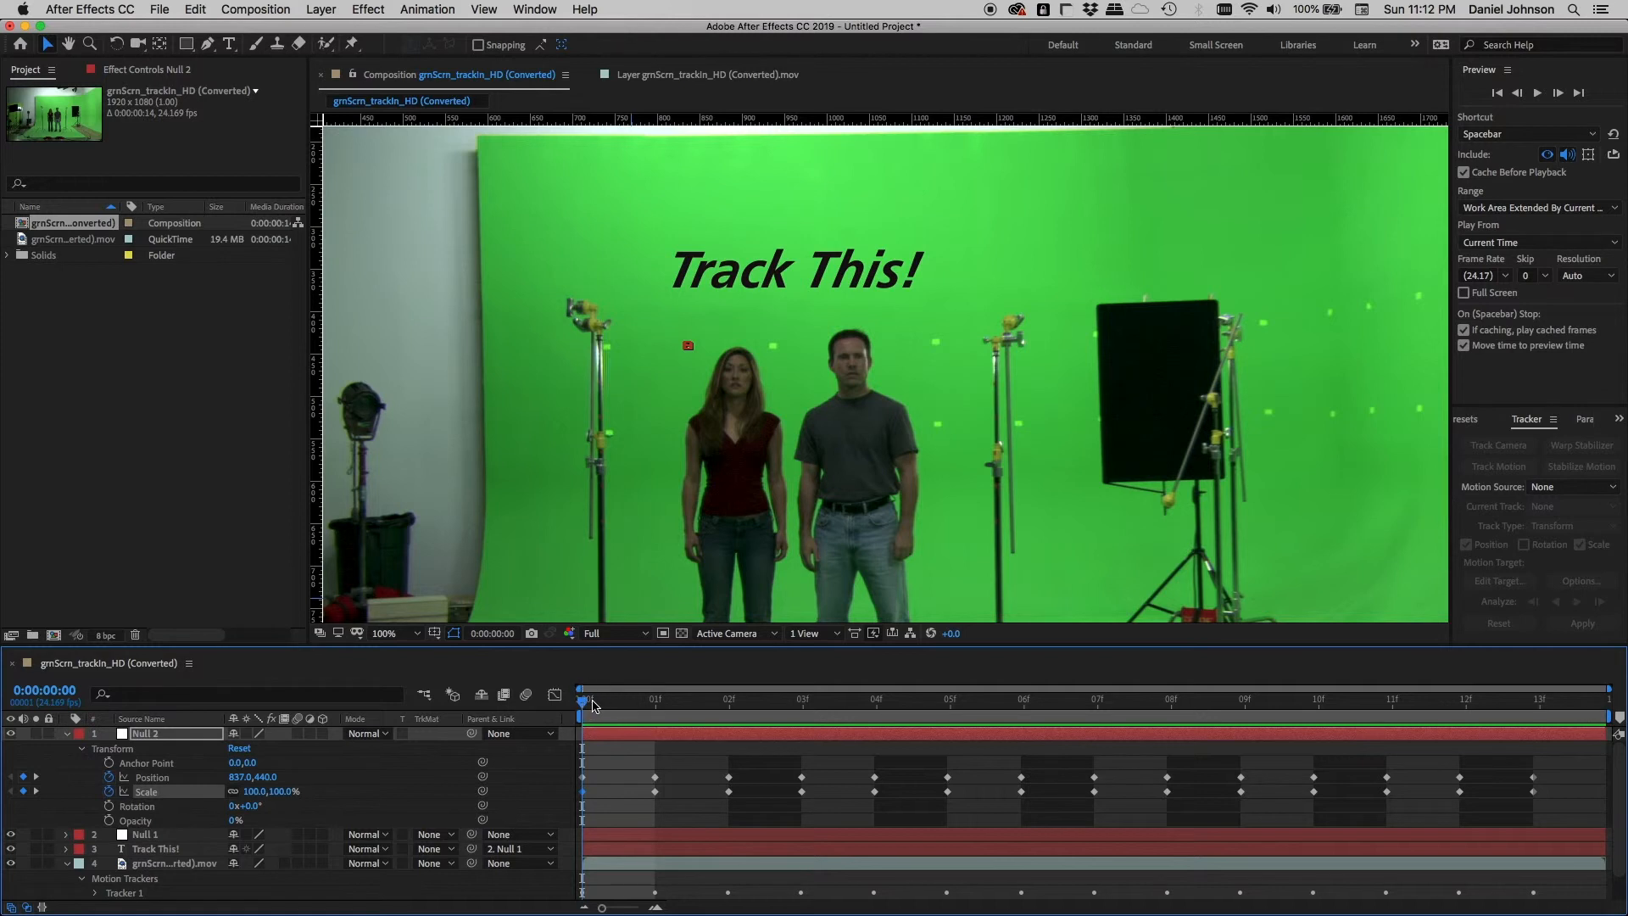
pyautogui.press('pagedown')
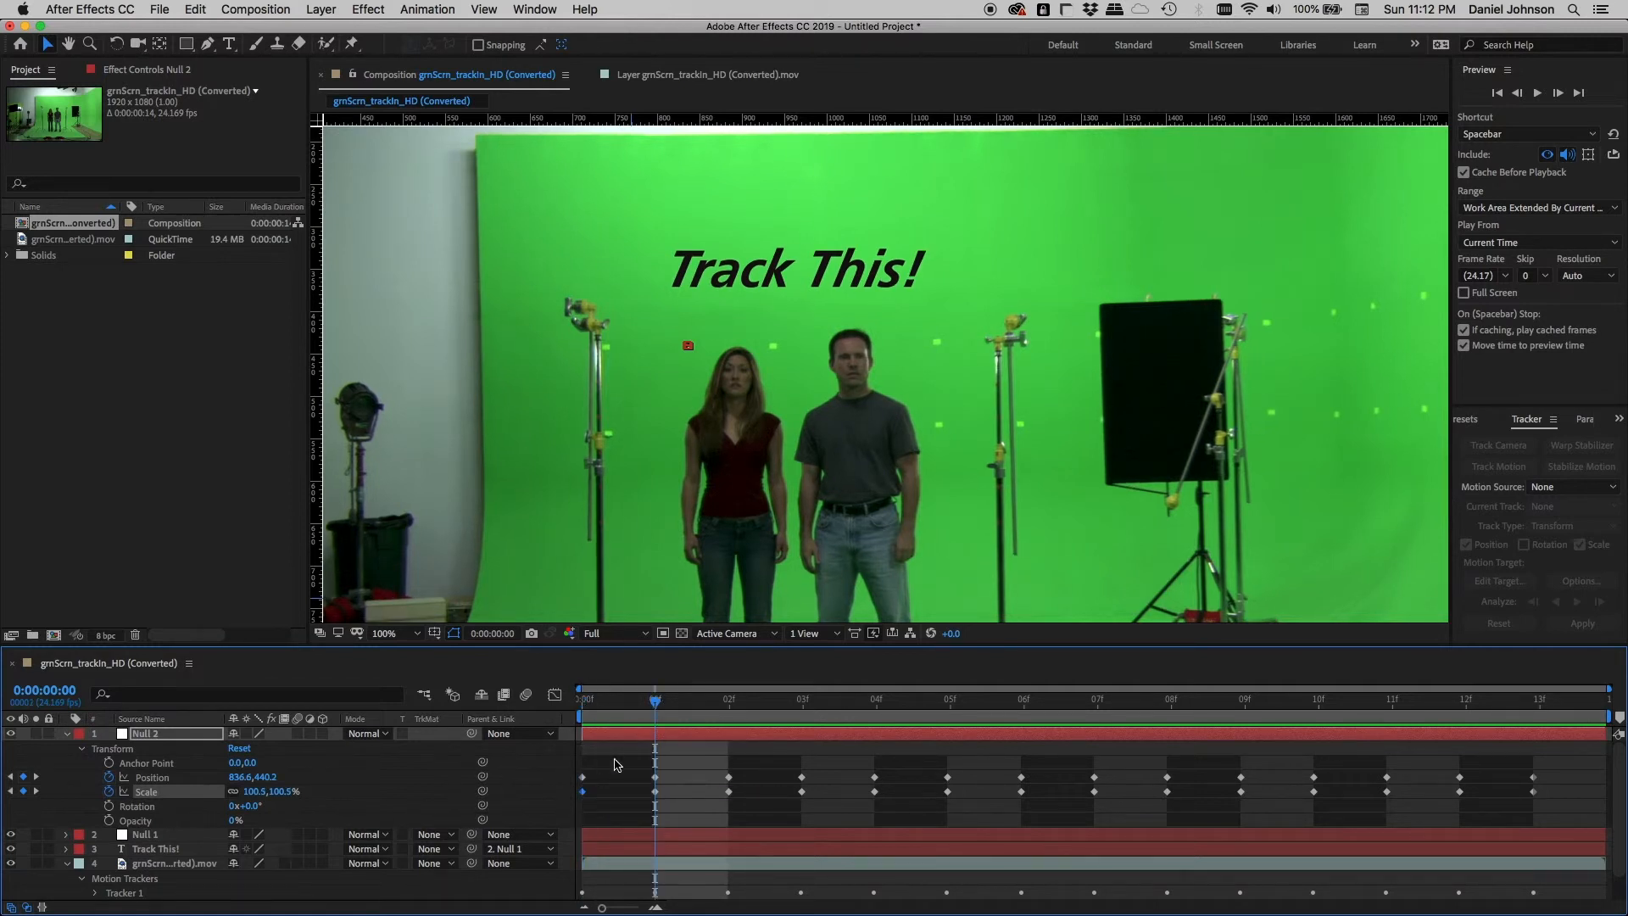
pyautogui.press('End')
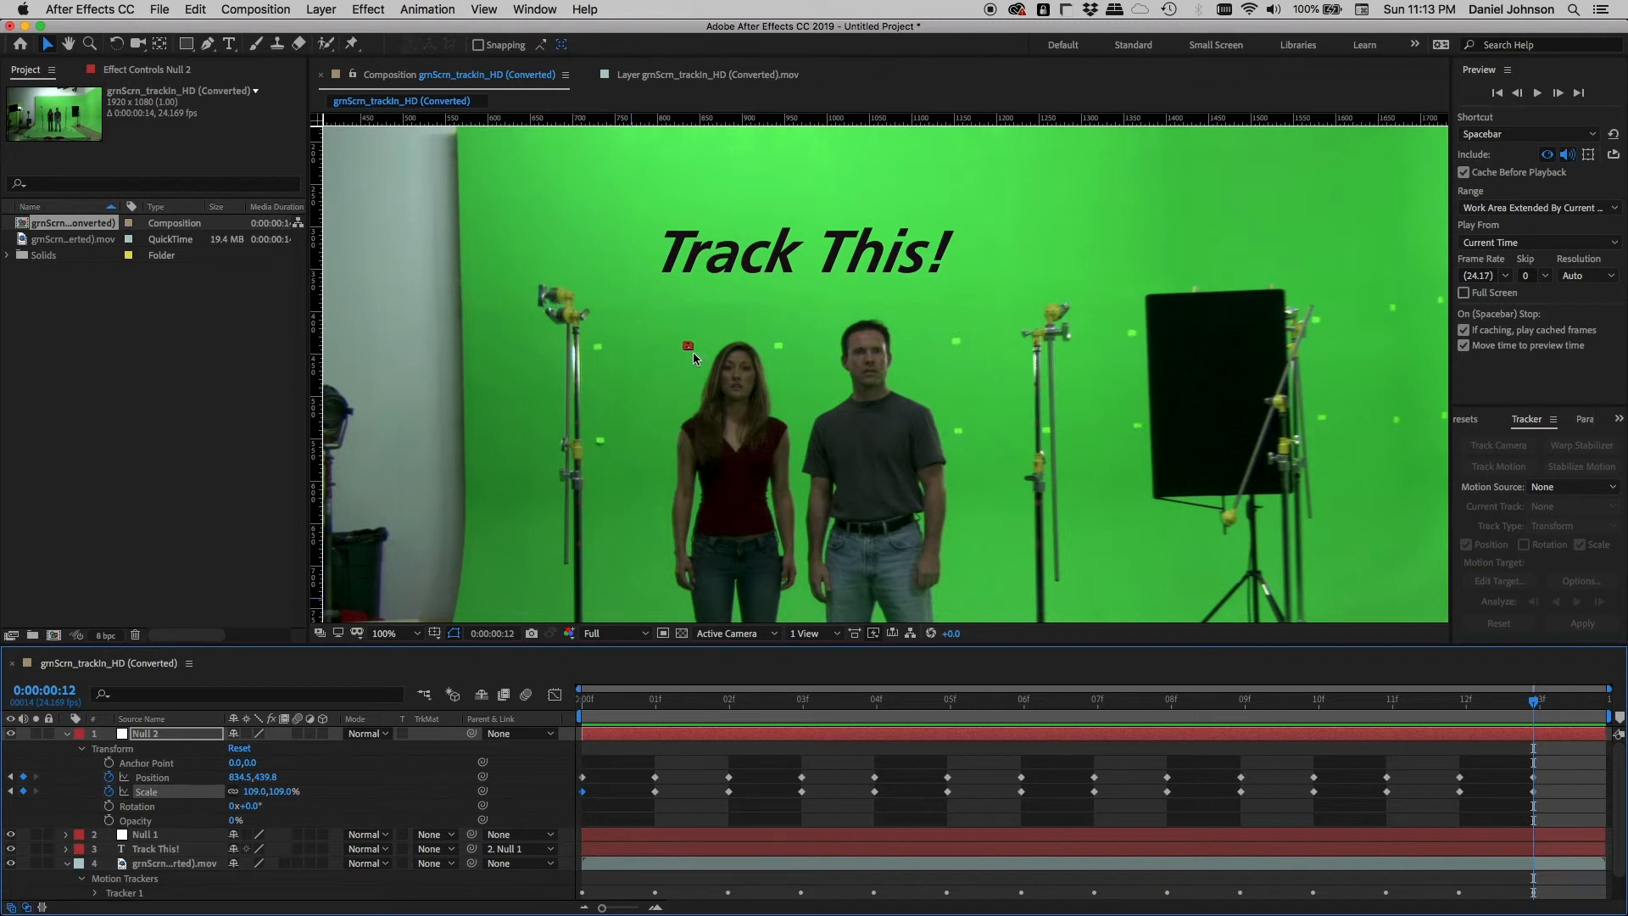
pyautogui.press('Home')
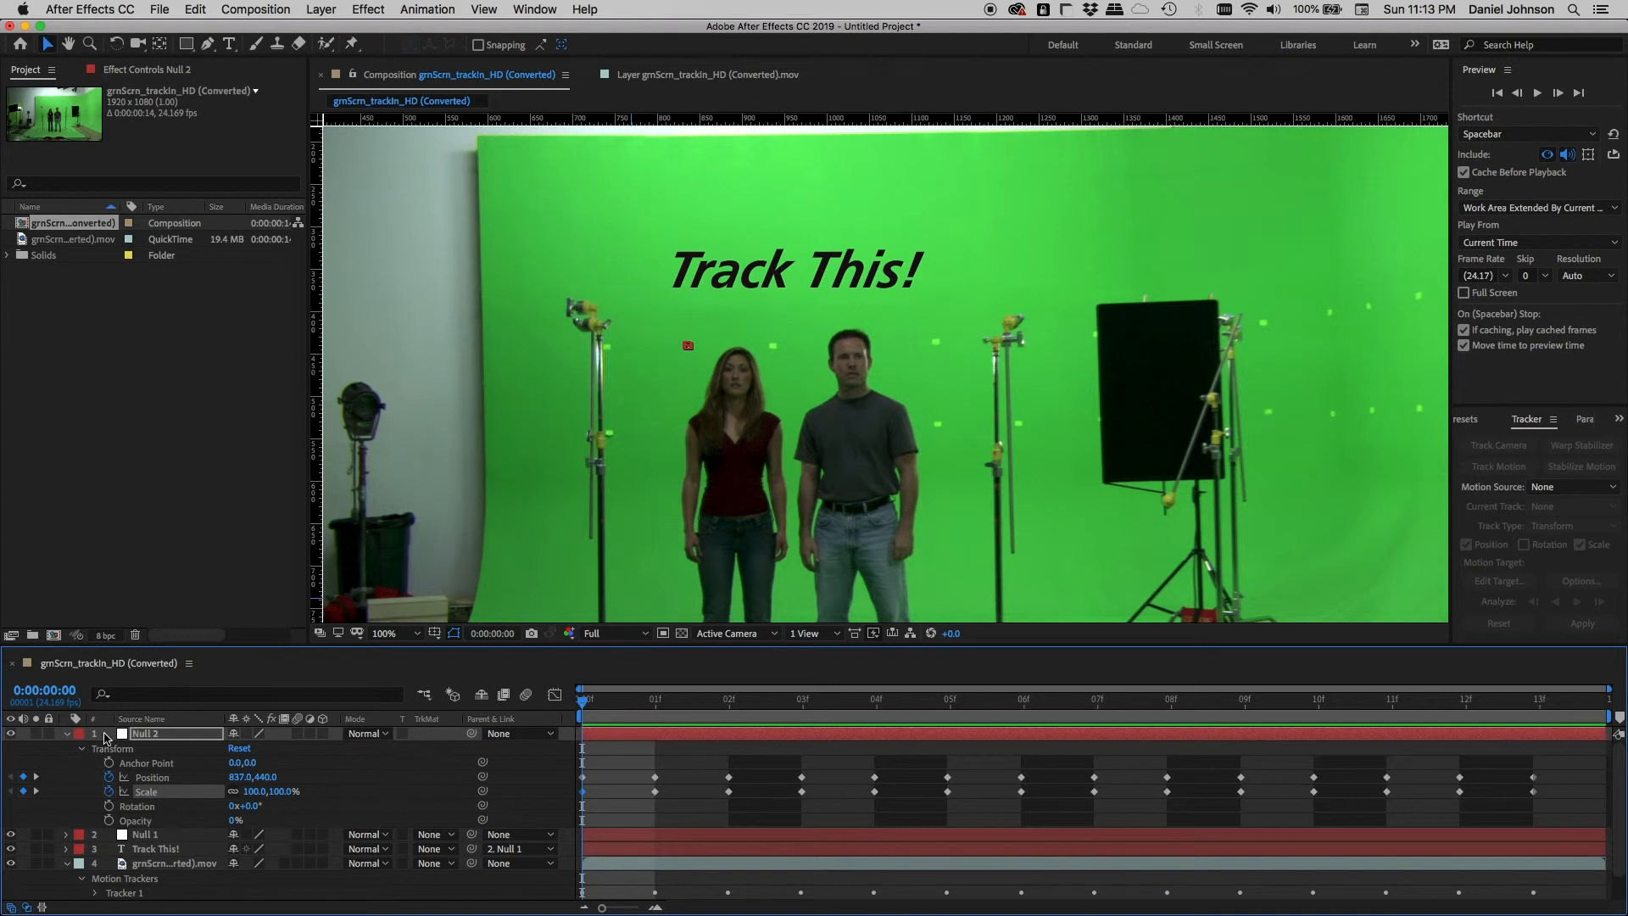
# Collapse Null 2's properties and select the Track This! layer.
pyautogui.click(68, 734)
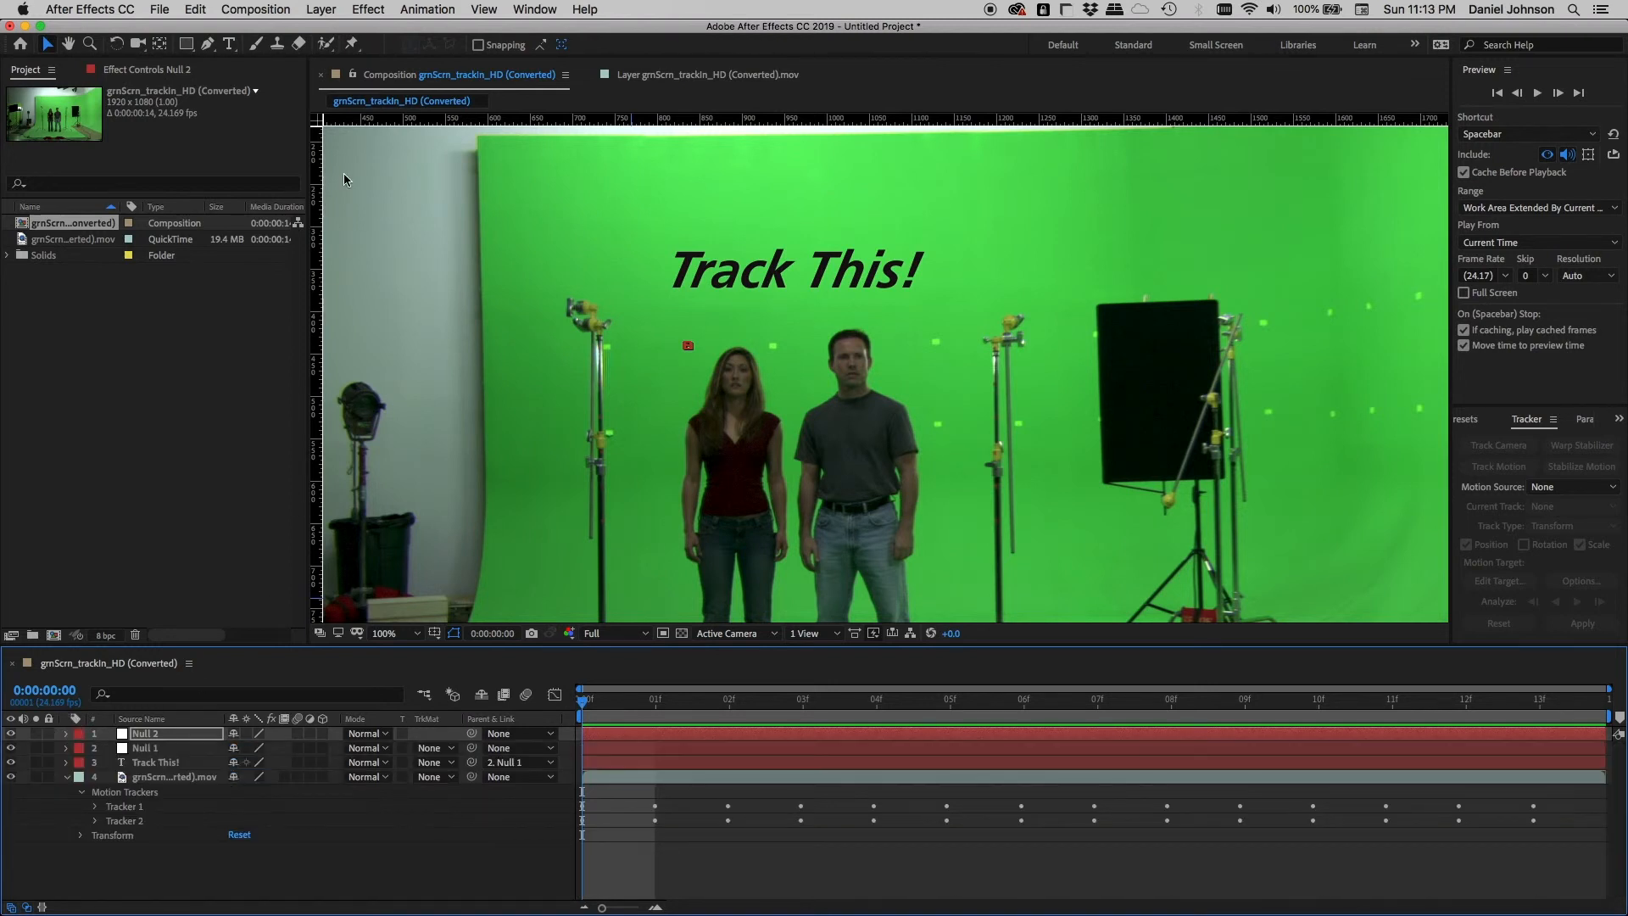
pyautogui.click(176, 763)
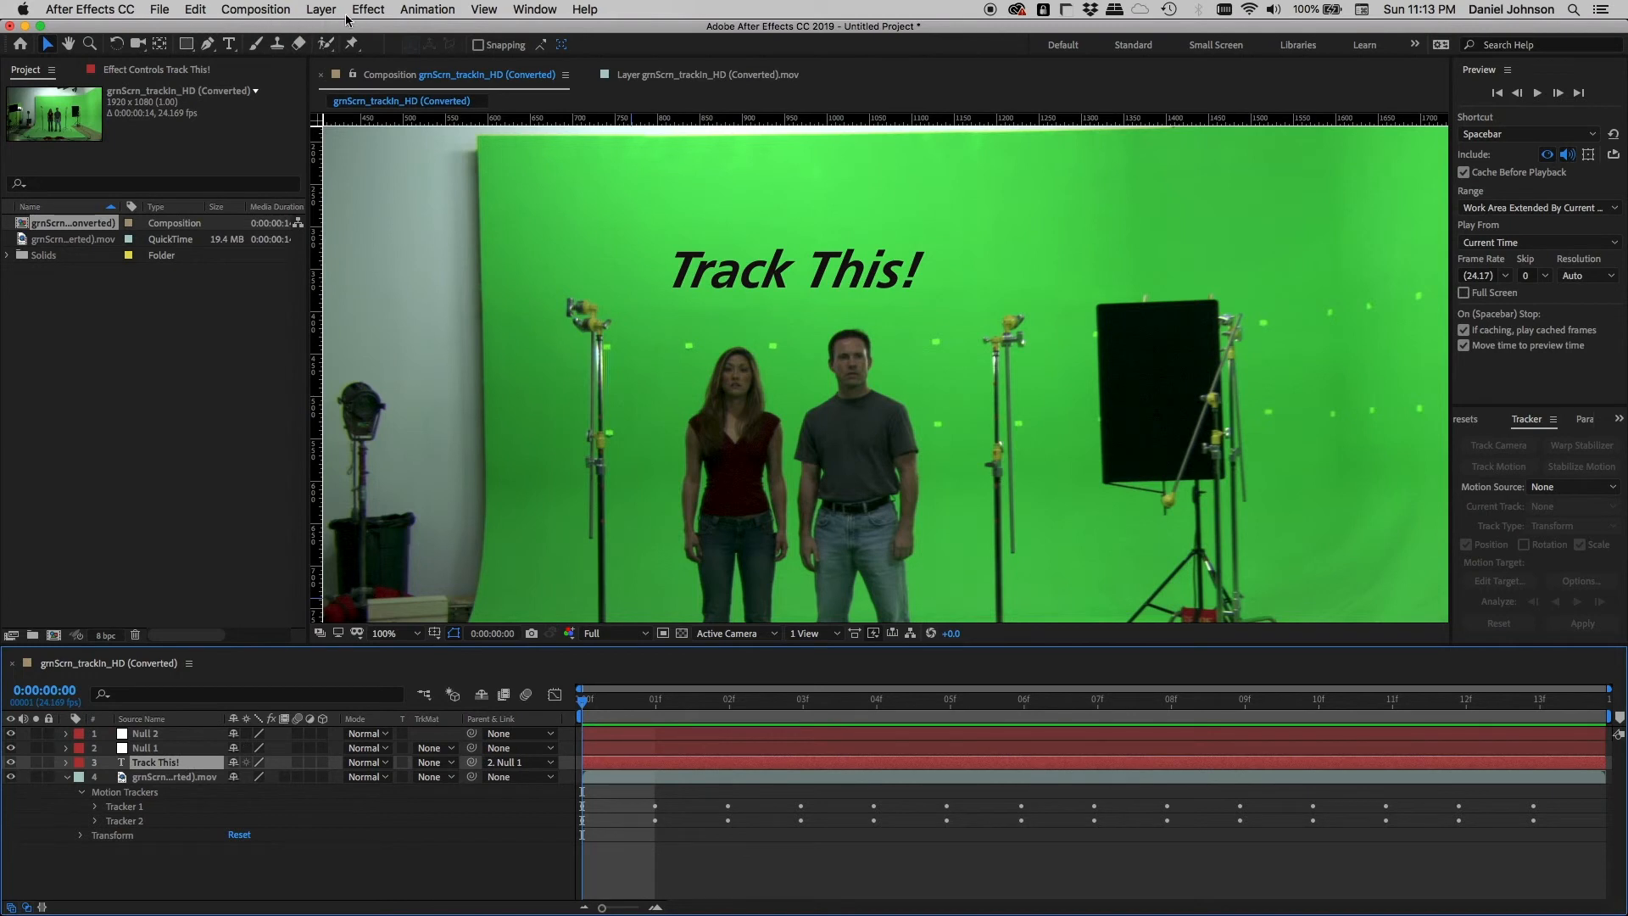
pyautogui.click(320, 9)
pyautogui.moveTo(339, 30)
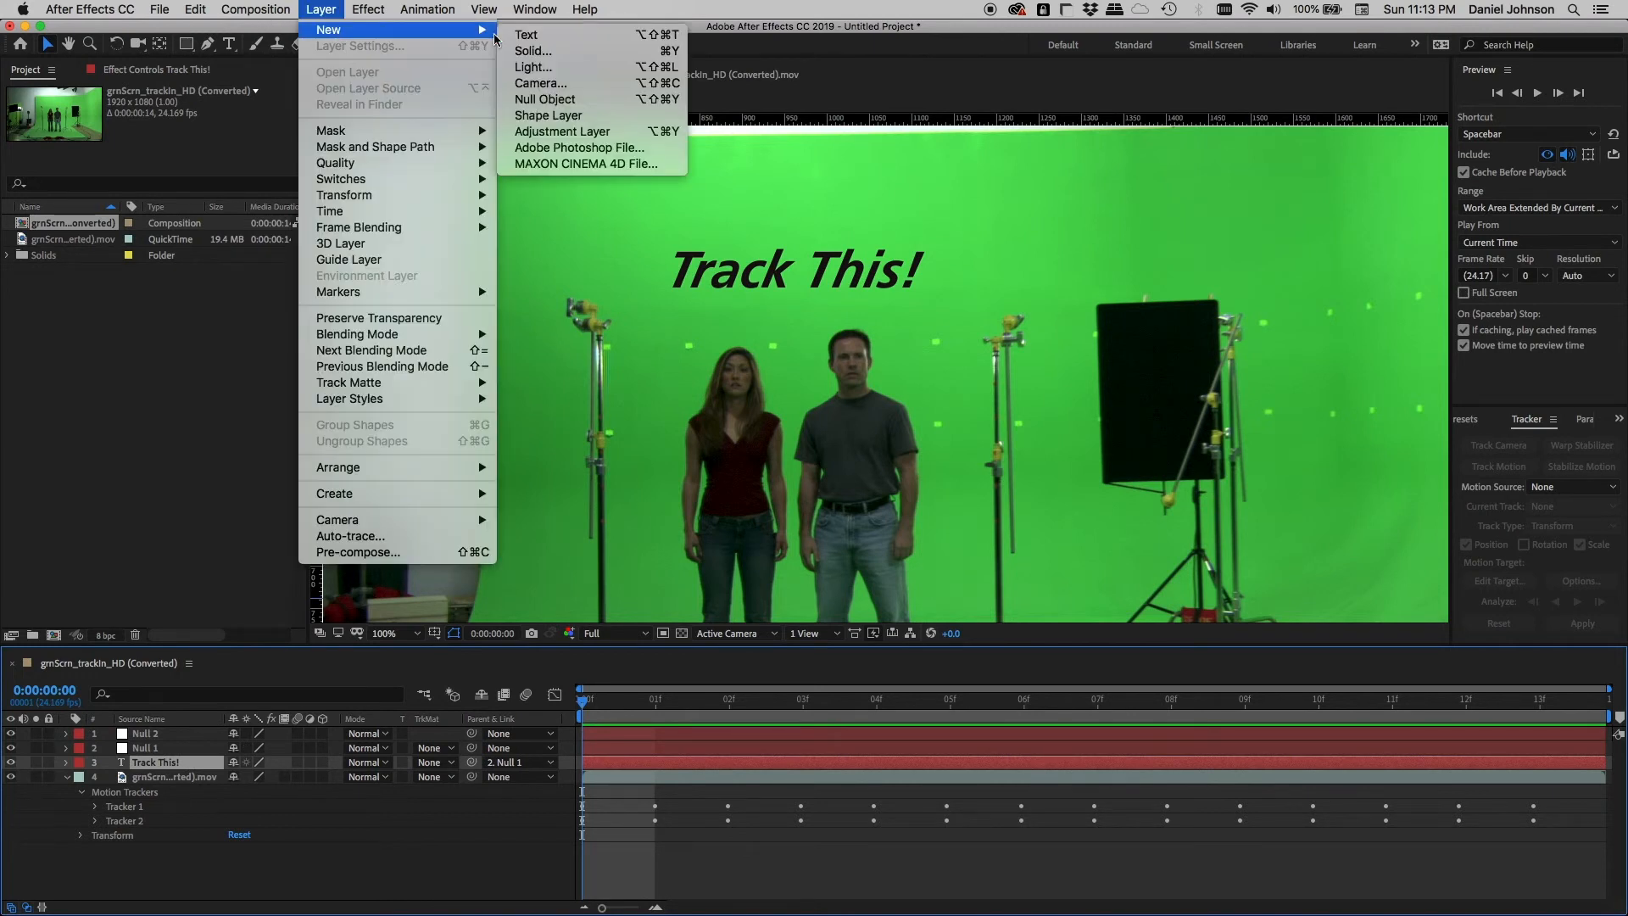
pyautogui.click(560, 53)
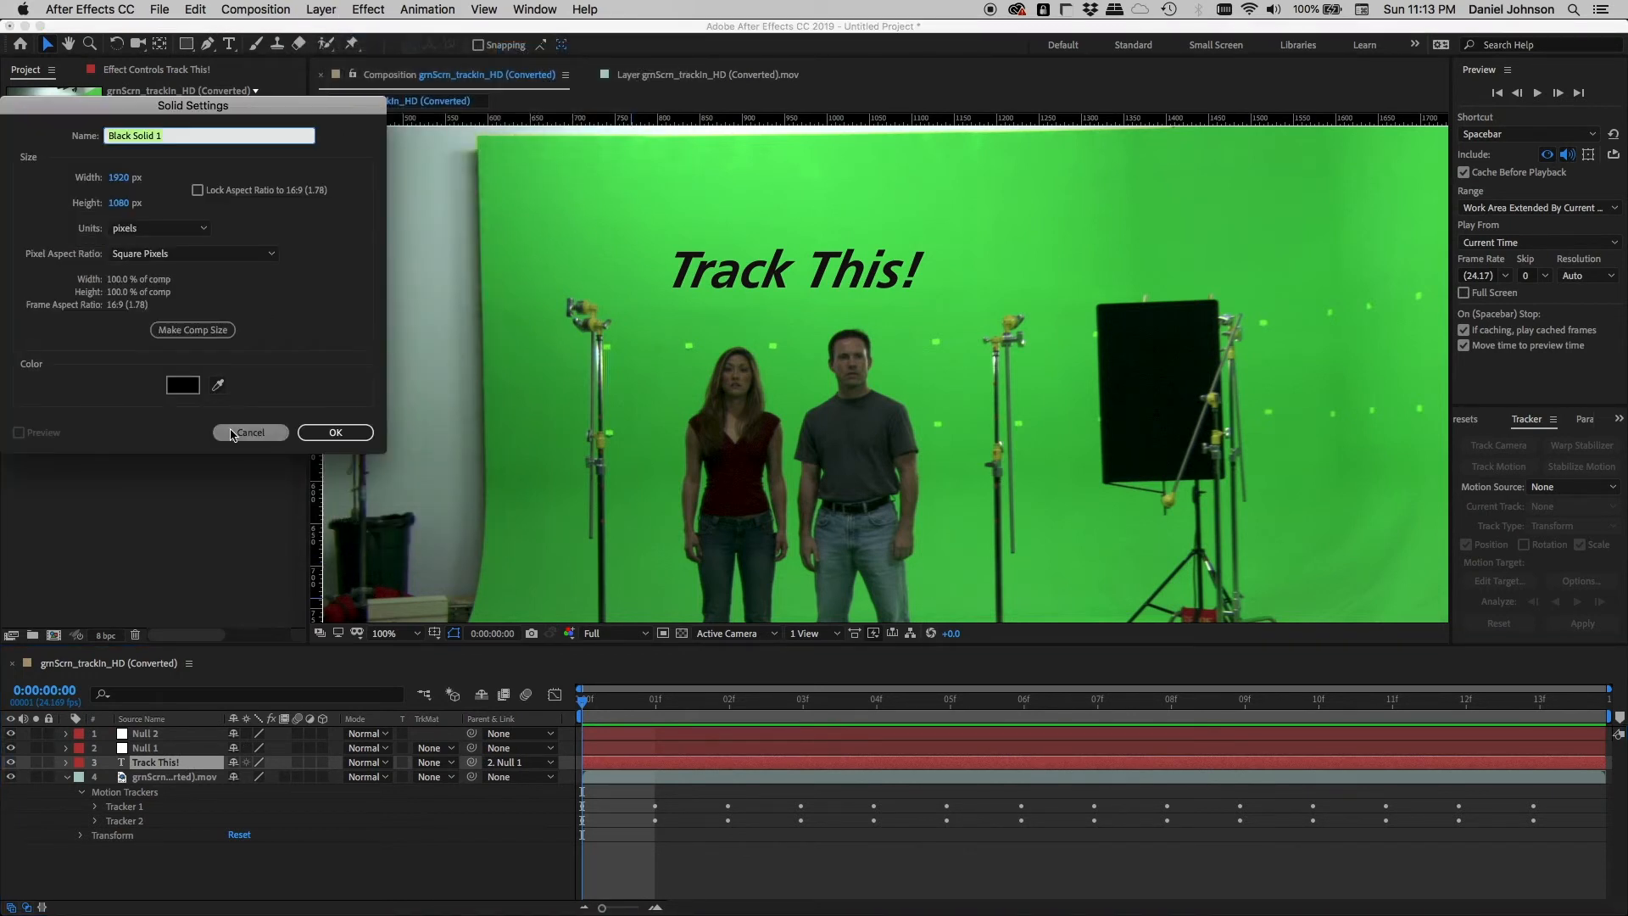
pyautogui.click(249, 433)
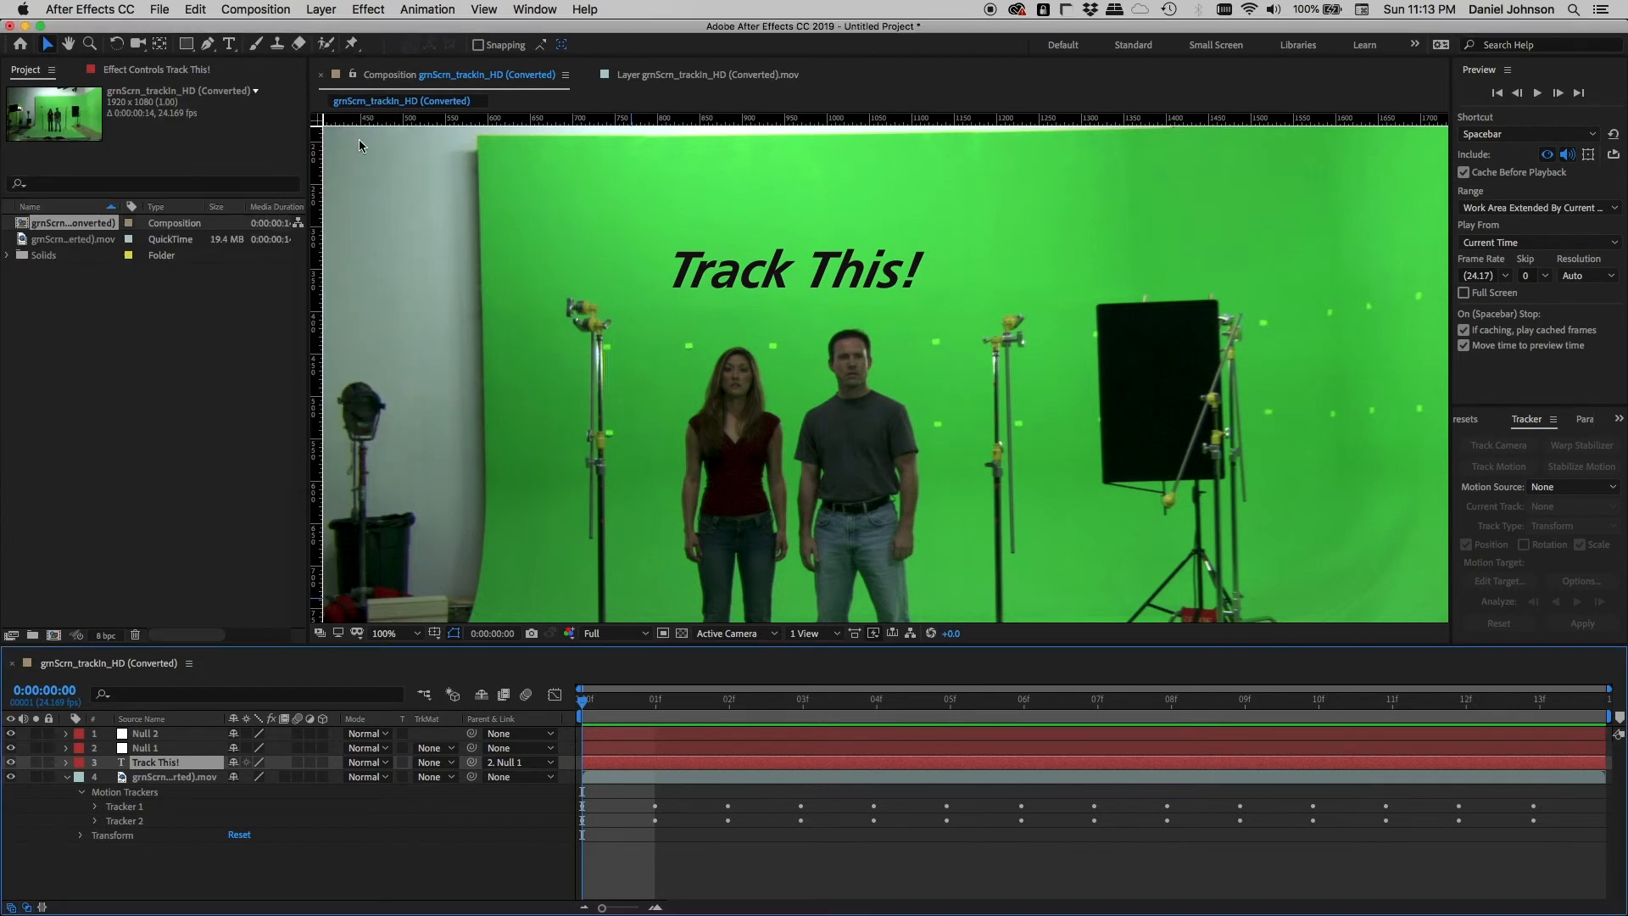
# Add a text layer reading "Track That!" and place it just above the "Track This!" text in the frame.
pyautogui.click(321, 9)
pyautogui.moveTo(339, 29)
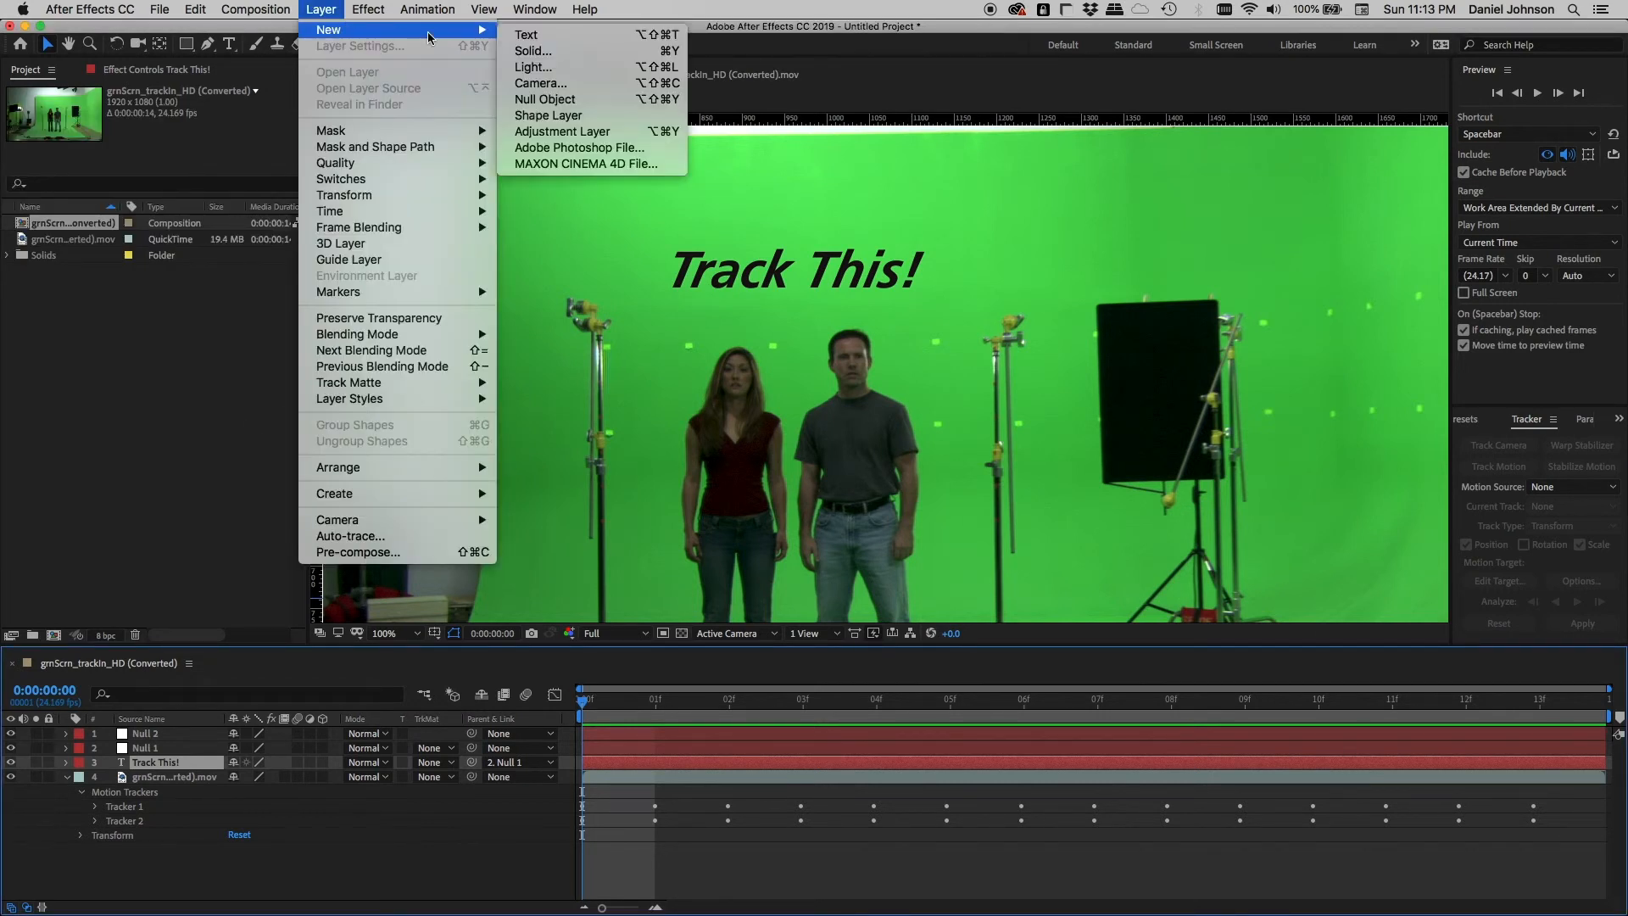
pyautogui.click(545, 36)
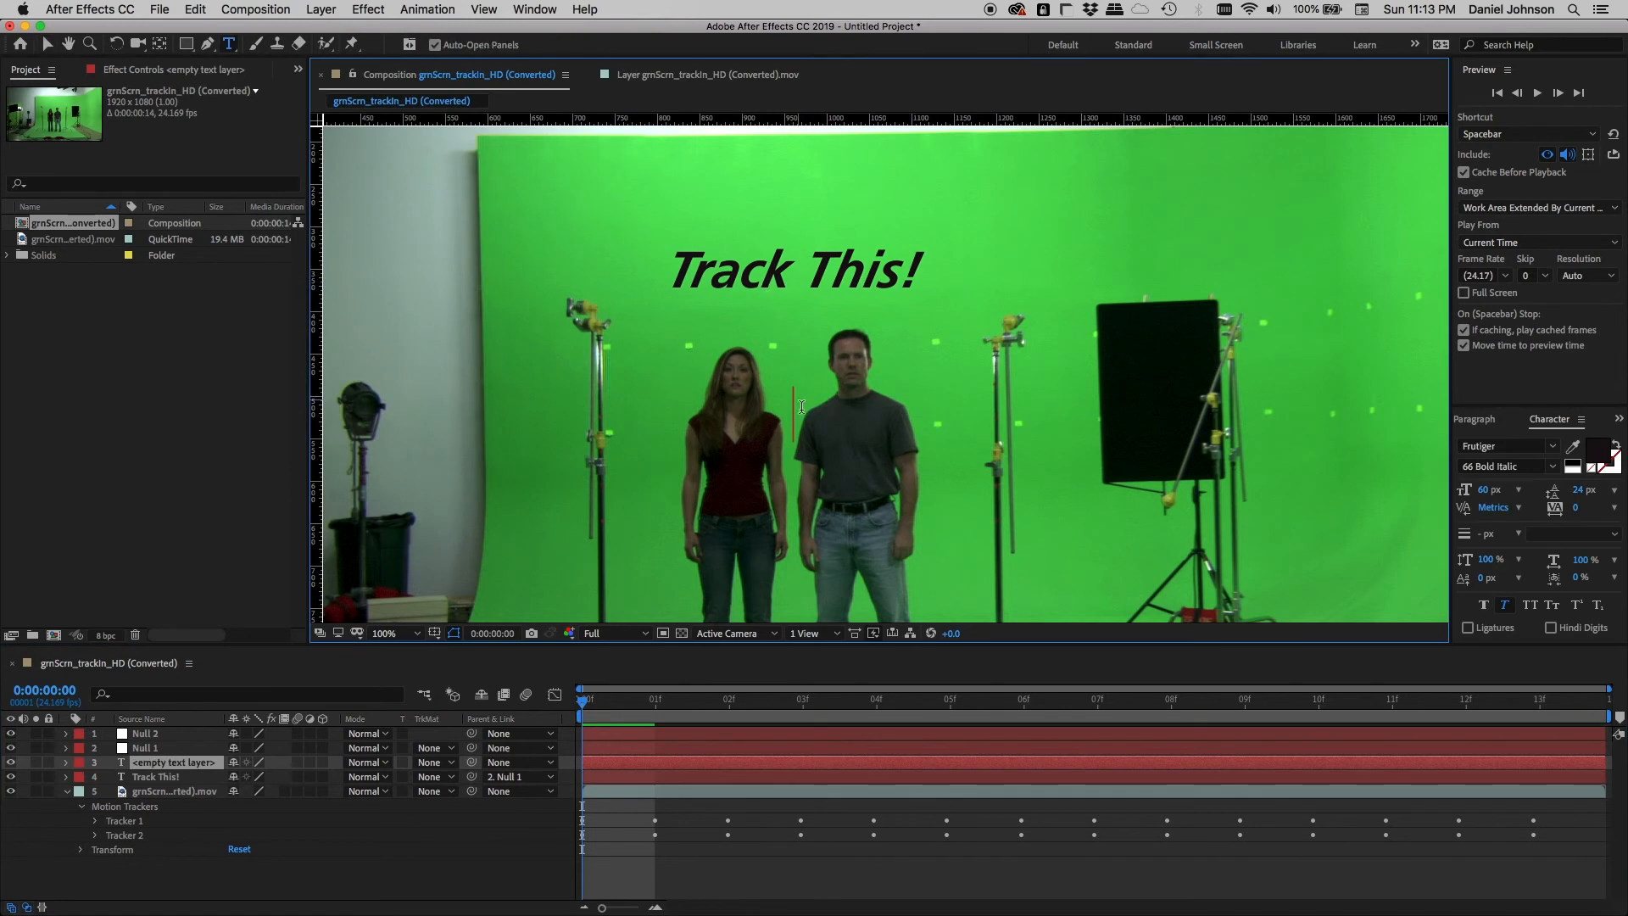
pyautogui.write('Track T')
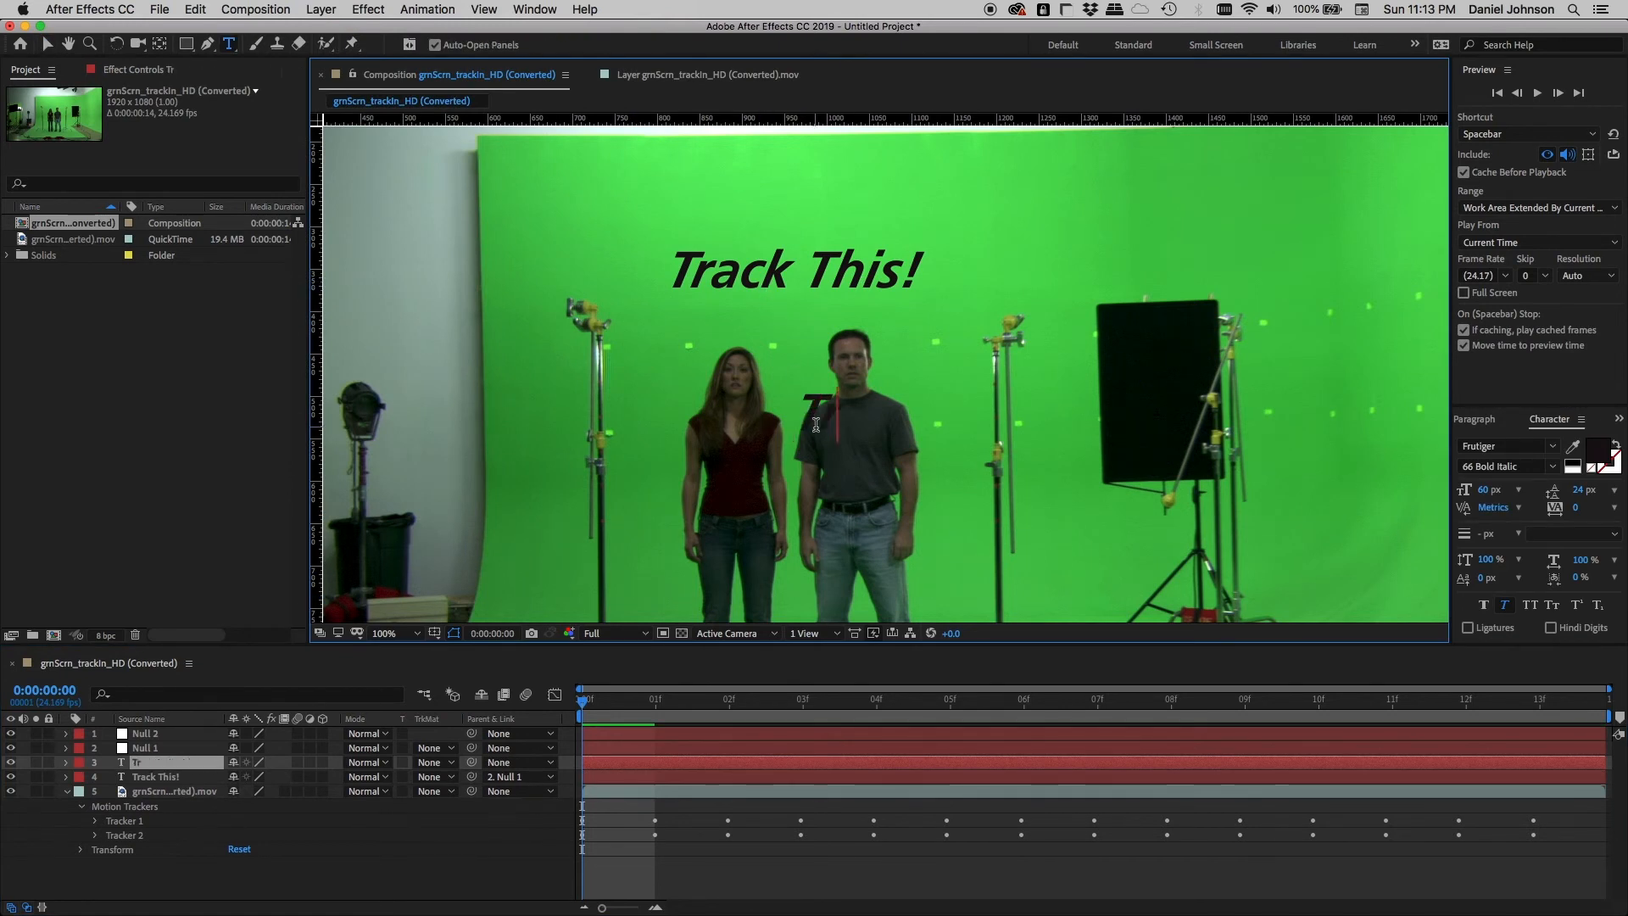
pyautogui.write('hat')
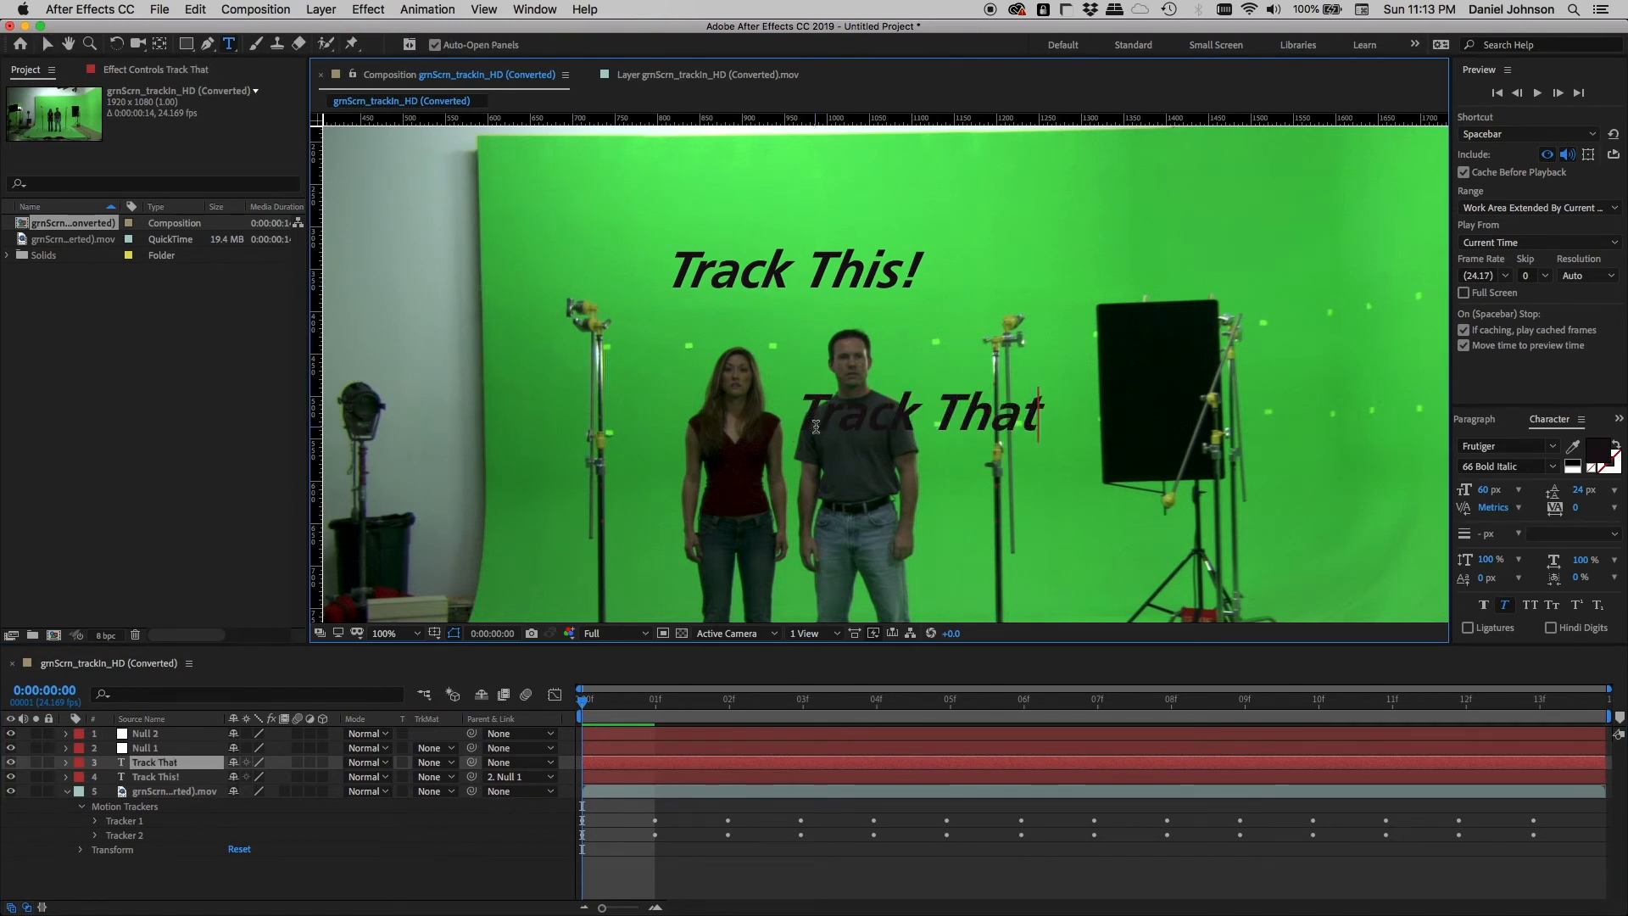
pyautogui.write('!')
pyautogui.click(48, 44)
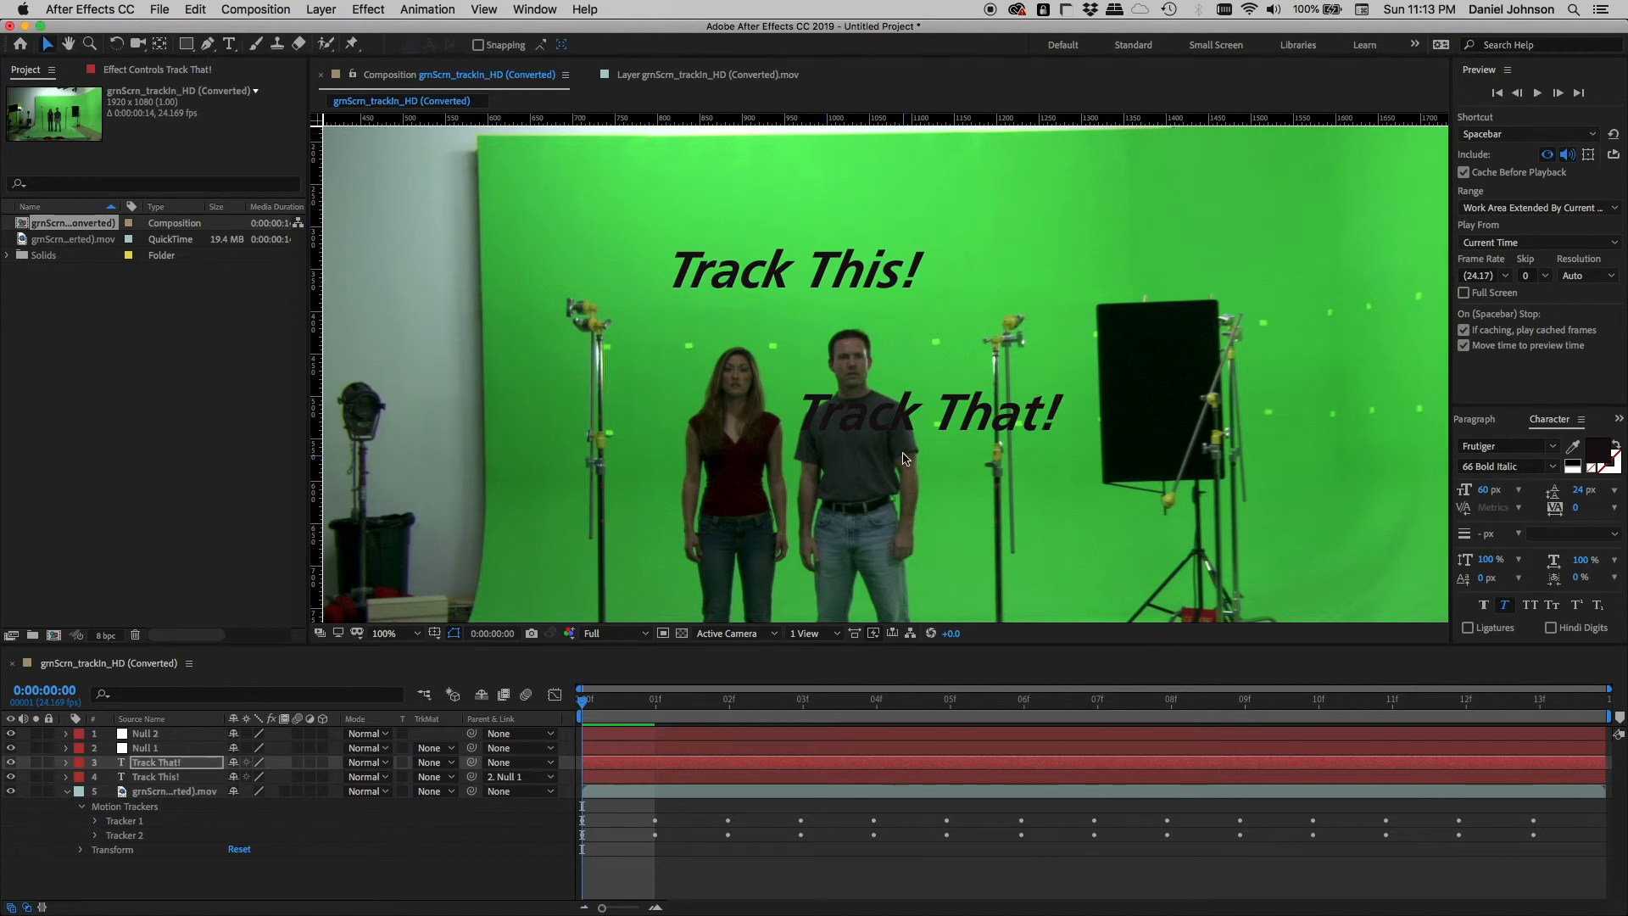
pyautogui.moveTo(906, 422); pyautogui.dragTo(774, 206)
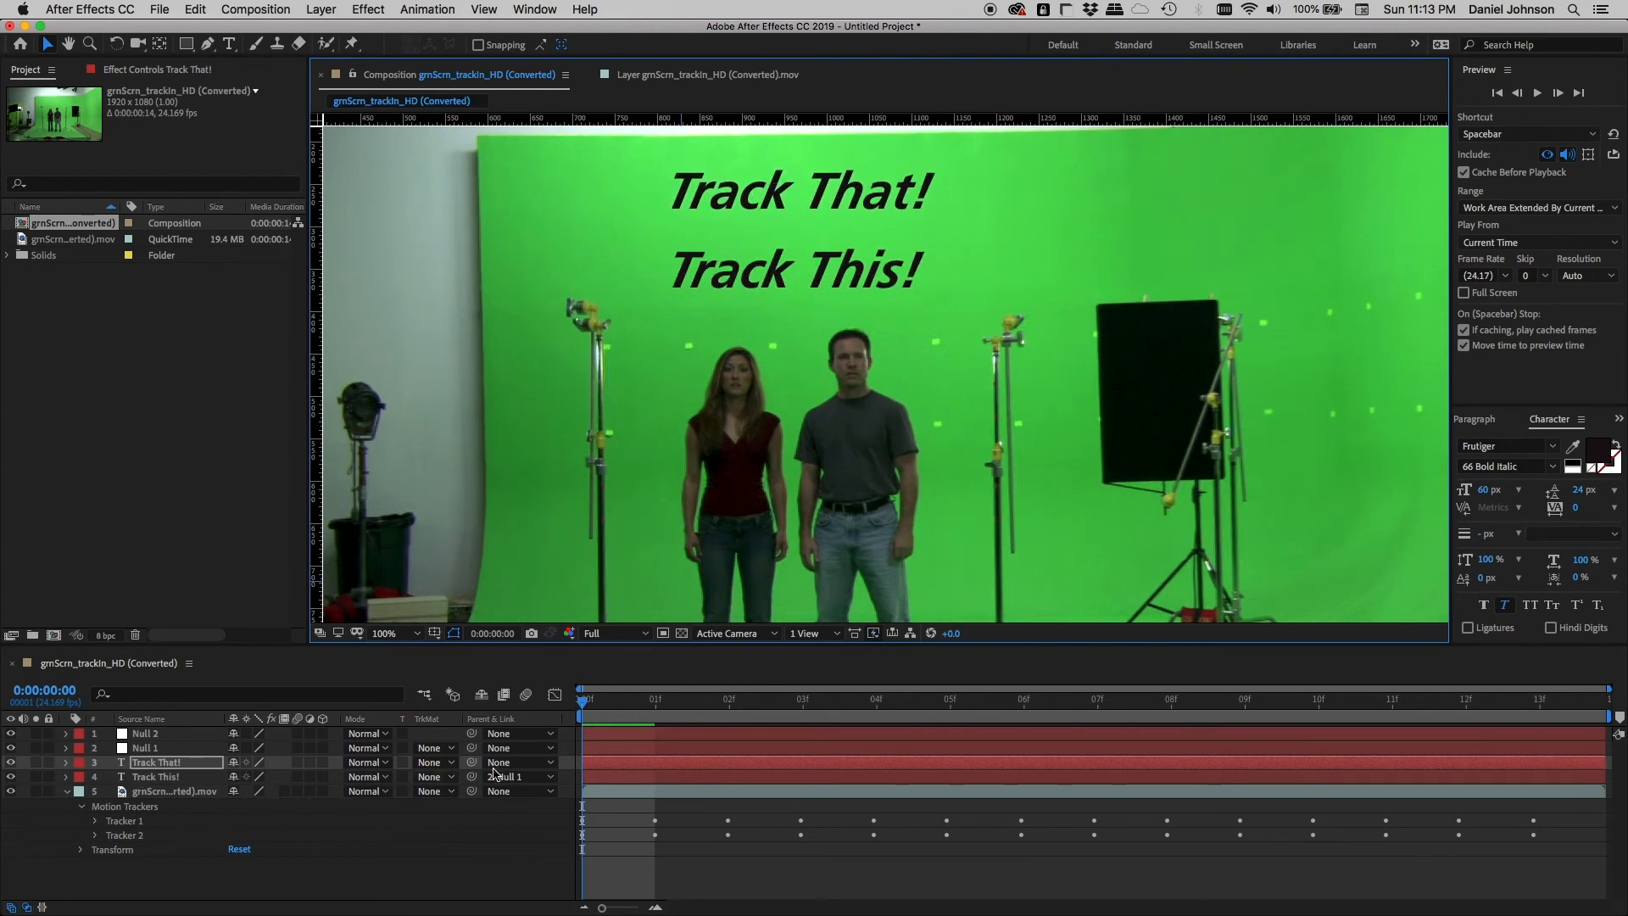
# Parent the "Track That!" layer to Null 2 and play back the composition to check how both texts follow the footage.
pyautogui.click(551, 762)
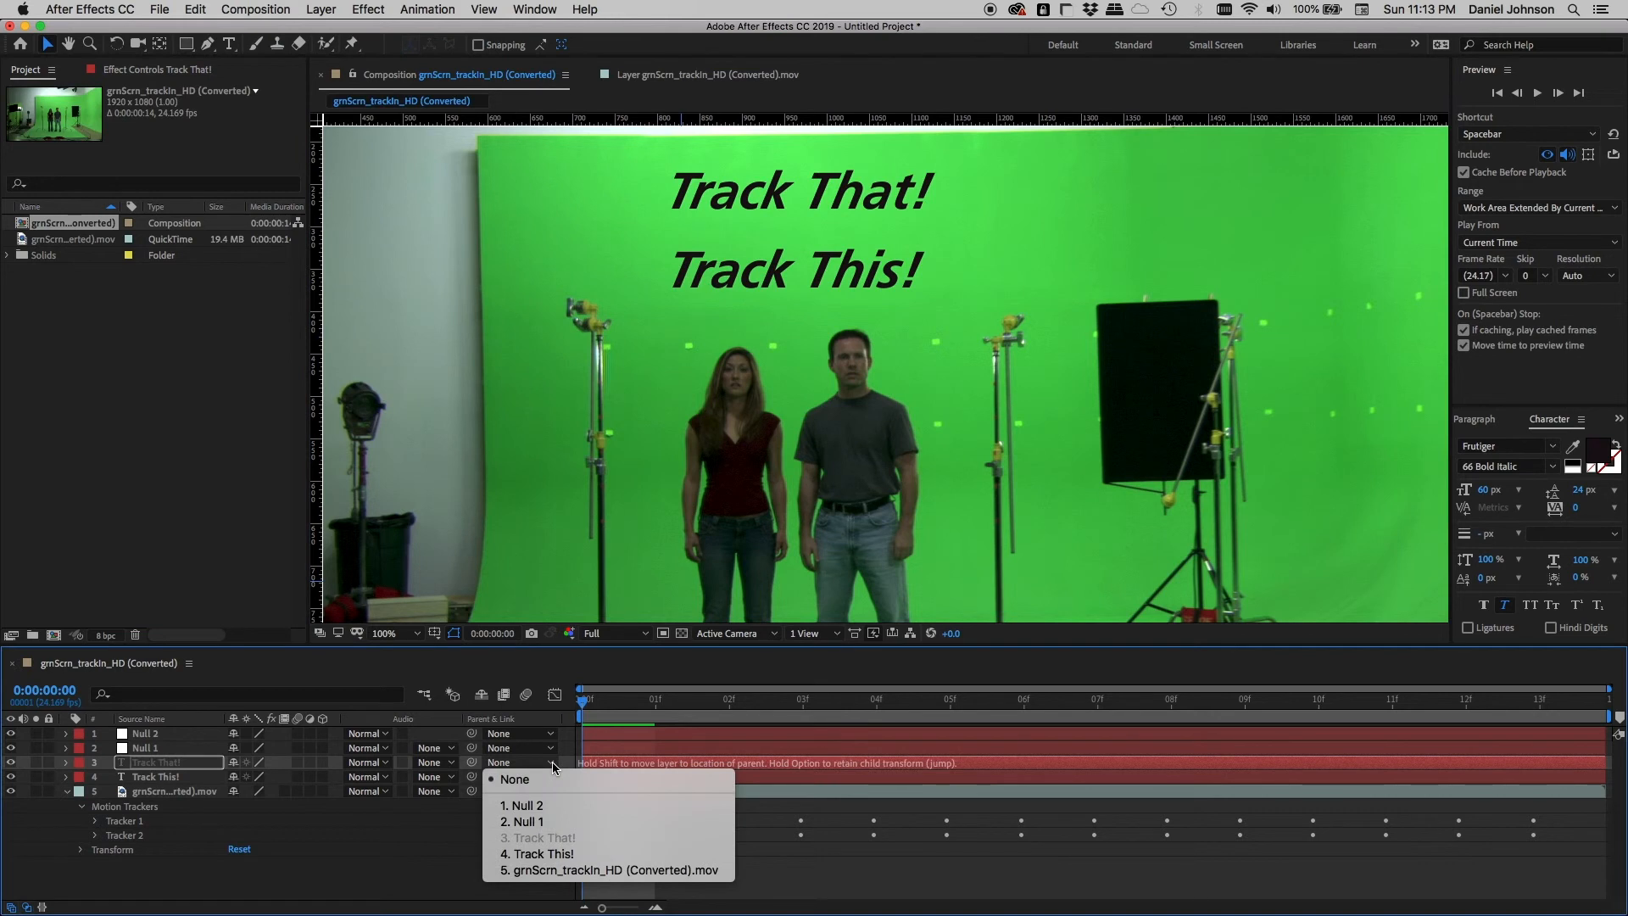
pyautogui.click(540, 805)
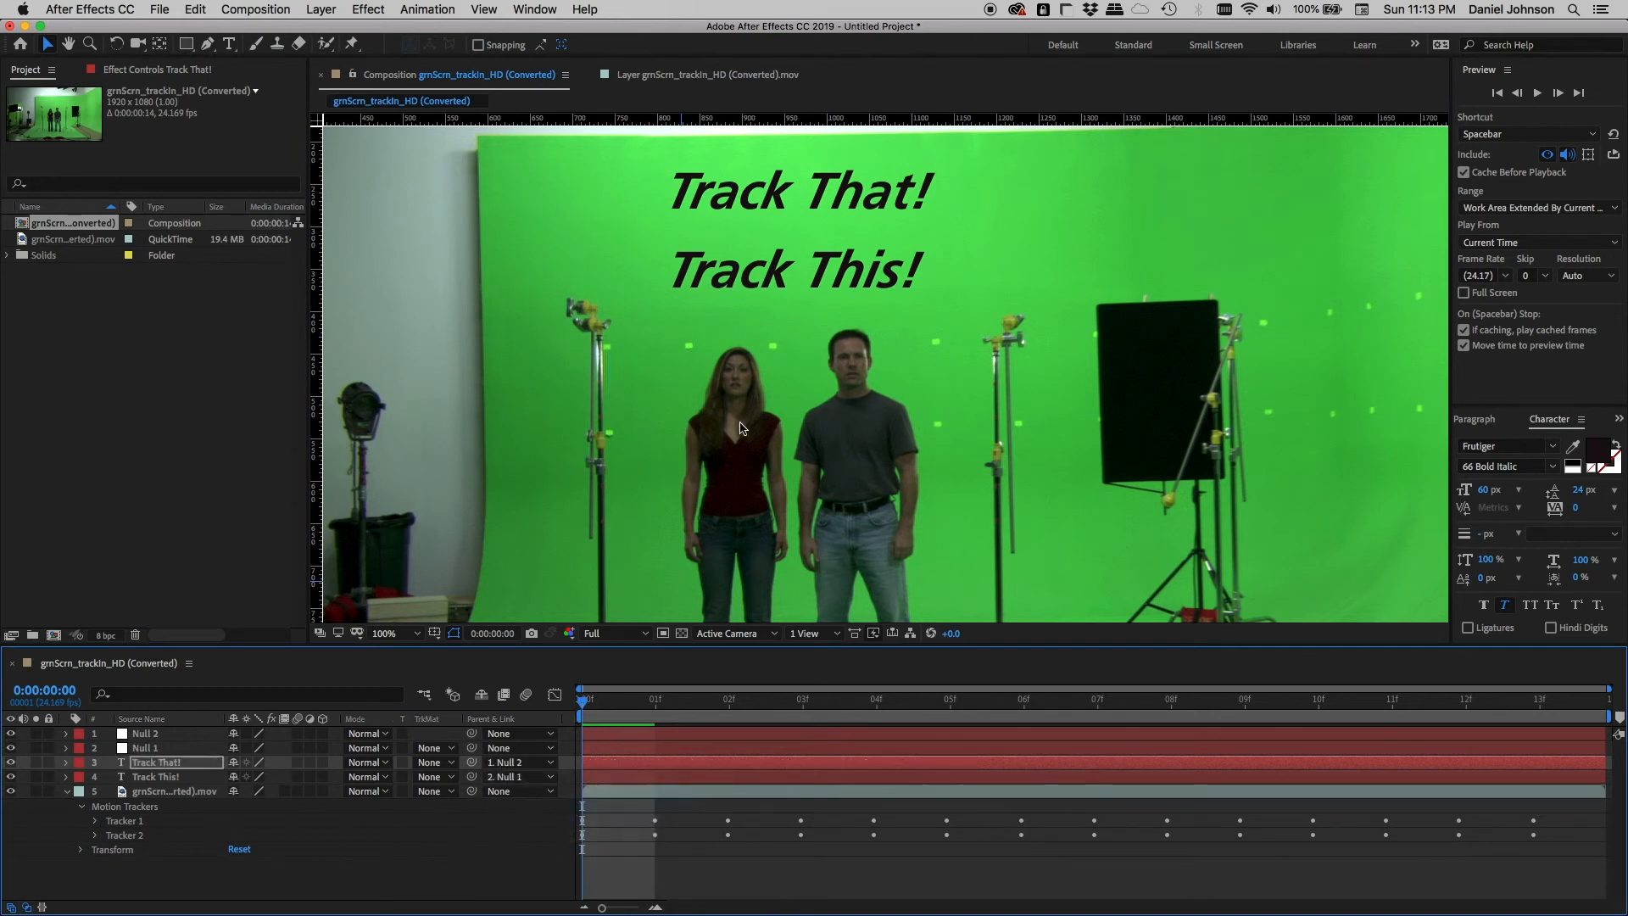
pyautogui.scroll(-2, 788, 420)
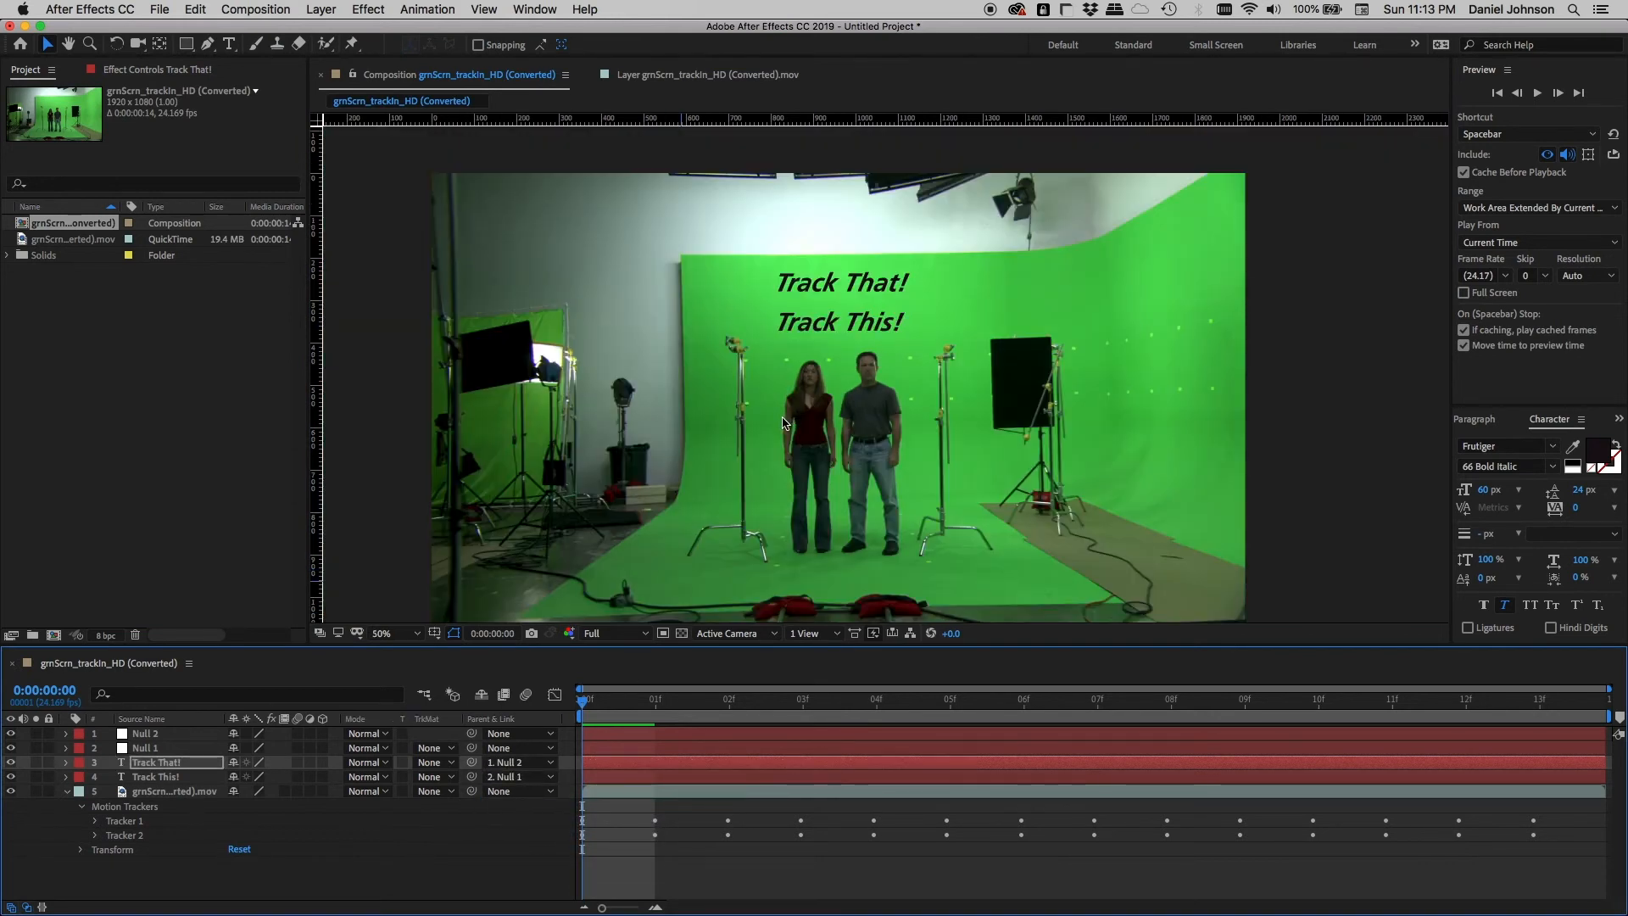
pyautogui.press('space')
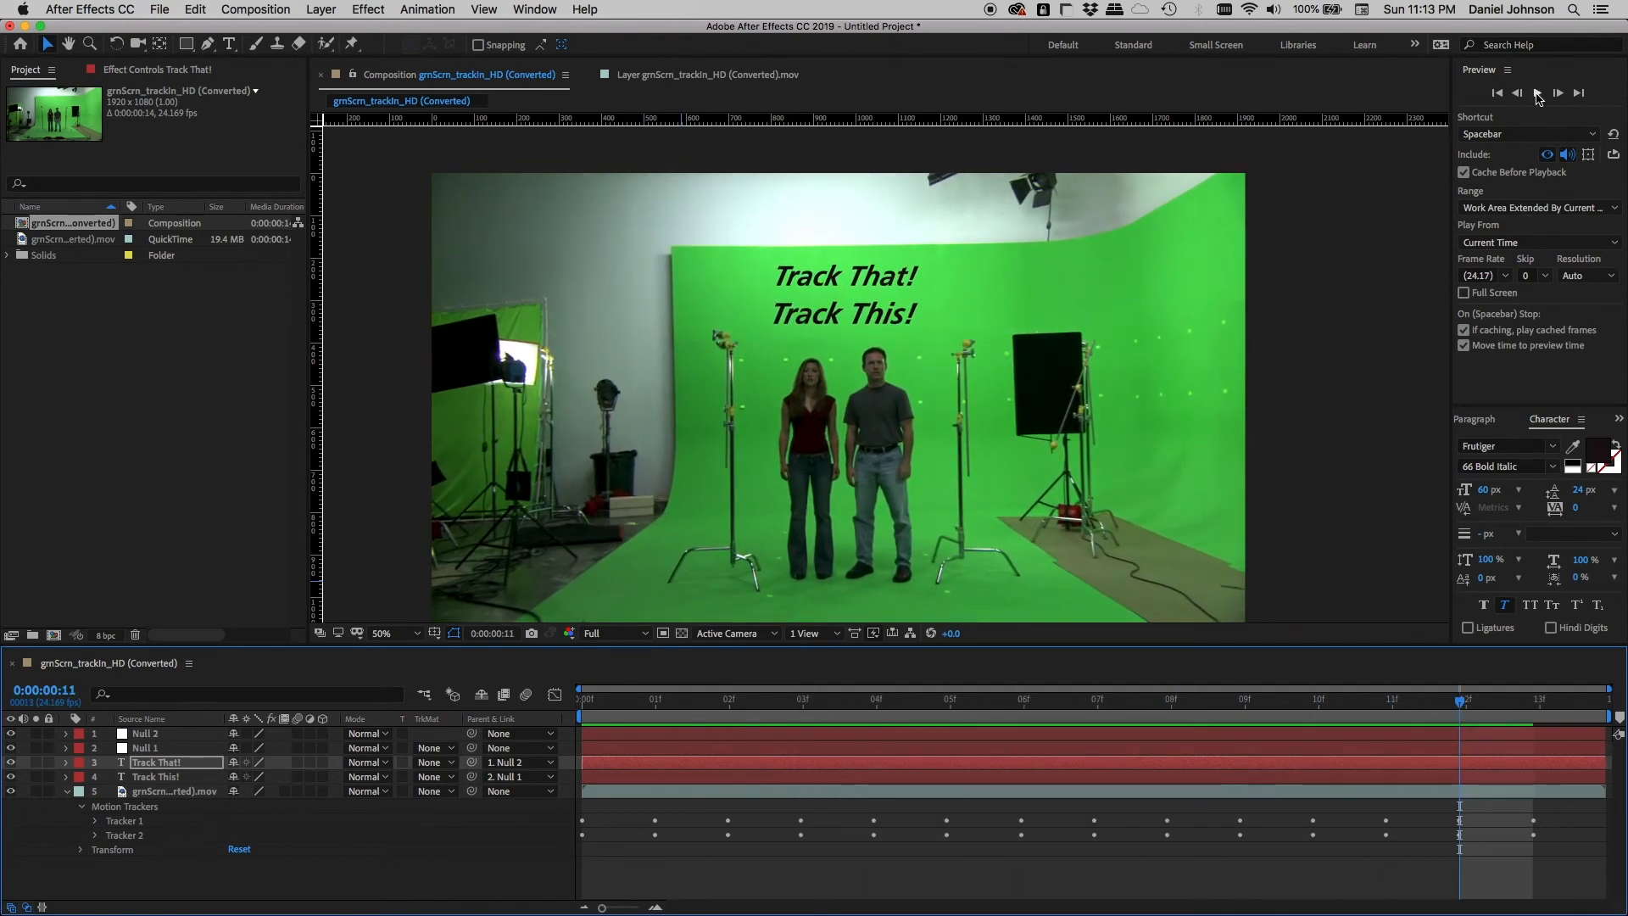
pyautogui.click(1537, 93)
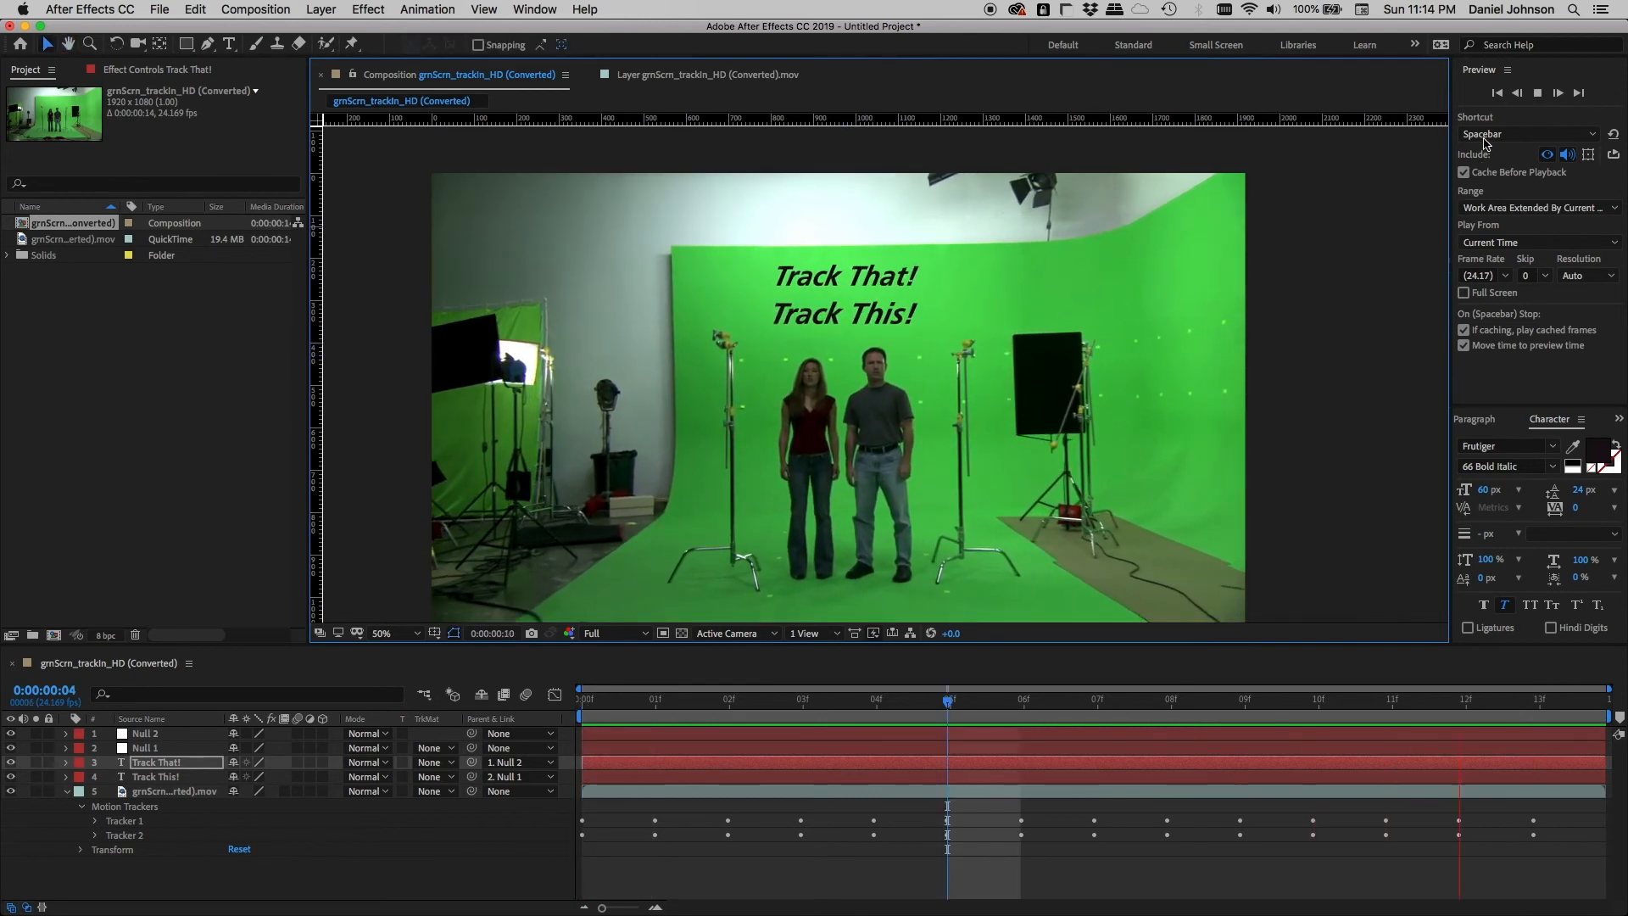
pyautogui.press('space')
pyautogui.press('Home')
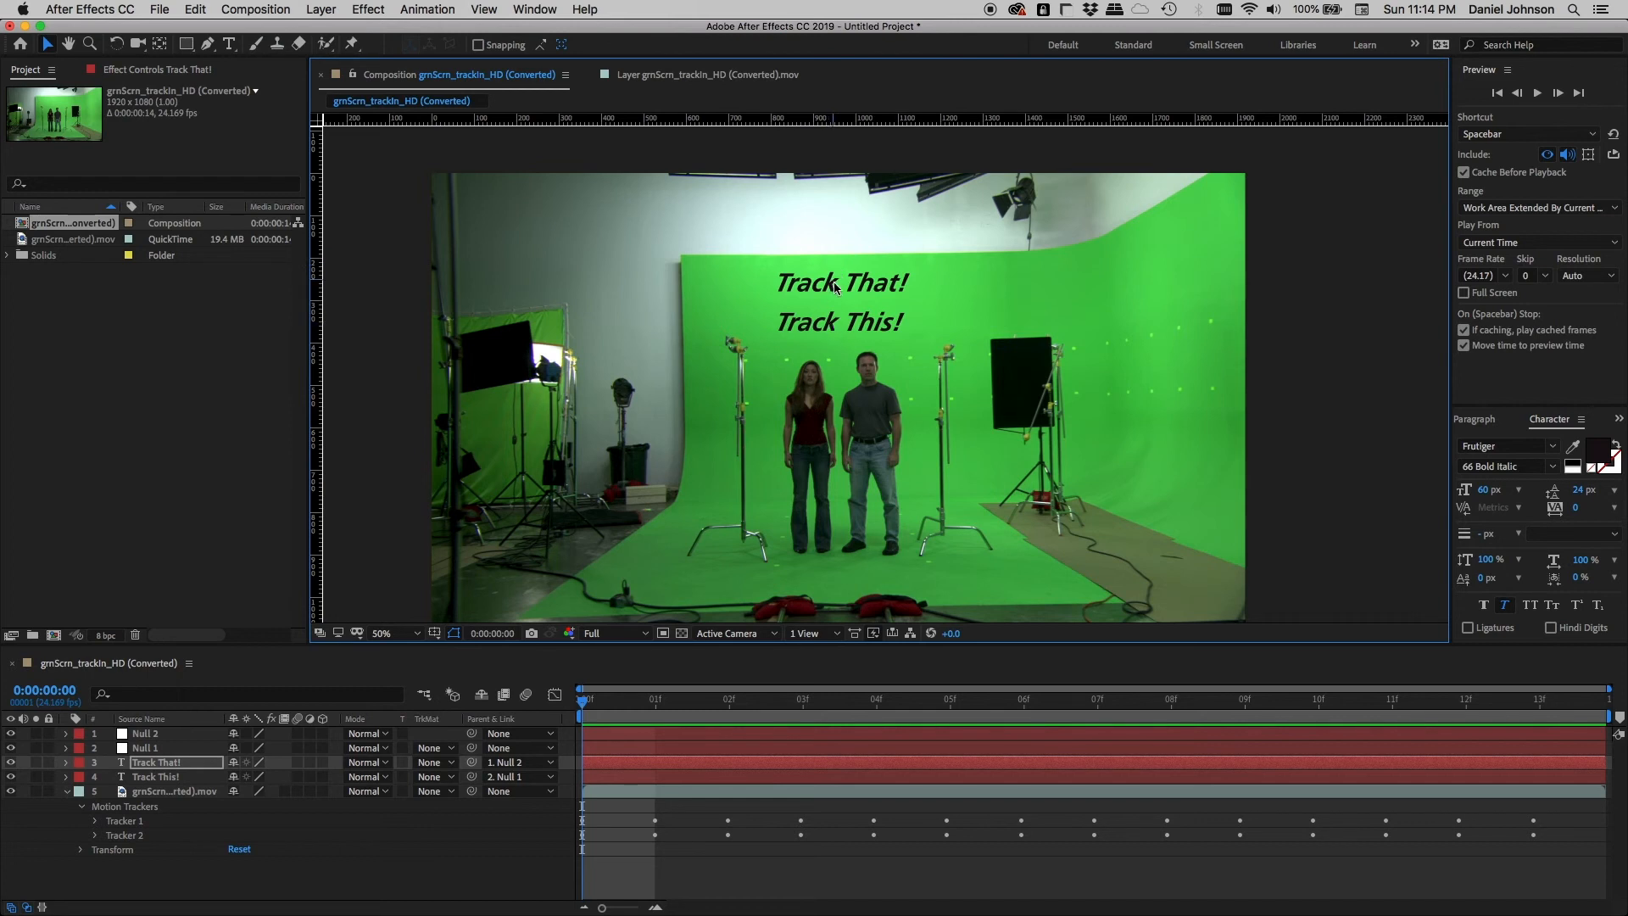
# Move the "Track This!" text straight down to just above the couple's heads, at about position 116, 29, and preview the motion.
pyautogui.scroll(2, 856, 368)
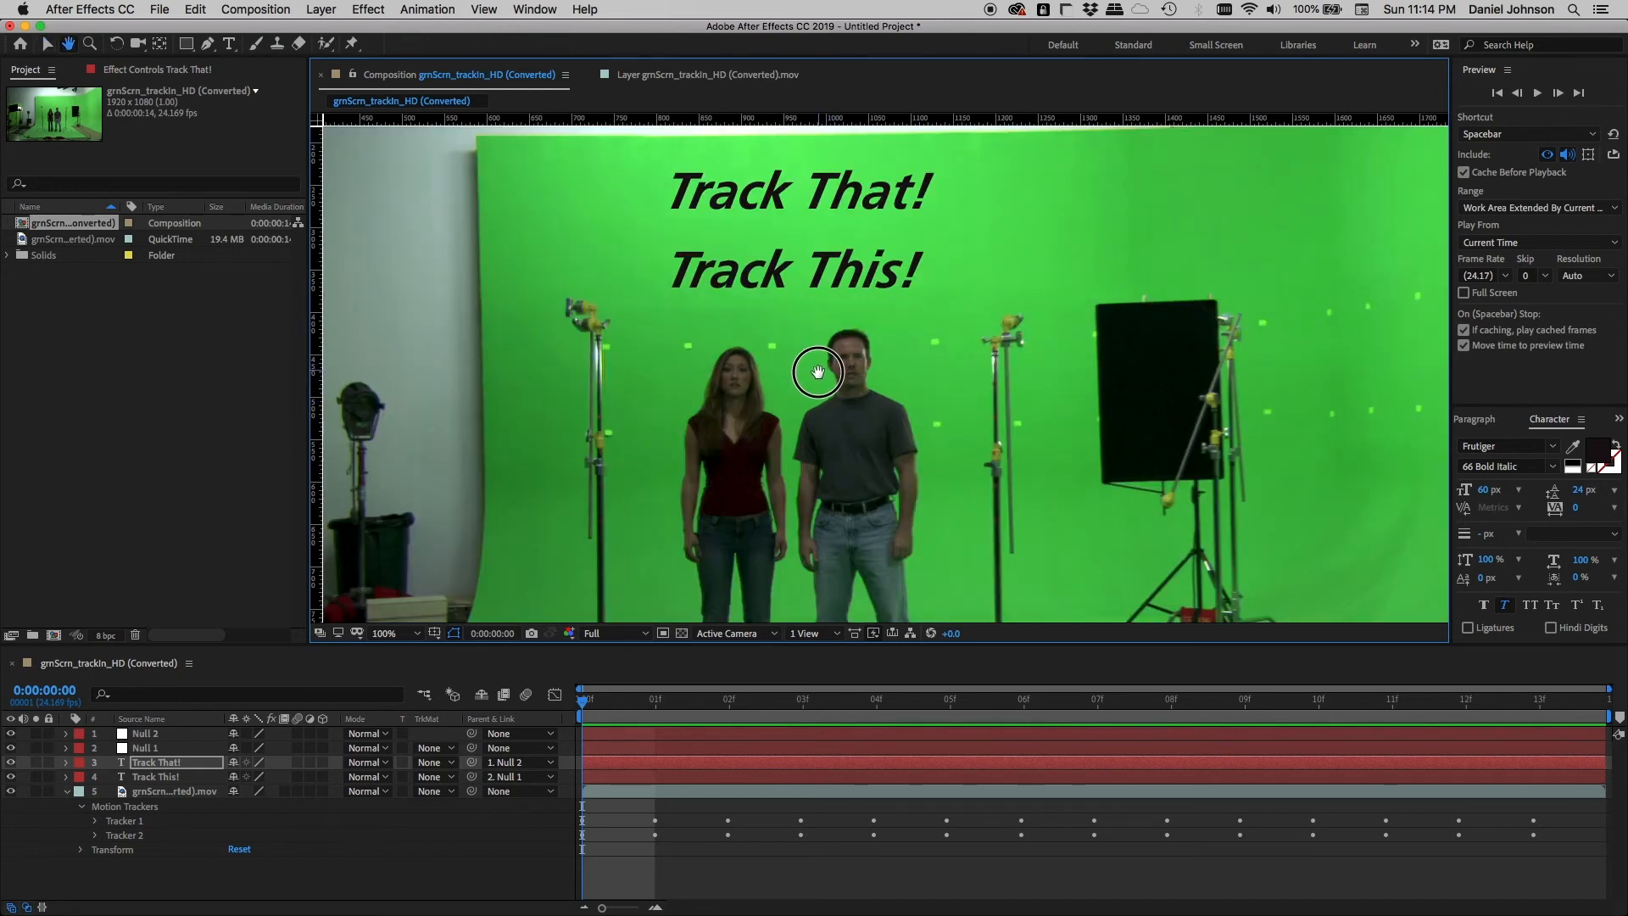
pyautogui.scroll(3, 814, 378)
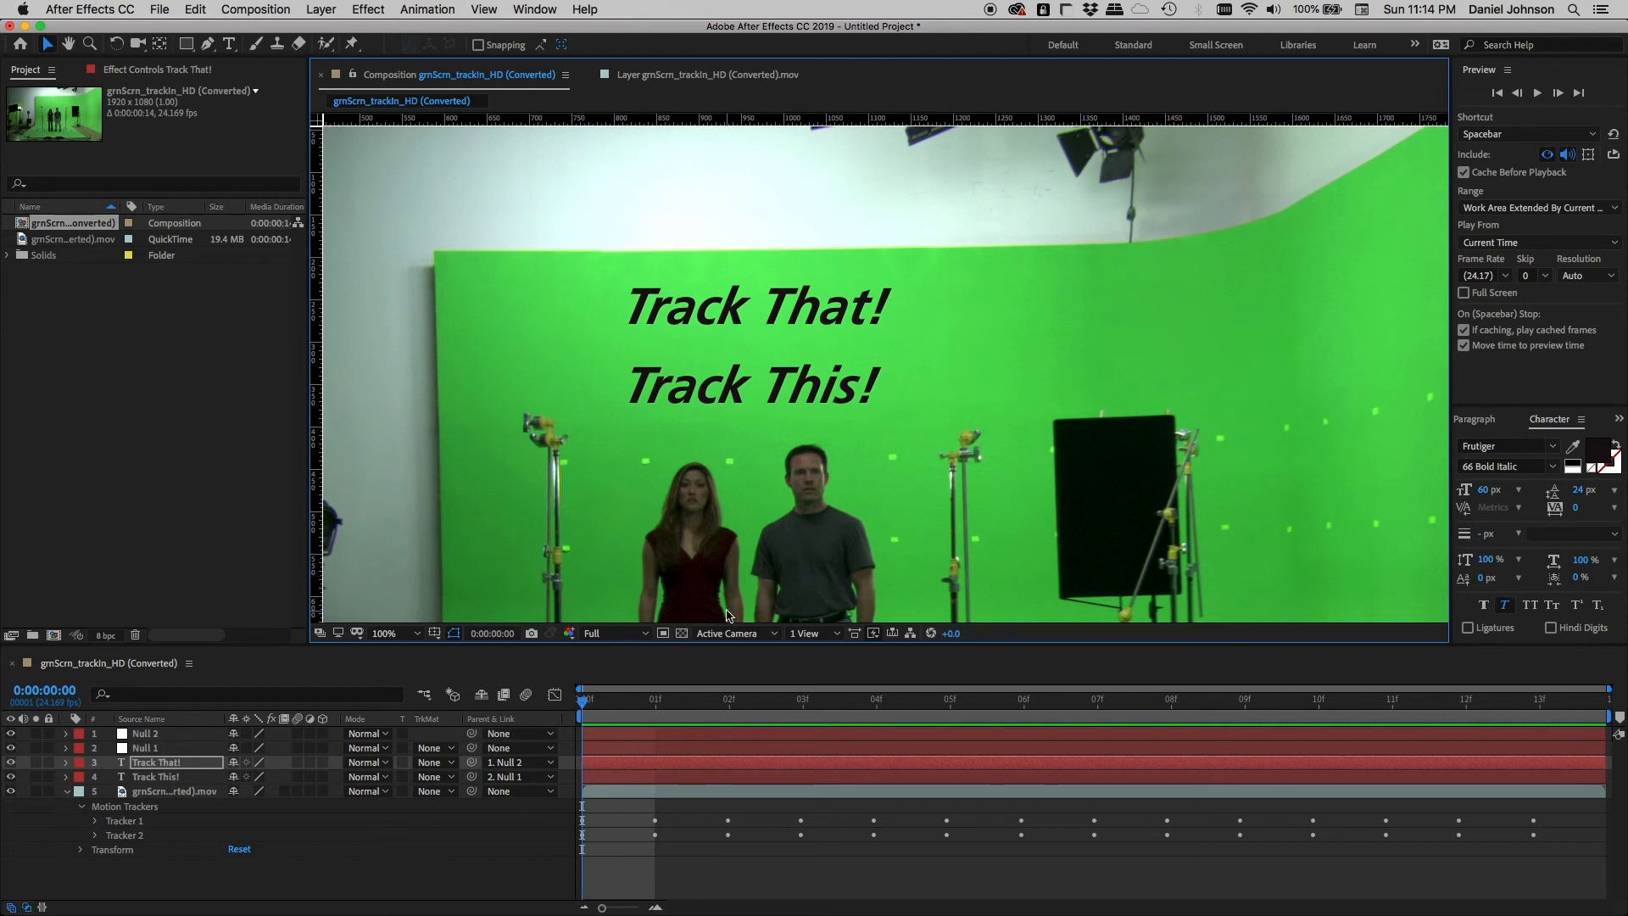
pyautogui.click(177, 778)
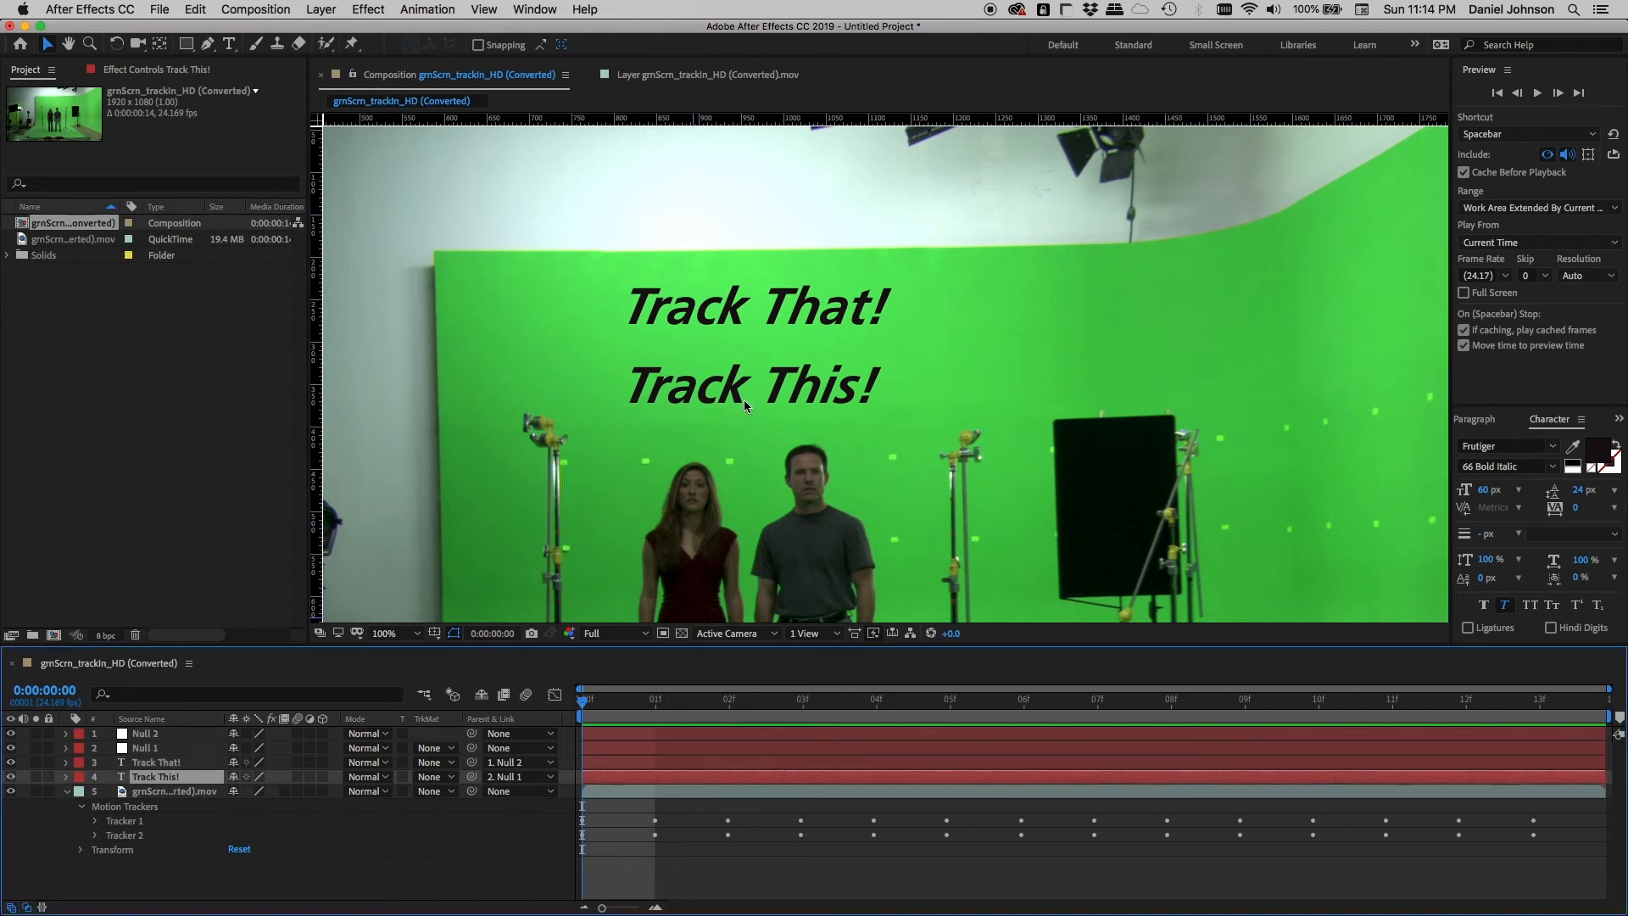
pyautogui.moveTo(736, 397); pyautogui.dragTo(735, 431)
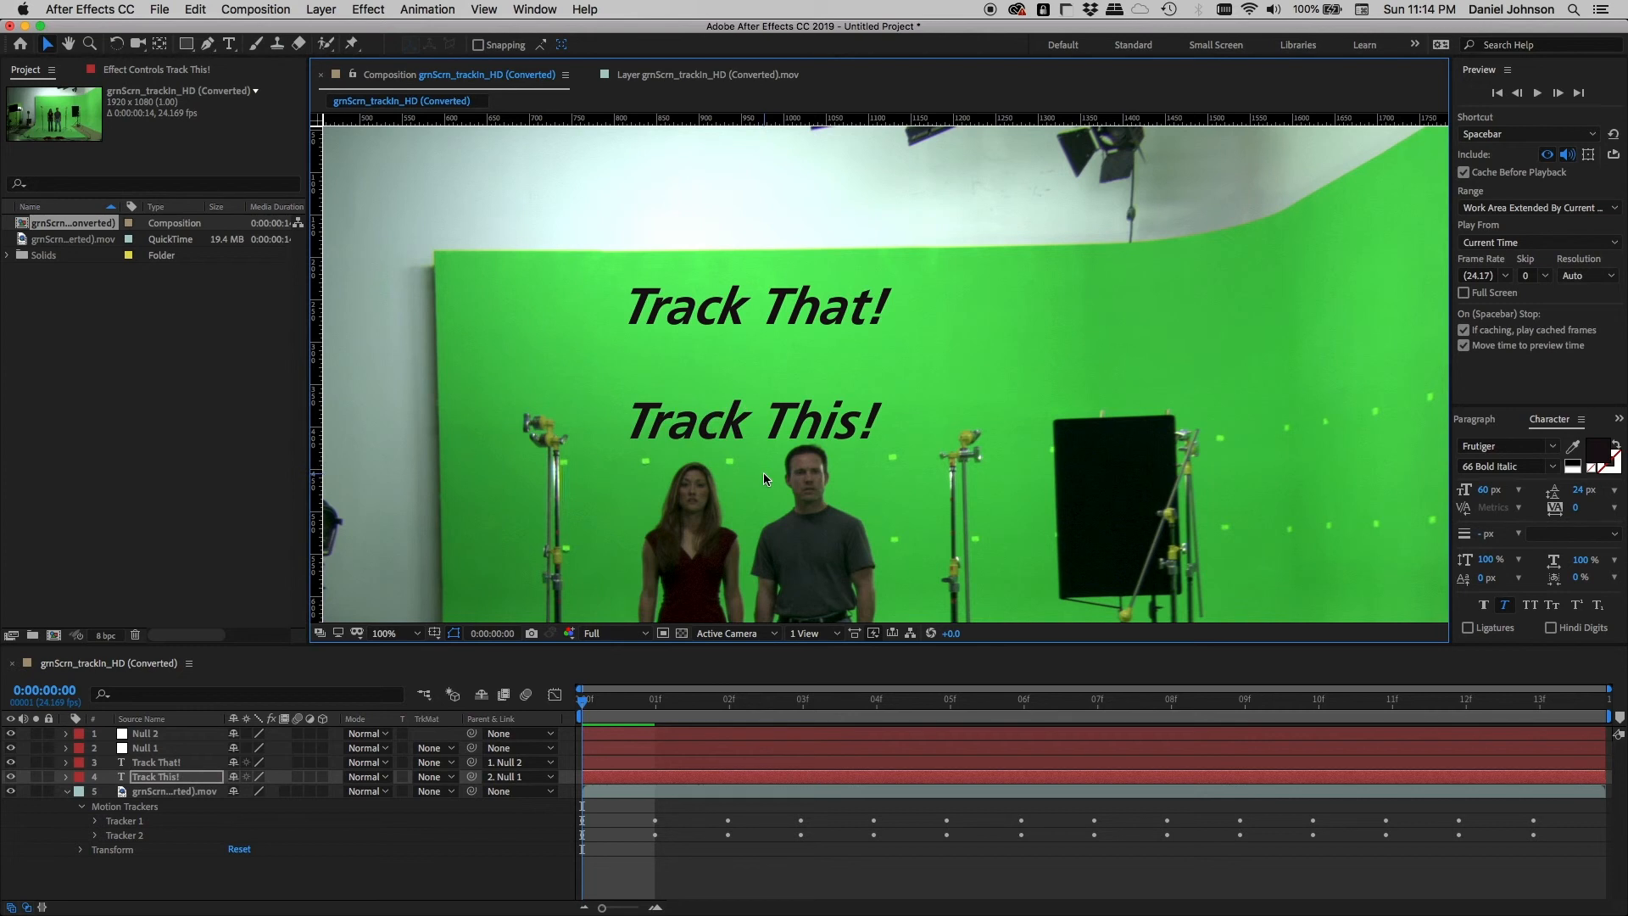
pyautogui.press('space')
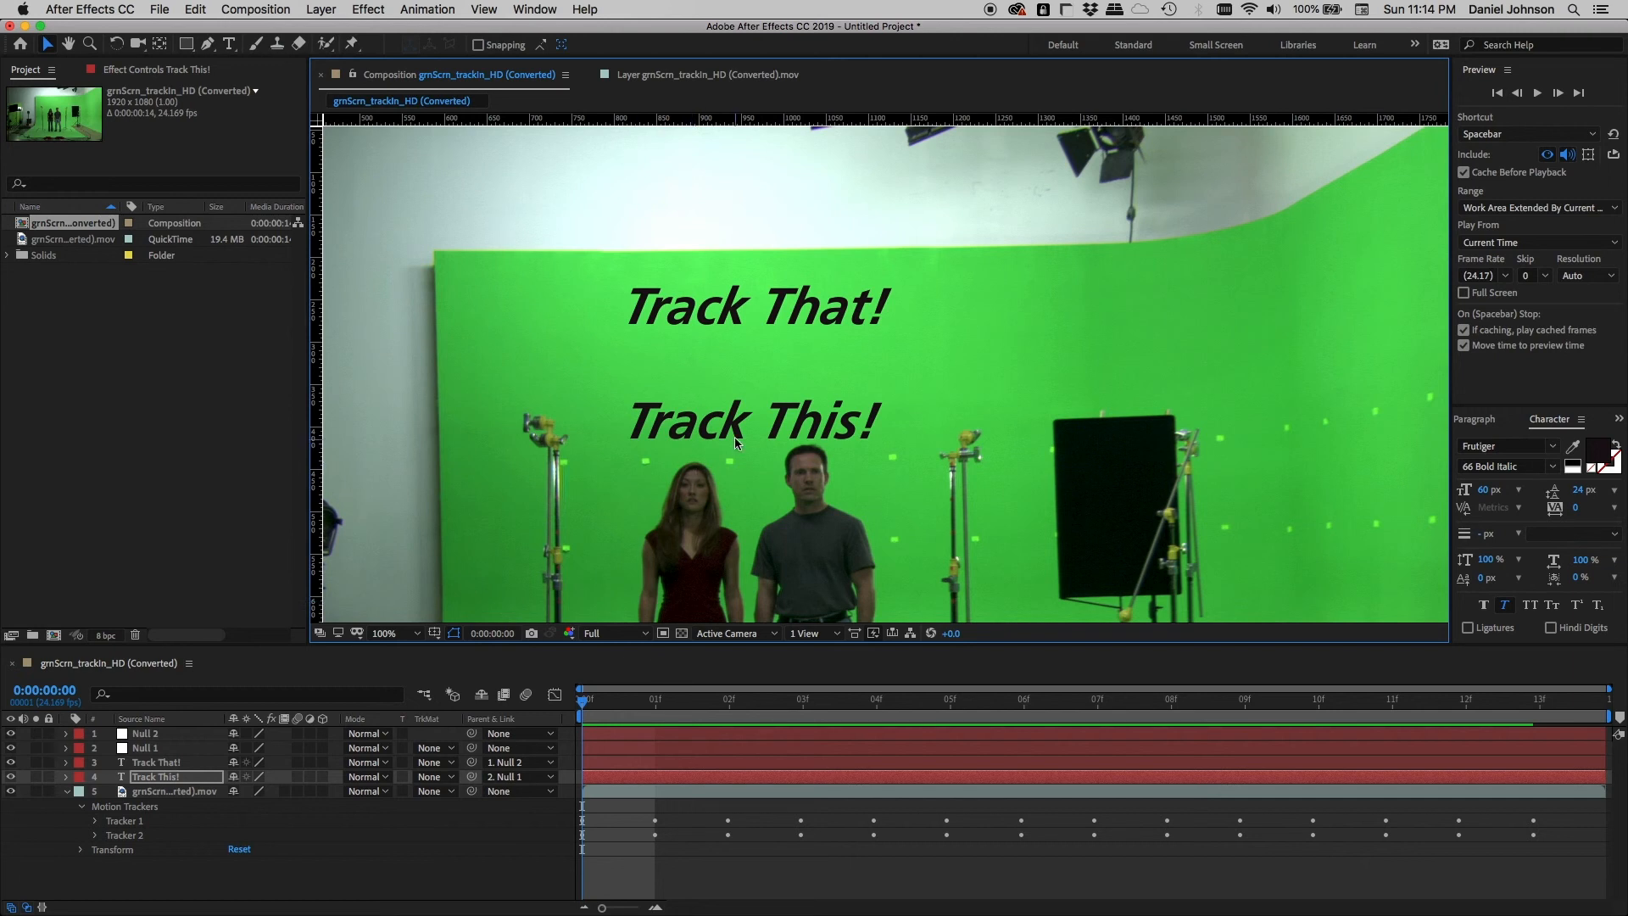
# Set the "Track This!" layer's scale to 113%, preview the result, and return to the first frame.
pyautogui.click(168, 783)
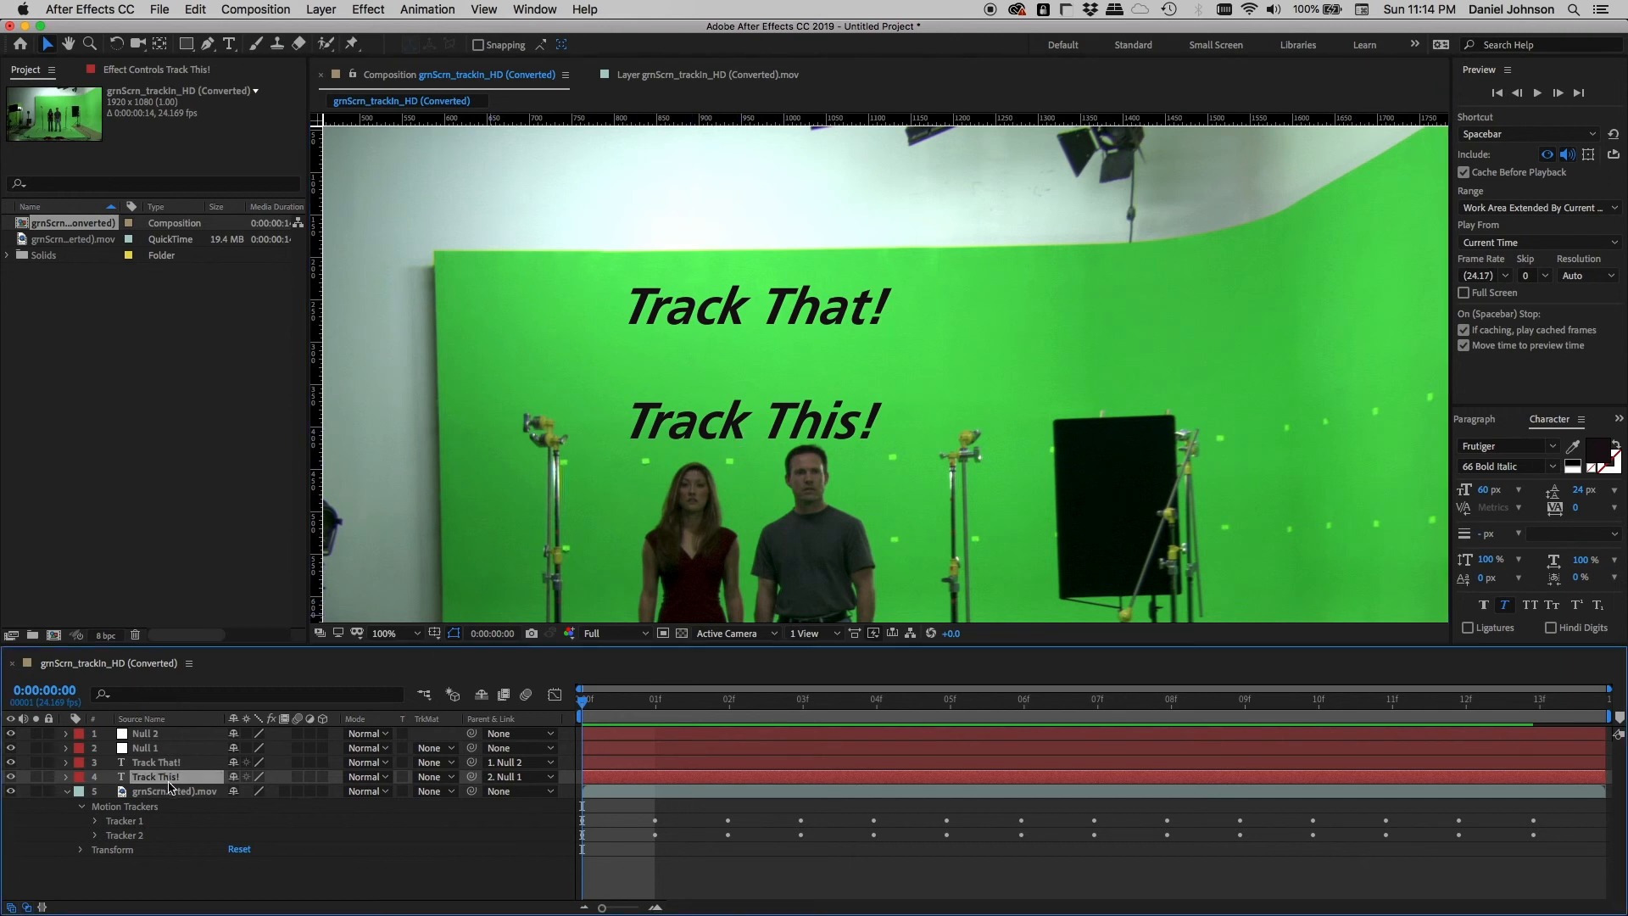
pyautogui.press('s')
pyautogui.moveTo(274, 792); pyautogui.dragTo(366, 789)
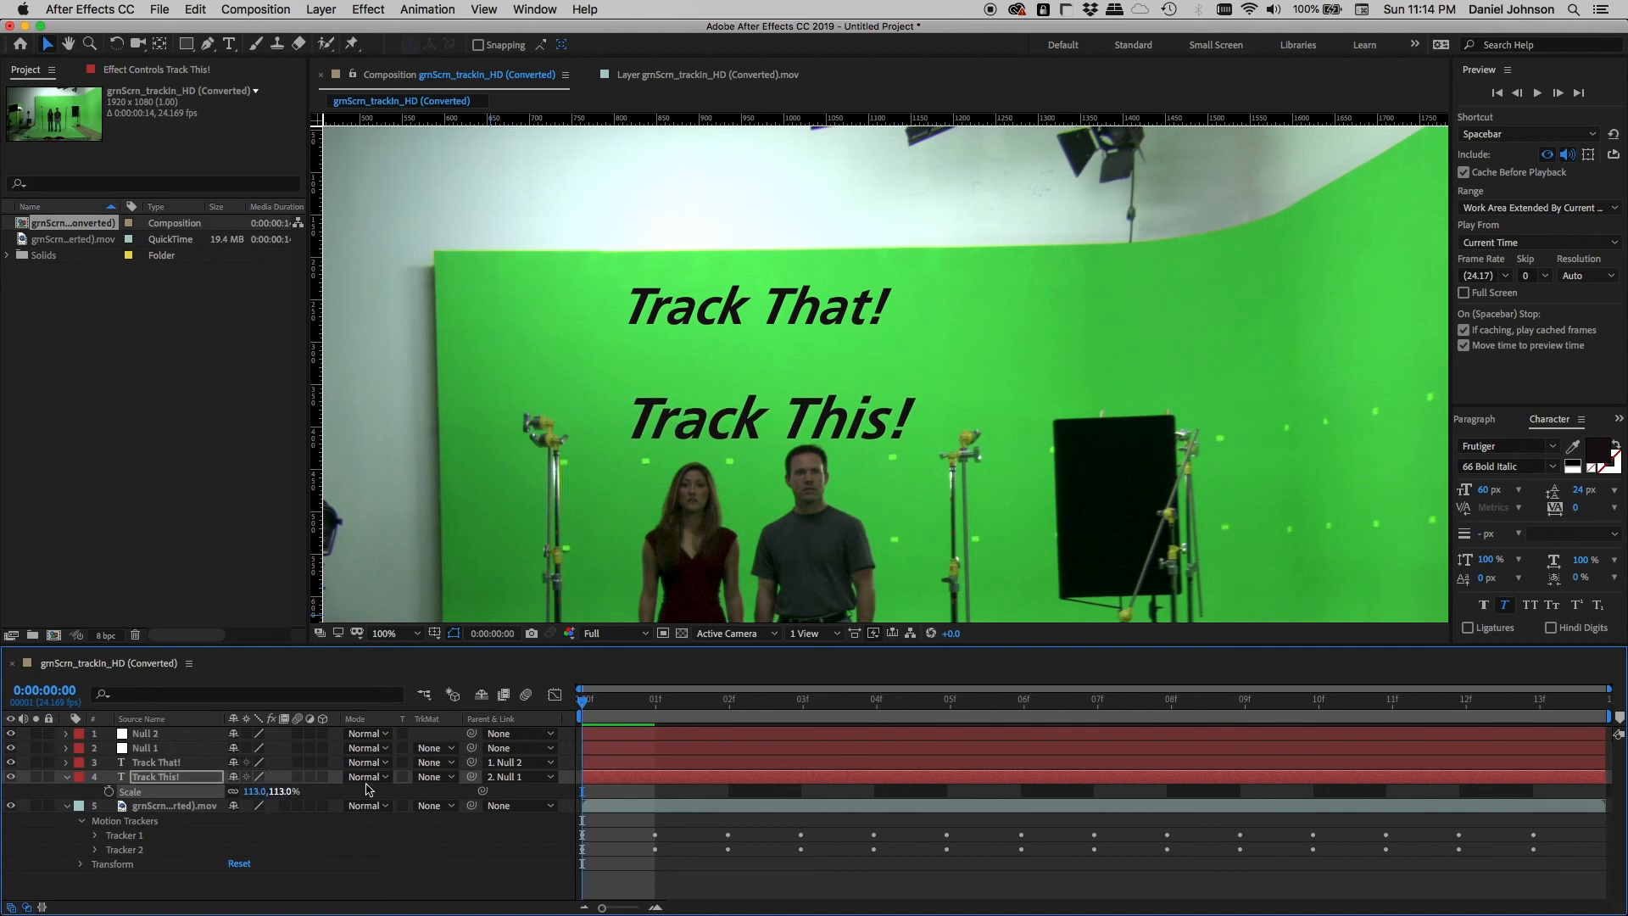
pyautogui.press('space')
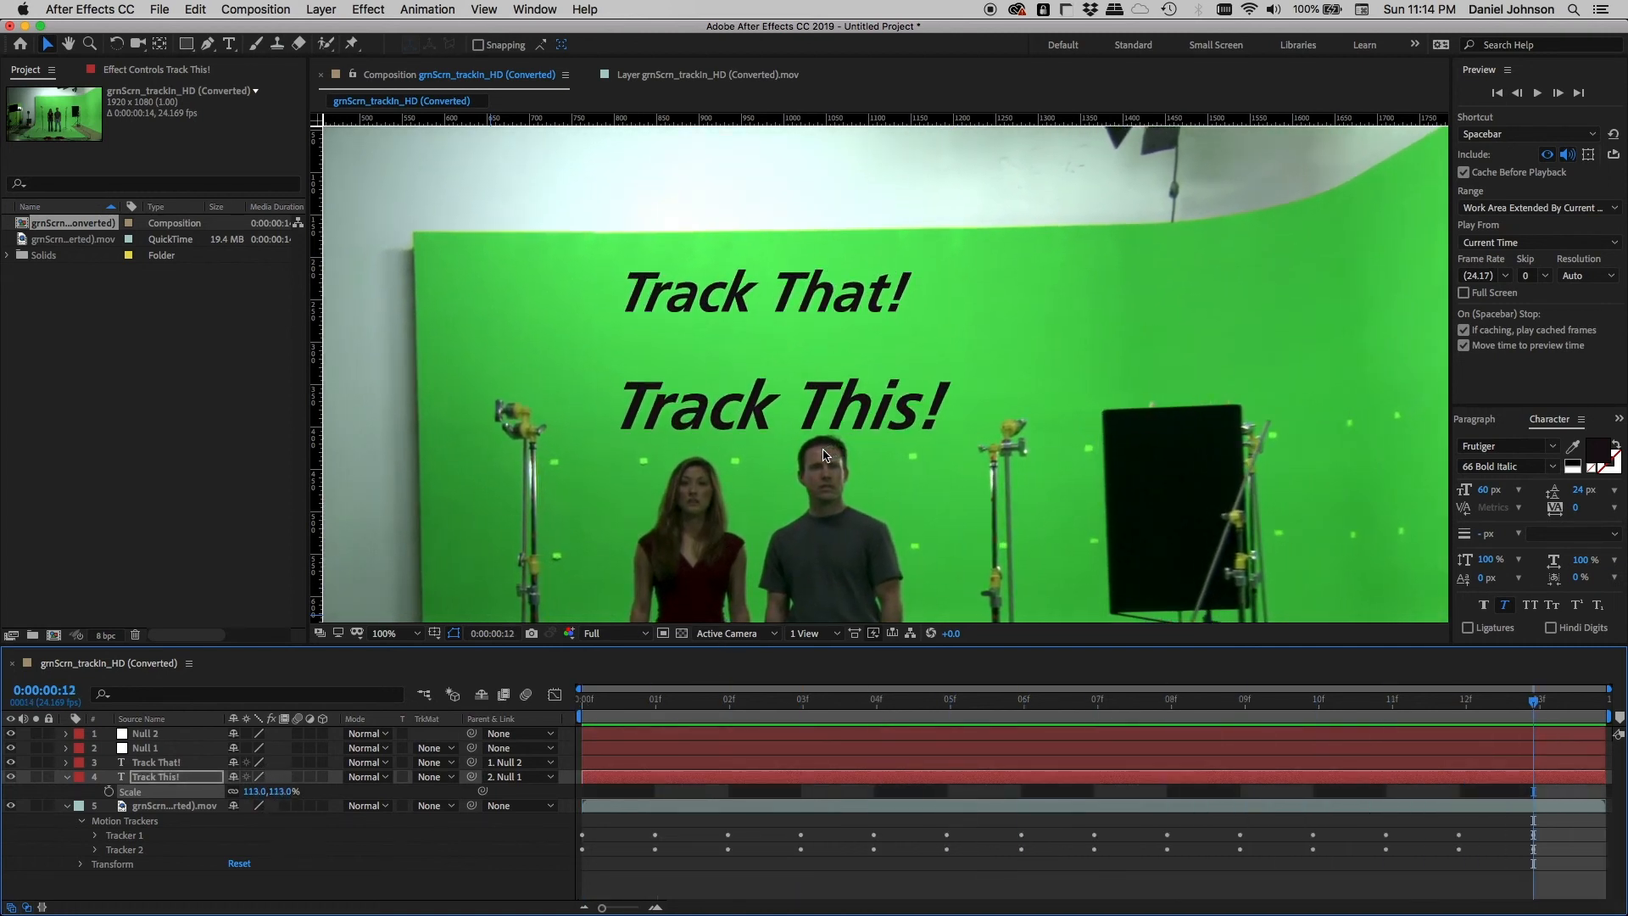
pyautogui.press('pageup')
pyautogui.press('pageup')
pyautogui.press('pageup')
pyautogui.press('pageup')
pyautogui.press('pageup')
pyautogui.press('pageup')
pyautogui.press('pageup')
pyautogui.press('pageup')
pyautogui.press('pageup')
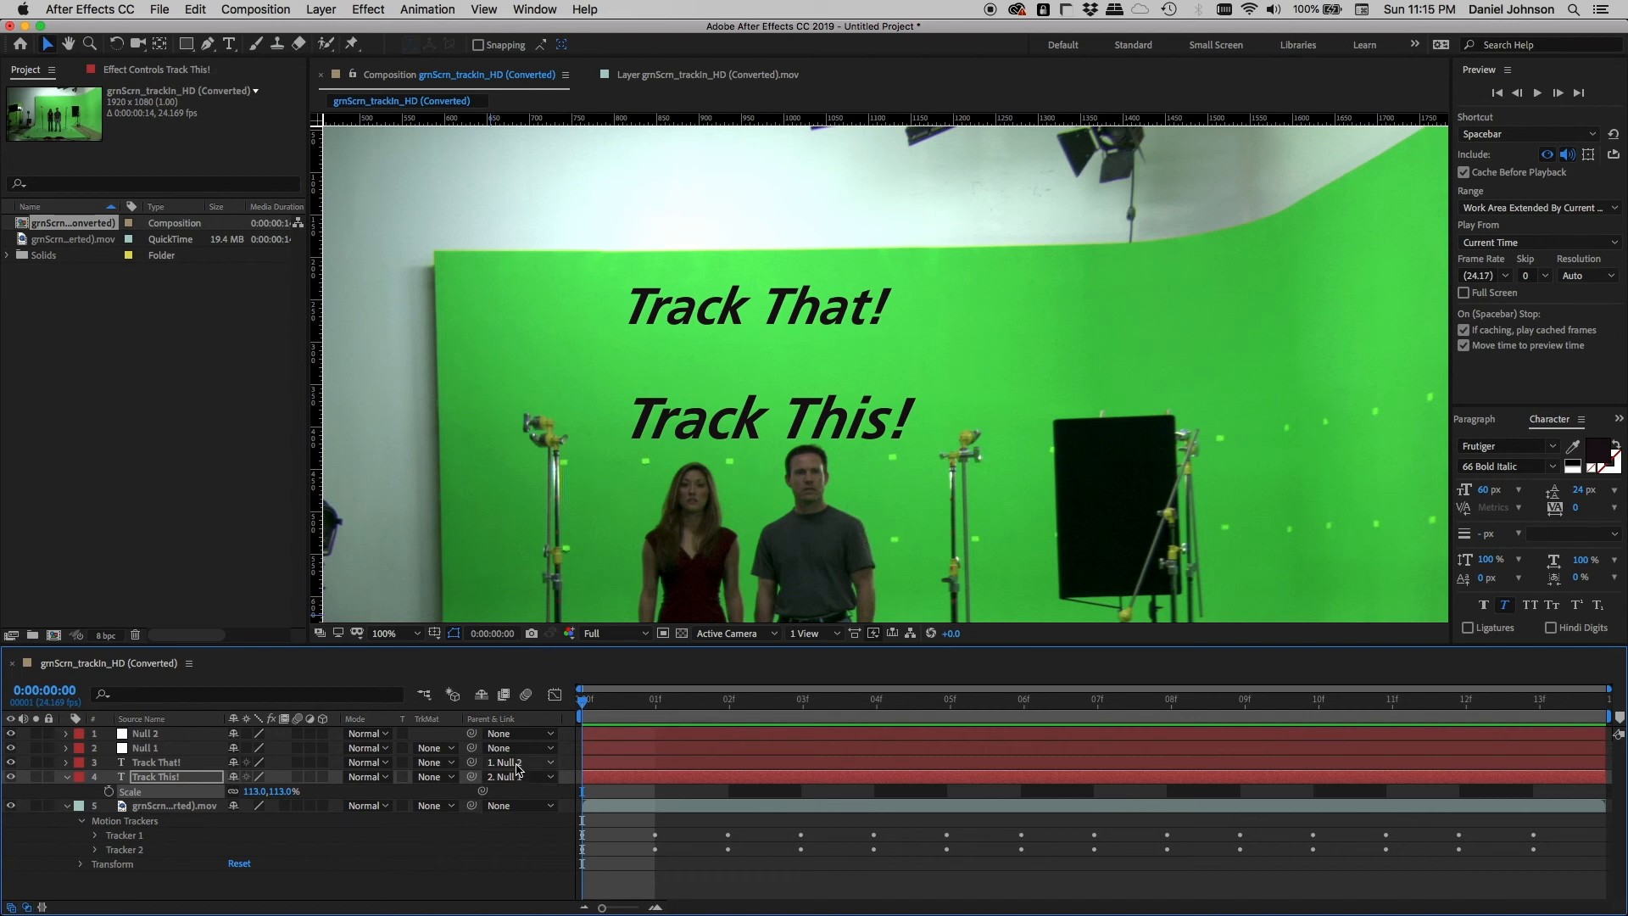
# Examine the "Track This!" layer's transform properties during playback, collapse them, and play the composition with both texts in the wider frame.
pyautogui.click(67, 777)
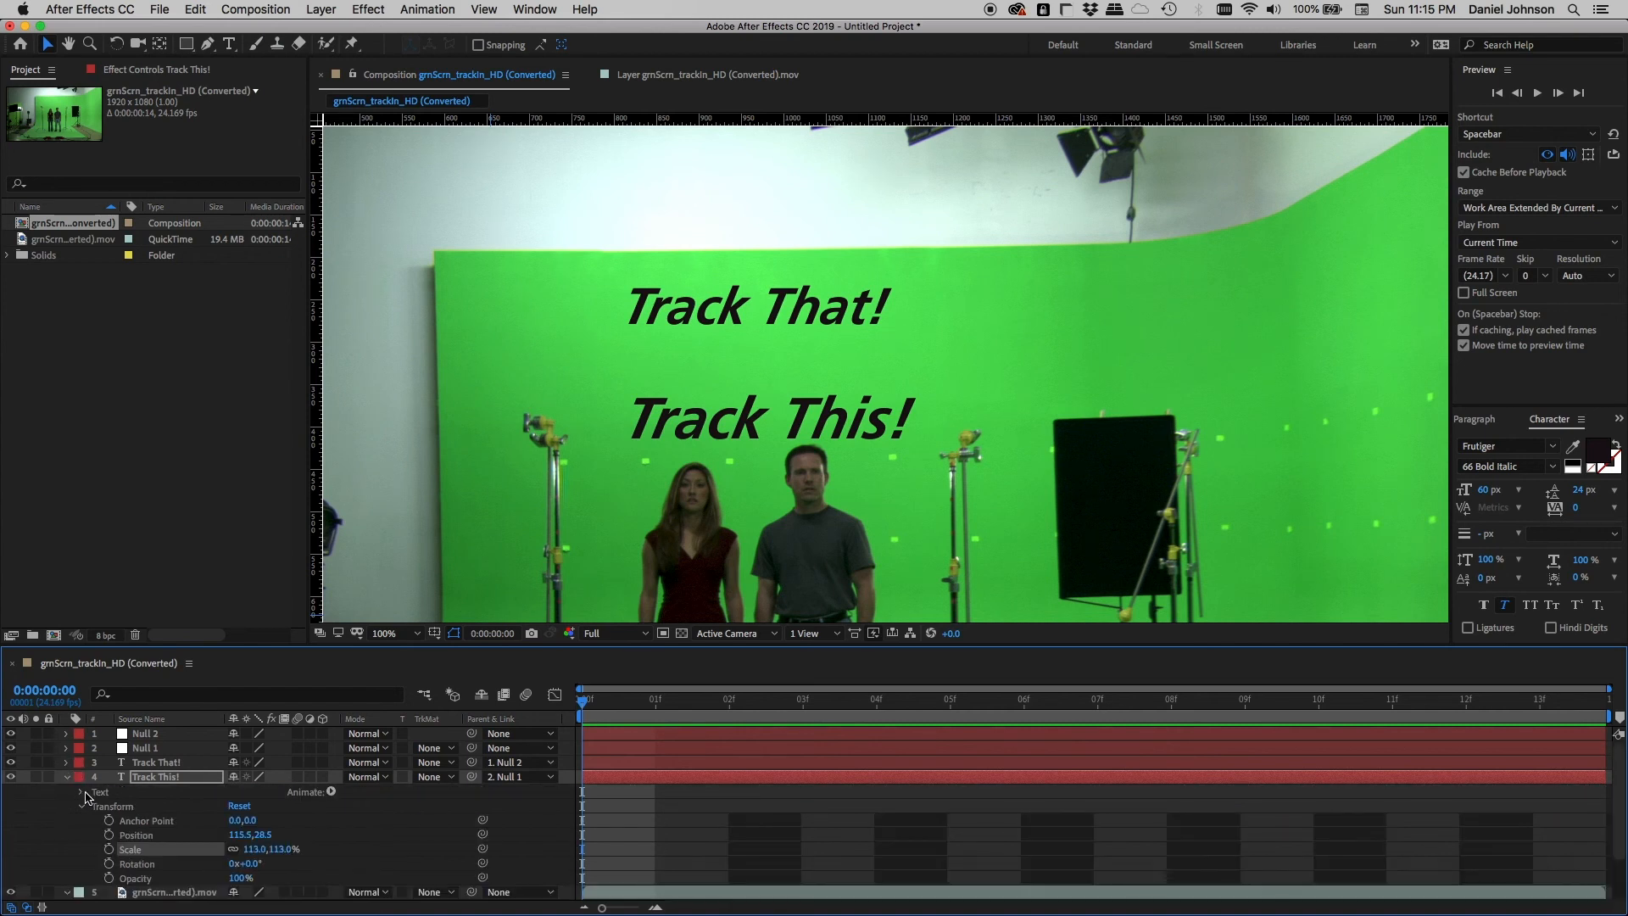
pyautogui.scroll(-1, 231, 839)
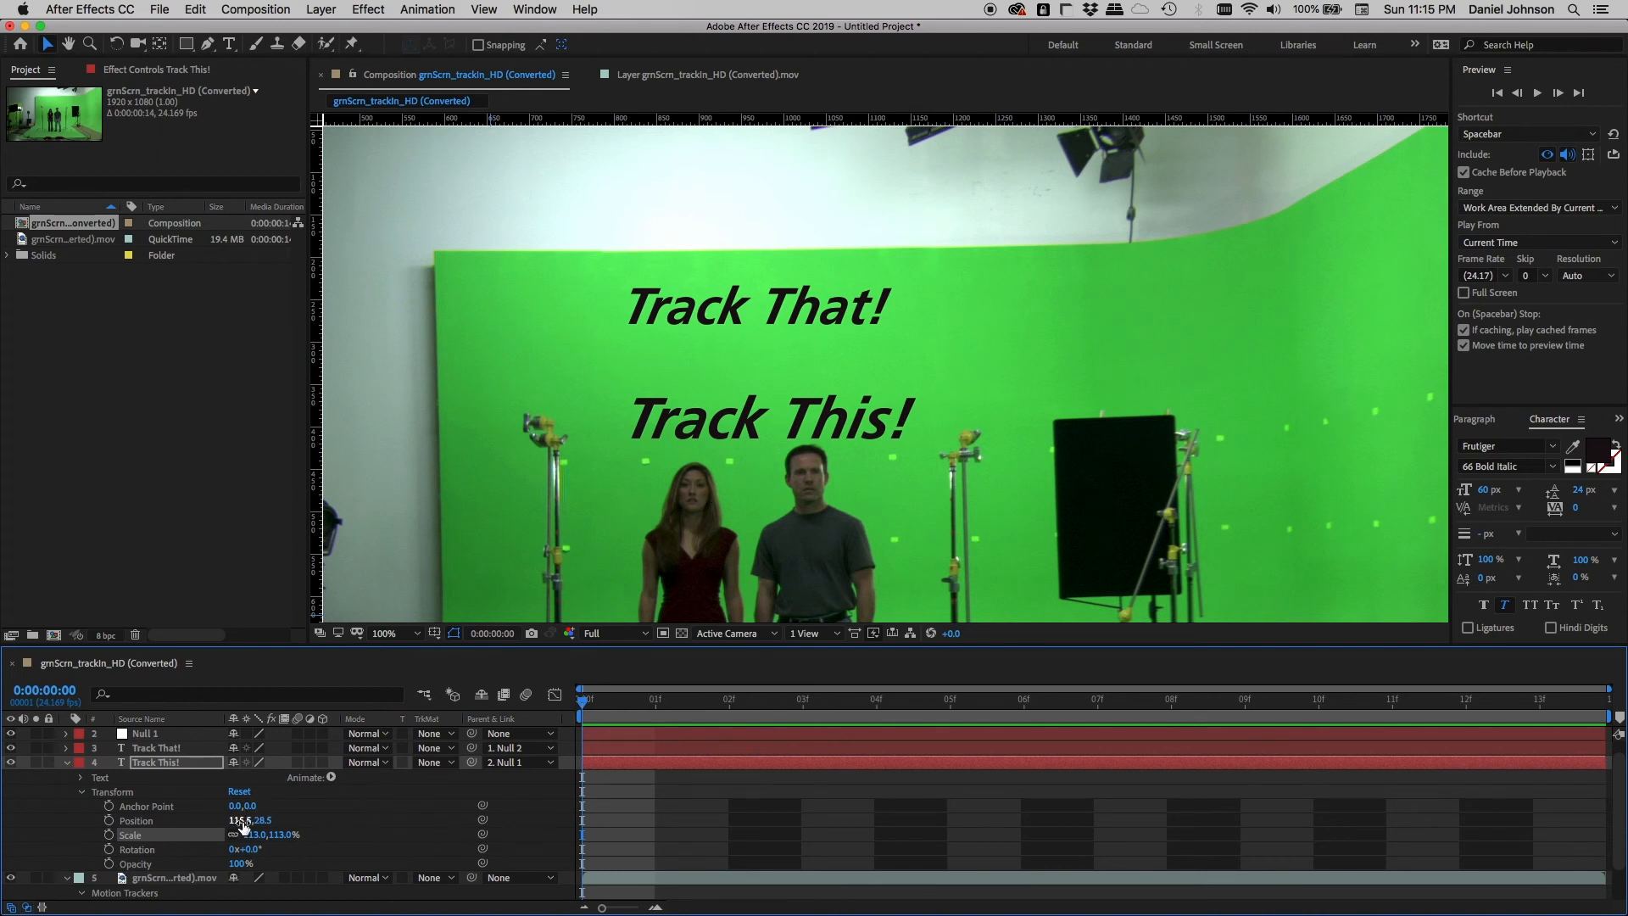
pyautogui.press('space')
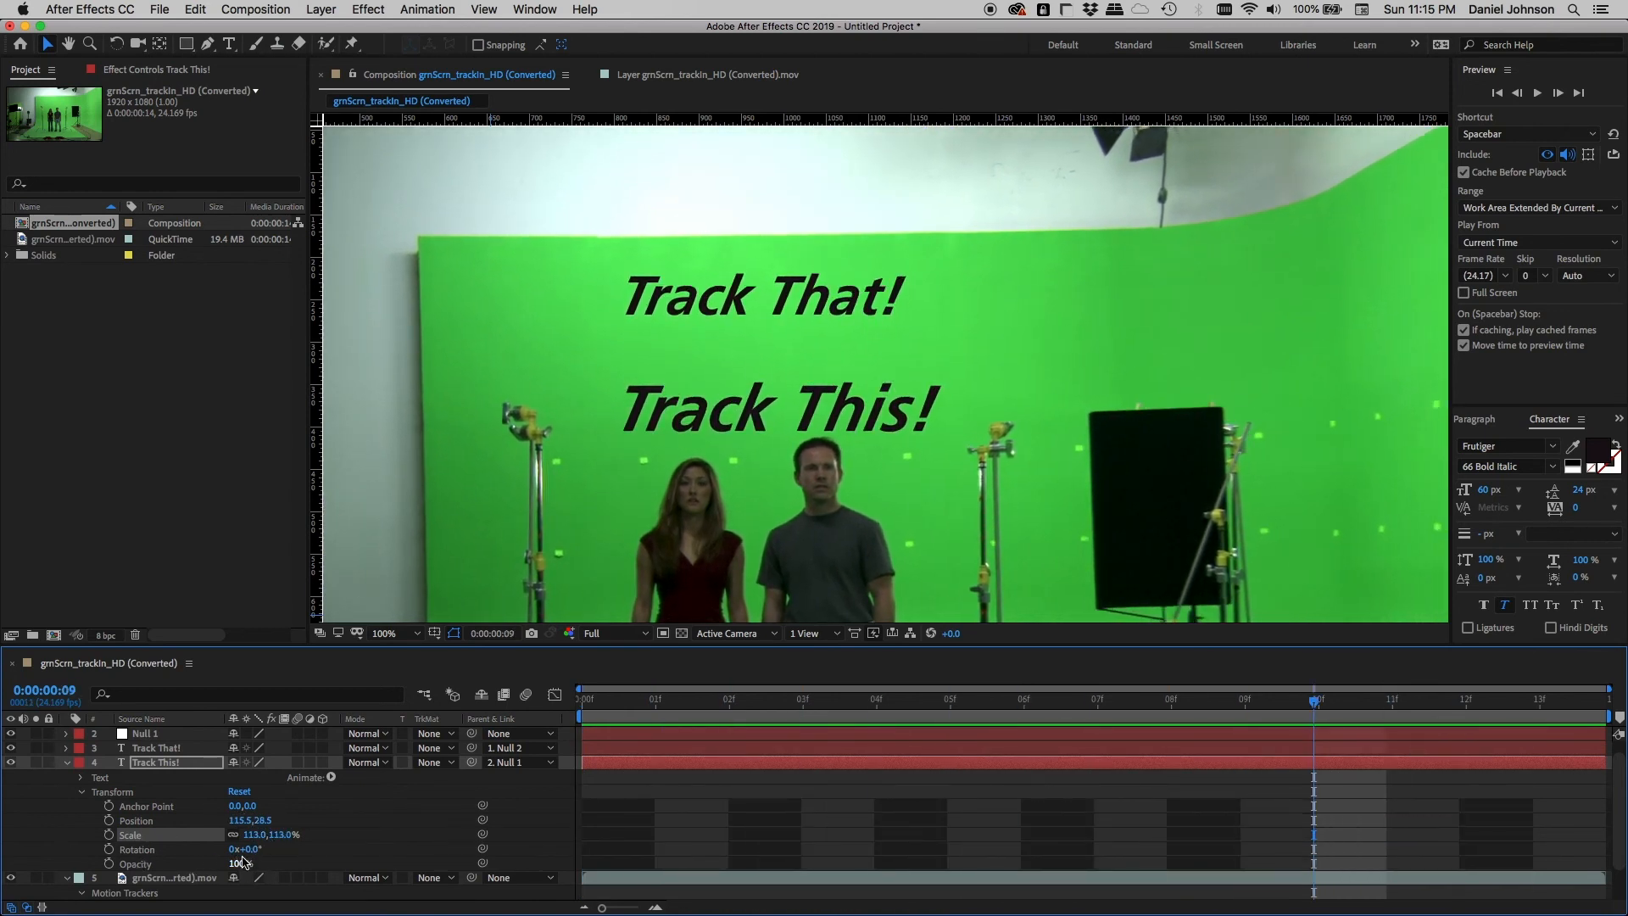
pyautogui.press('space')
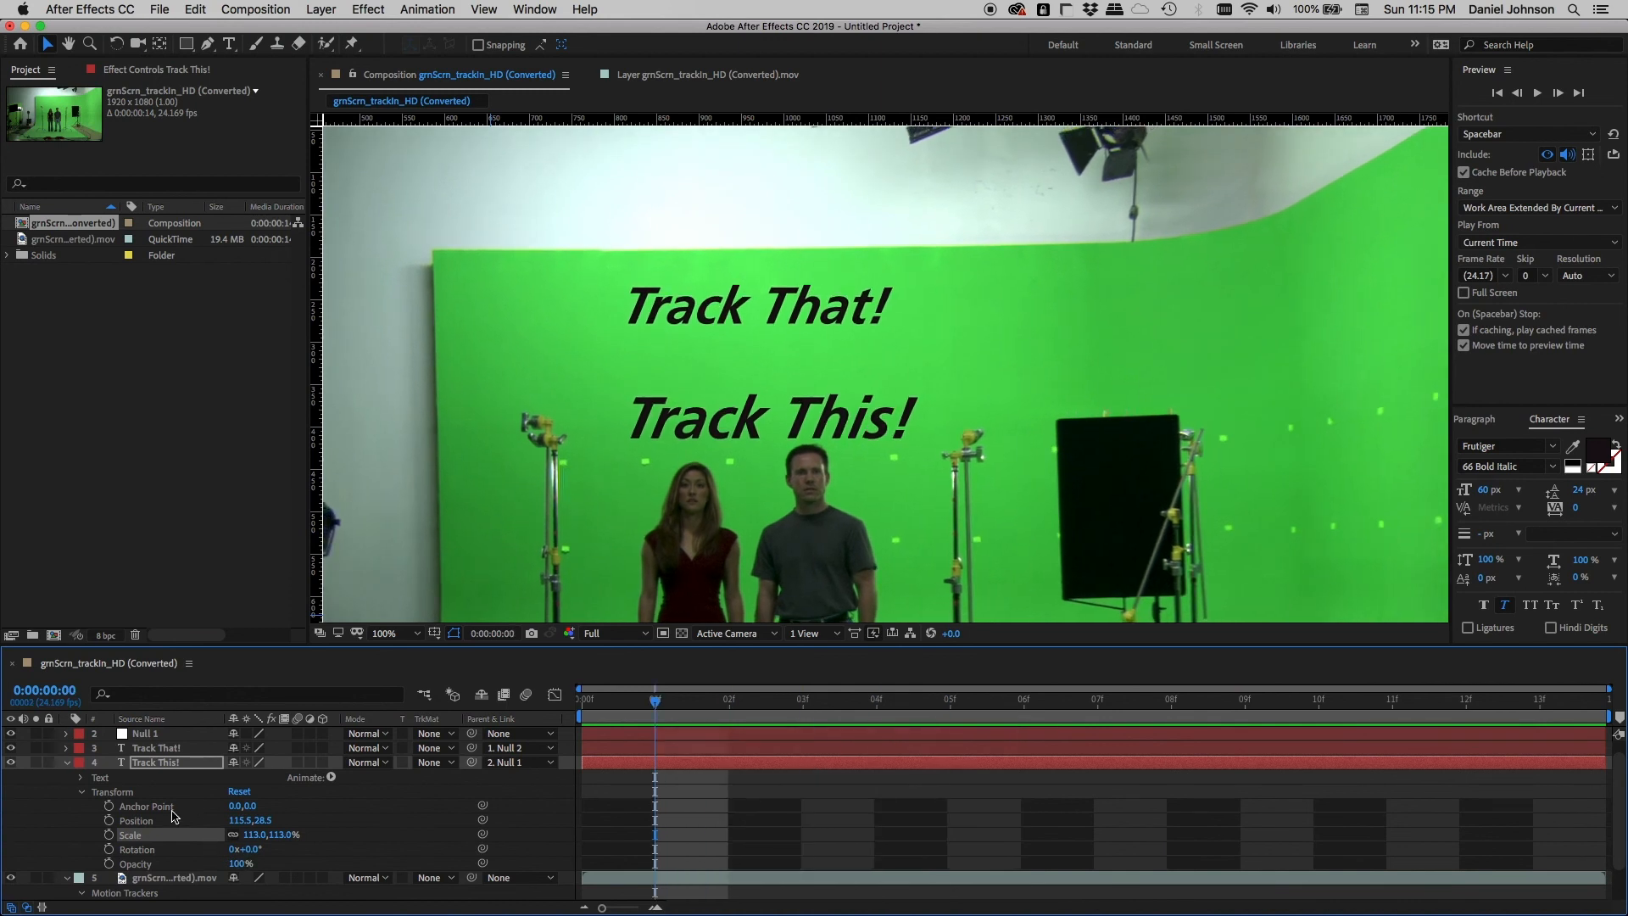
pyautogui.press('pageup')
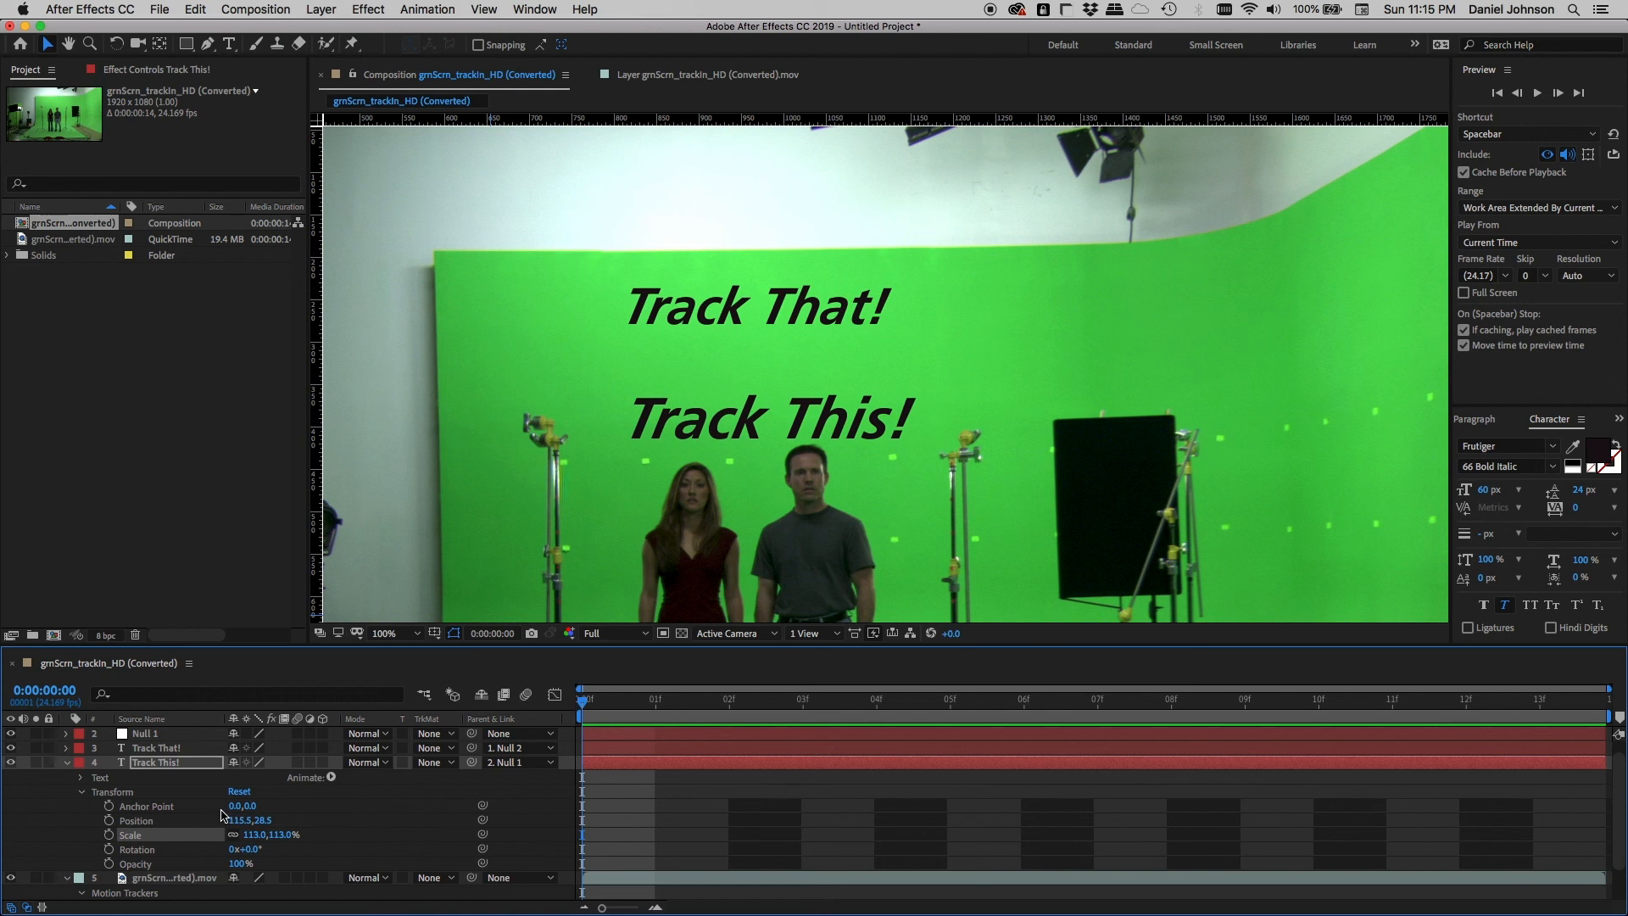
pyautogui.click(67, 762)
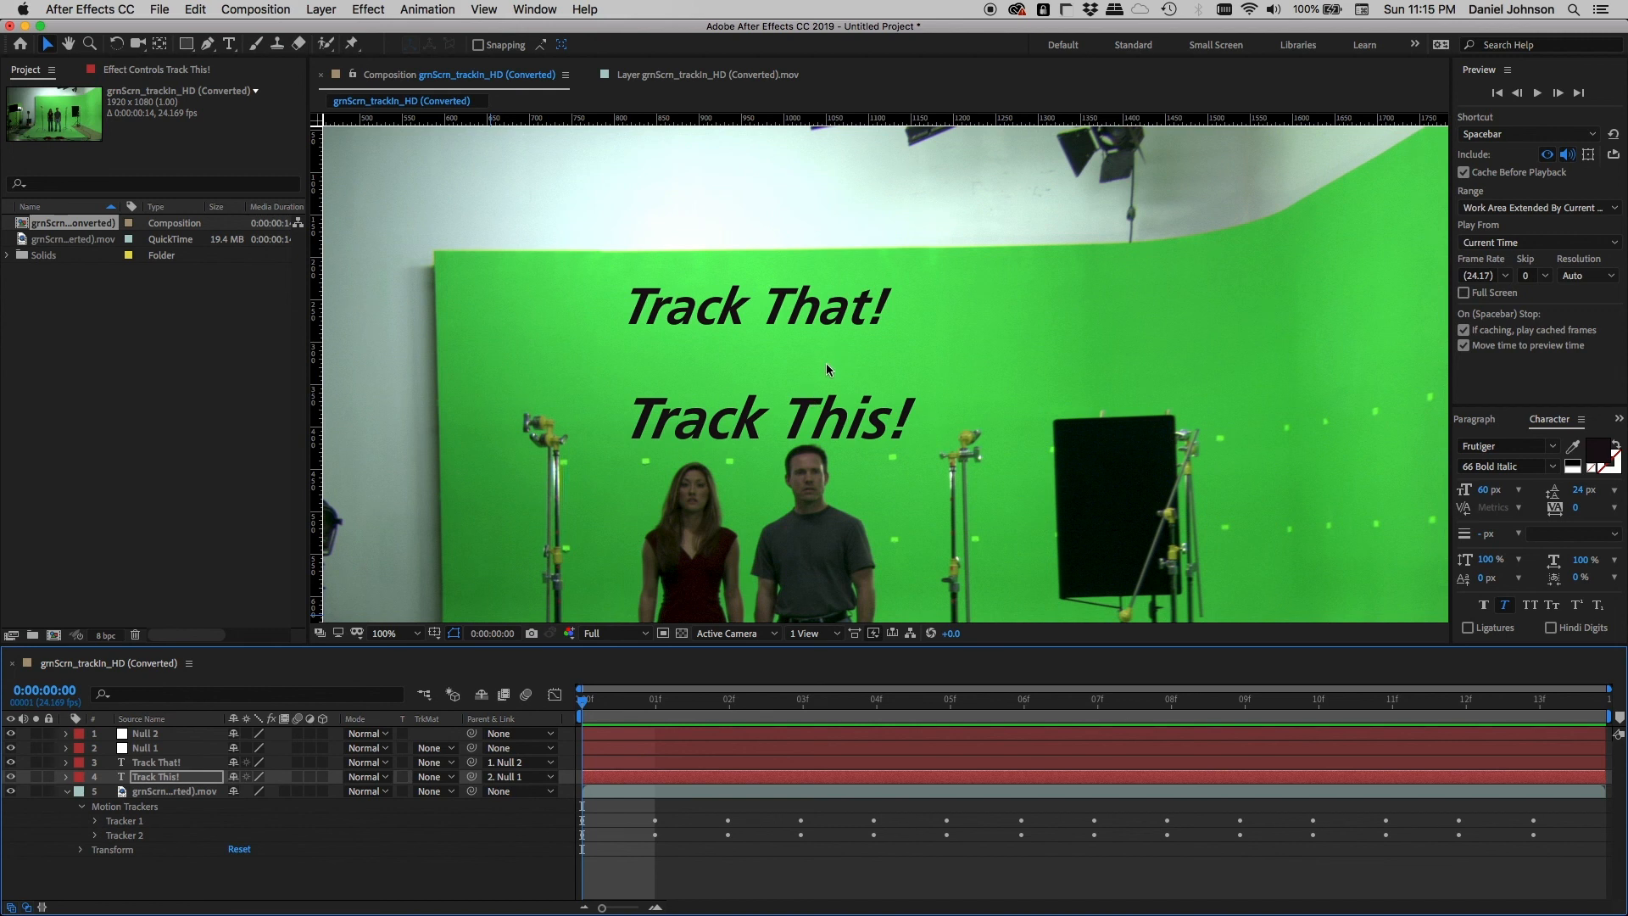
pyautogui.scroll(-1, 825, 363)
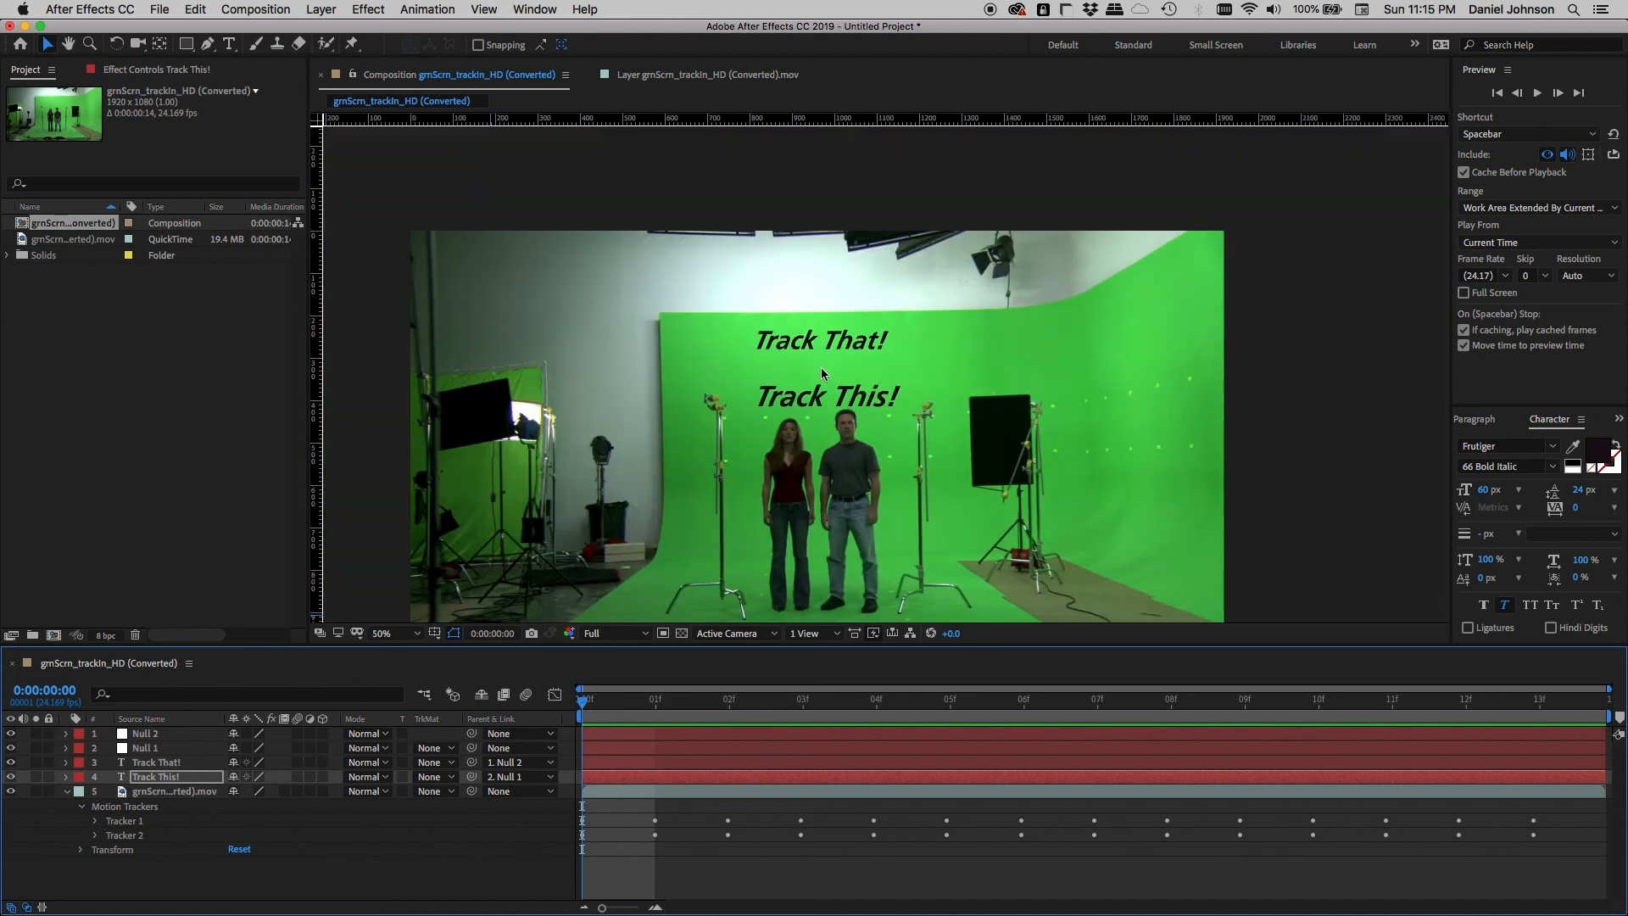
pyautogui.press('space')
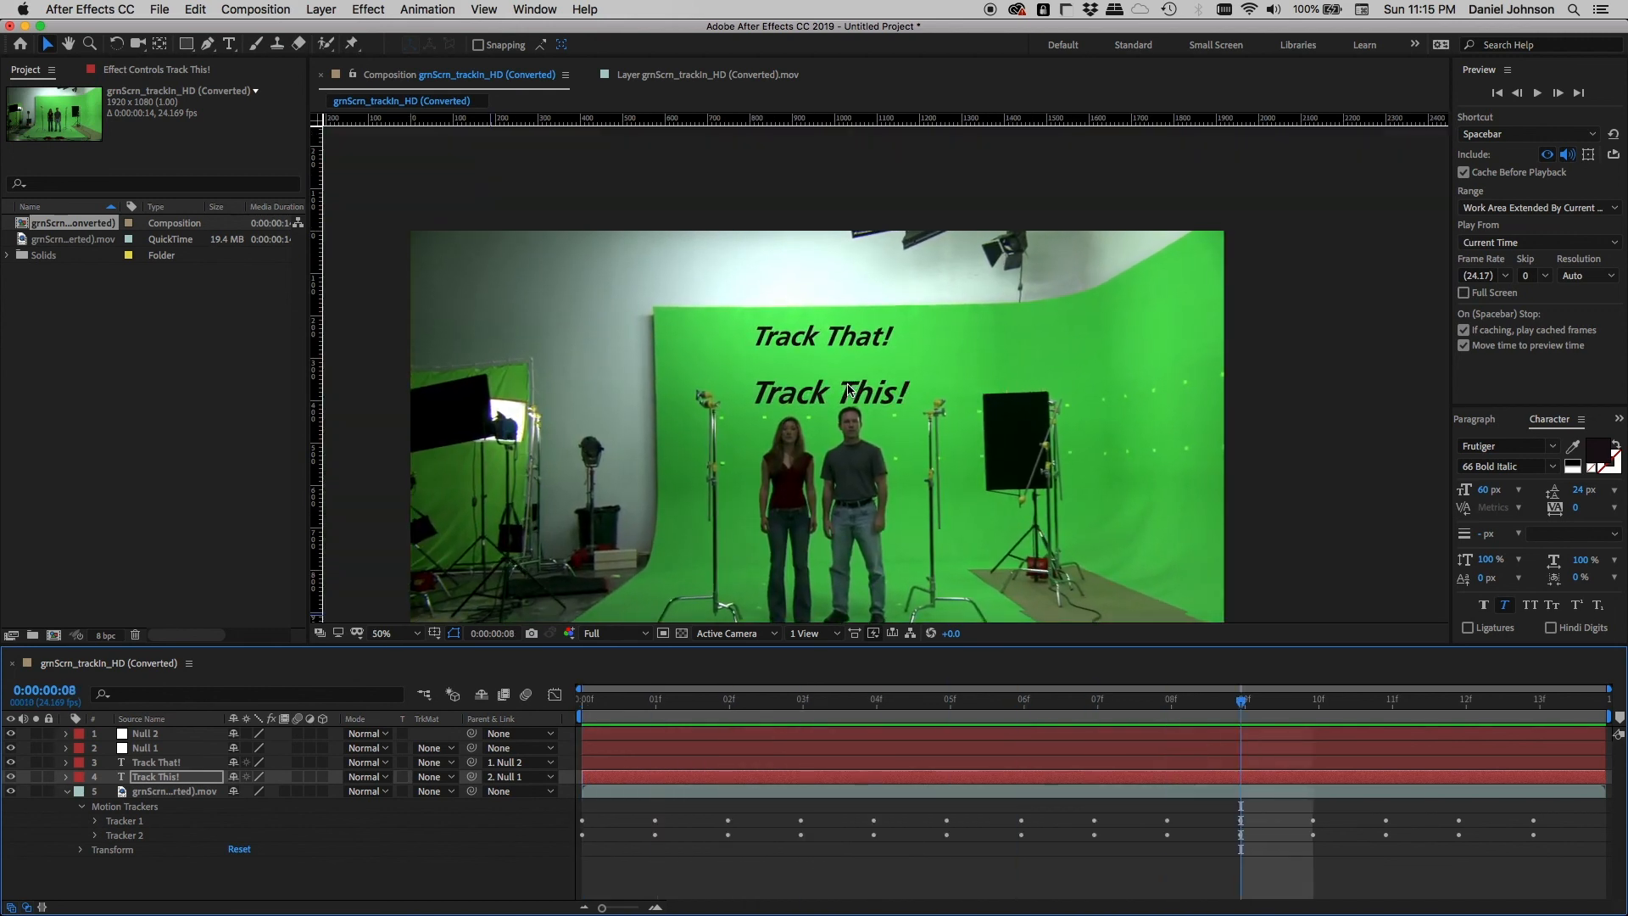